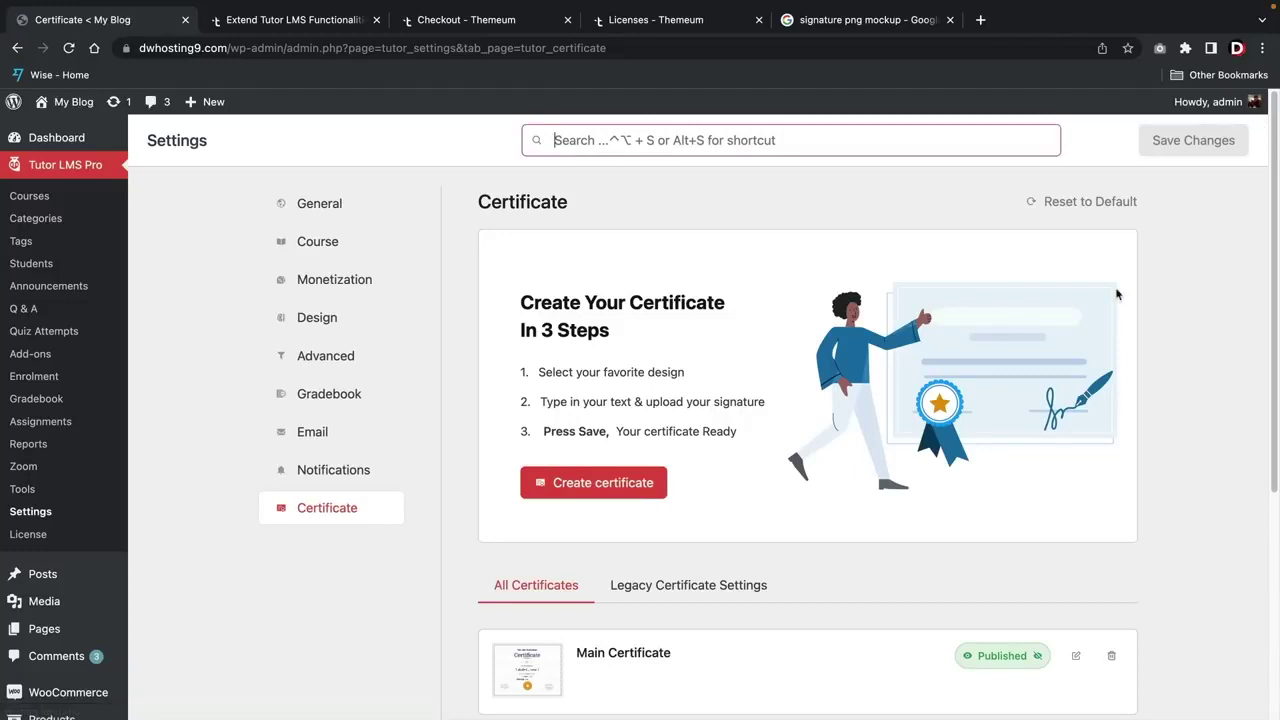
- Leave the certificate settings and go to the Tutor LMS Pro Add-ons page
scroll(909, 323, down, 5)
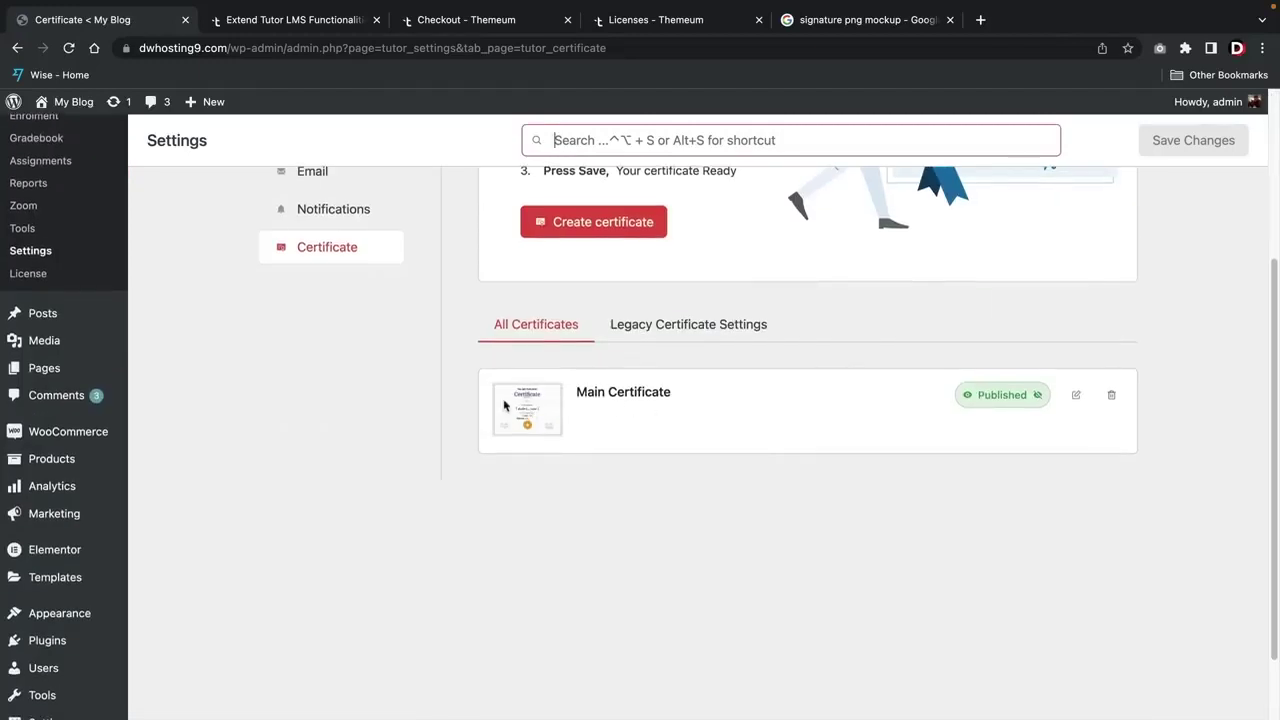
scroll(490, 400, up, 5)
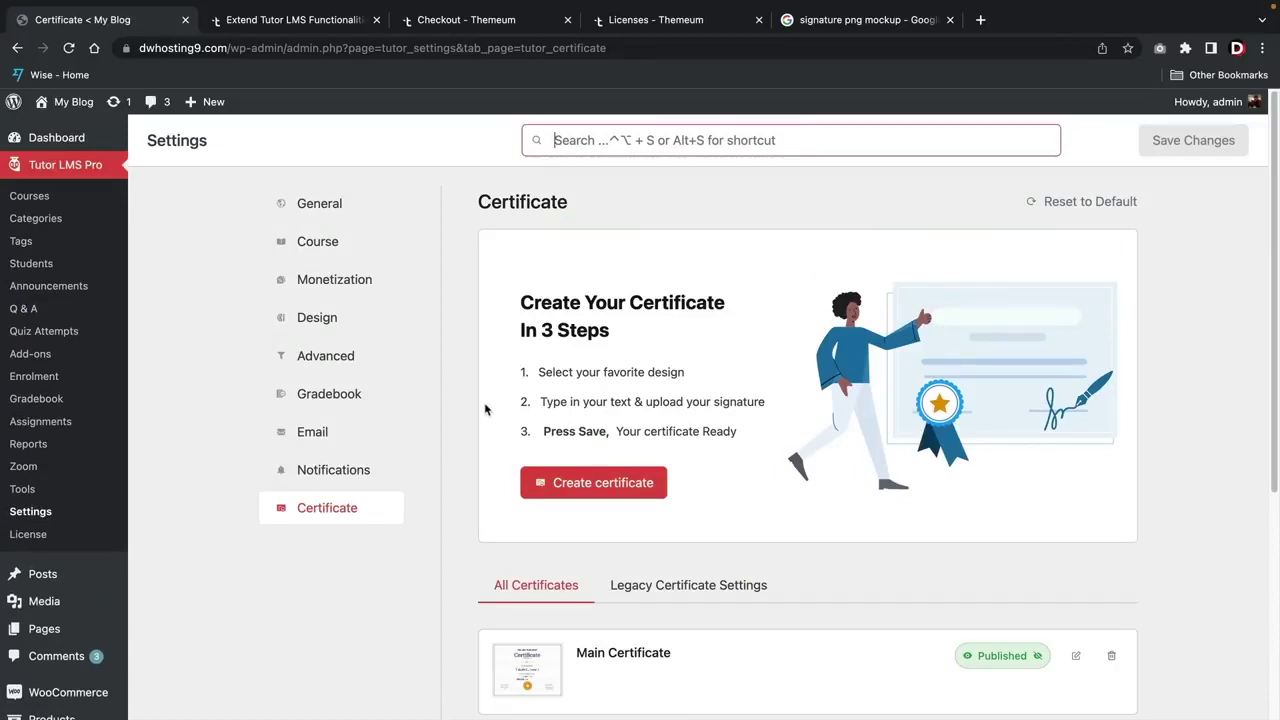
click(50, 360)
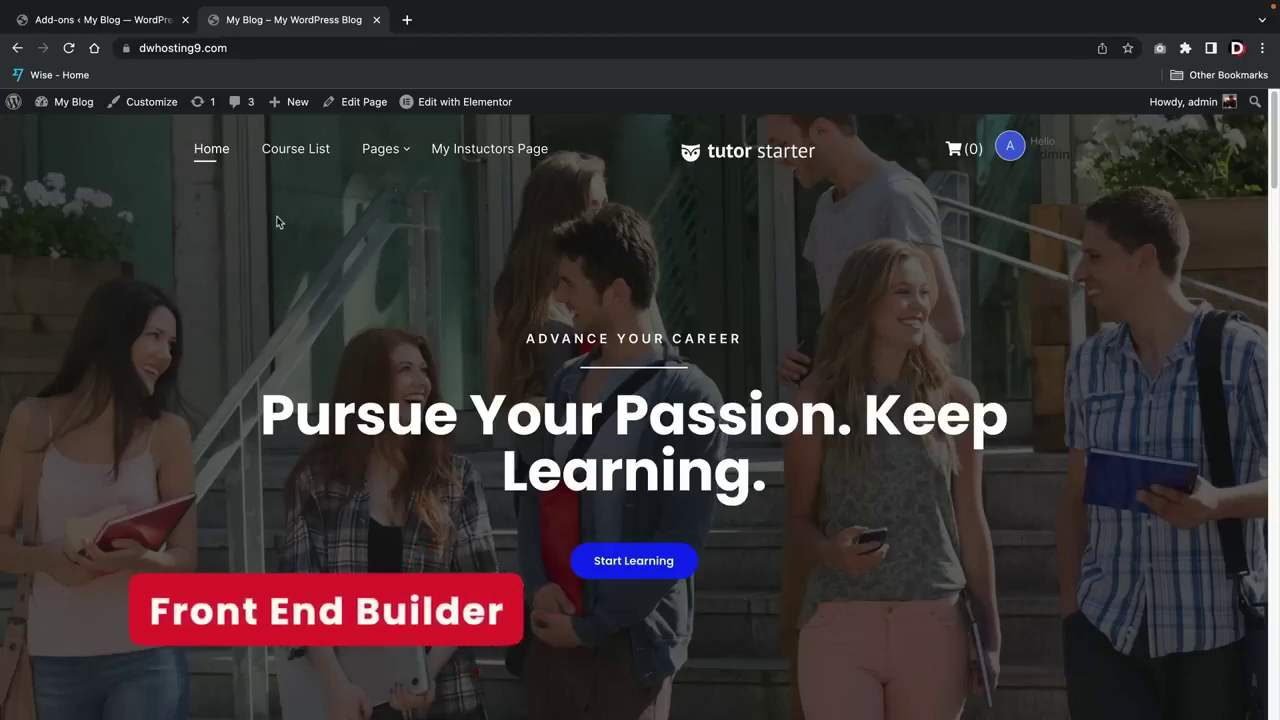
- Open Web Design Course from the site's Course List
click(310, 152)
scroll(320, 208, down, 8)
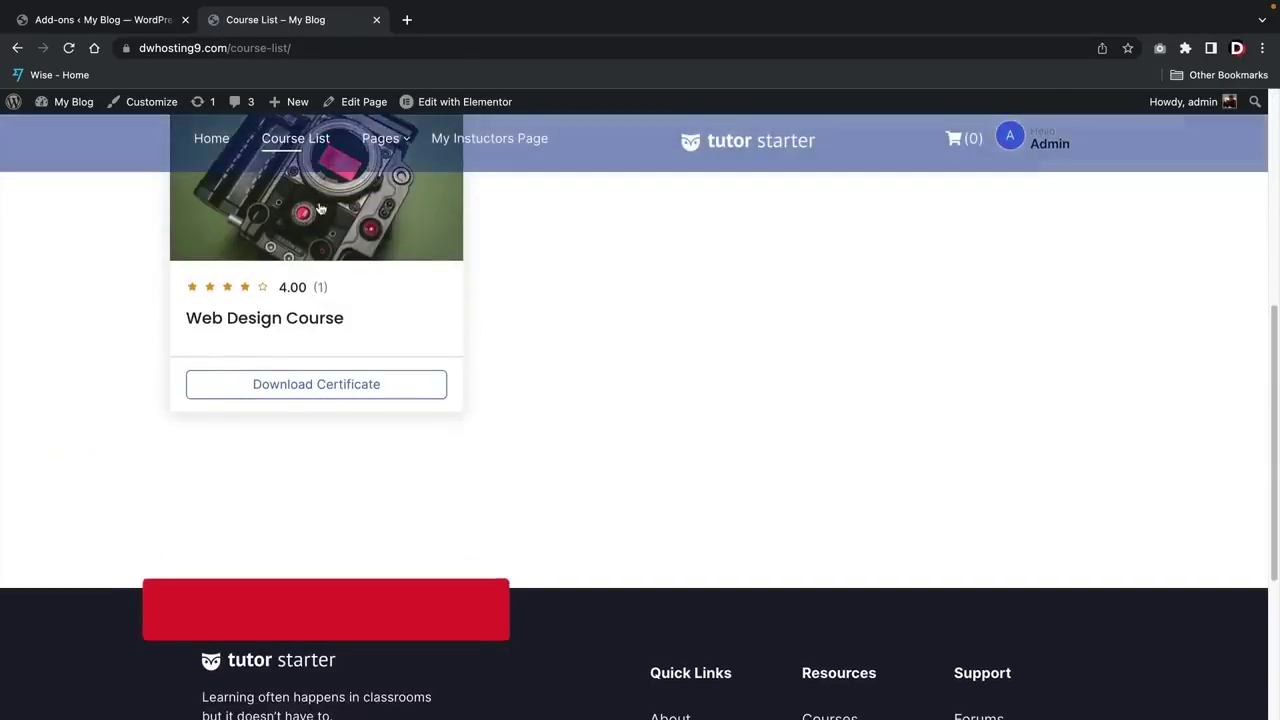
click(294, 318)
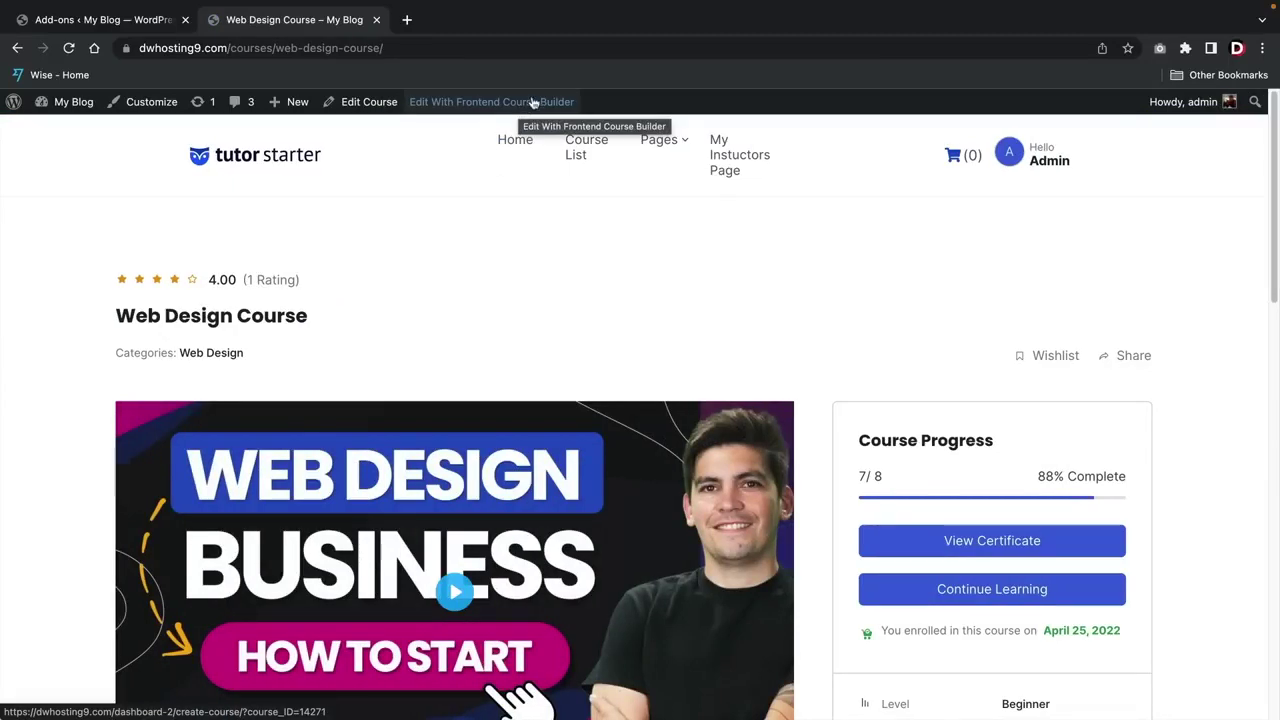
- Open Web Design Course in the front-end course builder and review its settings
click(470, 104)
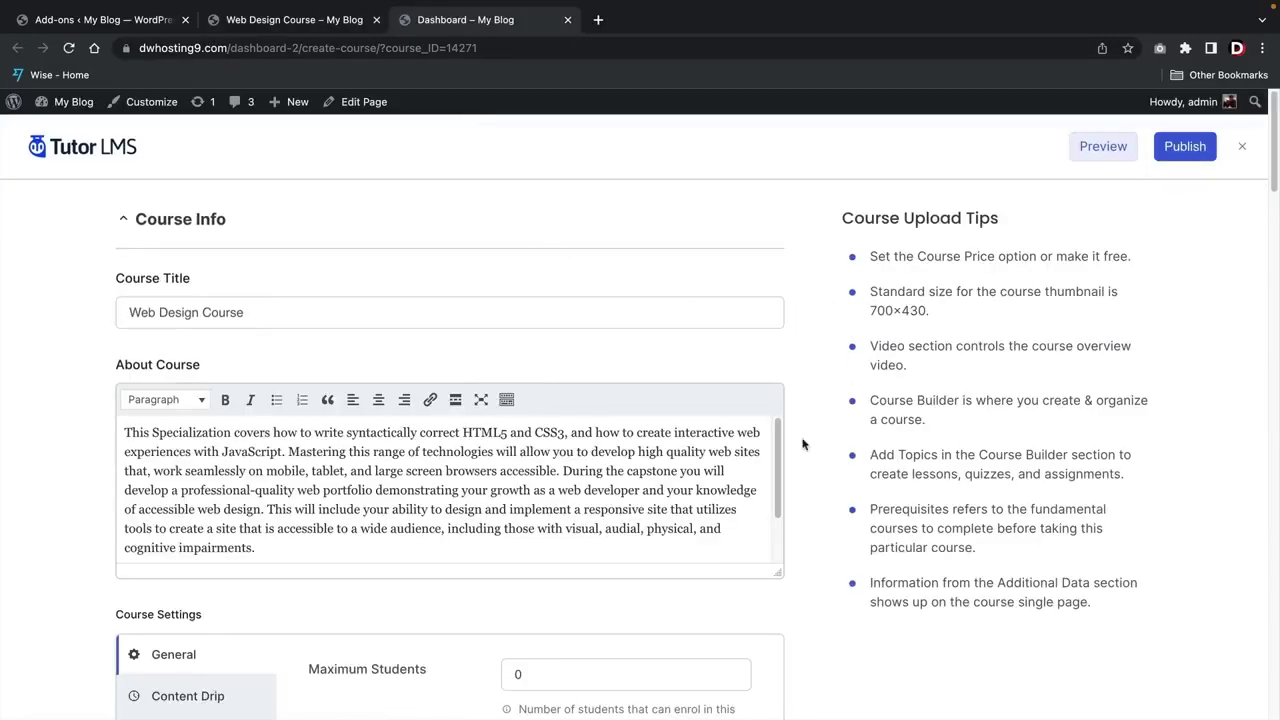
scroll(323, 357, down, 5)
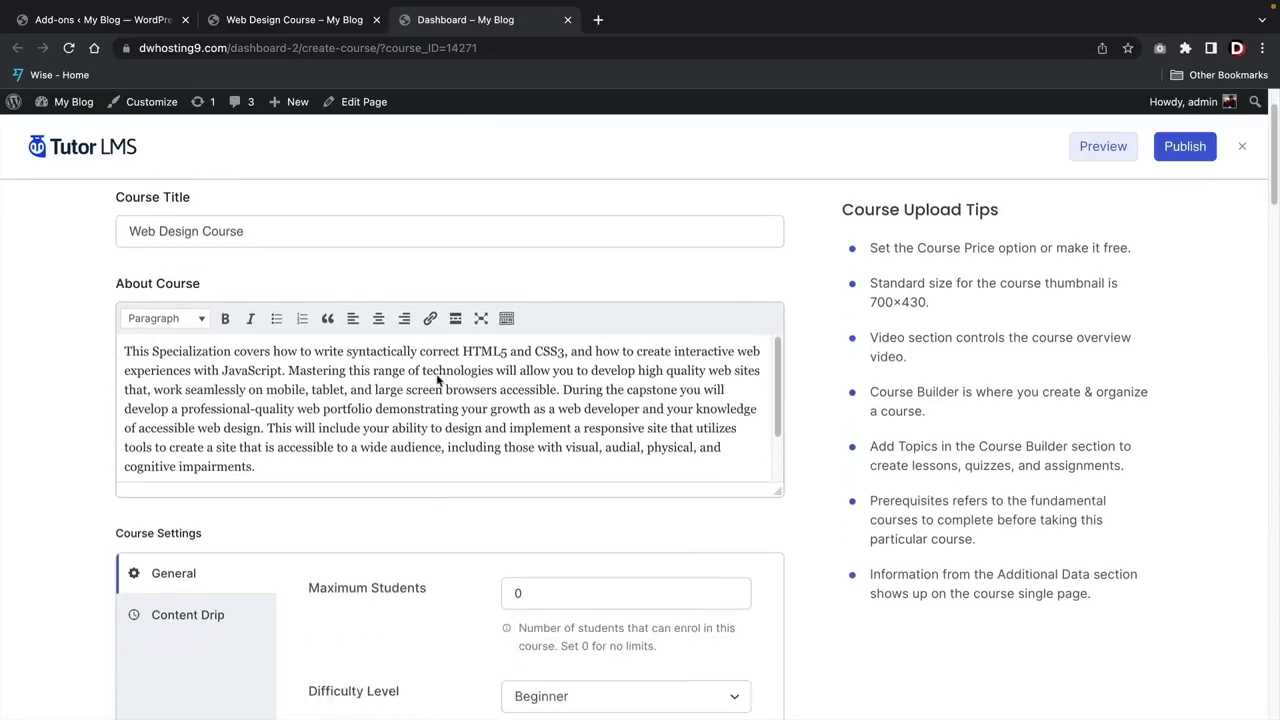
scroll(437, 380, down, 7)
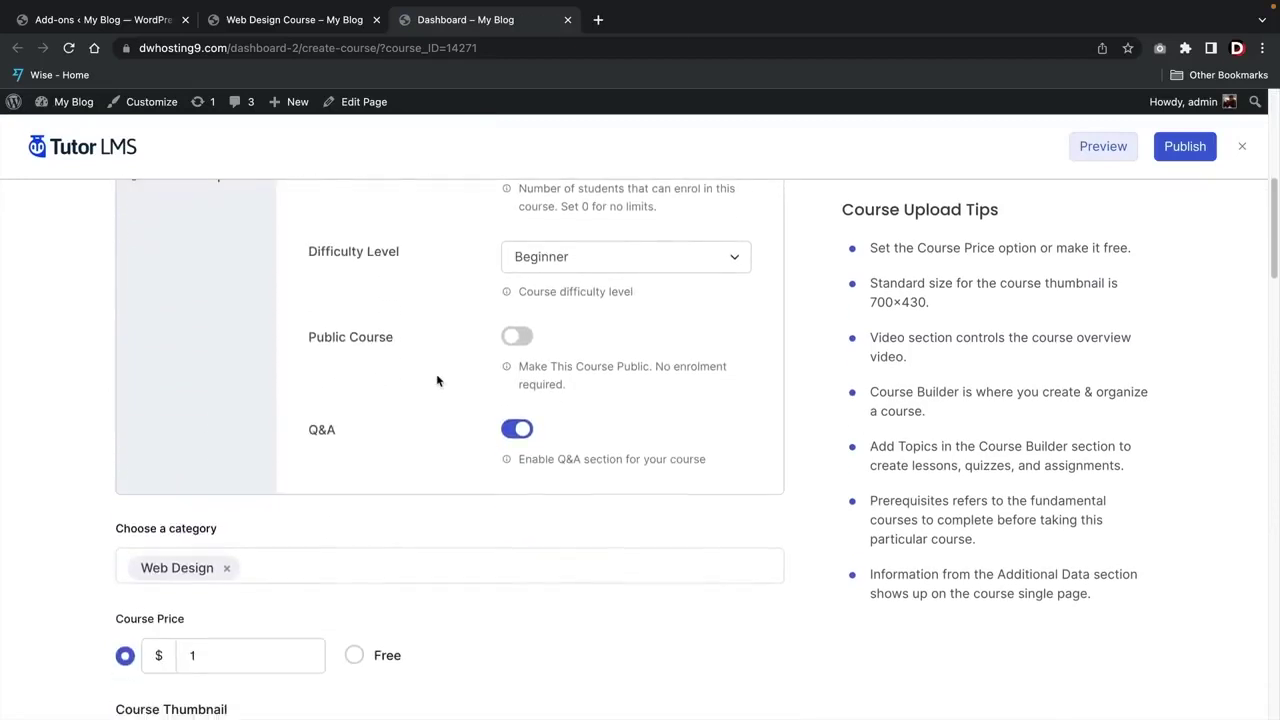
scroll(328, 371, down, 6)
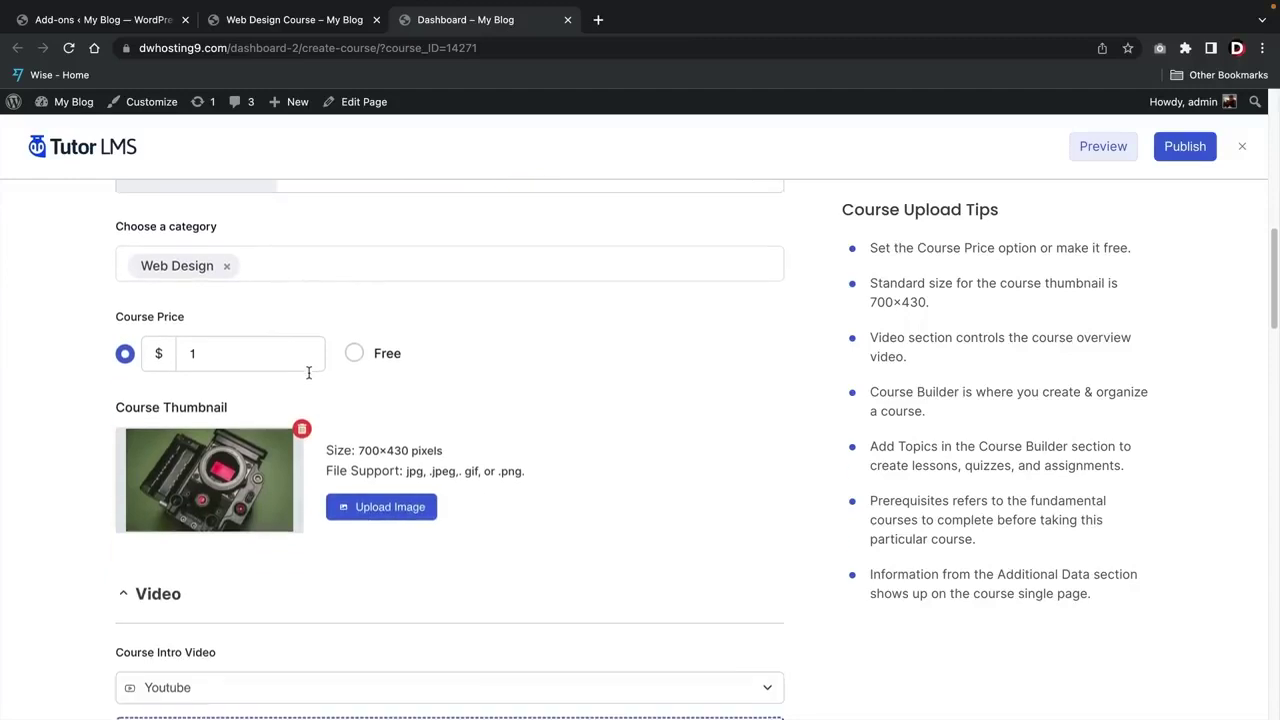
scroll(256, 335, down, 5)
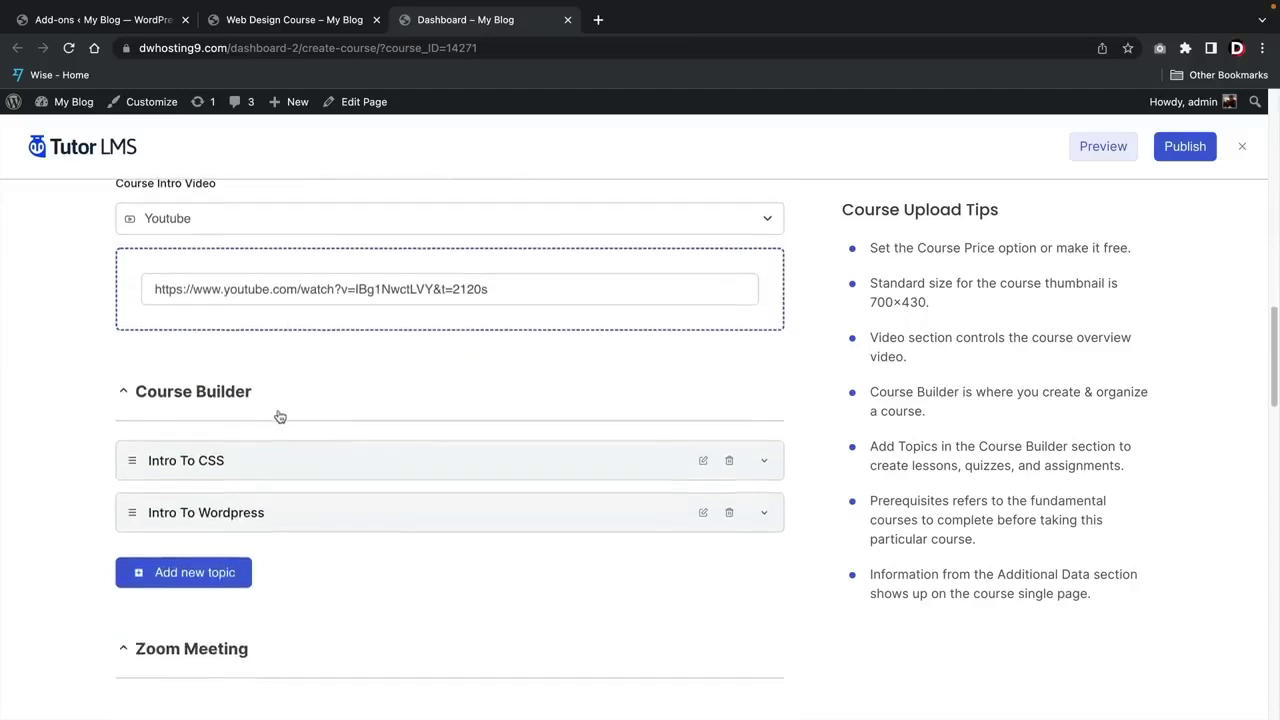
scroll(378, 485, down, 7)
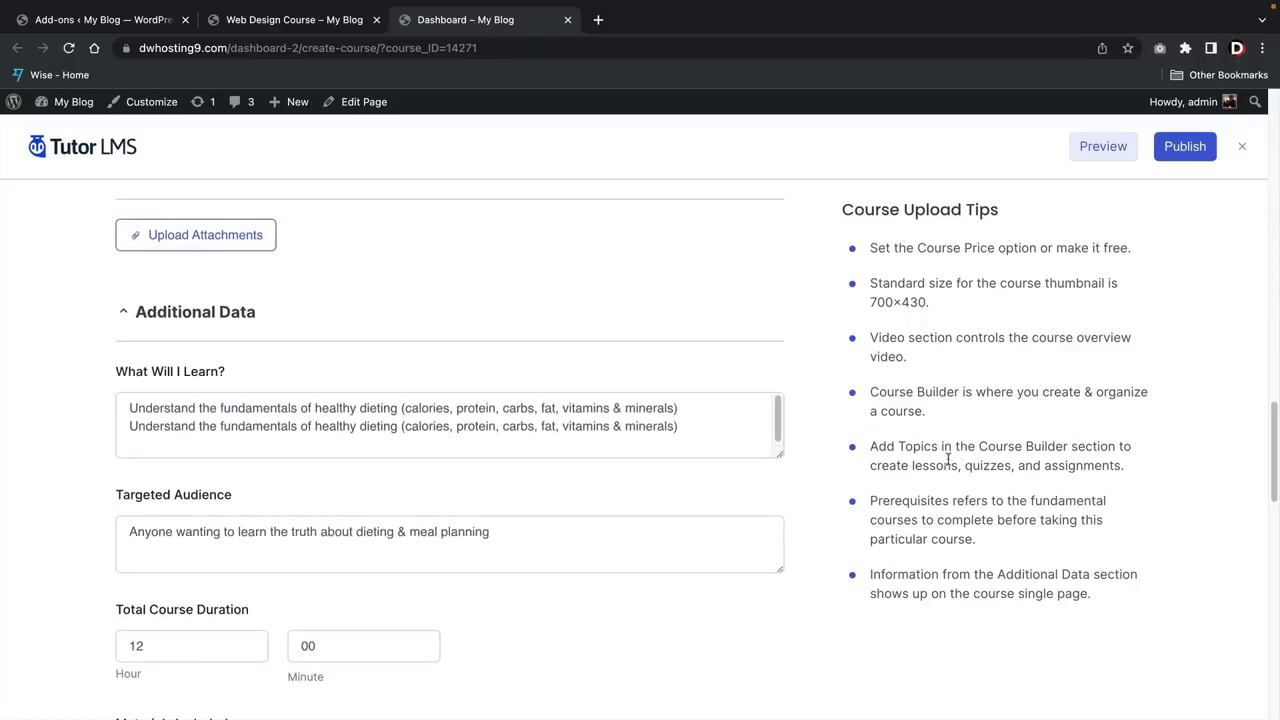
scroll(380, 329, down, 3)
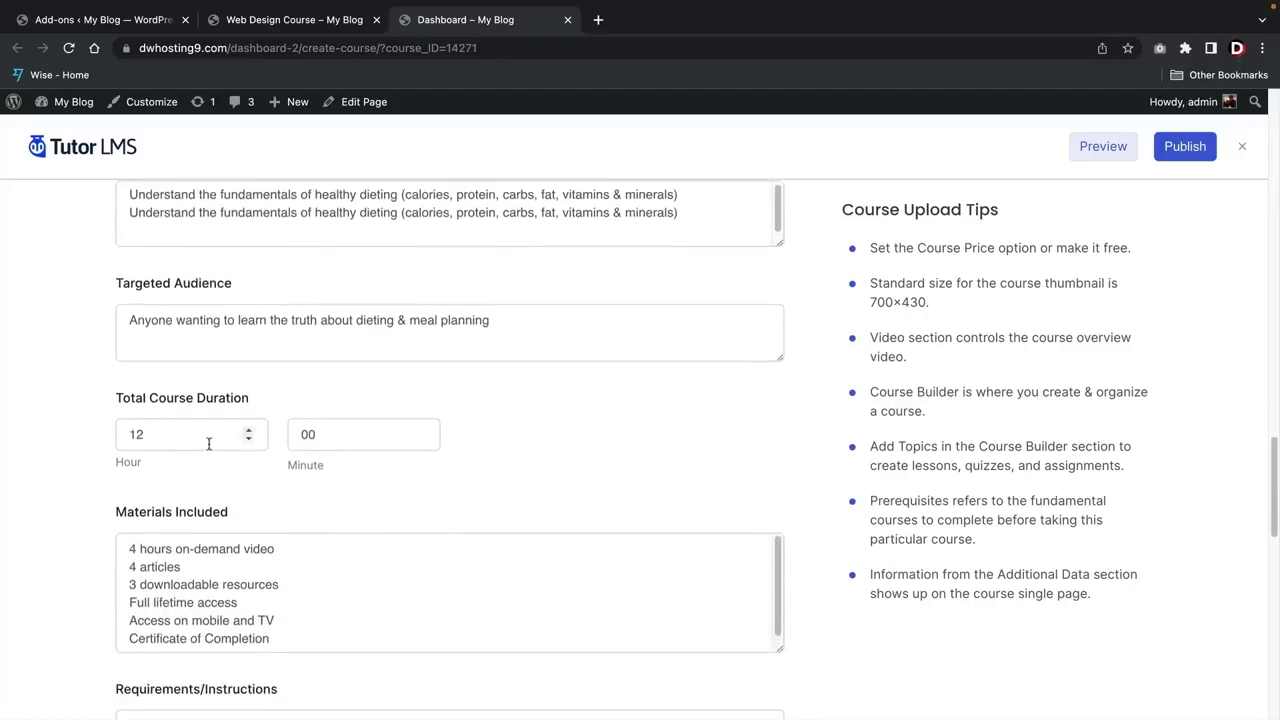
scroll(205, 448, down, 10)
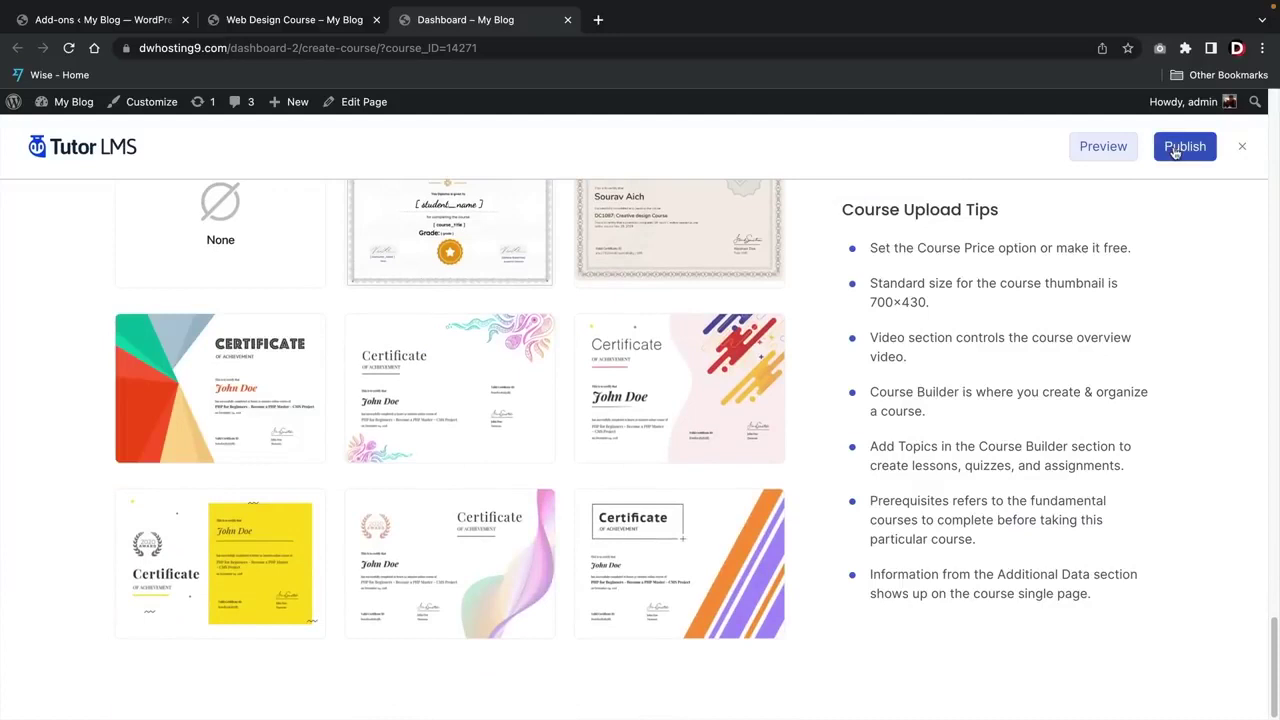
- Start a new course via New > Course in the admin bar
mouse_move(287, 102)
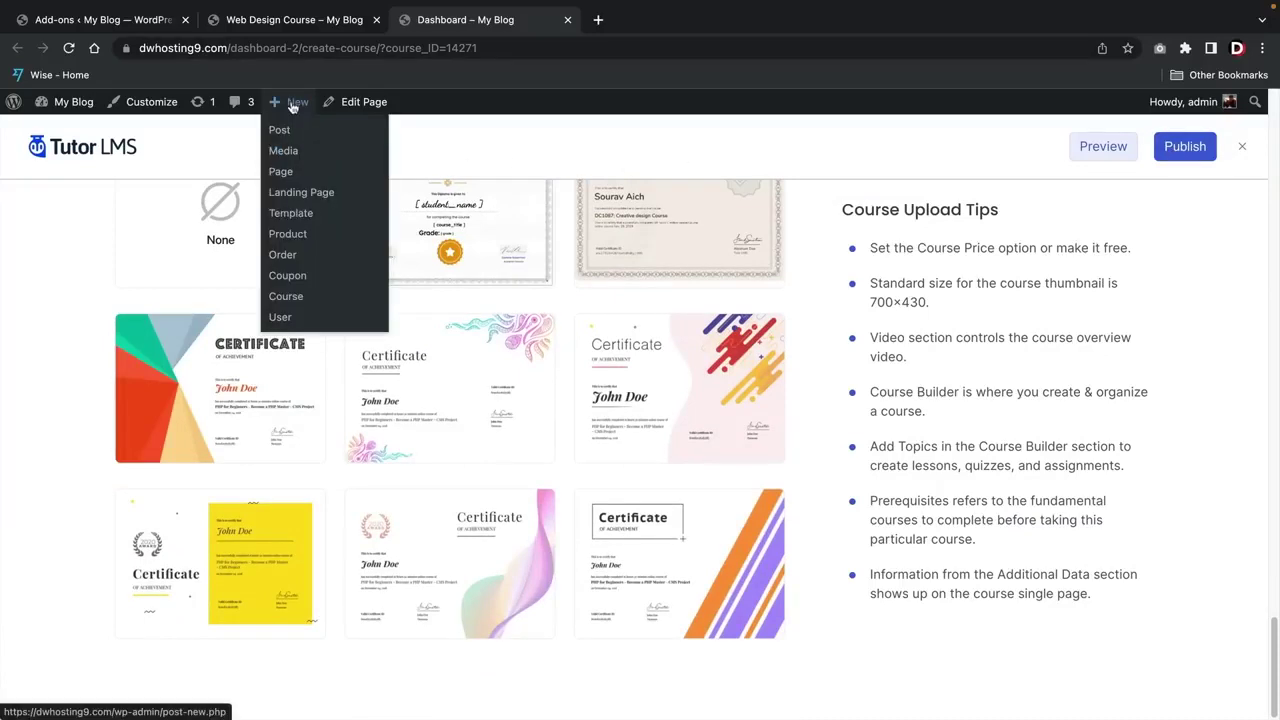
click(295, 300)
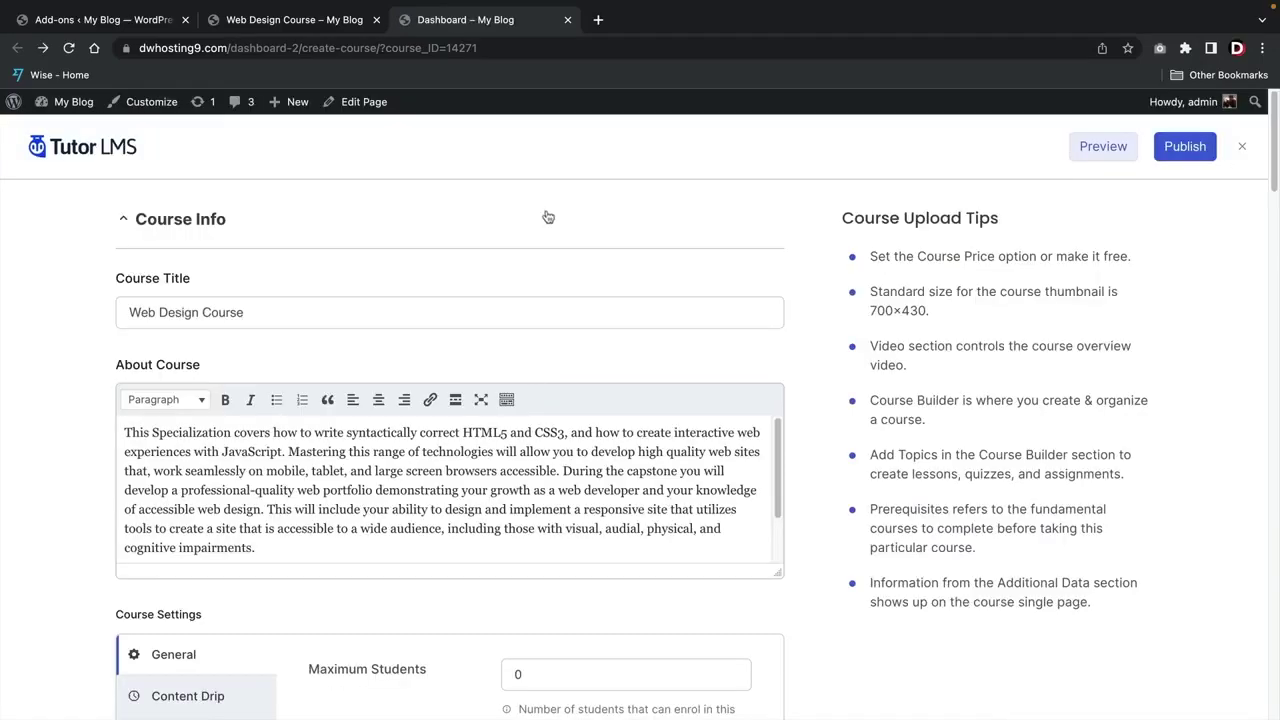
mouse_move(287, 111)
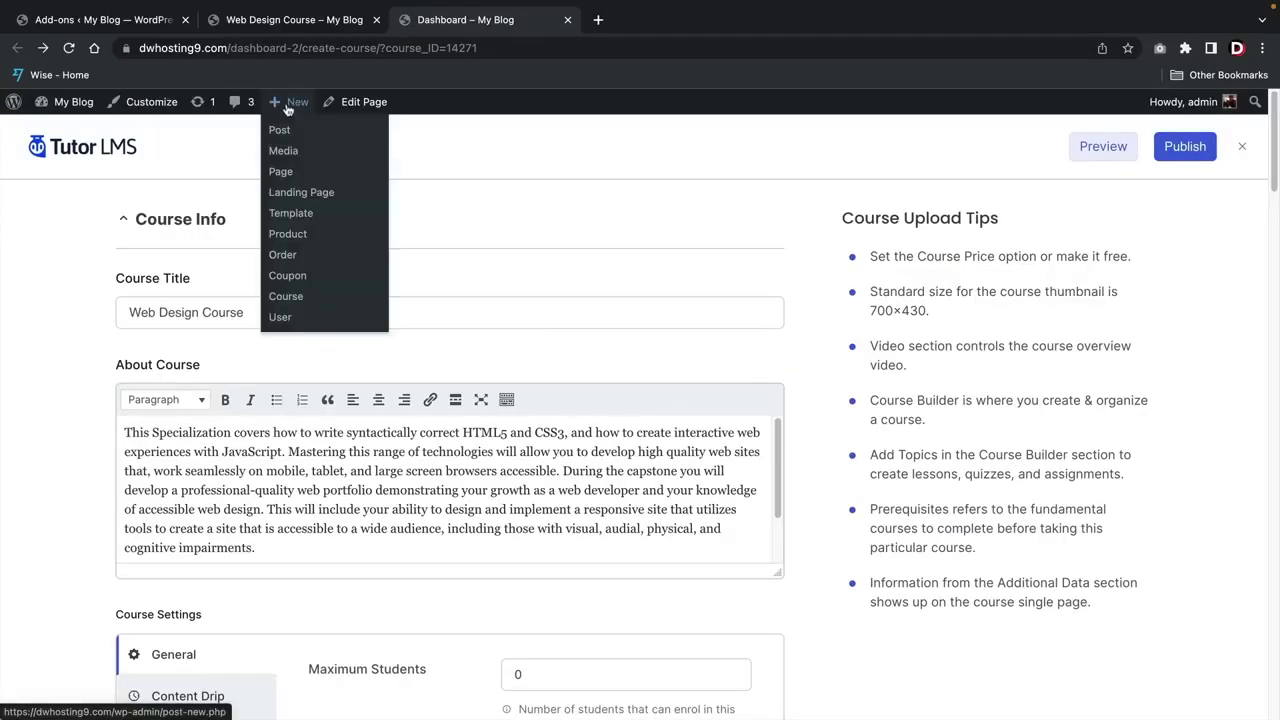
click(302, 297)
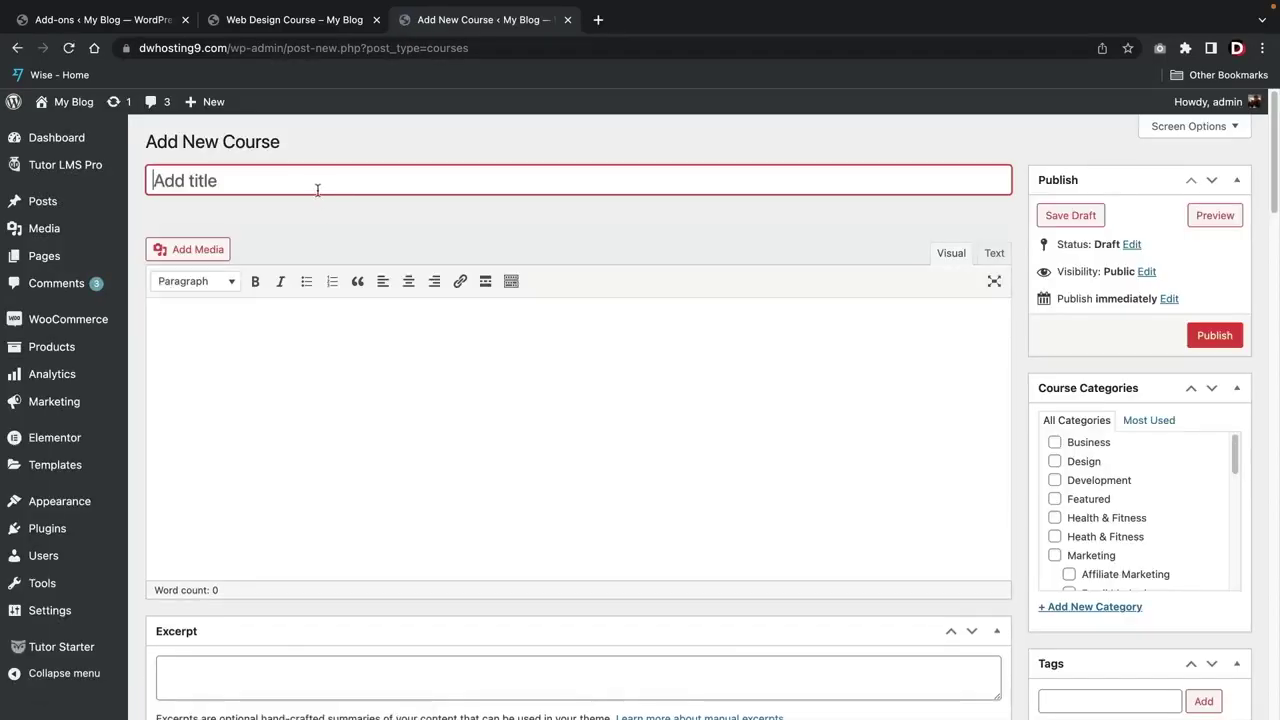
- Title the new course 'Intro To Javascript' and publish it
text(Intro To)
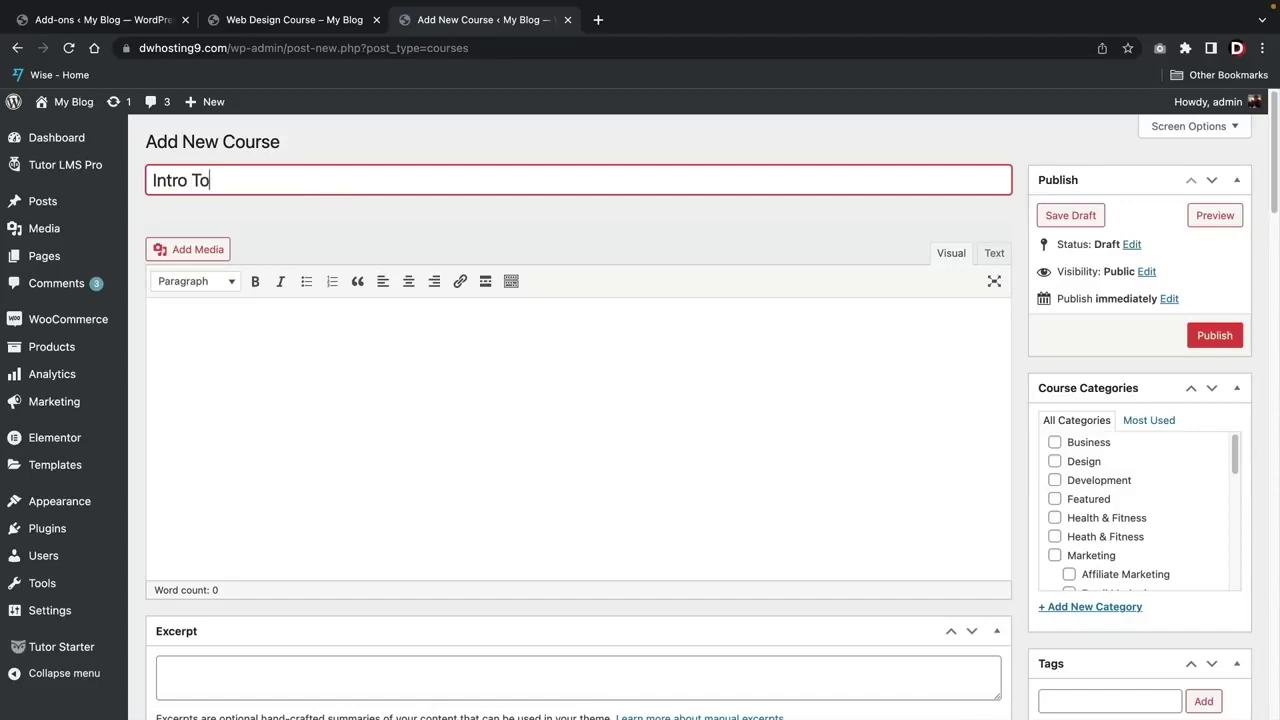
text( Javasc)
key(BackSpace)
text(vascript)
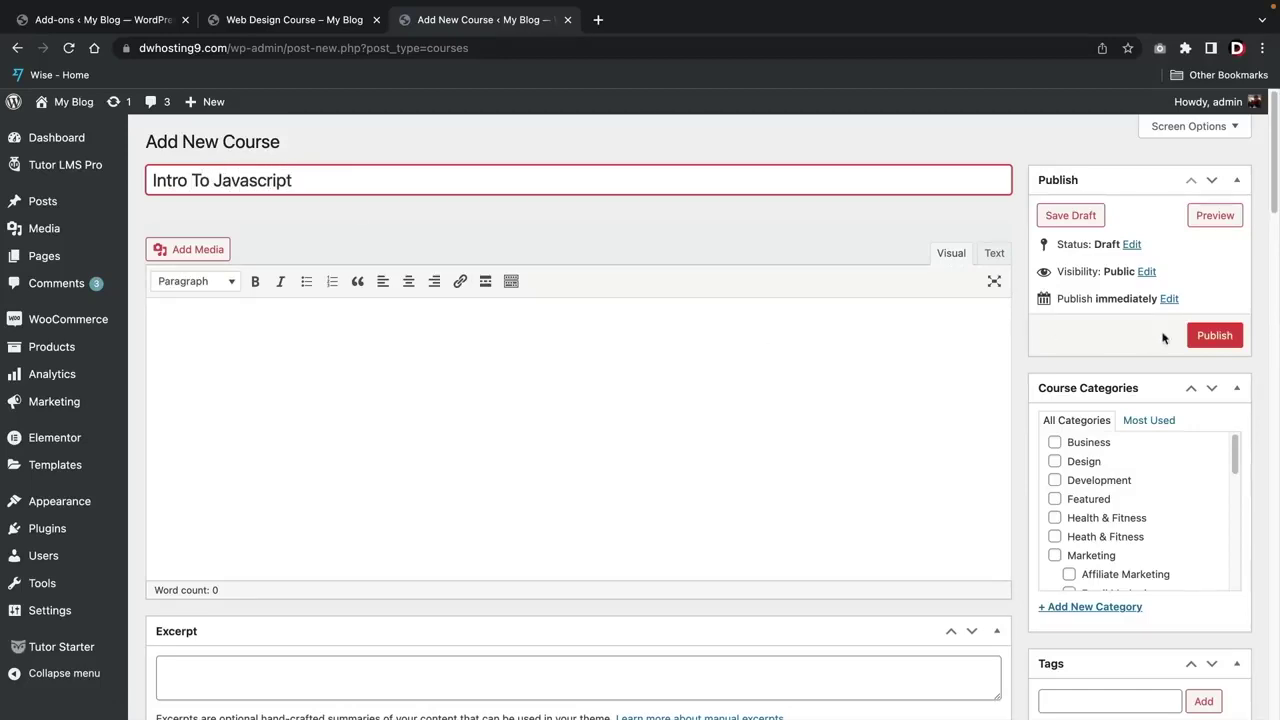
click(1199, 336)
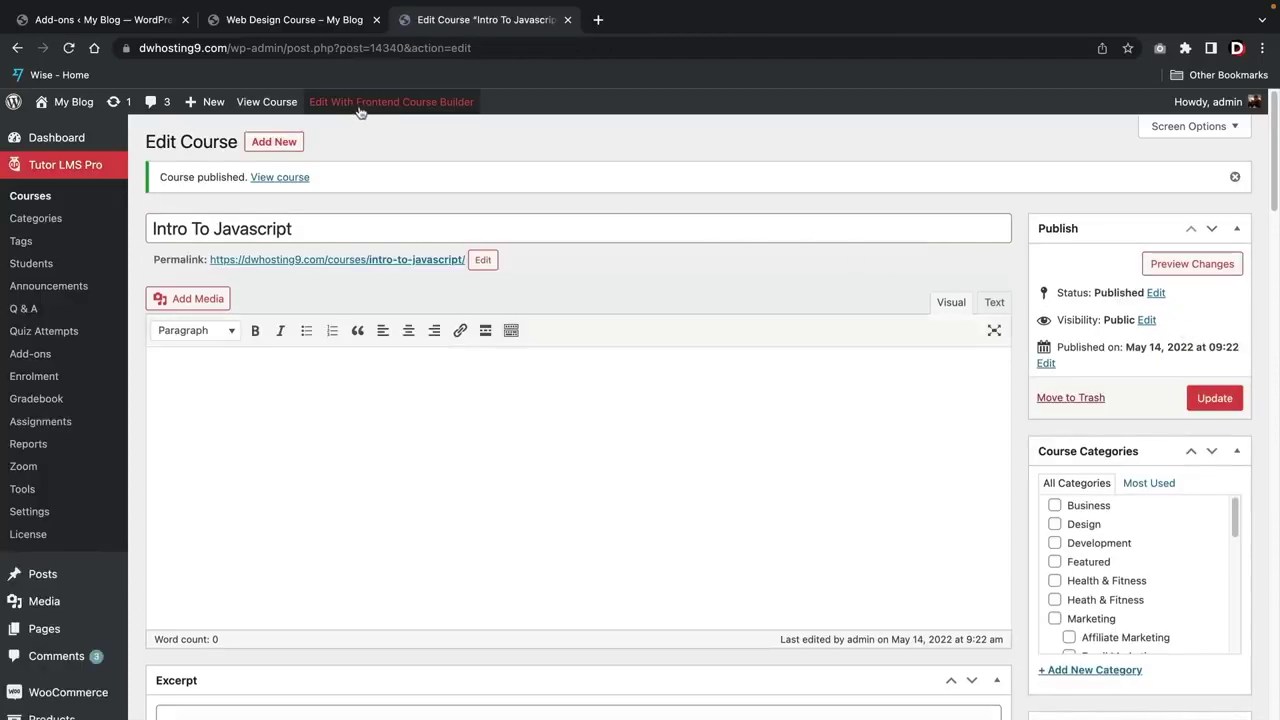
click(358, 105)
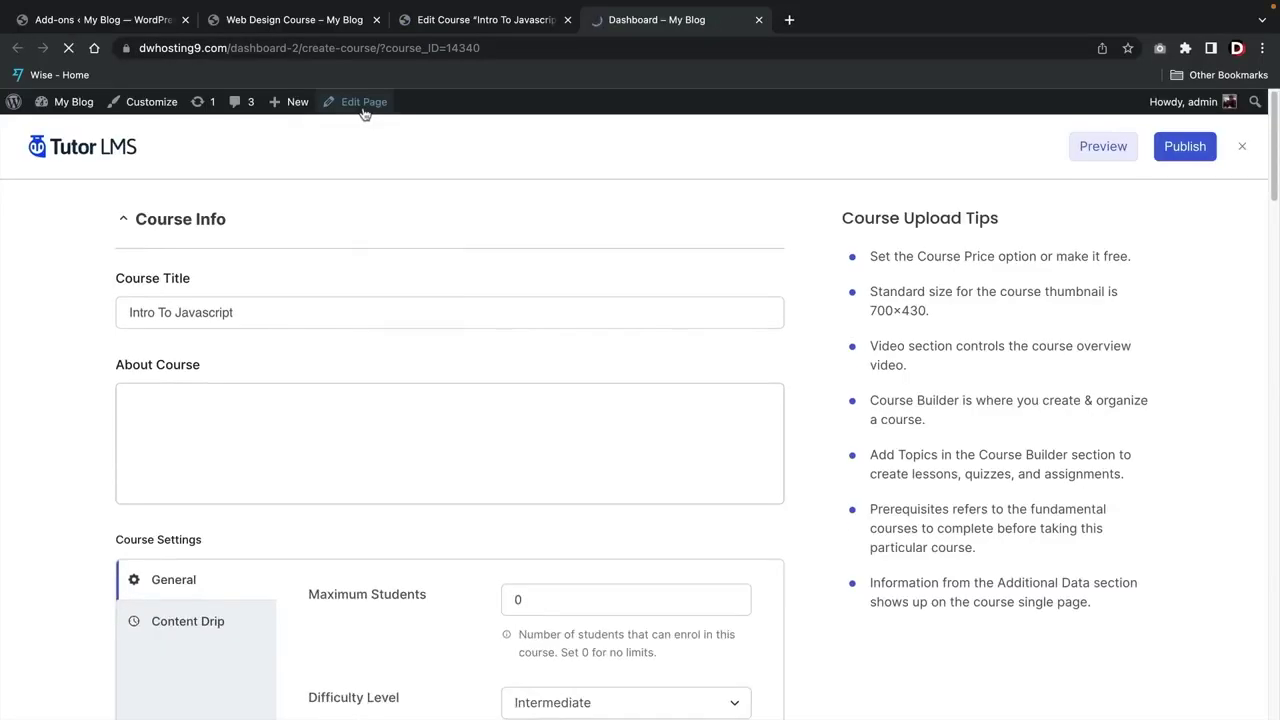
- Scroll through the empty Intro To Javascript course form in the front-end builder
scroll(371, 323, down, 3)
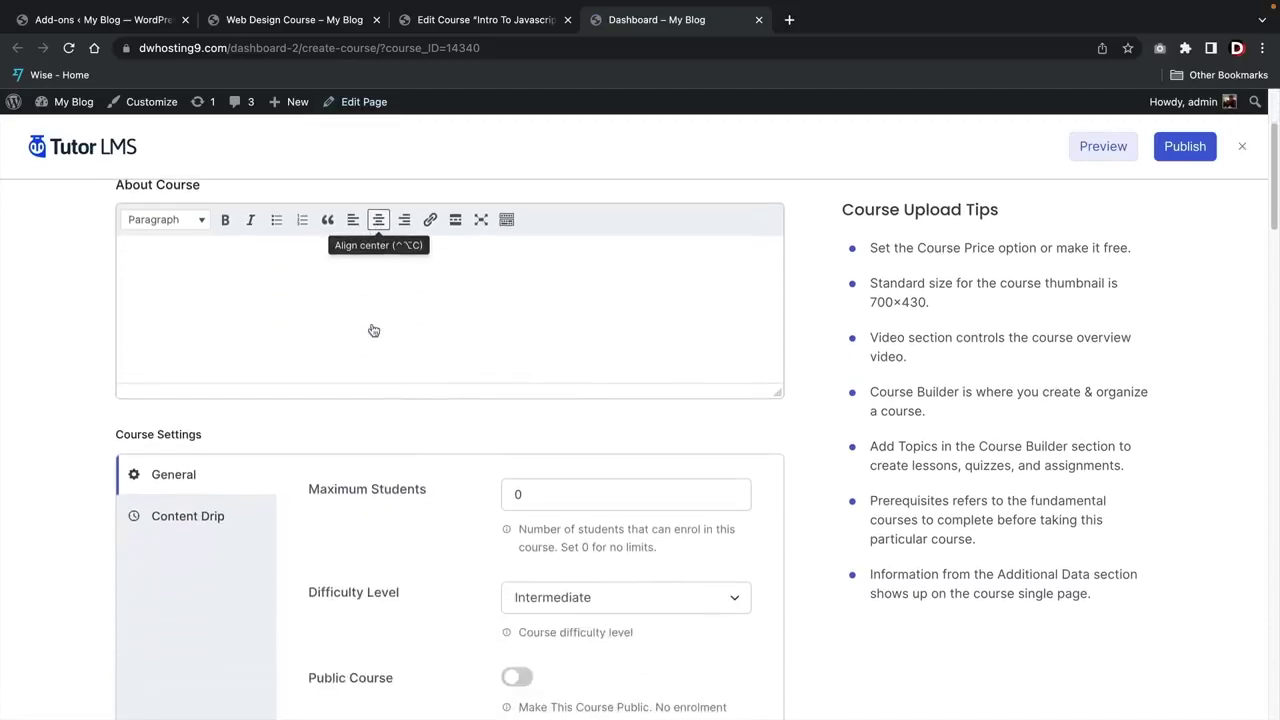
scroll(373, 330, down, 5)
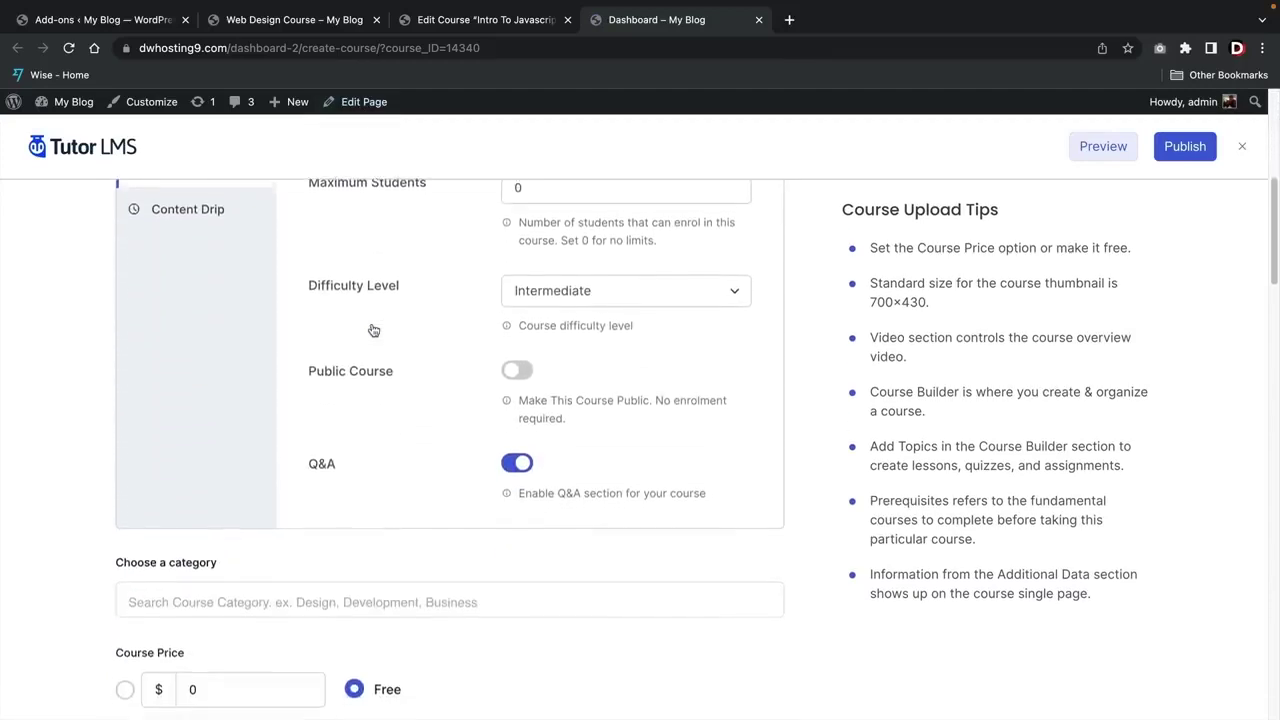
scroll(372, 330, down, 5)
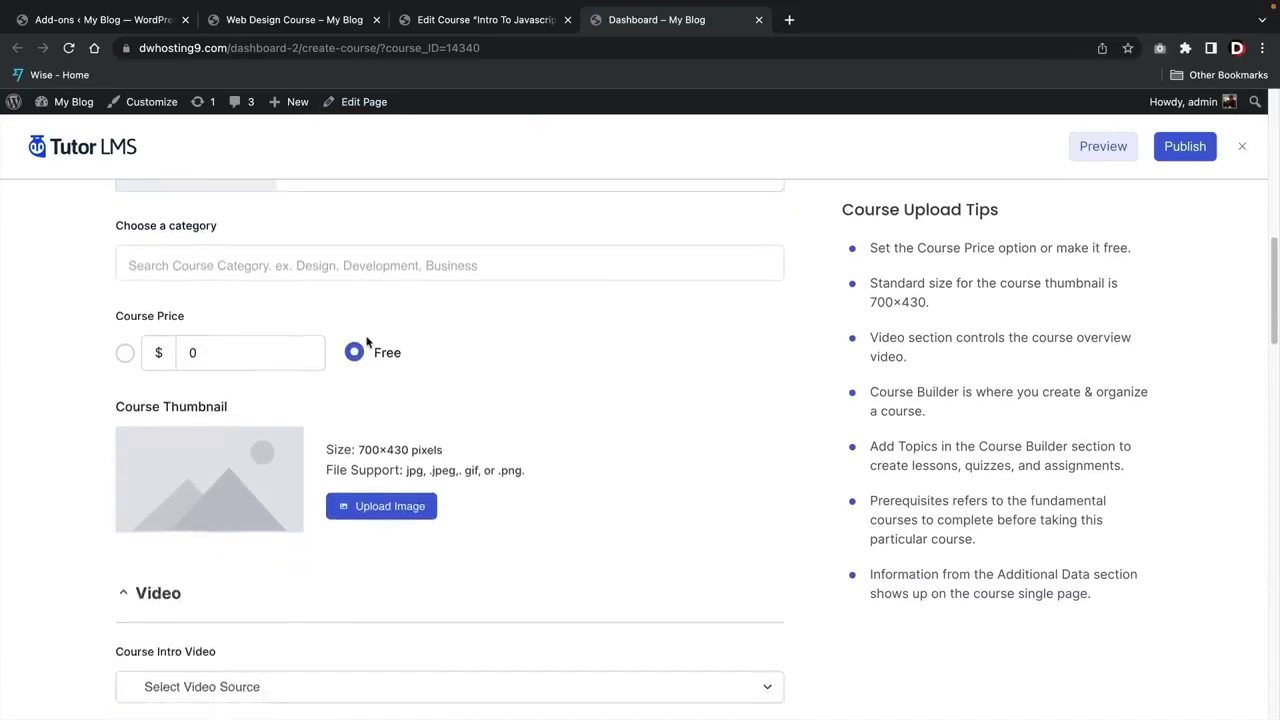
scroll(367, 342, down, 1)
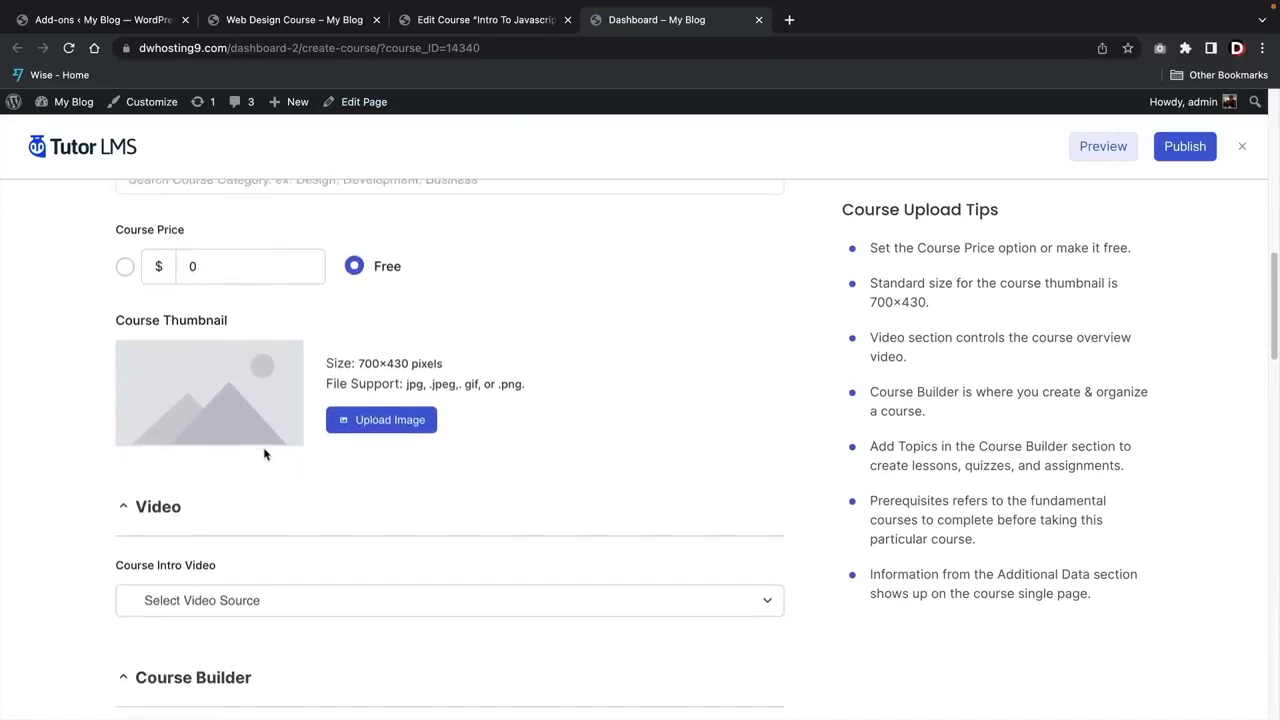
scroll(265, 455, down, 11)
scroll(265, 455, down, 17)
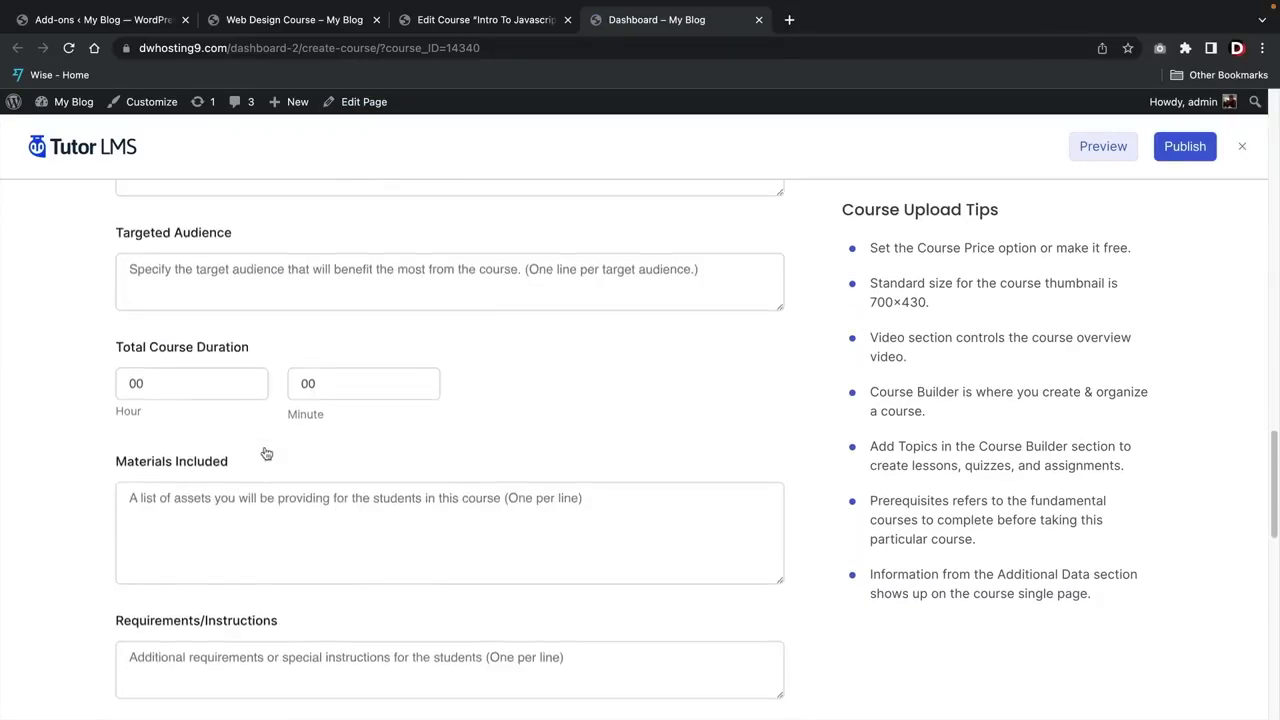
scroll(265, 454, down, 4)
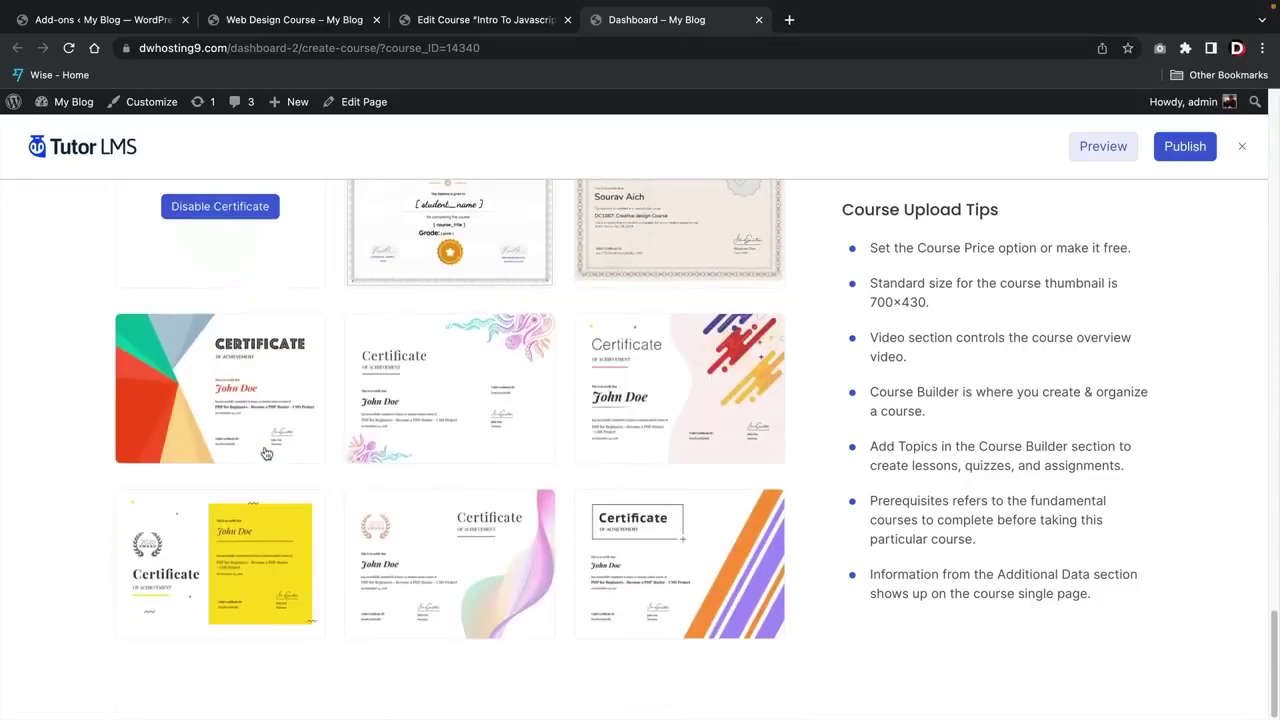
scroll(265, 454, up, 20)
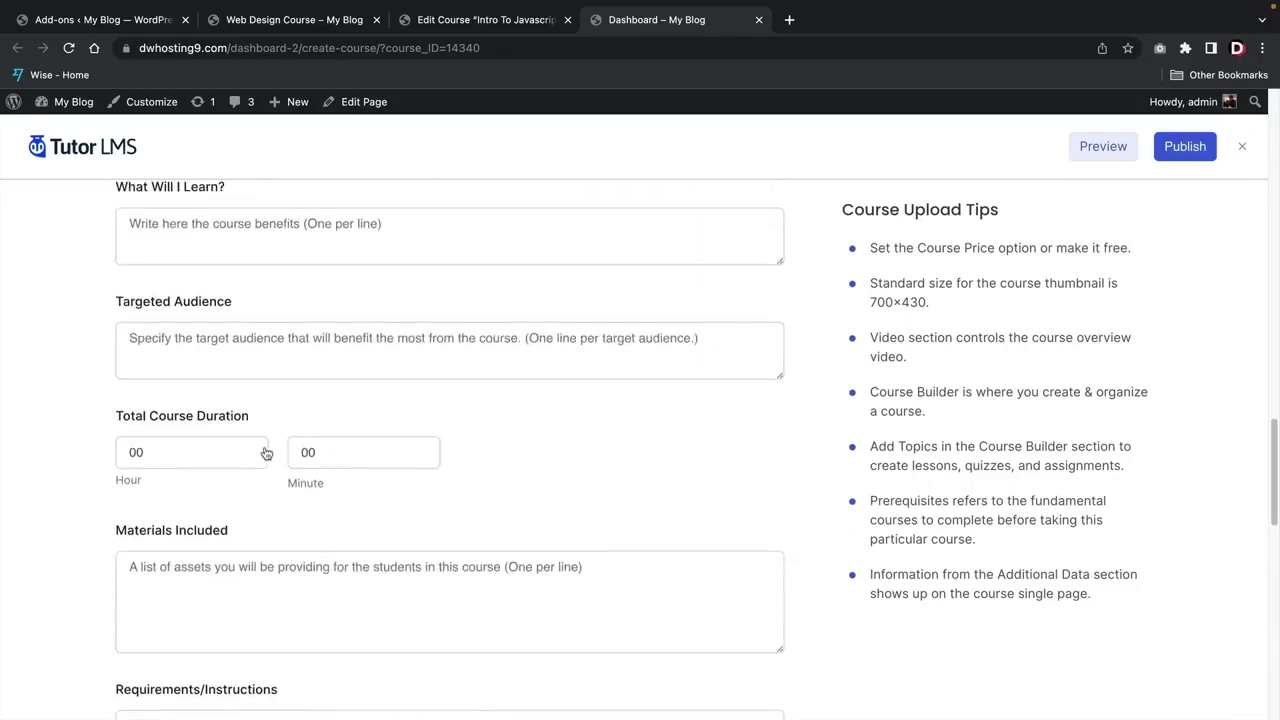
scroll(265, 454, up, 20)
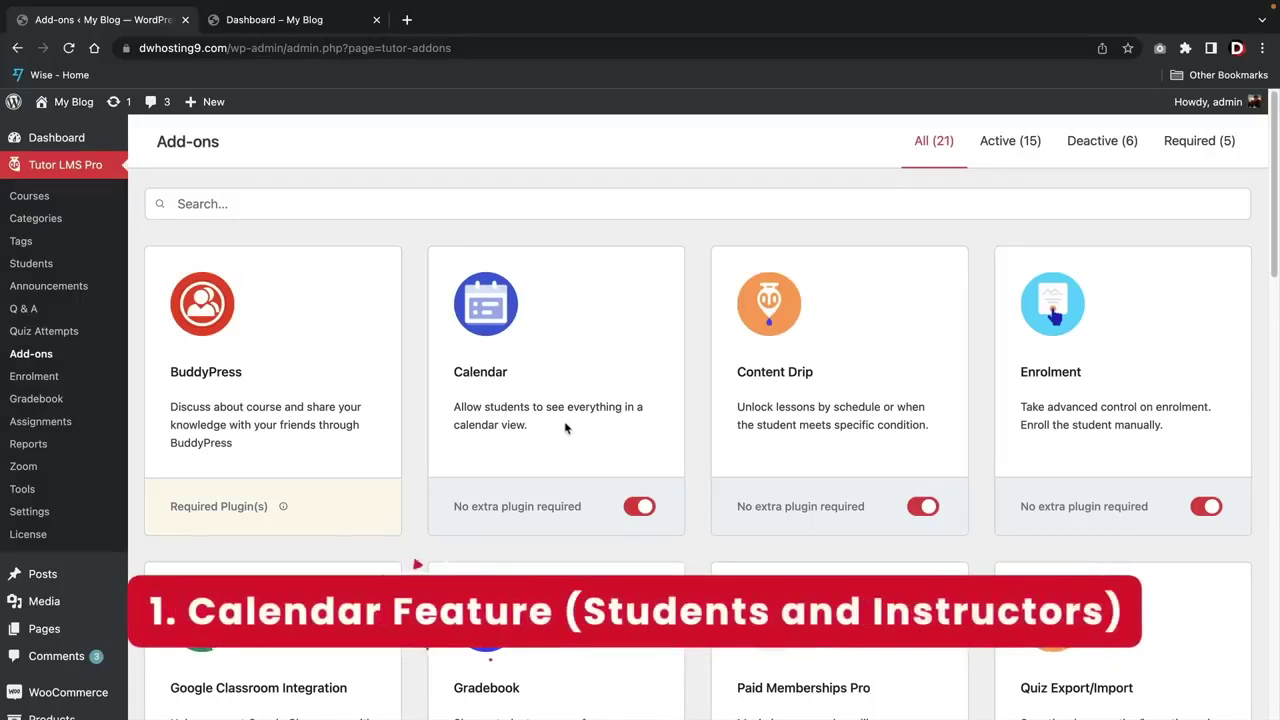
drag(528, 425, 455, 368)
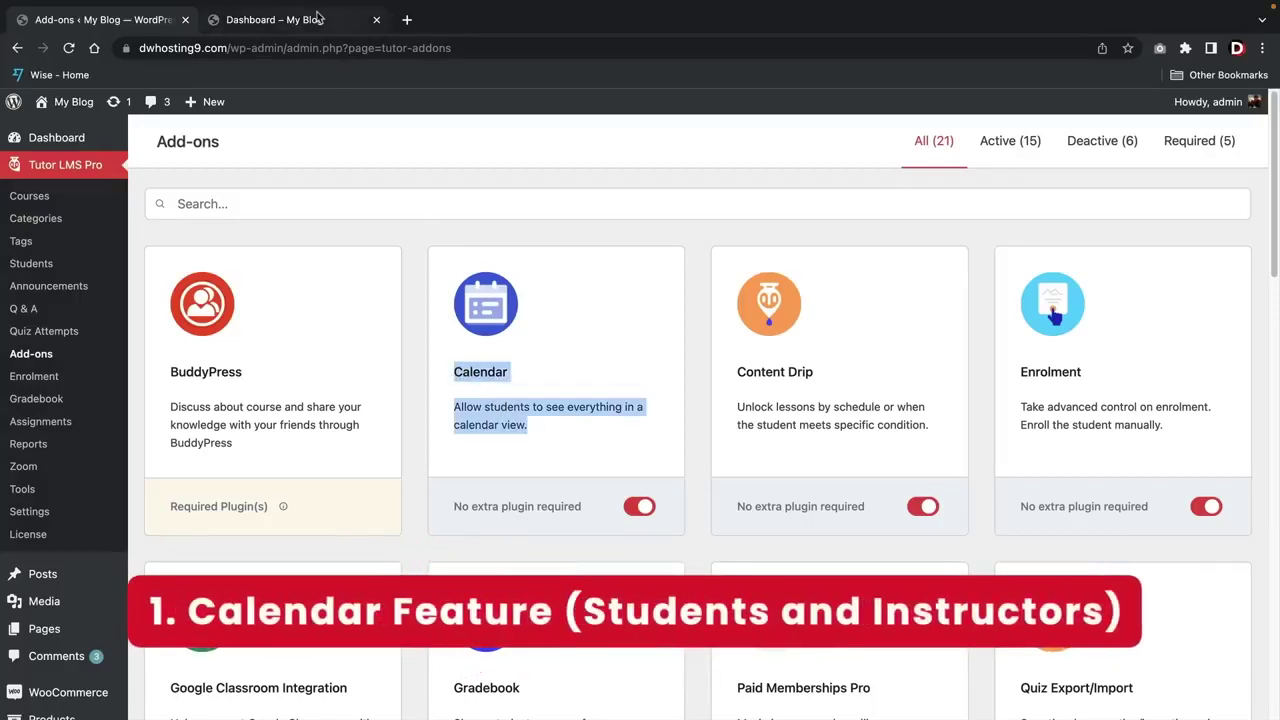
click(320, 20)
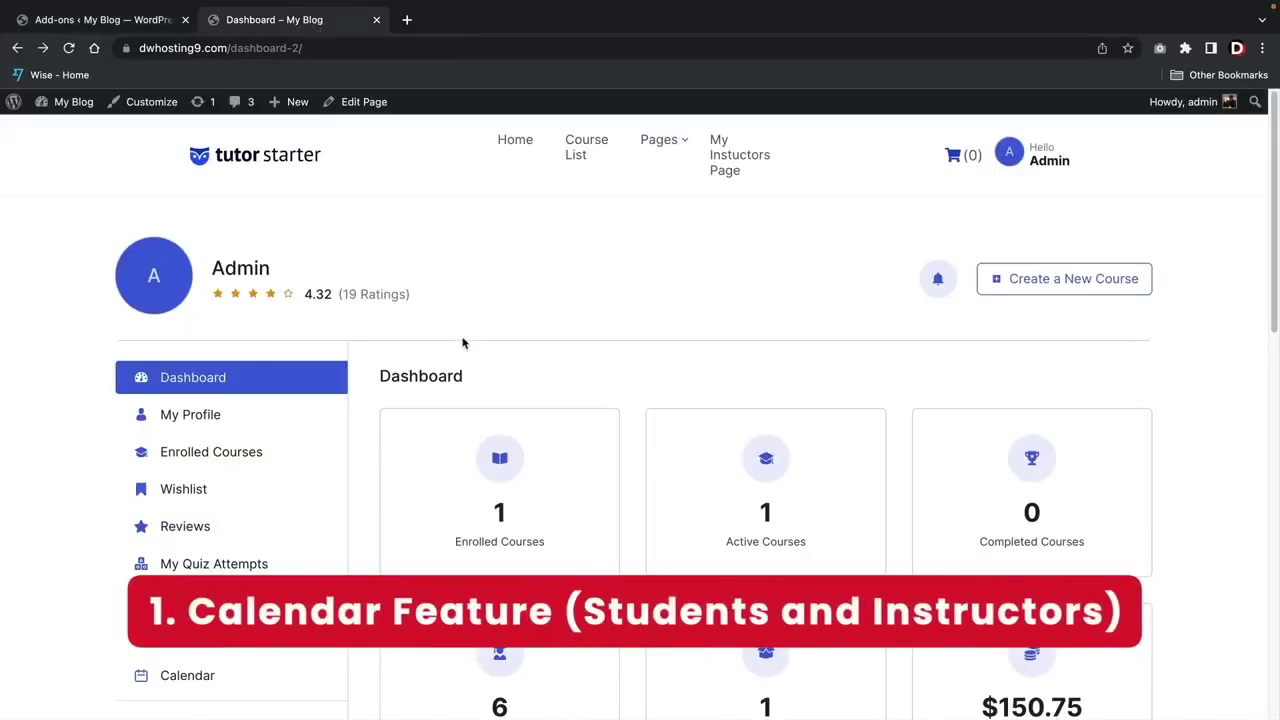
scroll(462, 343, down, 3)
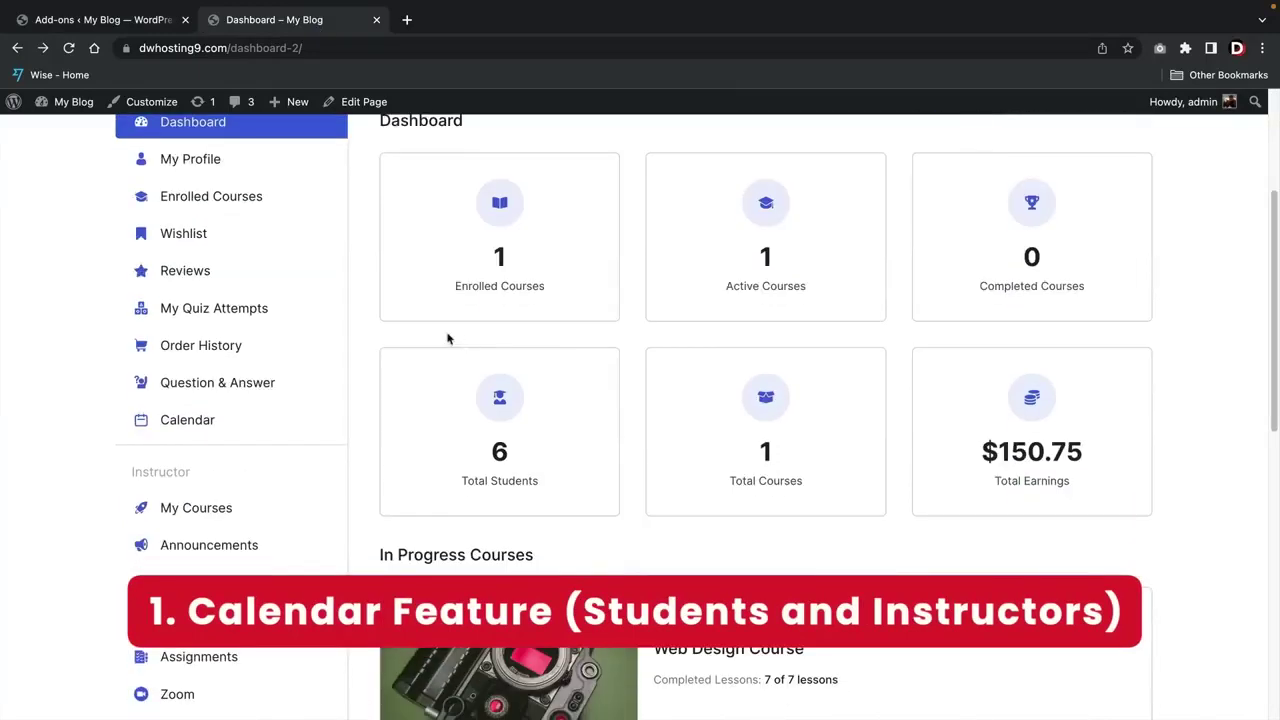
click(203, 421)
scroll(500, 430, down, 1)
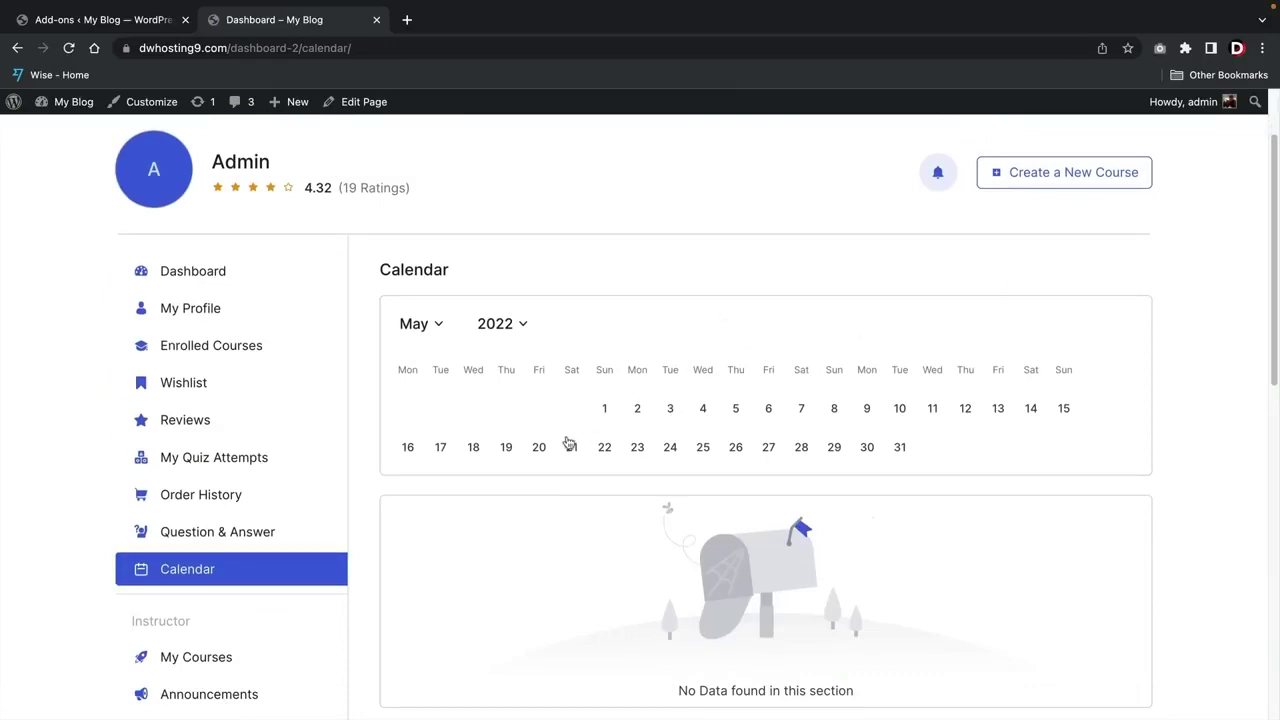
scroll(605, 413, down, 1)
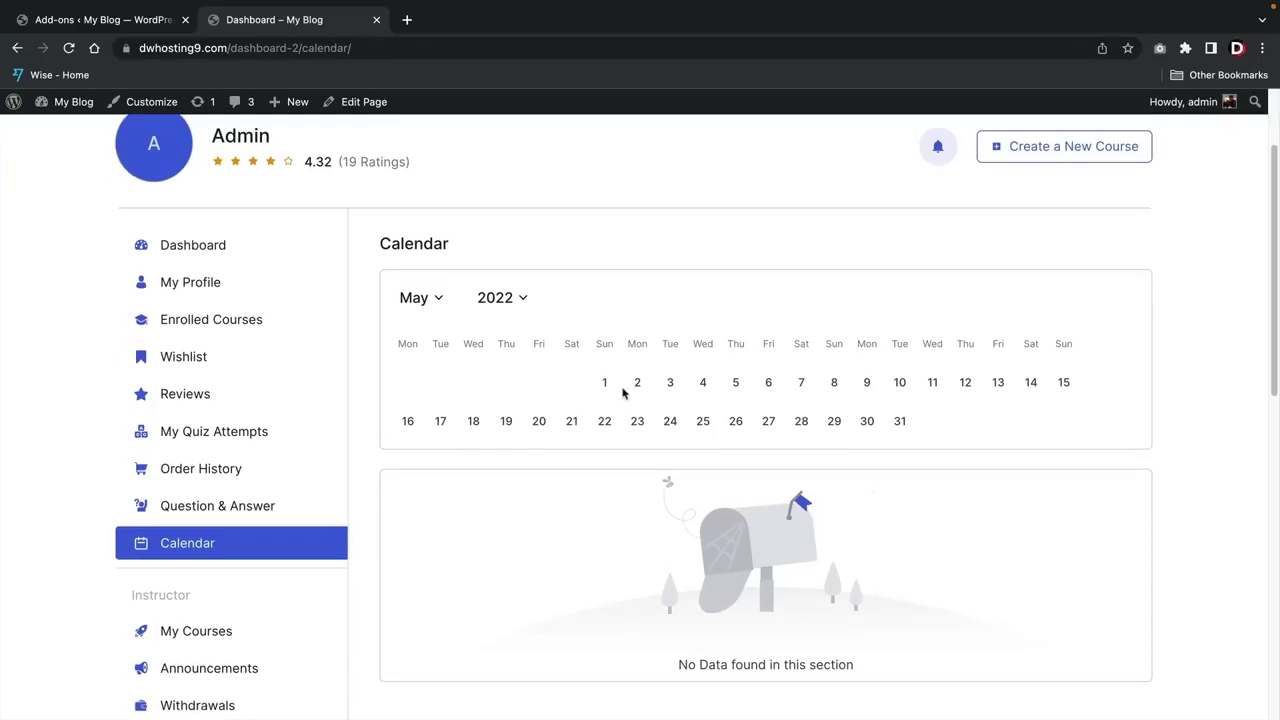
click(125, 20)
click(544, 386)
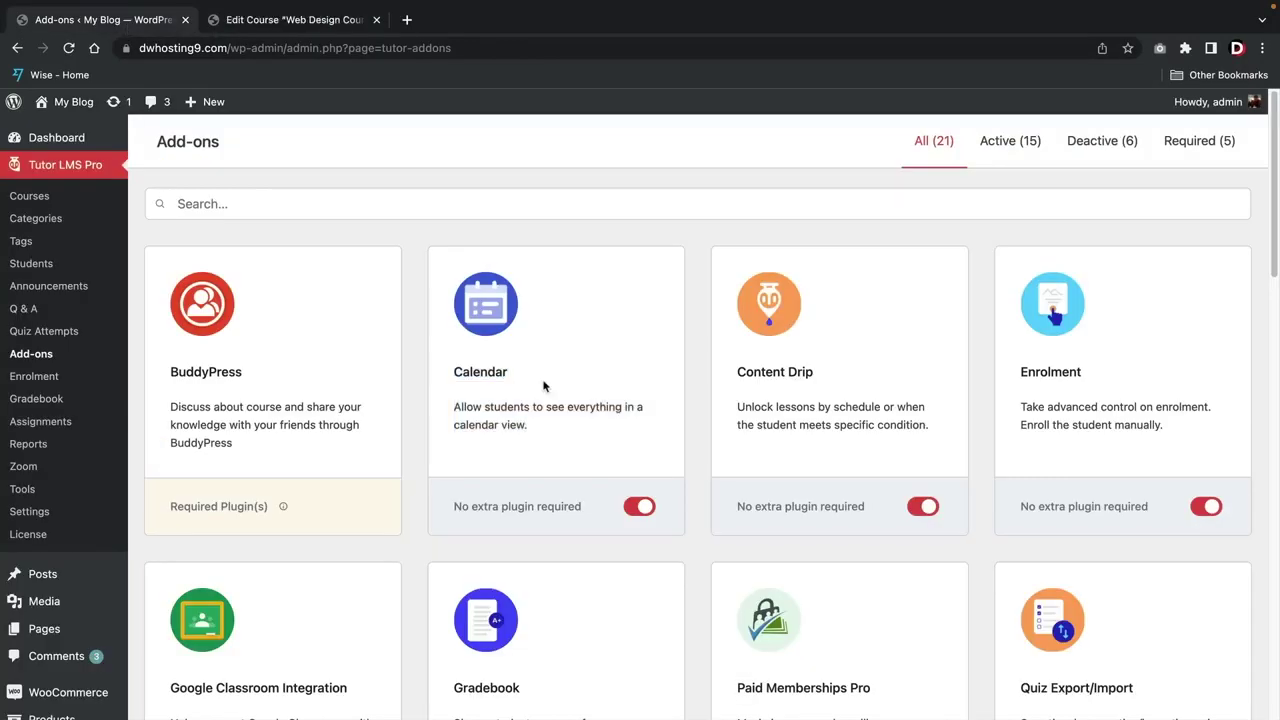
- Switch to the Intro To HTML course editor and scroll to its course settings
drag(722, 373, 815, 374)
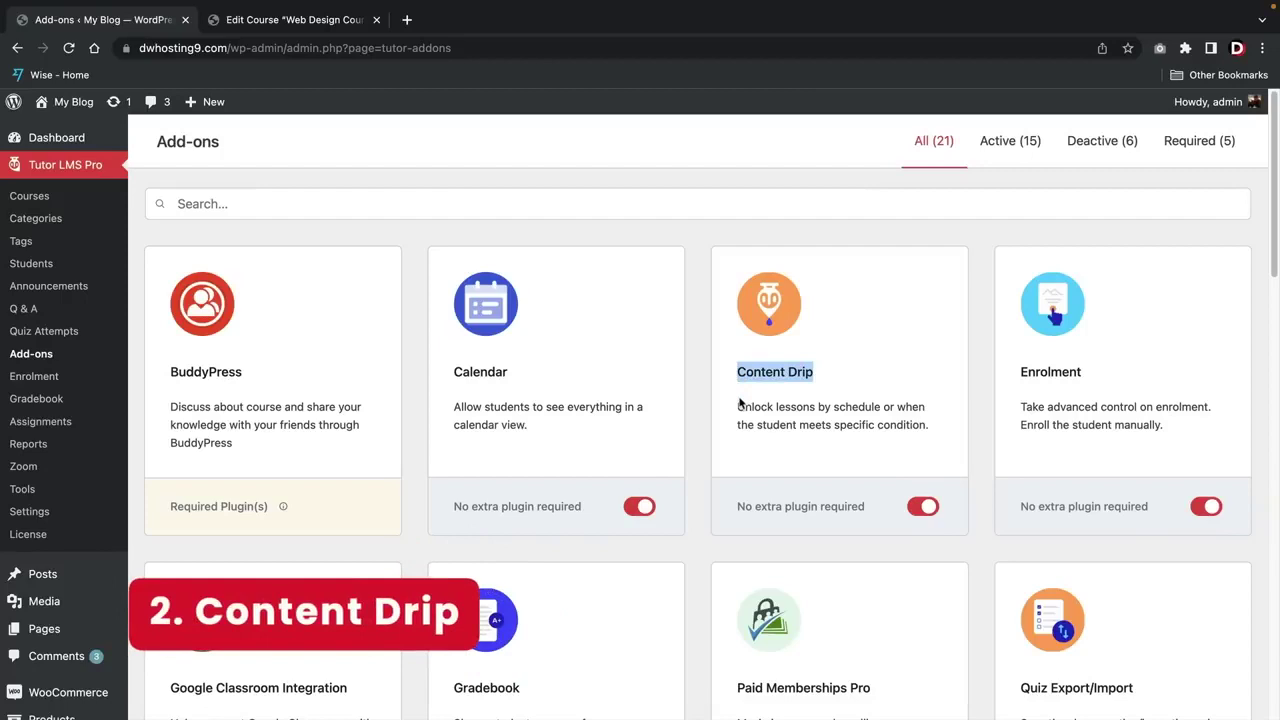
click(740, 402)
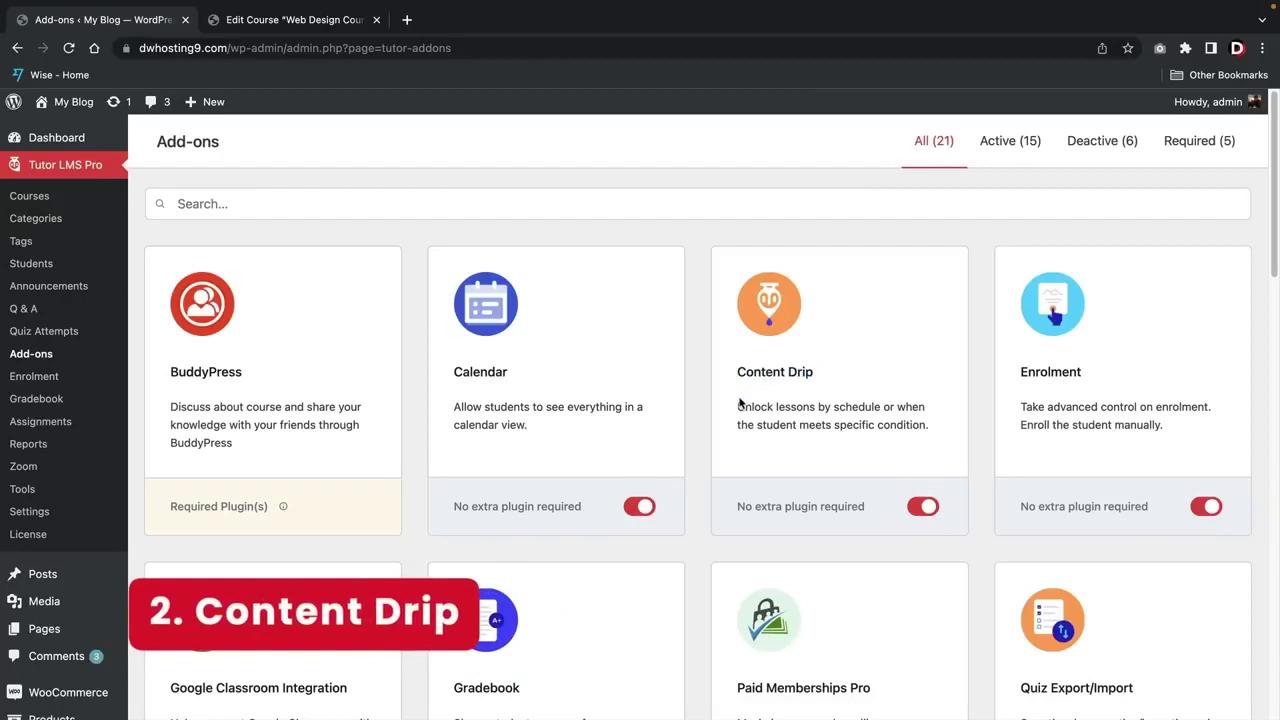
click(300, 19)
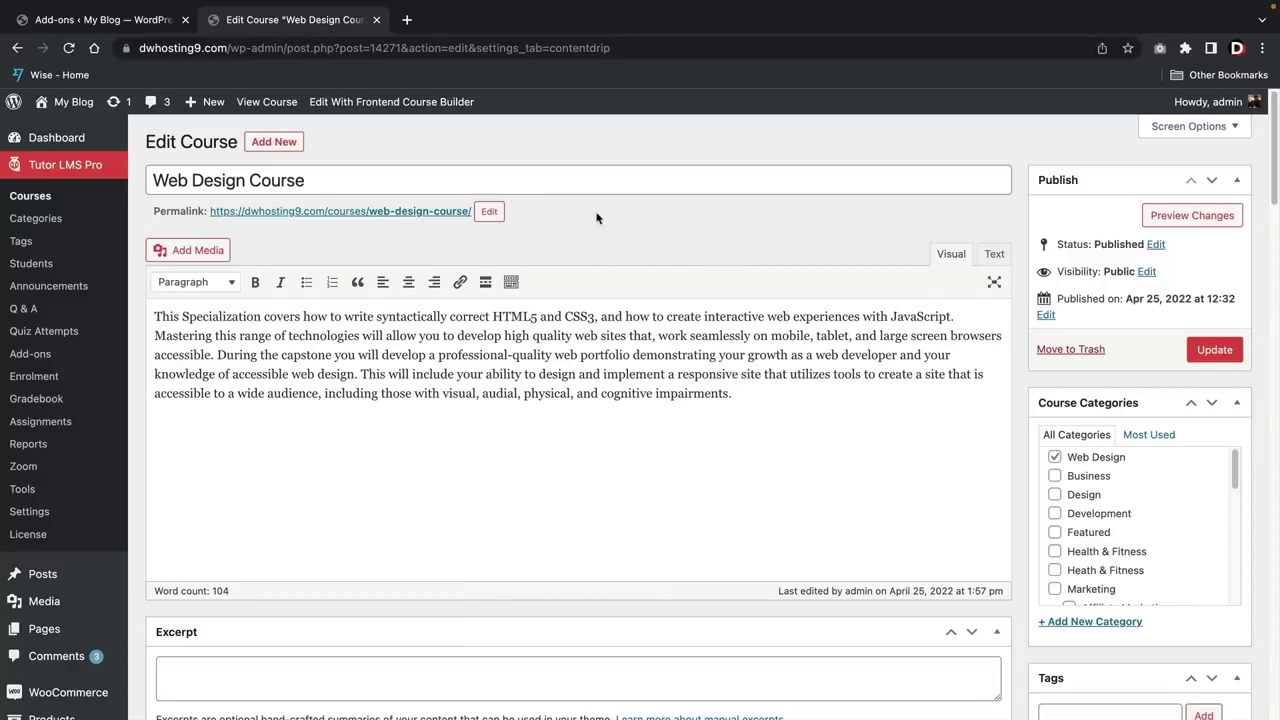
scroll(772, 385, down, 10)
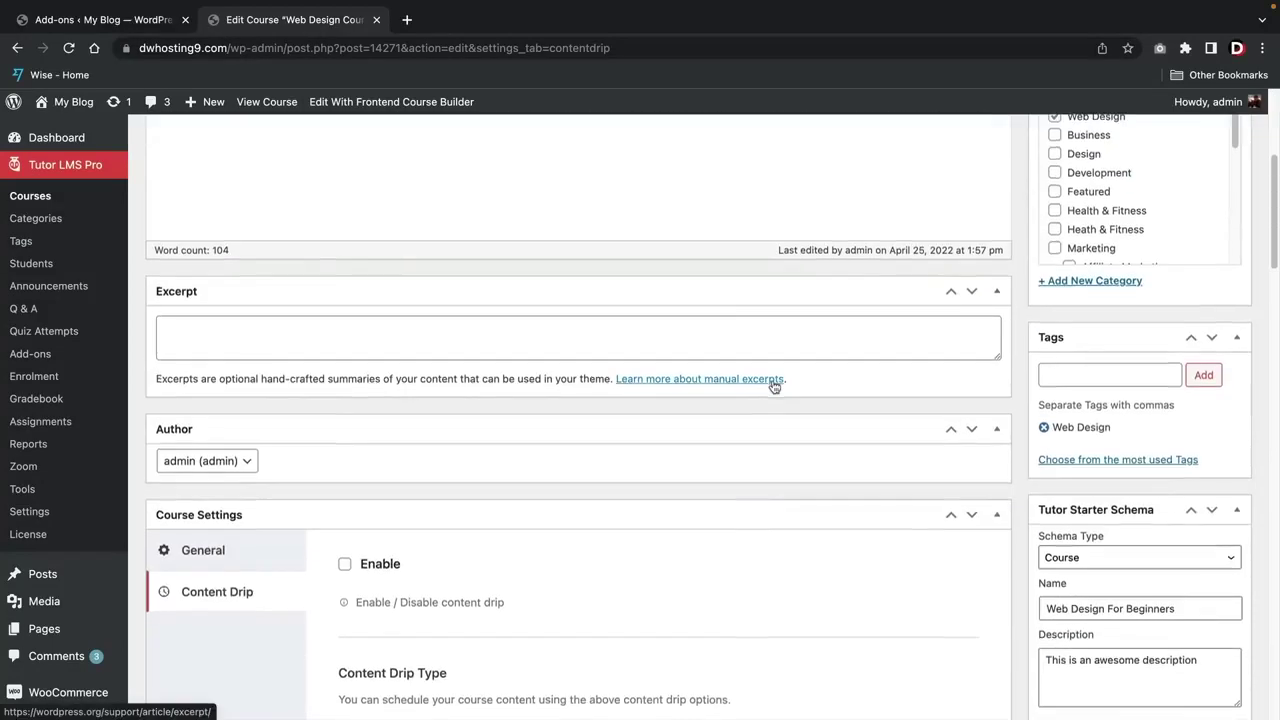
scroll(770, 384, down, 1)
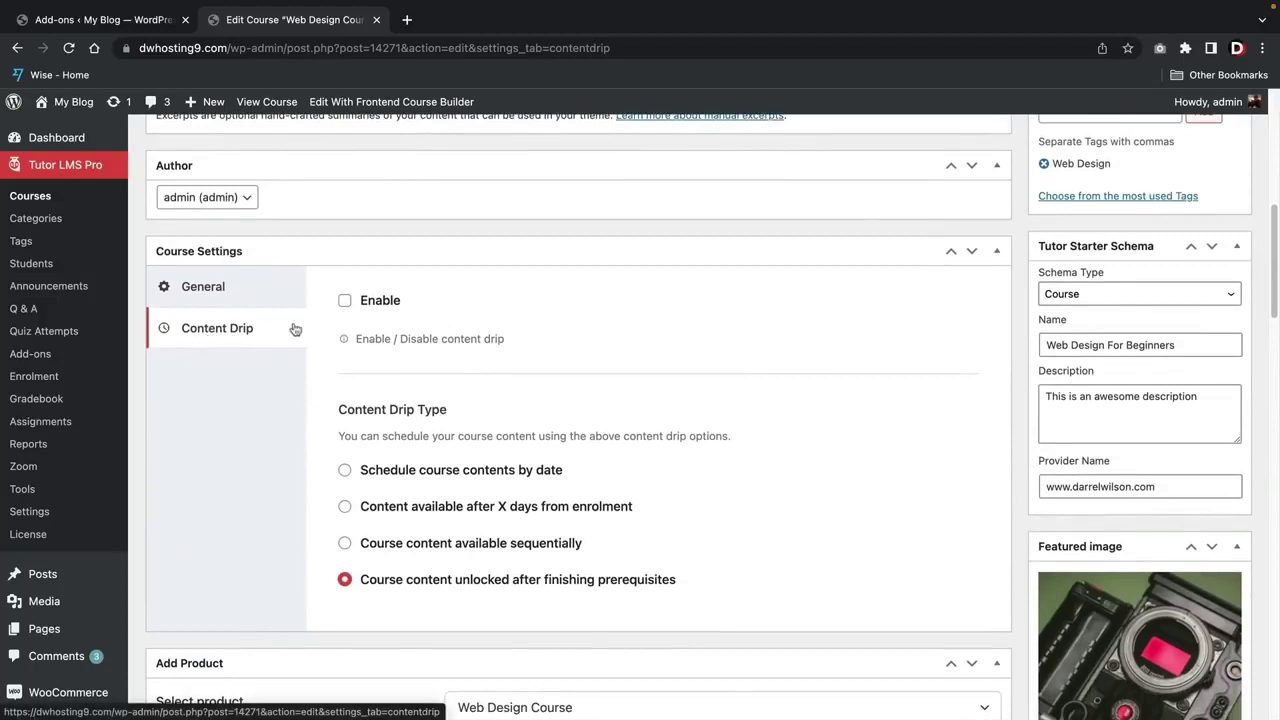
- Enable content drip for Intro To HTML and schedule course contents by date
click(344, 303)
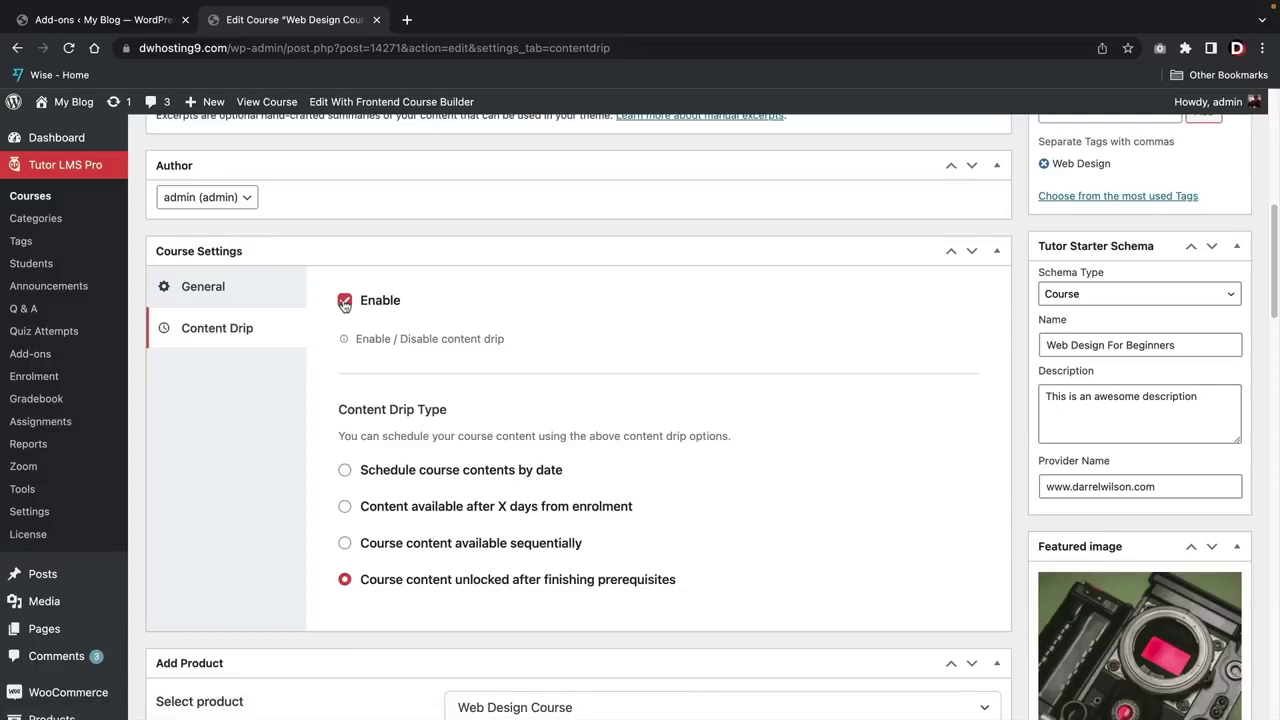
scroll(348, 303, down, 2)
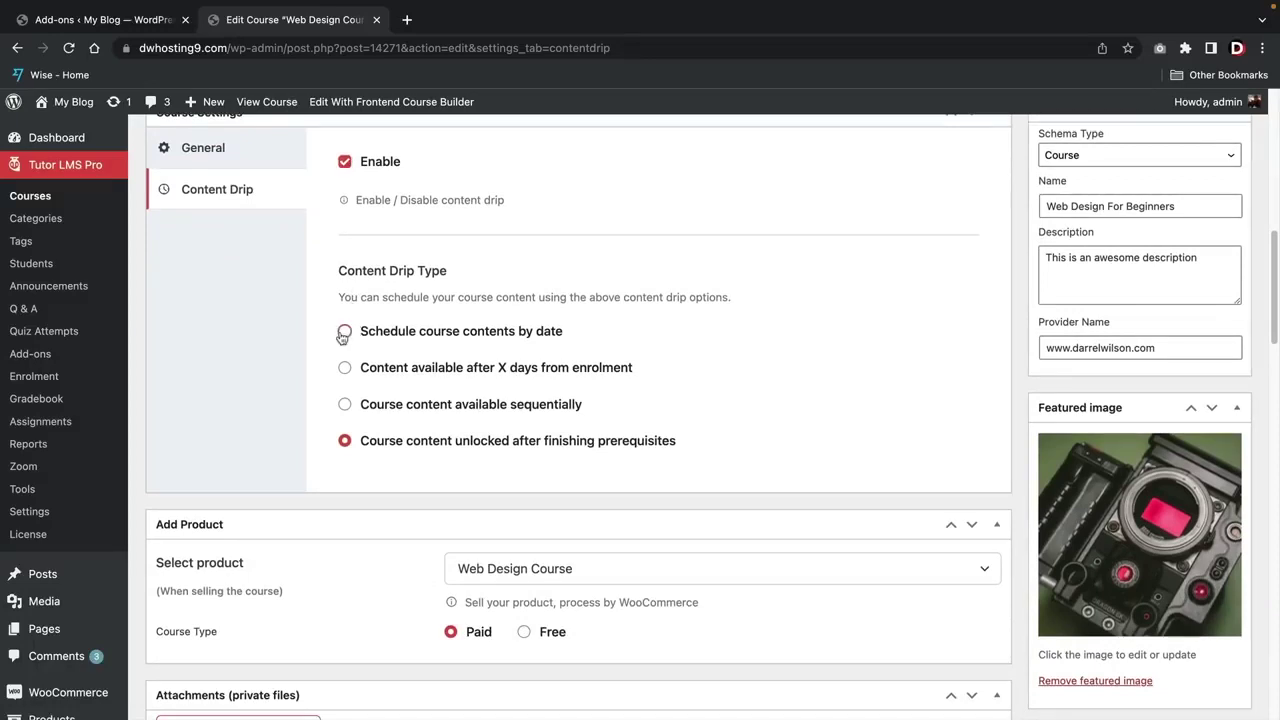
click(344, 333)
click(345, 368)
click(344, 405)
click(344, 442)
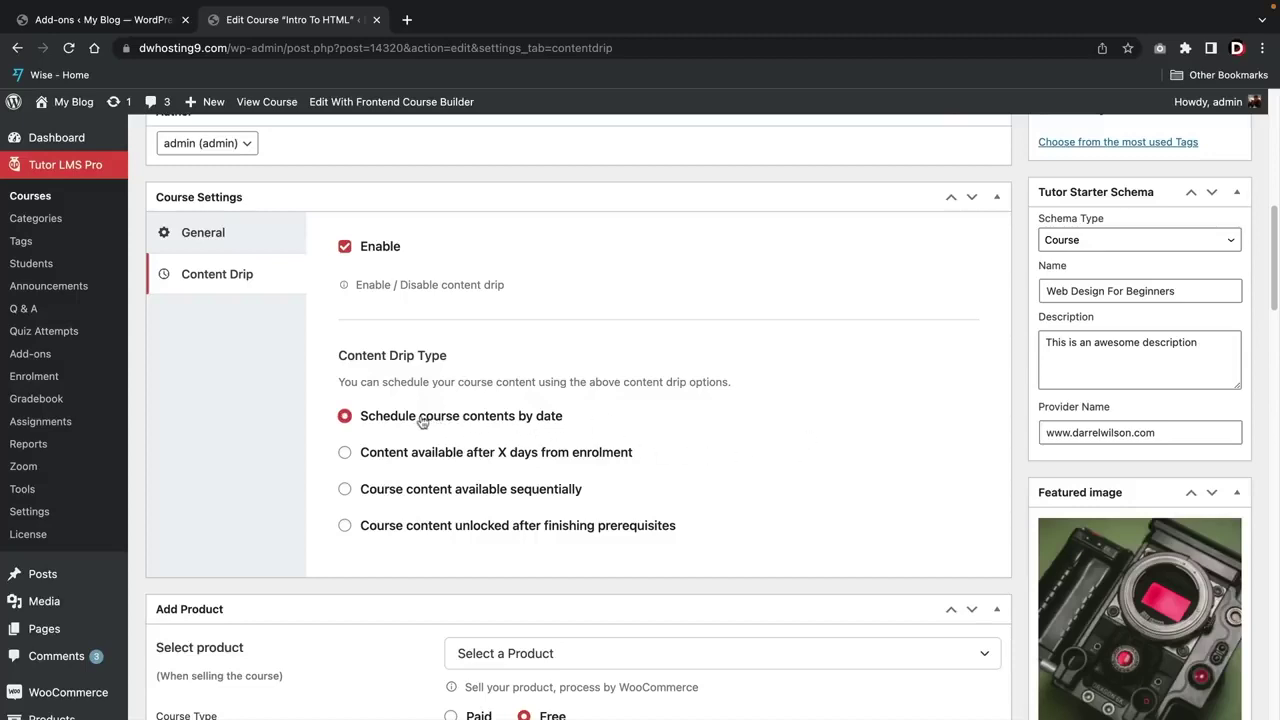
scroll(837, 475, up, 5)
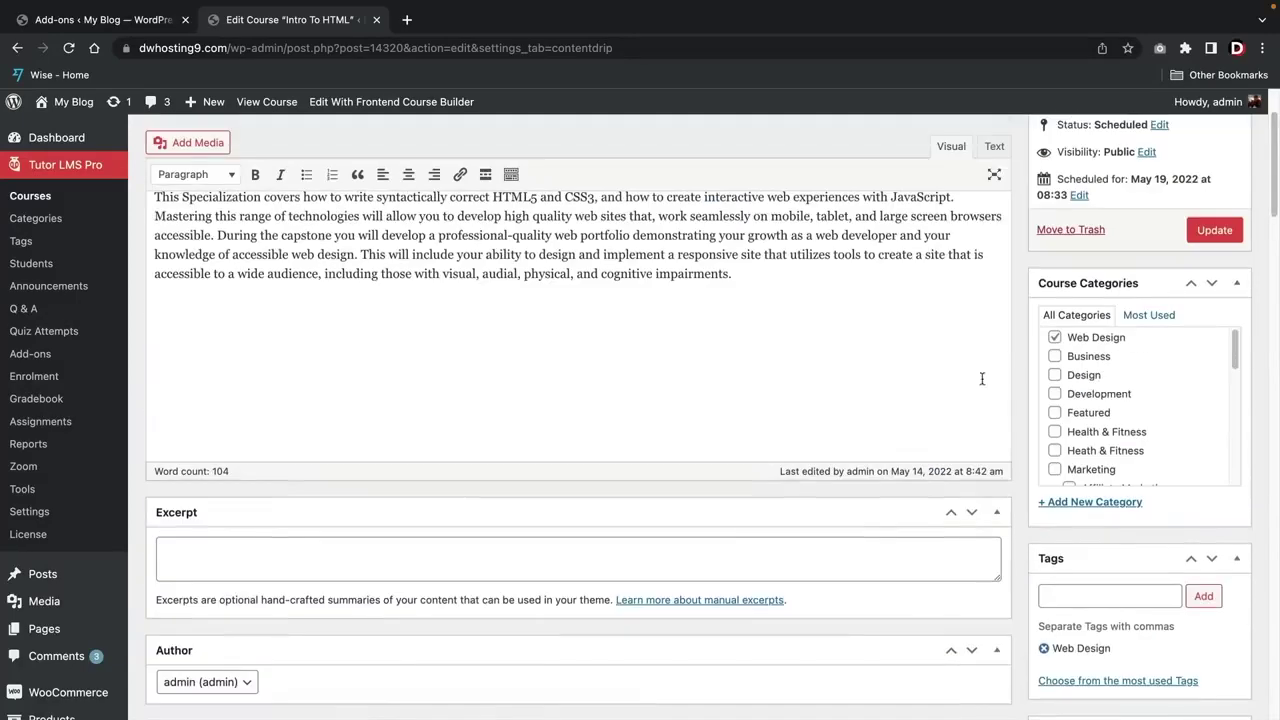
- Update the course, then expand the Intro To CSS (Copy 1) topic in Course Builder
click(1212, 234)
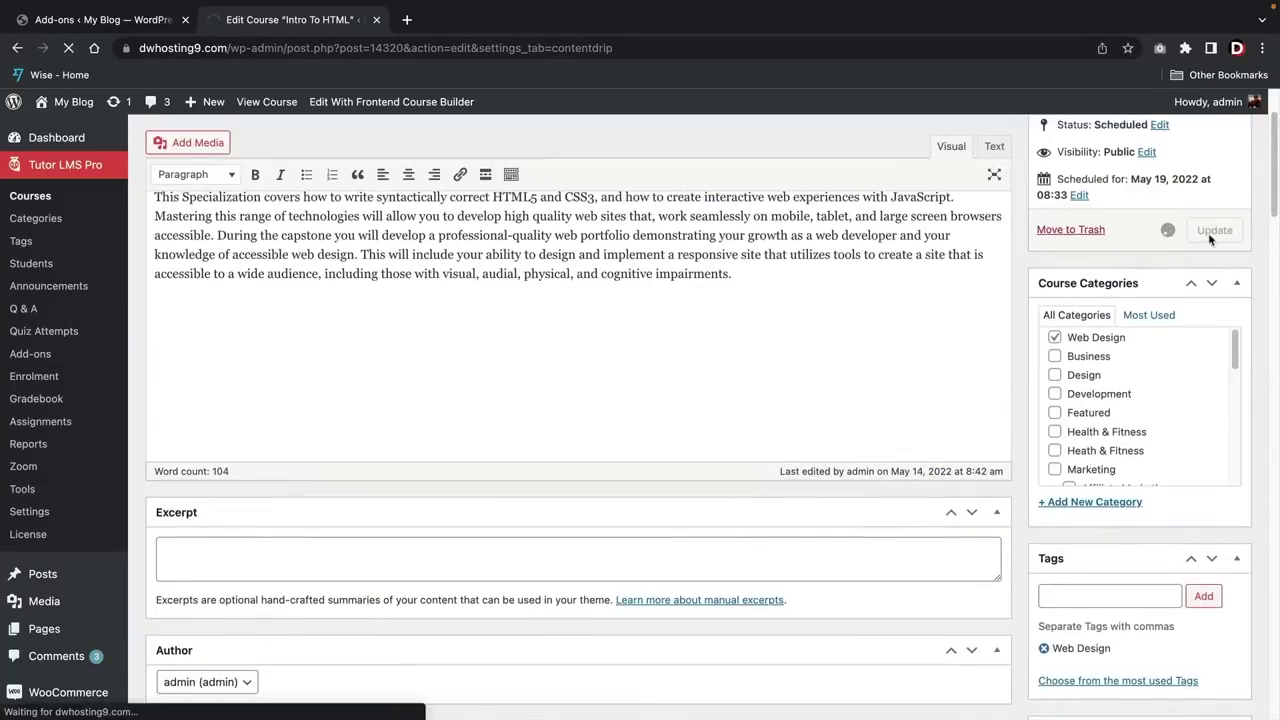
scroll(1023, 402, down, 3)
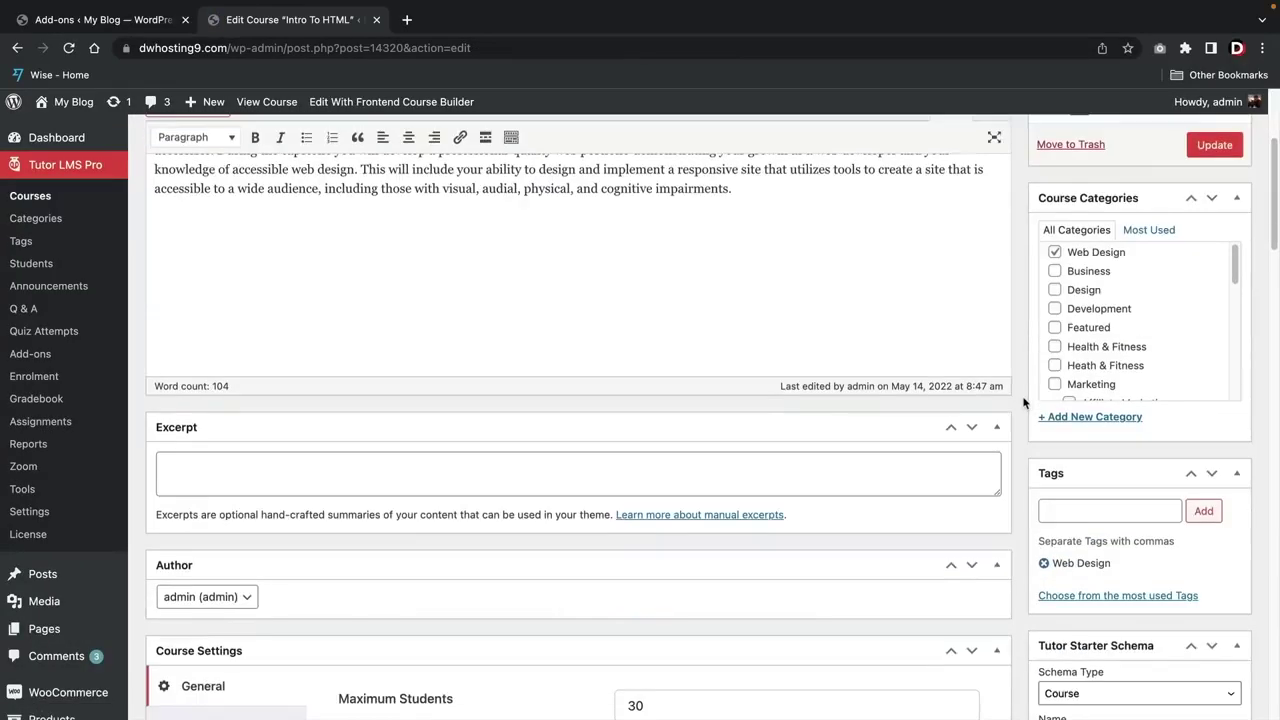
scroll(1023, 402, down, 12)
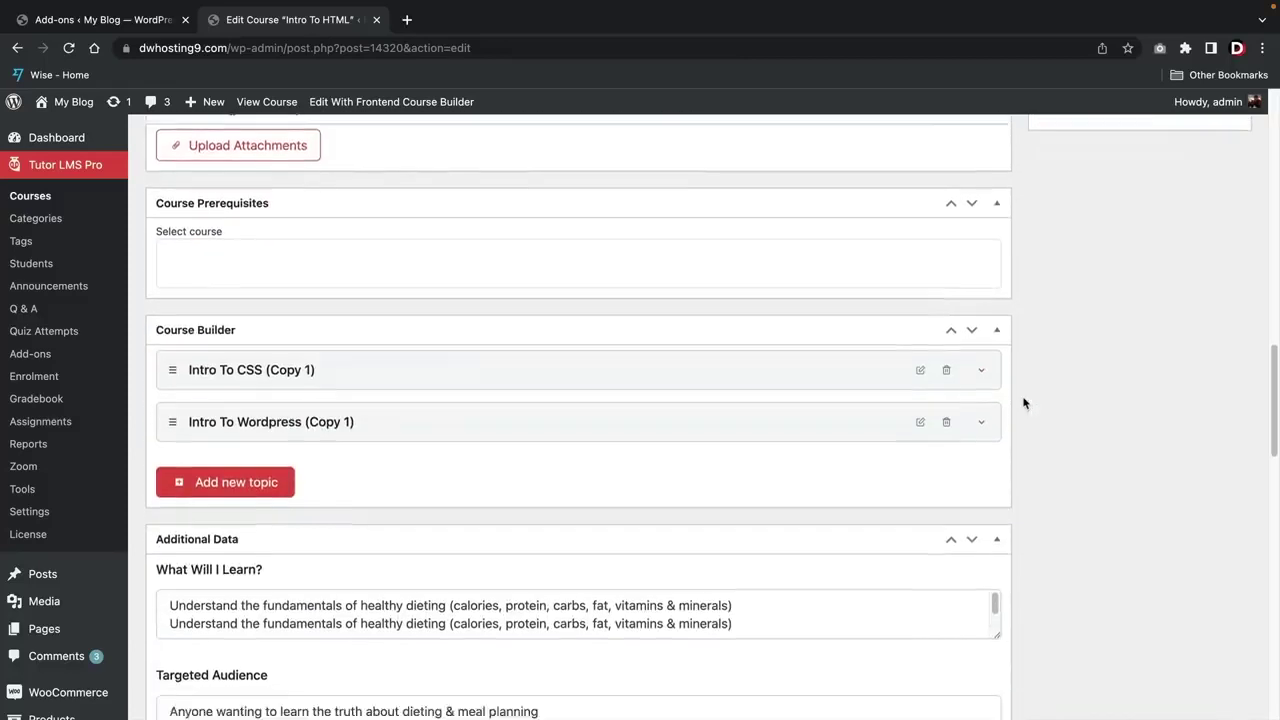
scroll(1023, 402, down, 2)
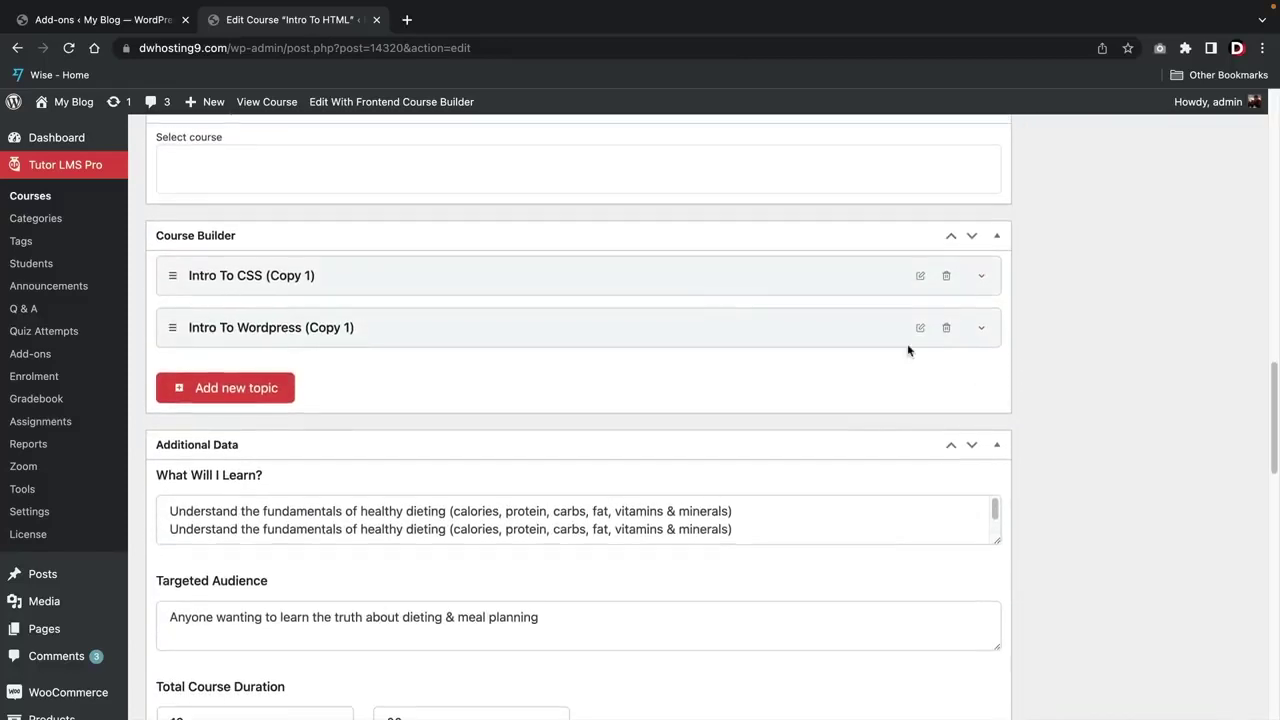
click(980, 280)
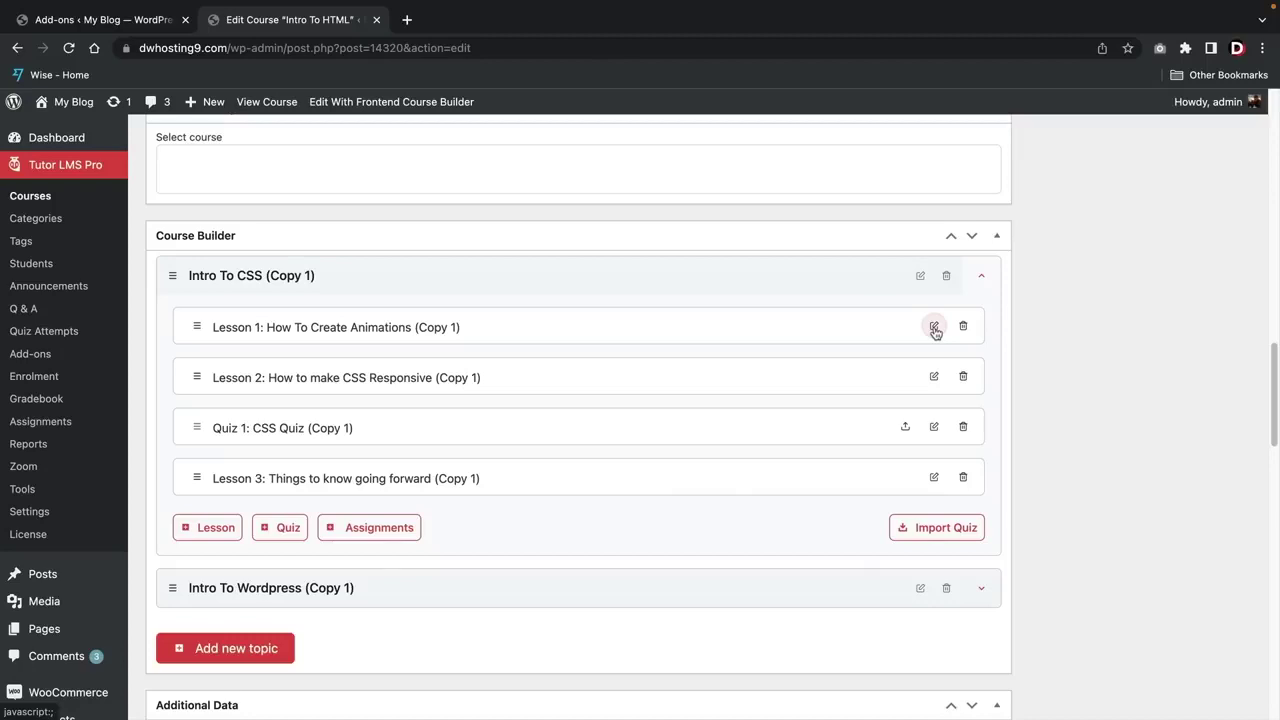
- Set Lesson 1's unlocking date to May 30, 2022 and update the lesson
click(934, 327)
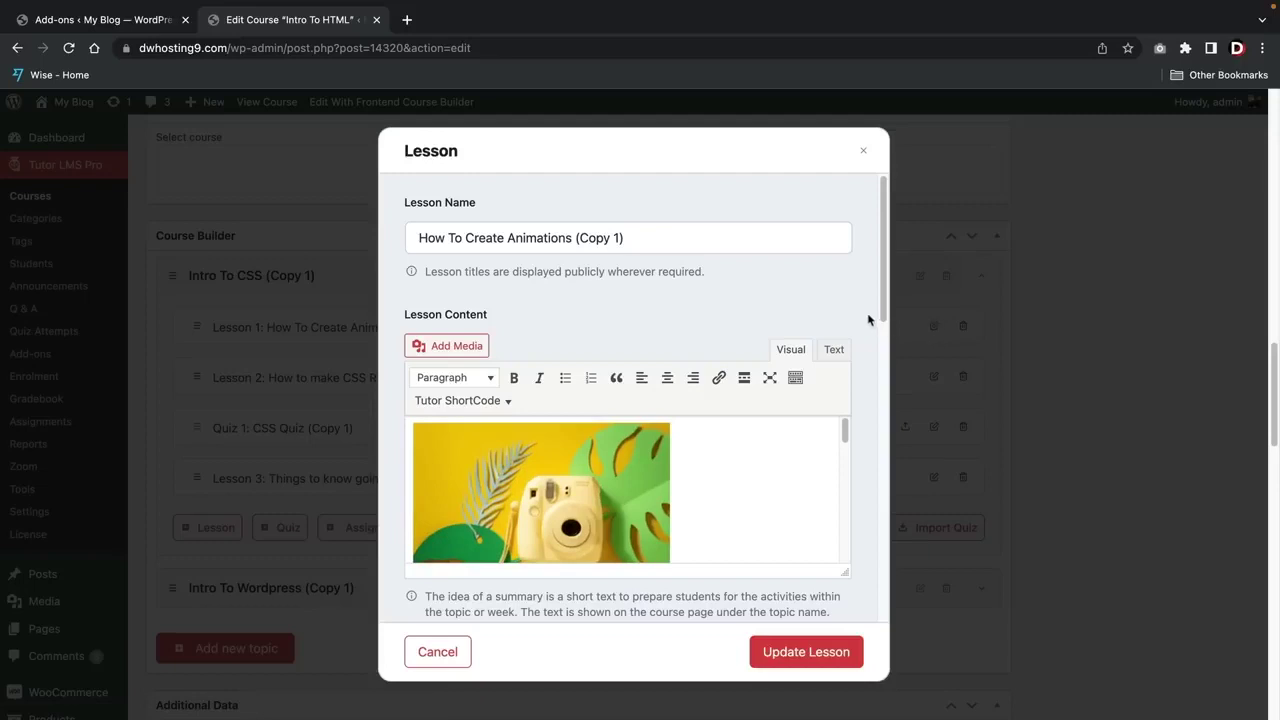
scroll(868, 320, down, 10)
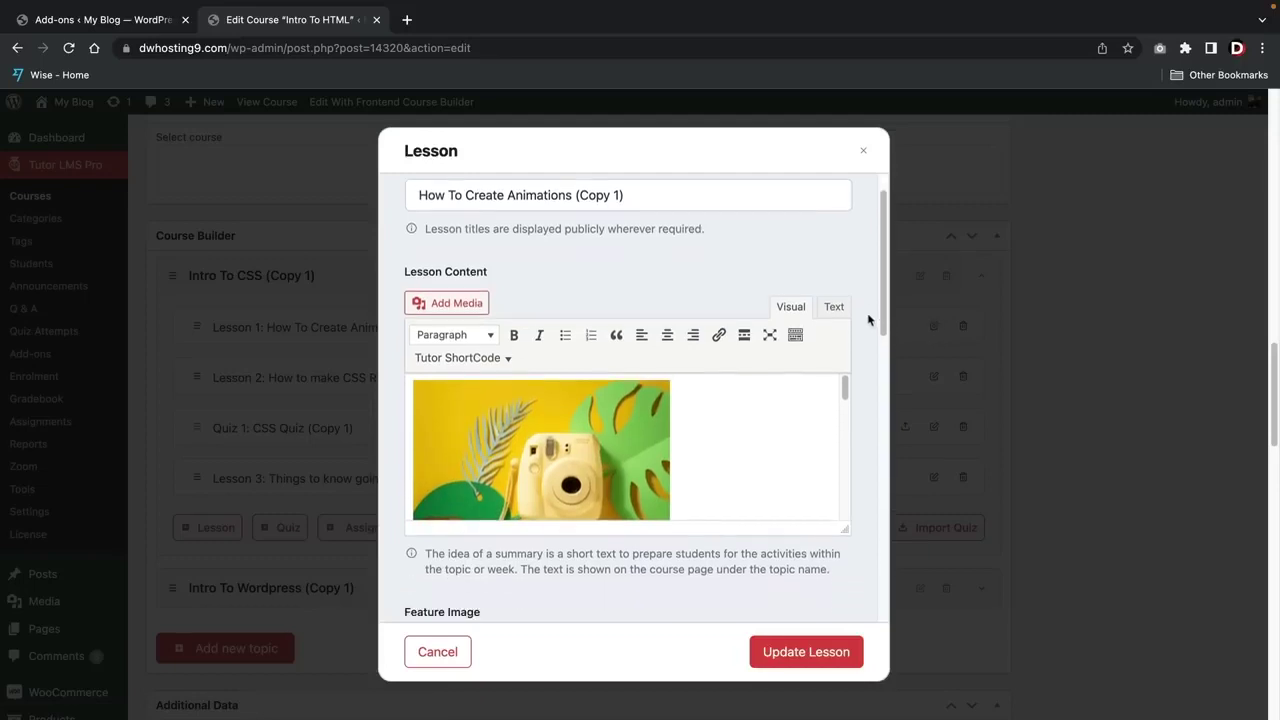
scroll(868, 320, down, 5)
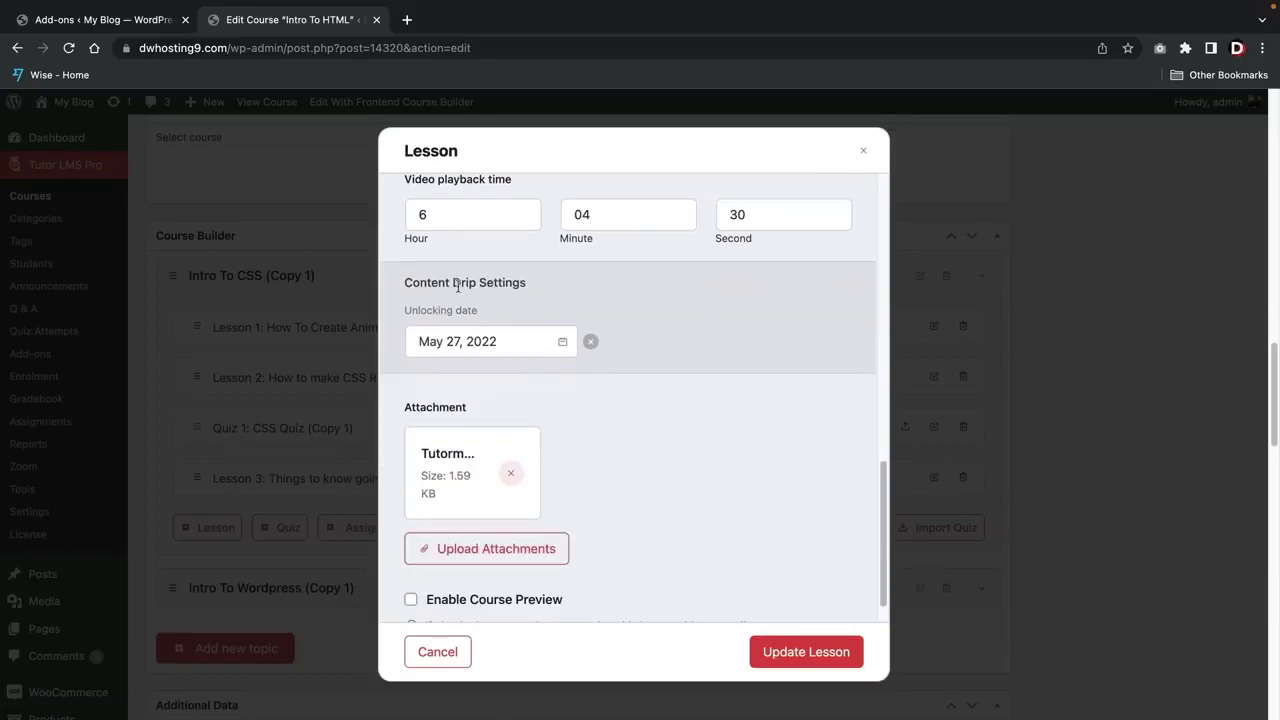
click(474, 346)
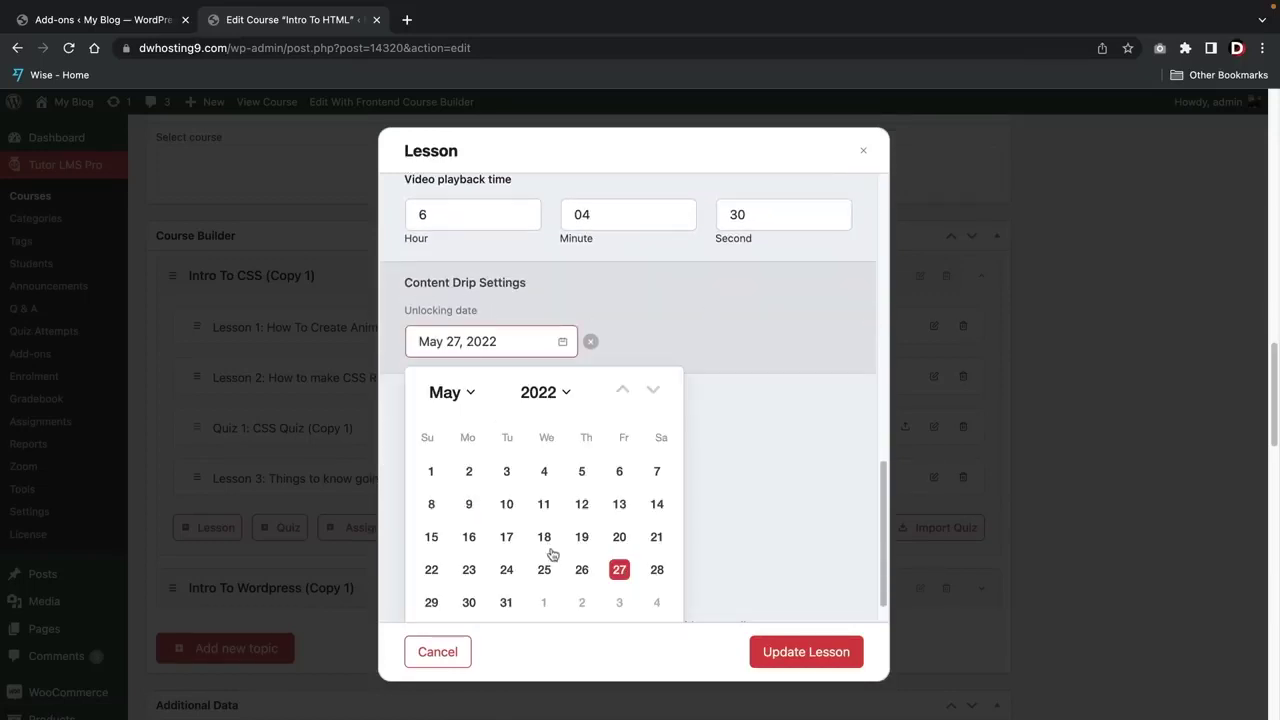
click(469, 604)
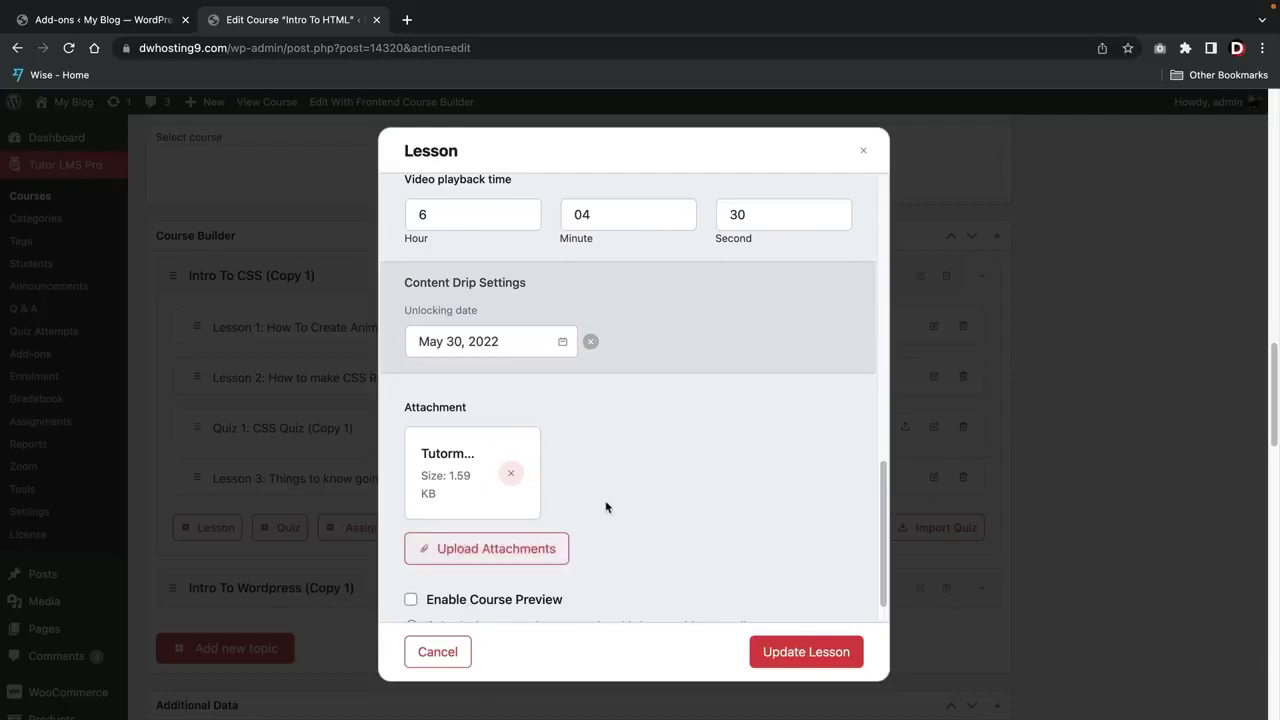
scroll(606, 506, down, 3)
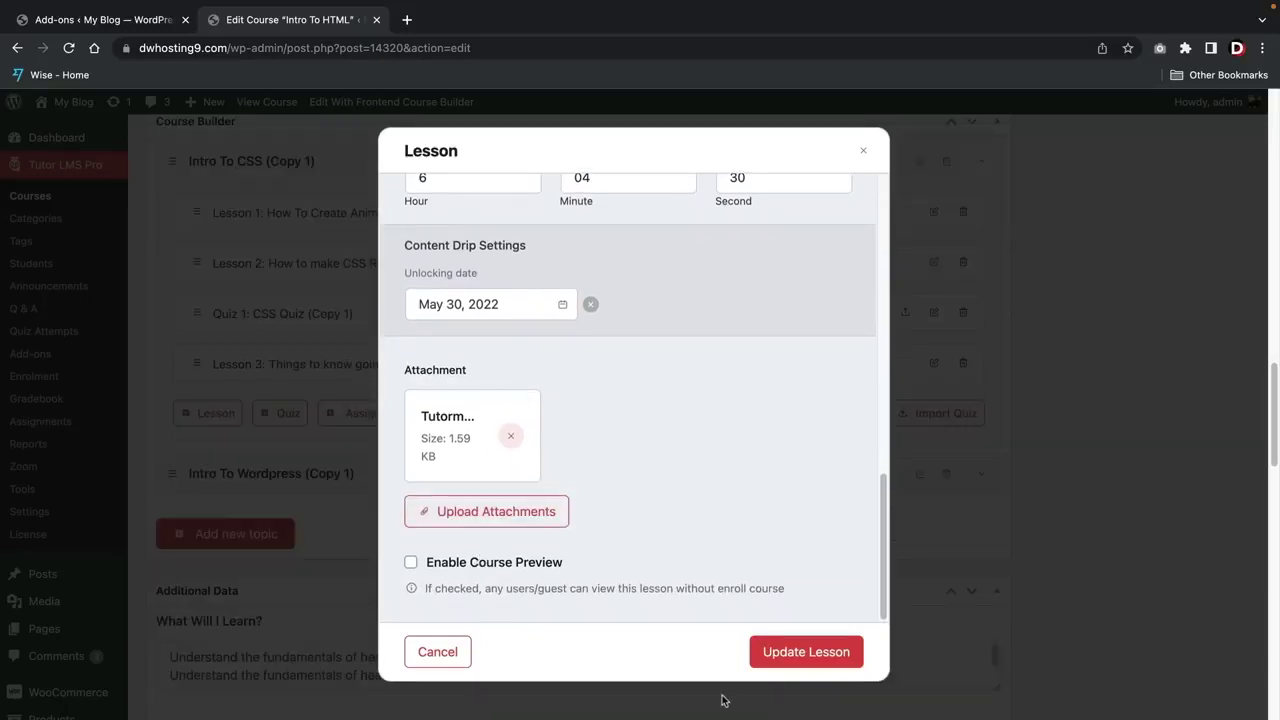
click(776, 653)
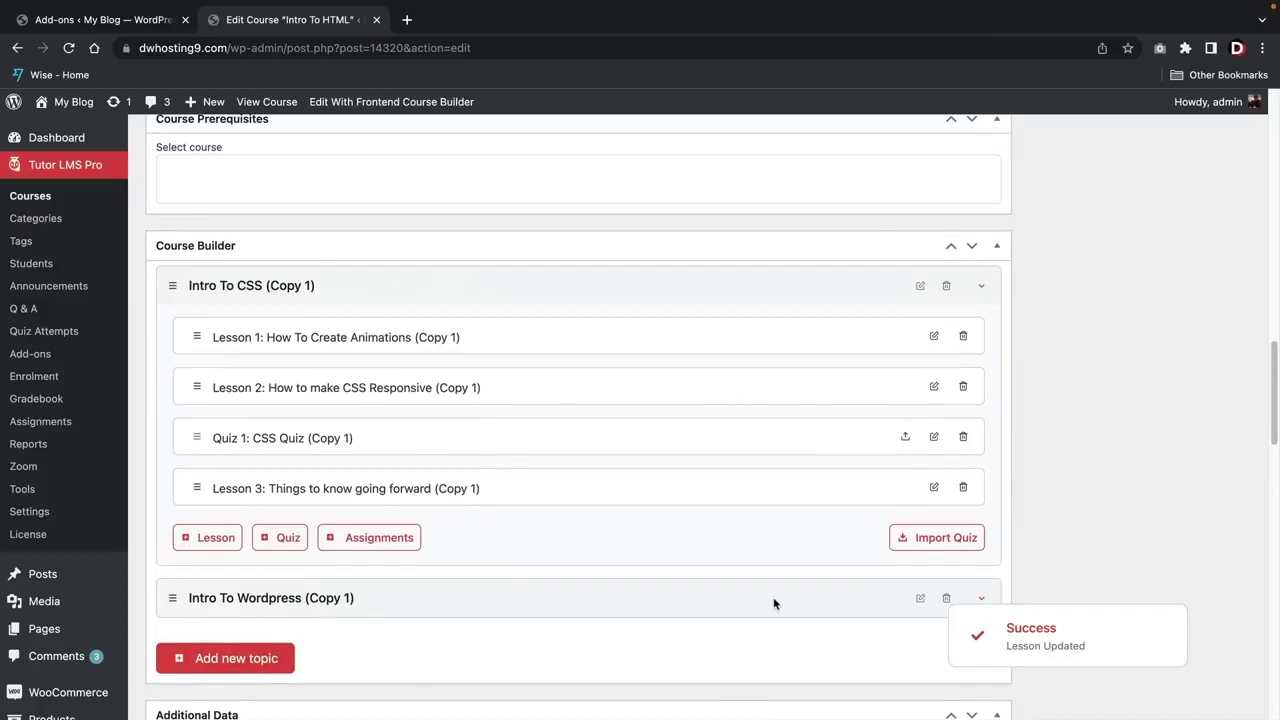
scroll(773, 603, up, 10)
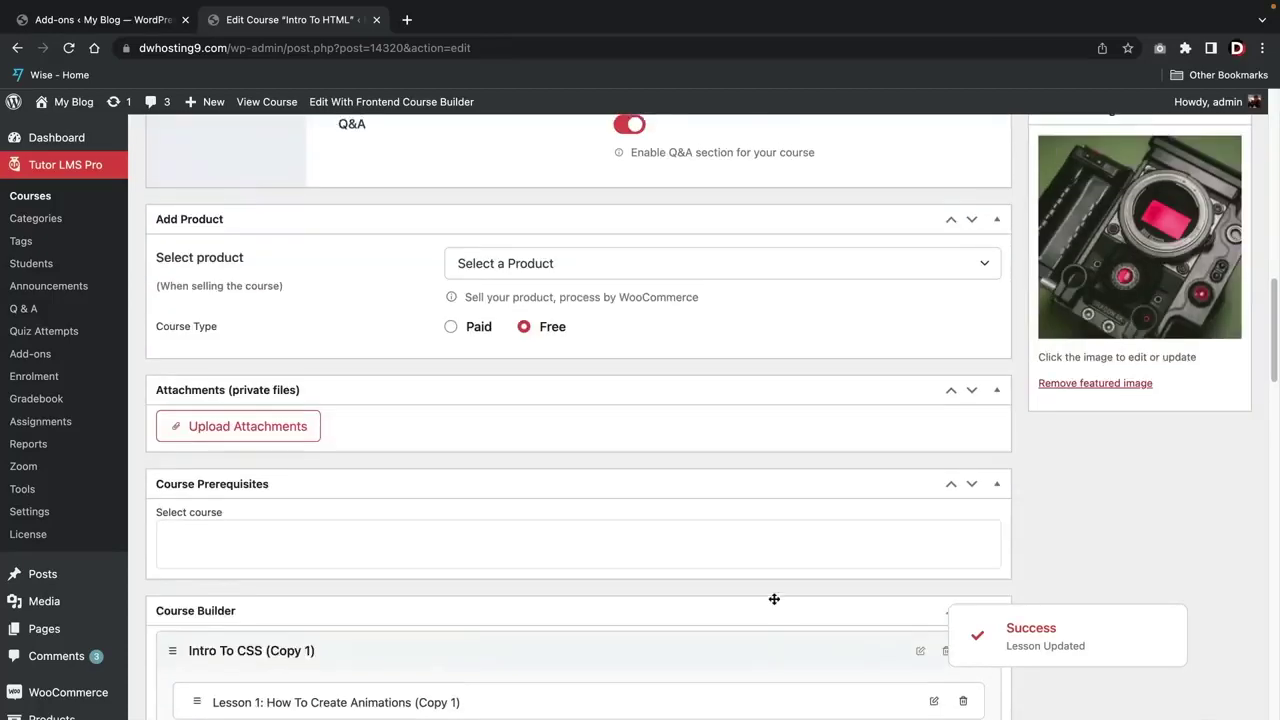
scroll(772, 601, down, 1)
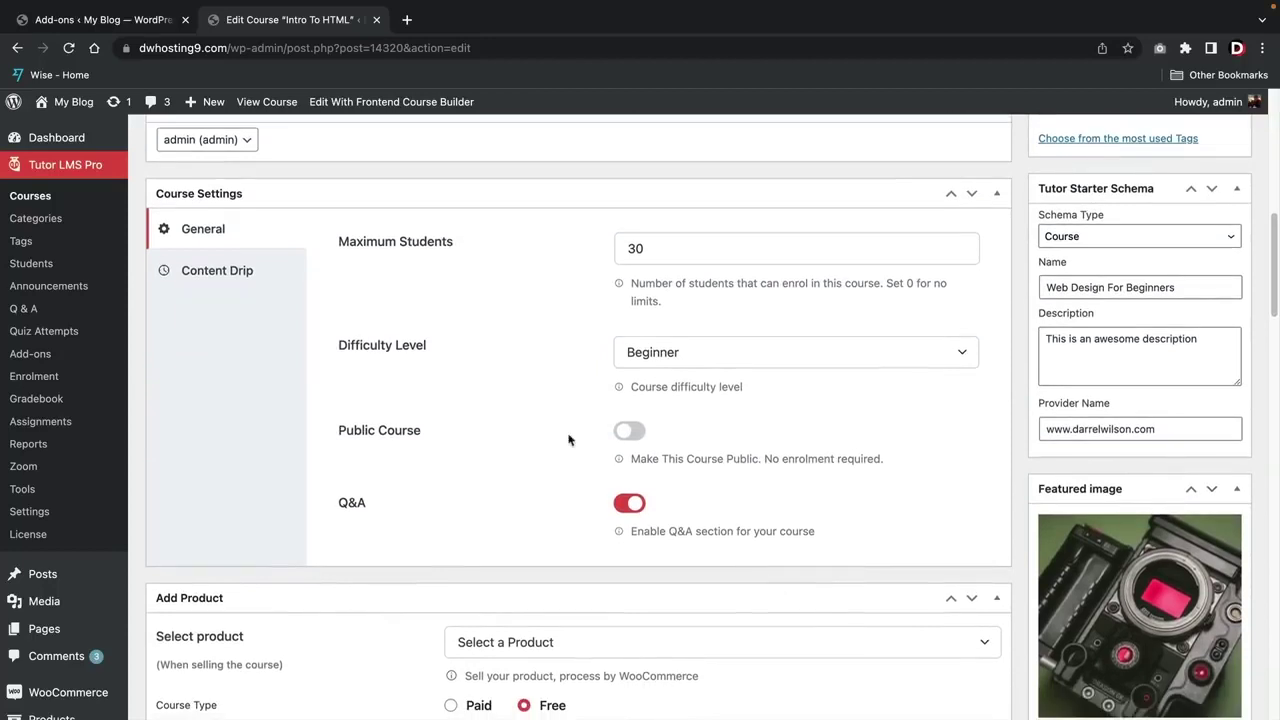
click(222, 273)
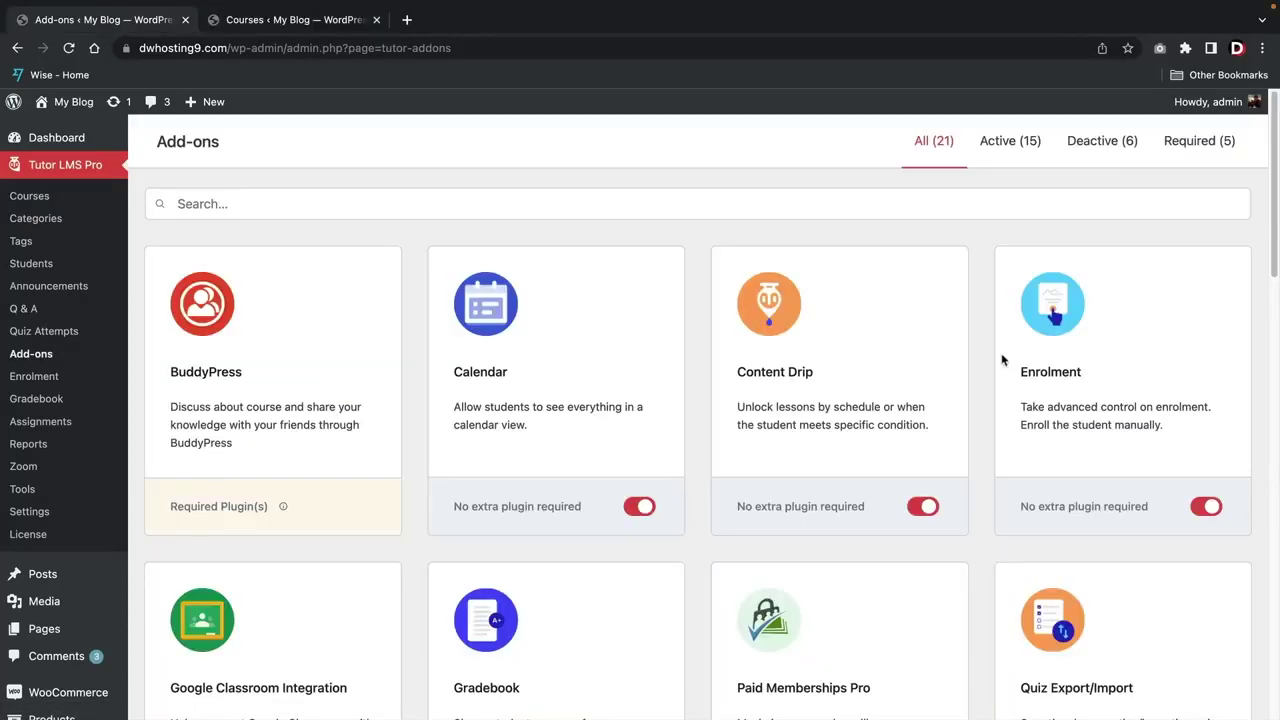
- Open the Tutor LMS Pro Enrolment page from the courses tab
drag(1014, 360, 1134, 437)
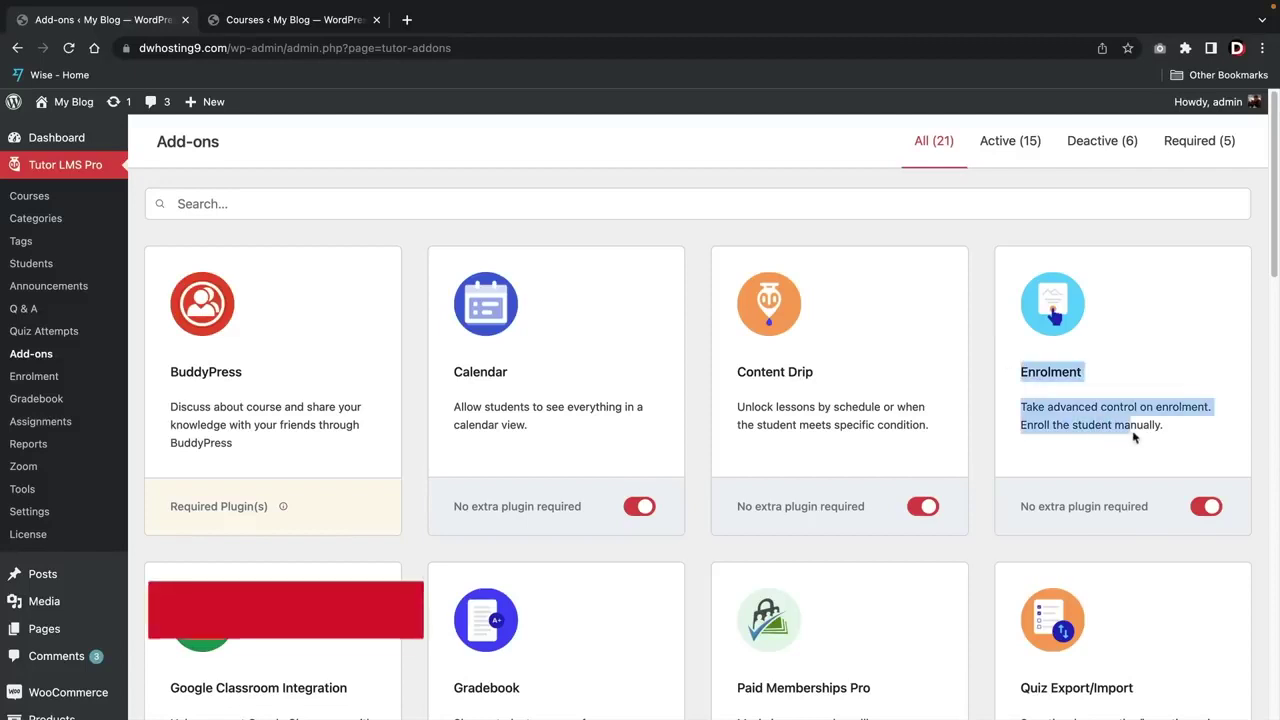
click(1190, 440)
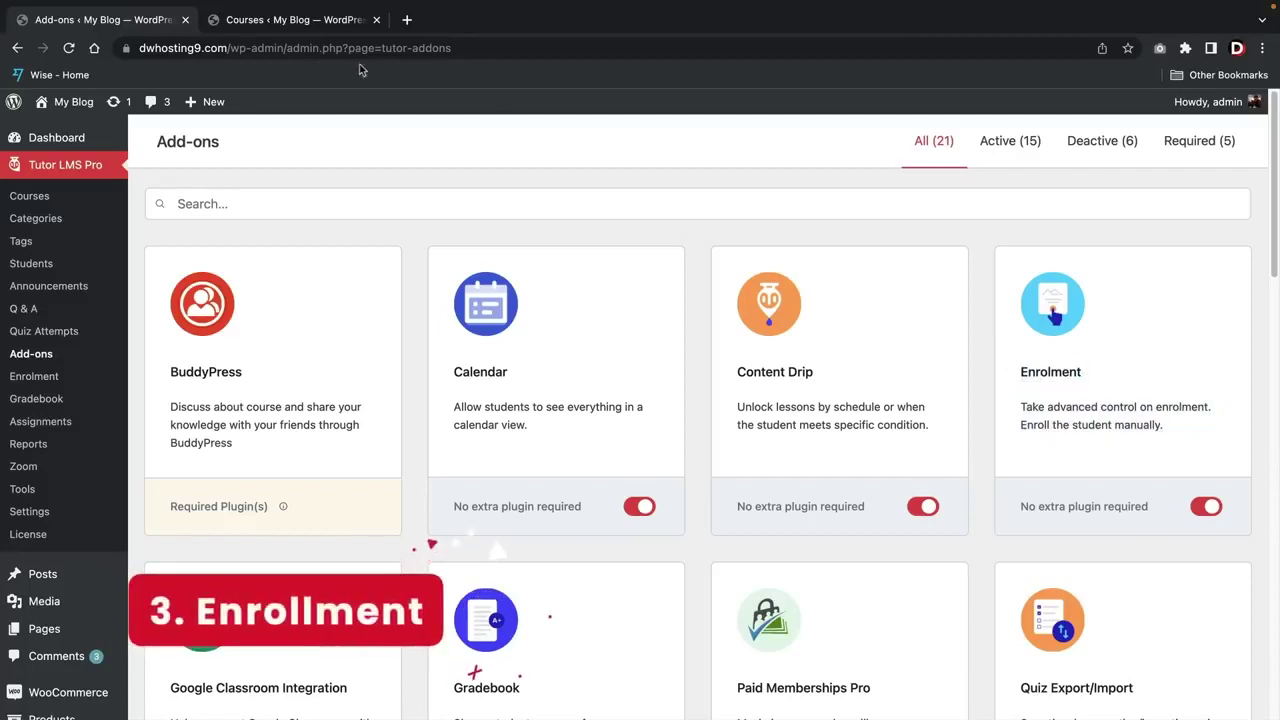
click(313, 37)
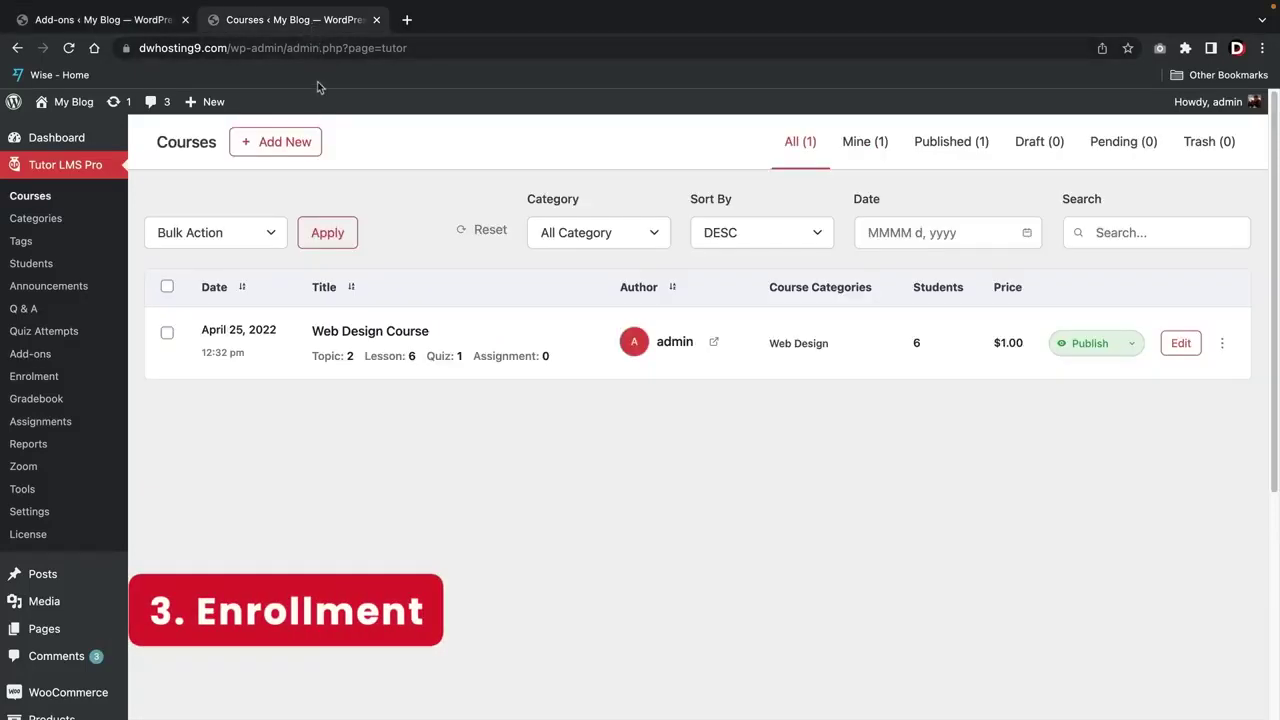
click(37, 384)
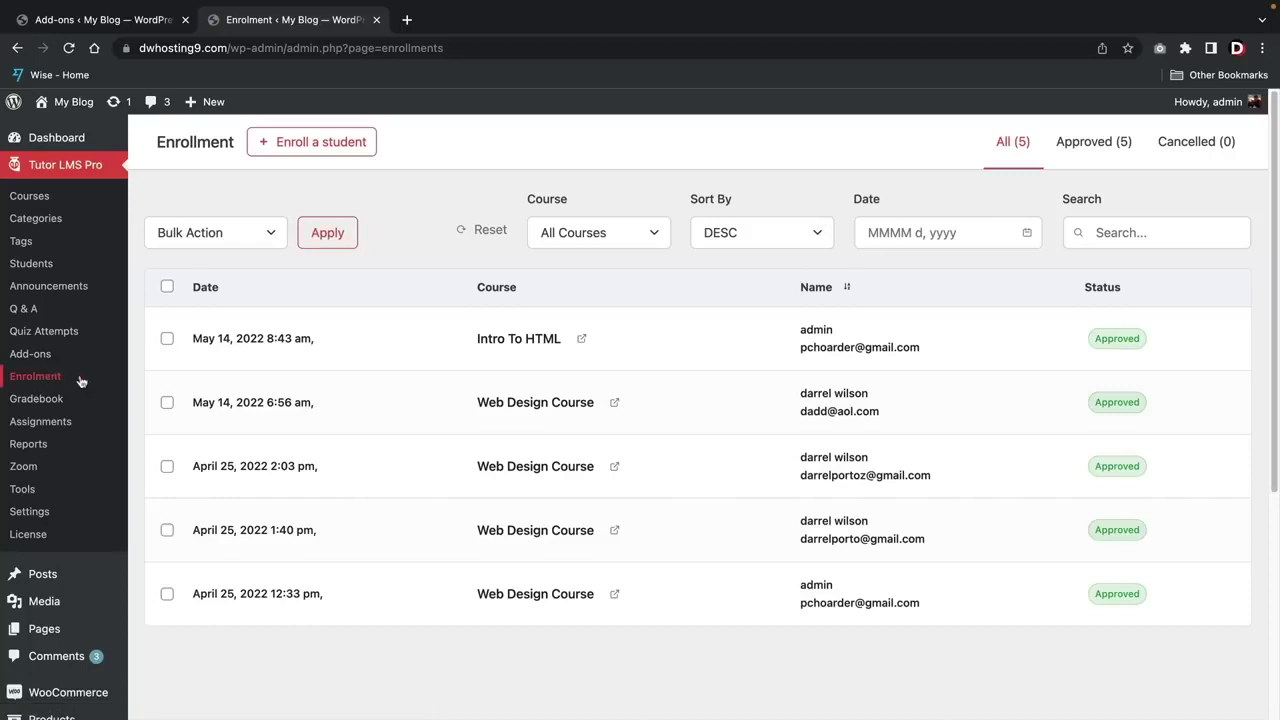
- Open the Enroll Student form and look through its empty student search list
click(319, 147)
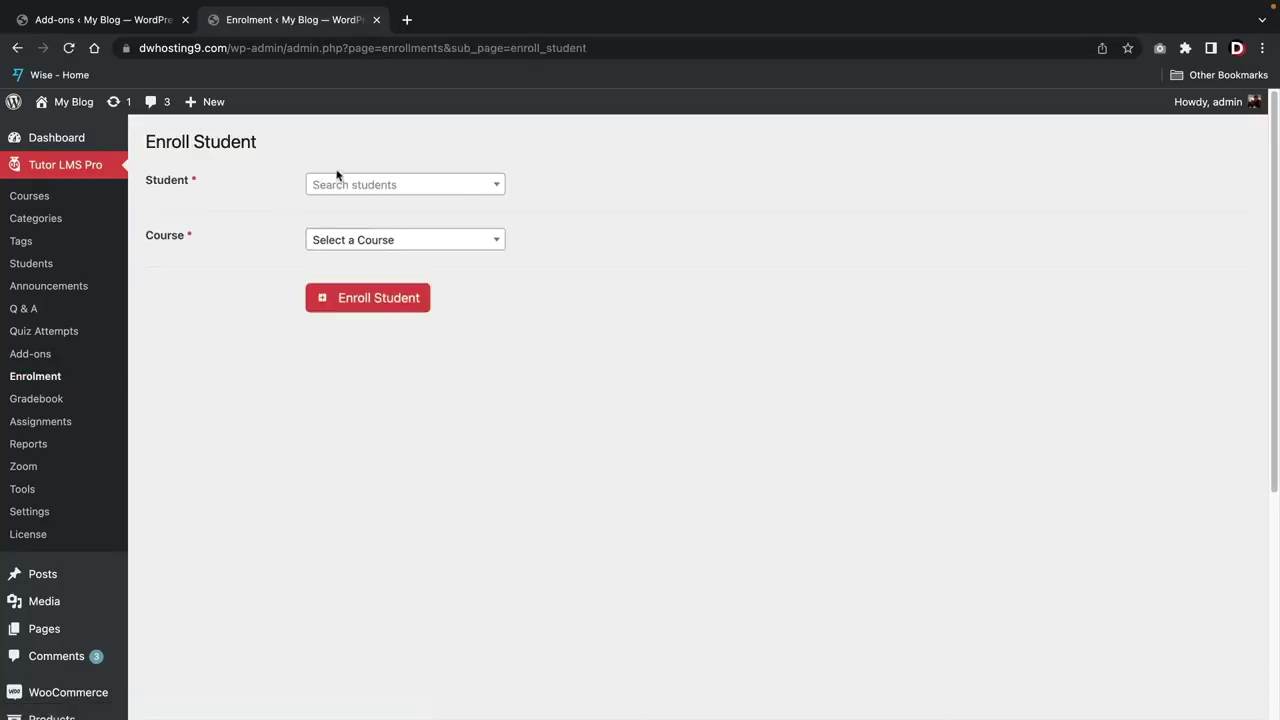
click(368, 190)
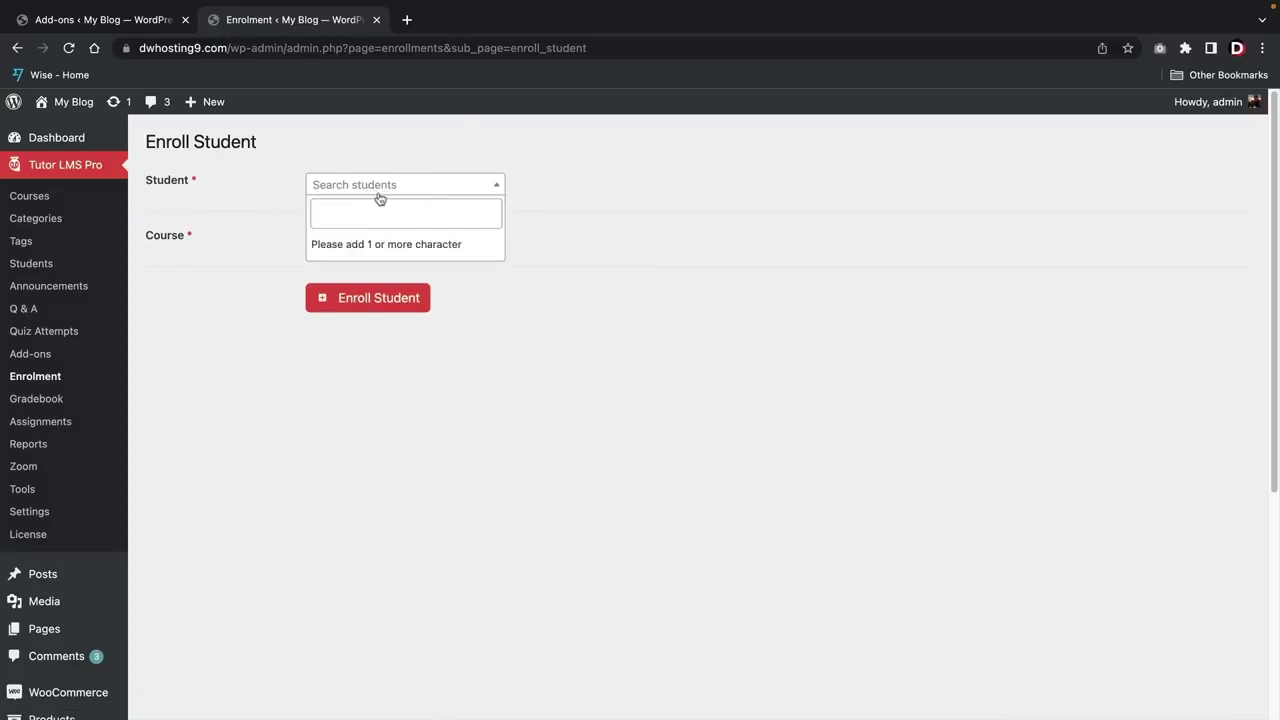
click(337, 367)
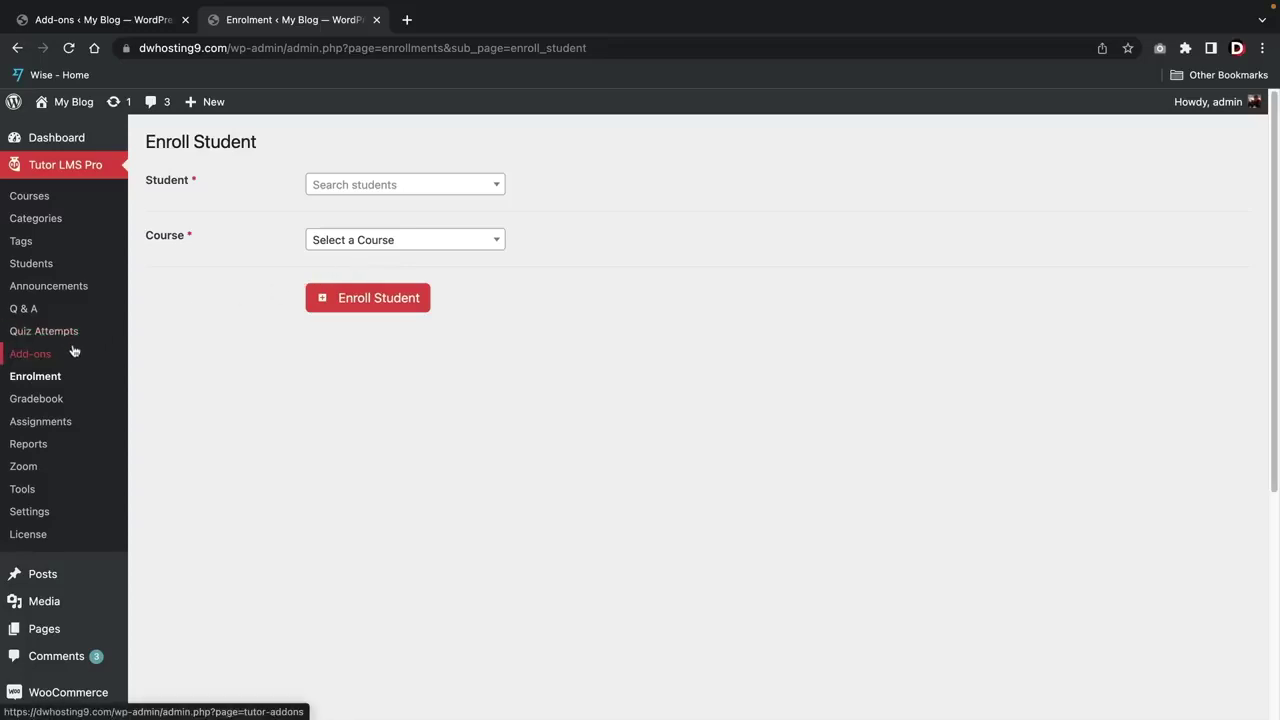
scroll(74, 350, down, 3)
mouse_move(44, 633)
scroll(44, 633, down, 2)
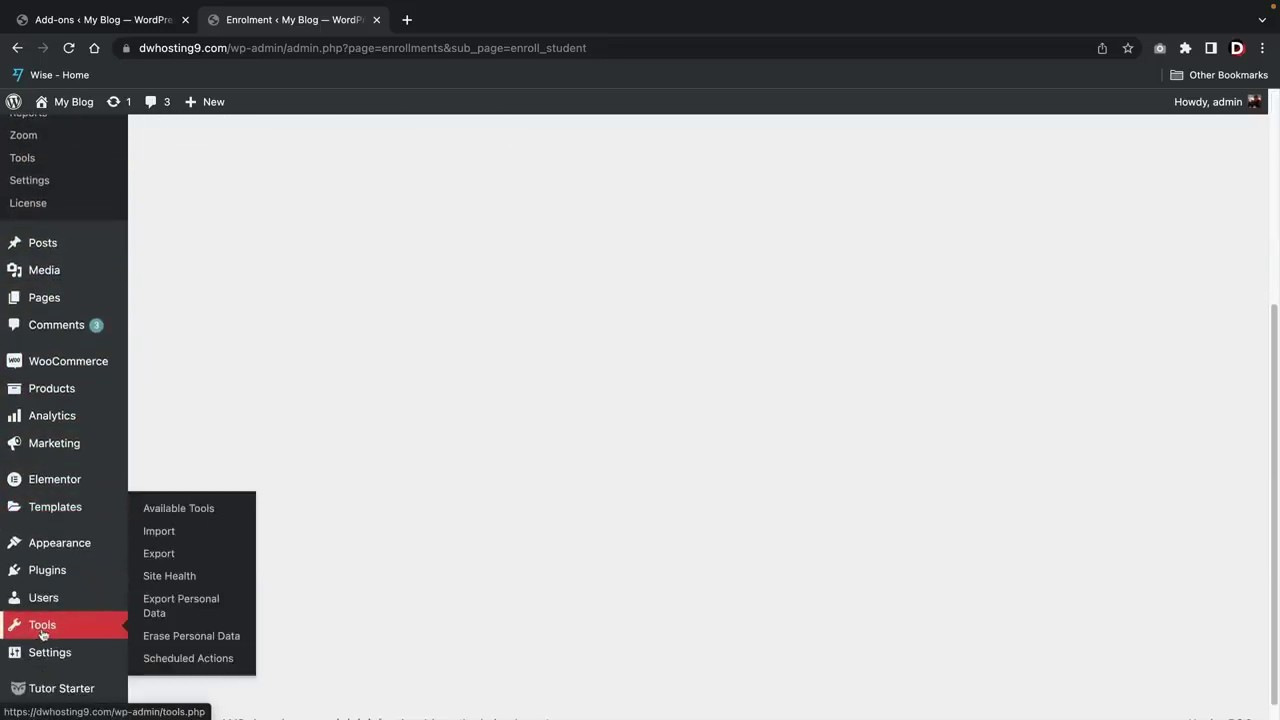
scroll(43, 637, down, 1)
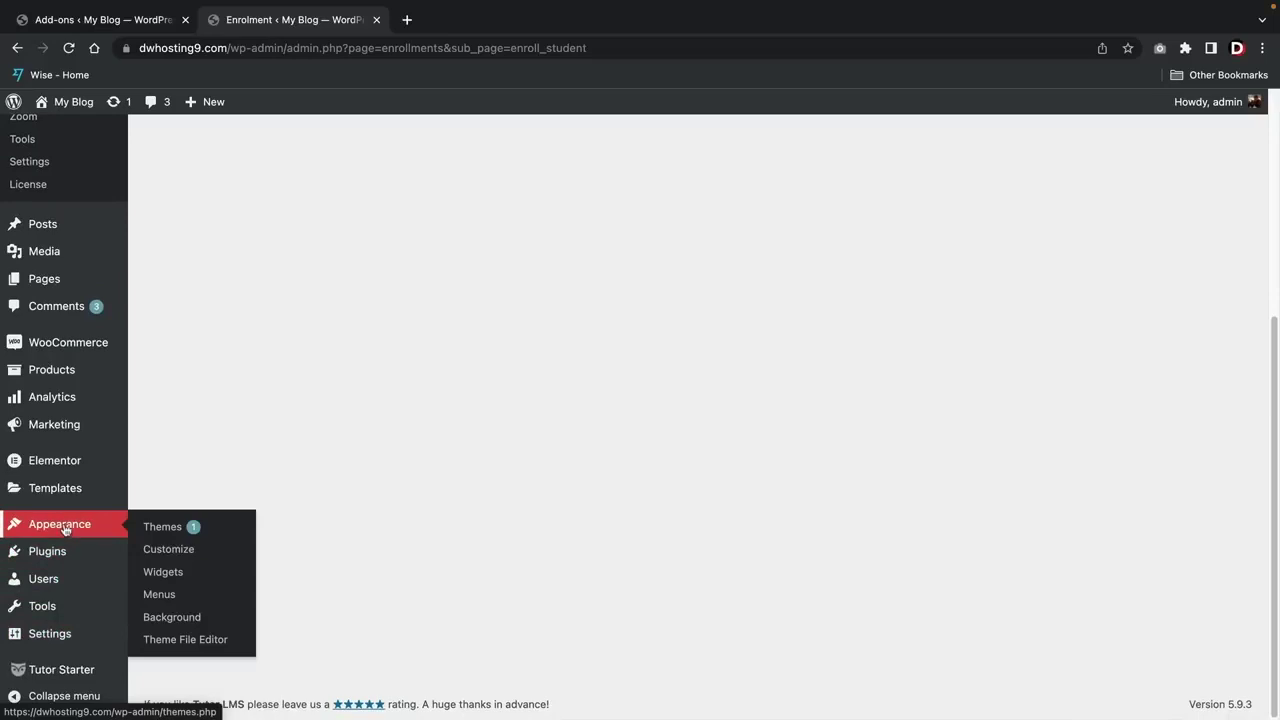
- In Add New User, replace the autofill with the student's username, e-mail, first and last name
mouse_move(60, 578)
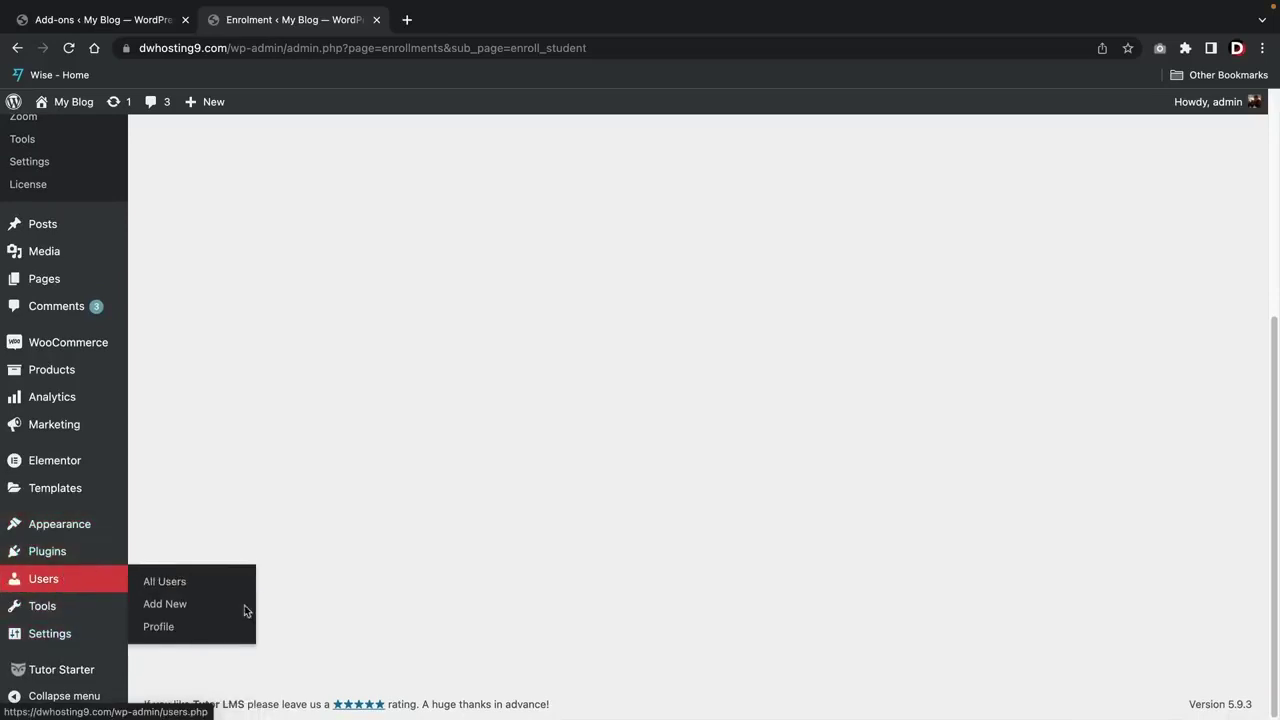
click(165, 604)
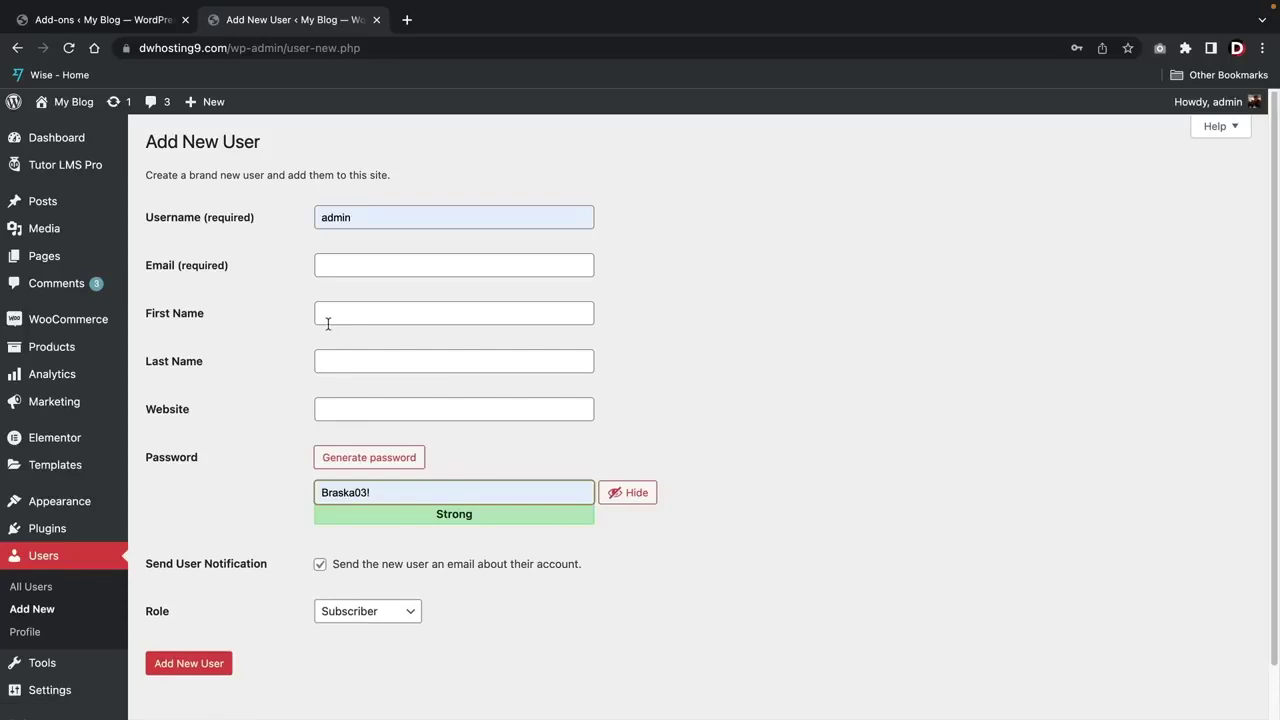
double_click(400, 217)
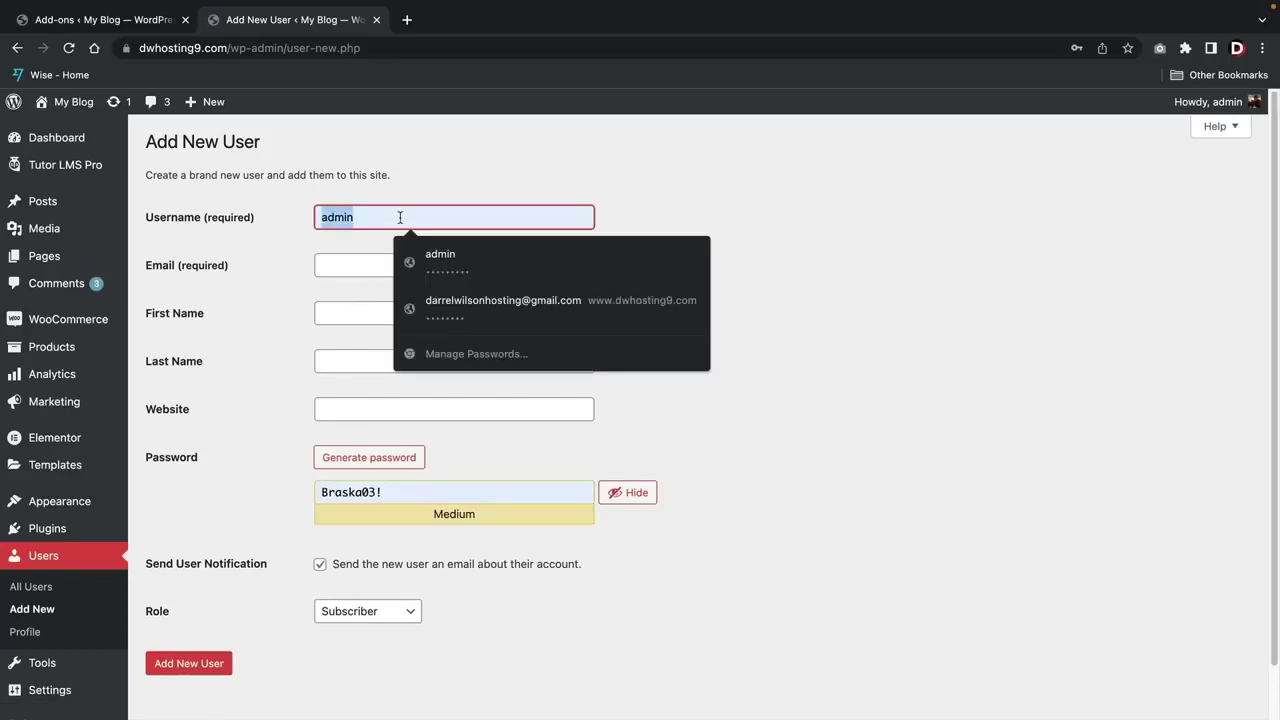
key(BackSpace)
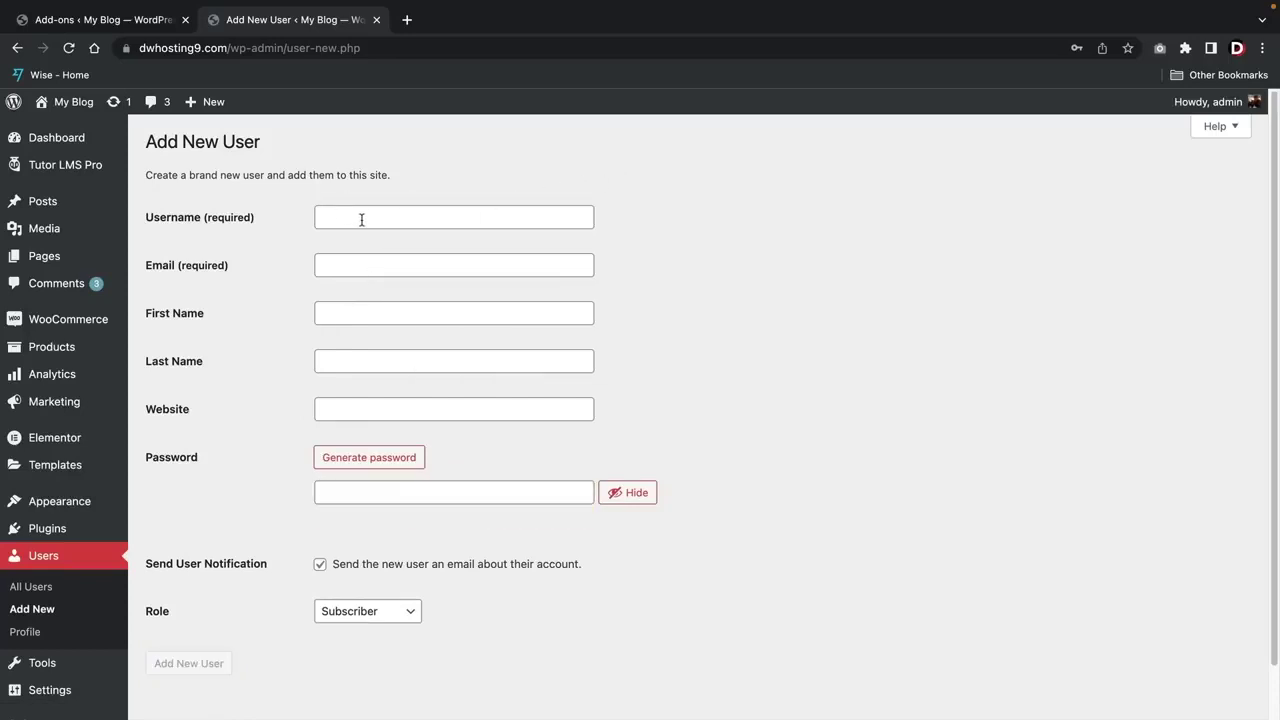
click(361, 219)
text(rebecca)
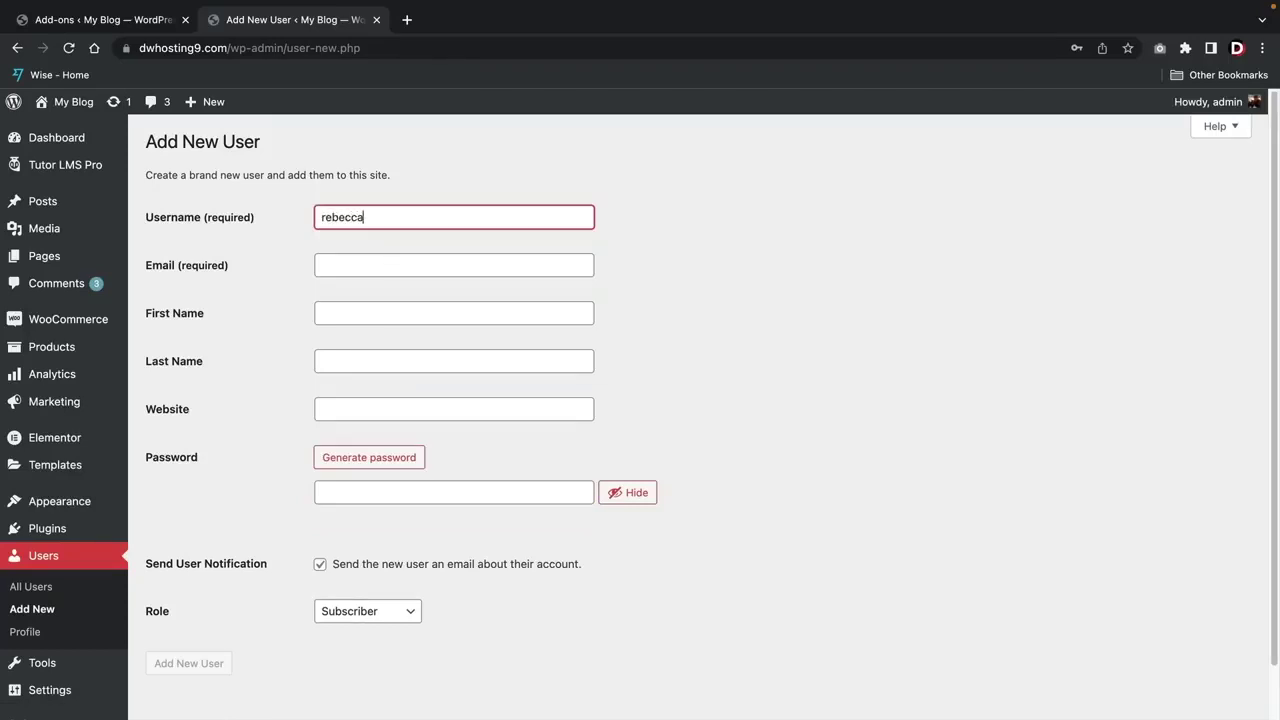
click(454, 265)
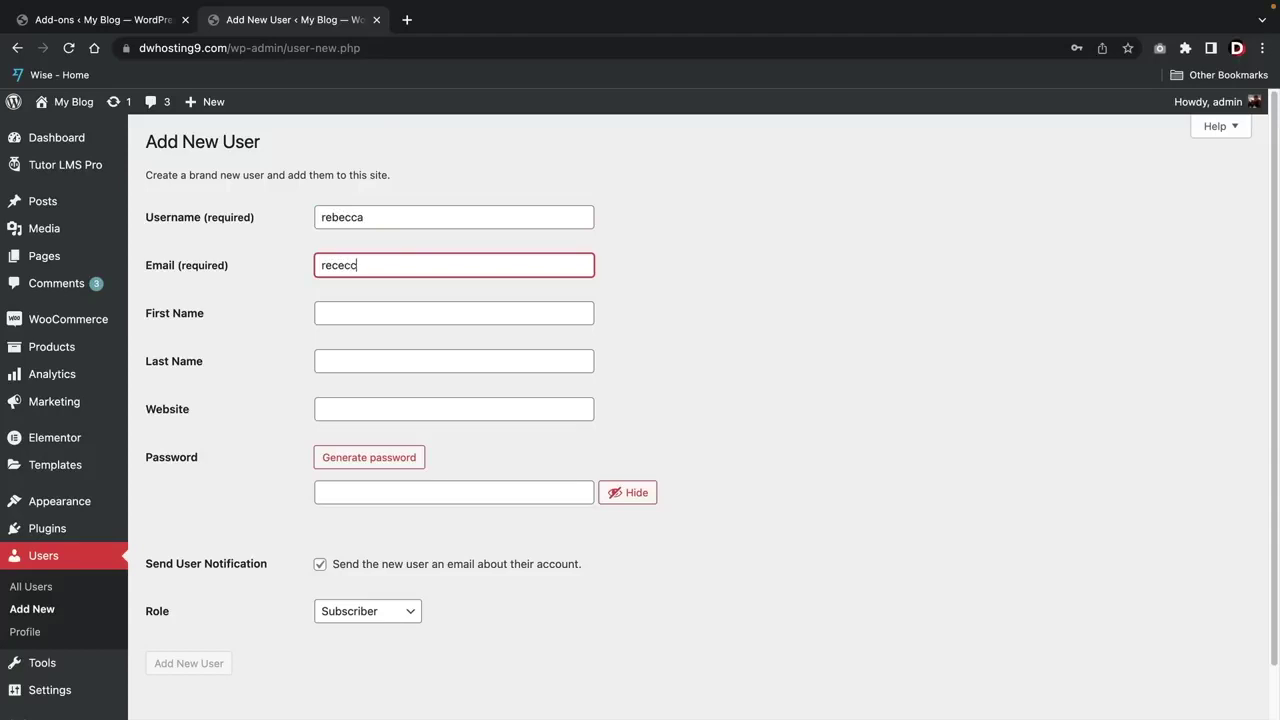
click(454, 313)
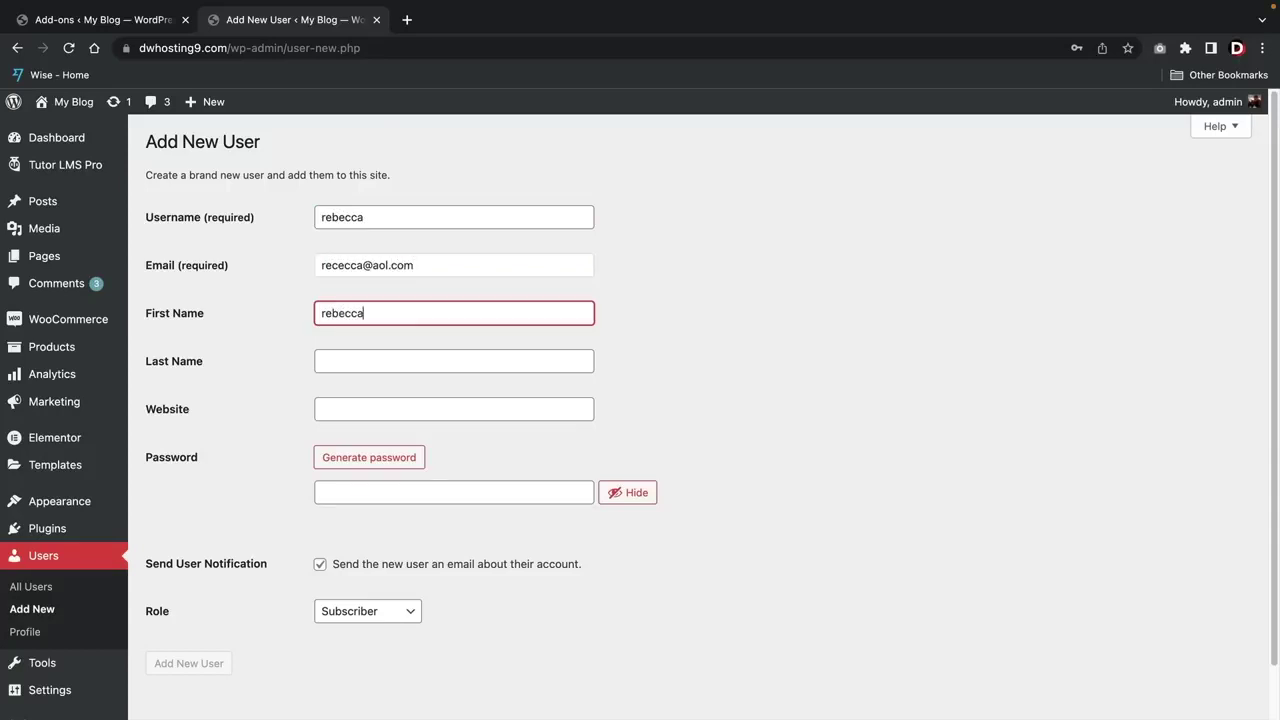
click(454, 361)
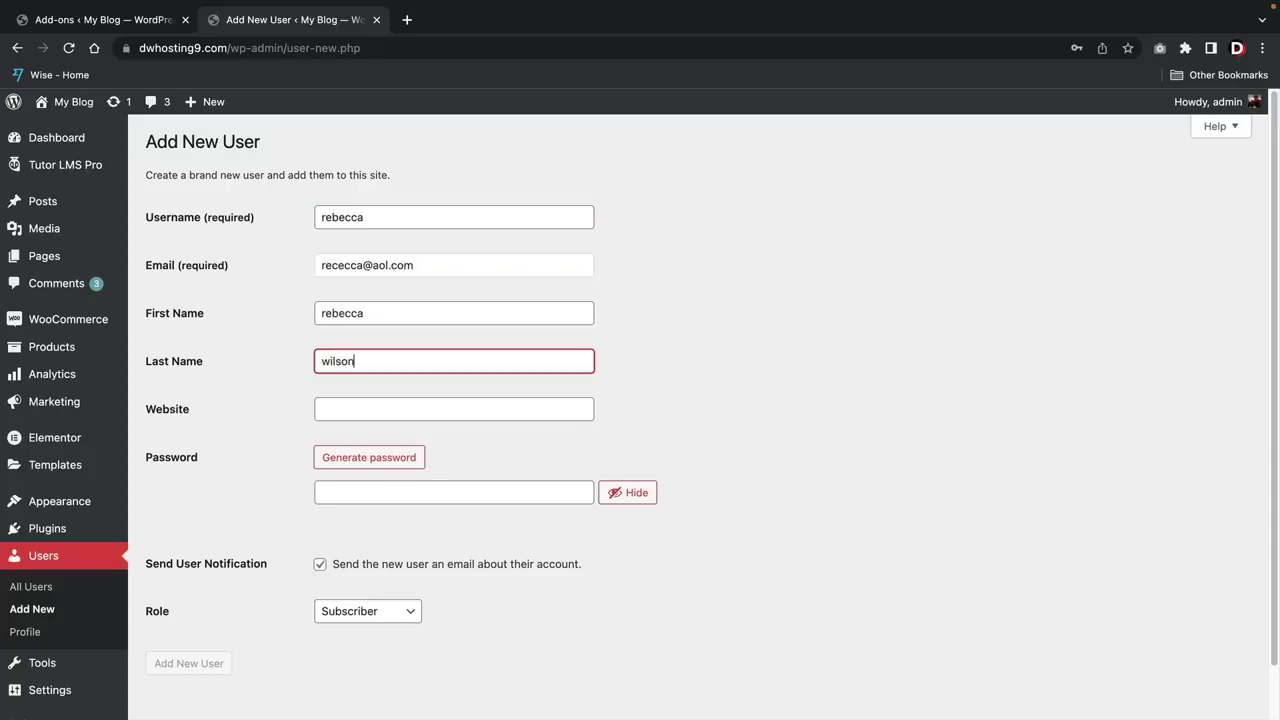
click(454, 409)
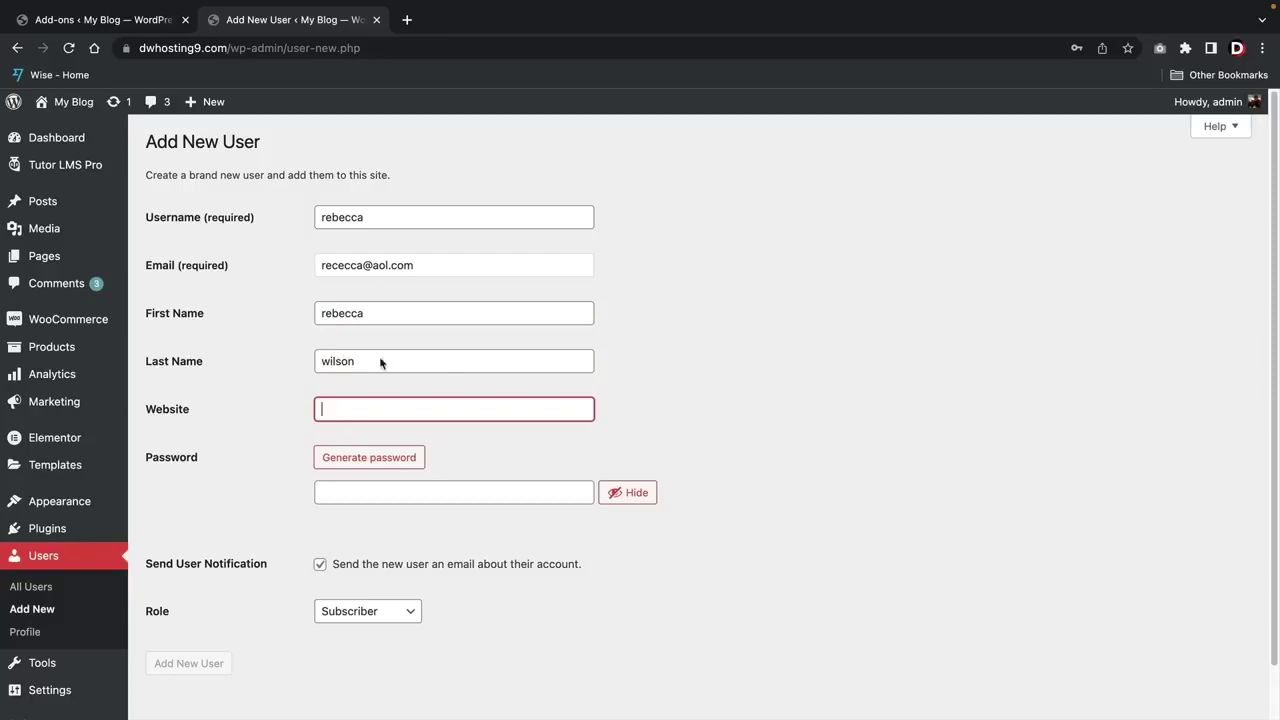
- Generate a strong password, keep the Subscriber role, and add the new user
click(338, 459)
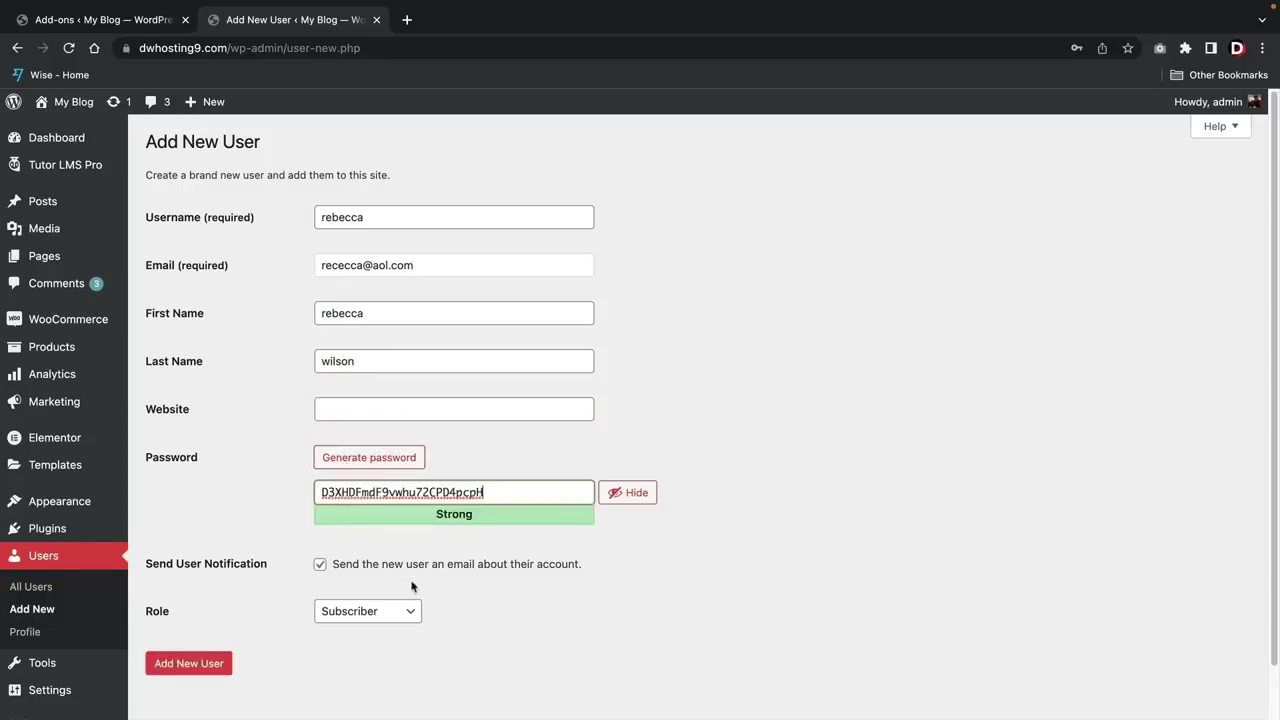
scroll(412, 588, down, 2)
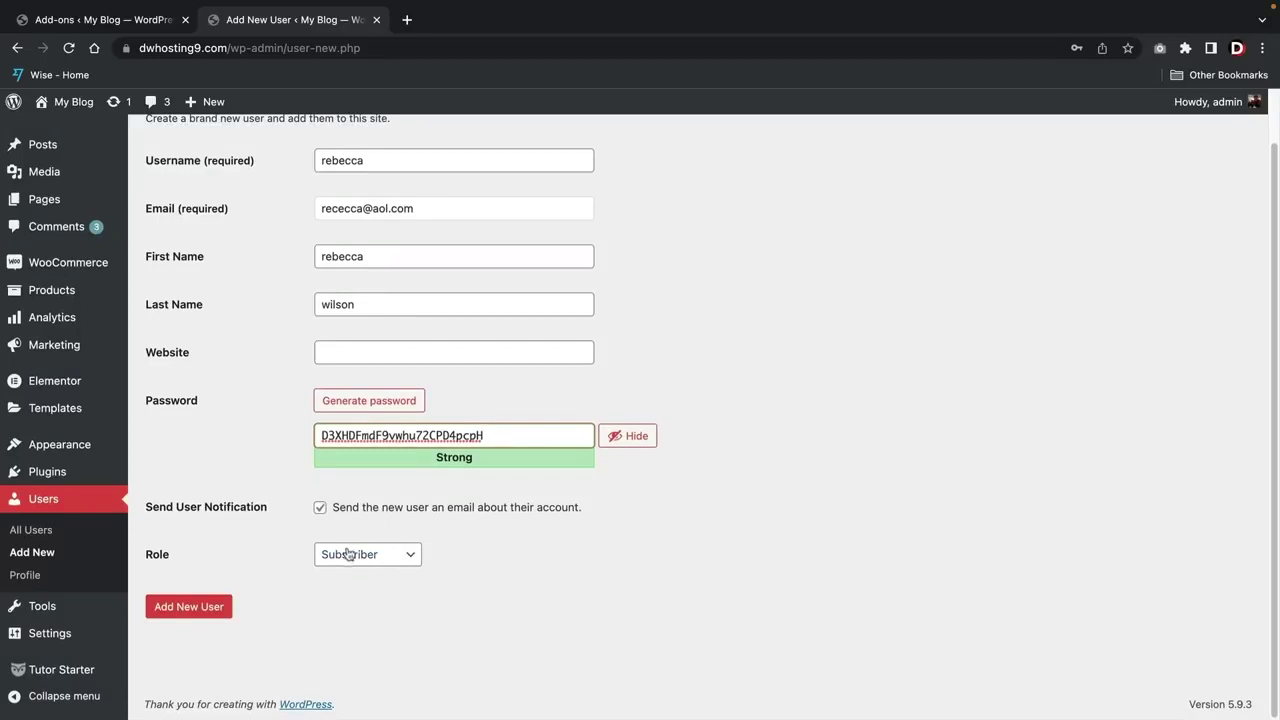
click(347, 556)
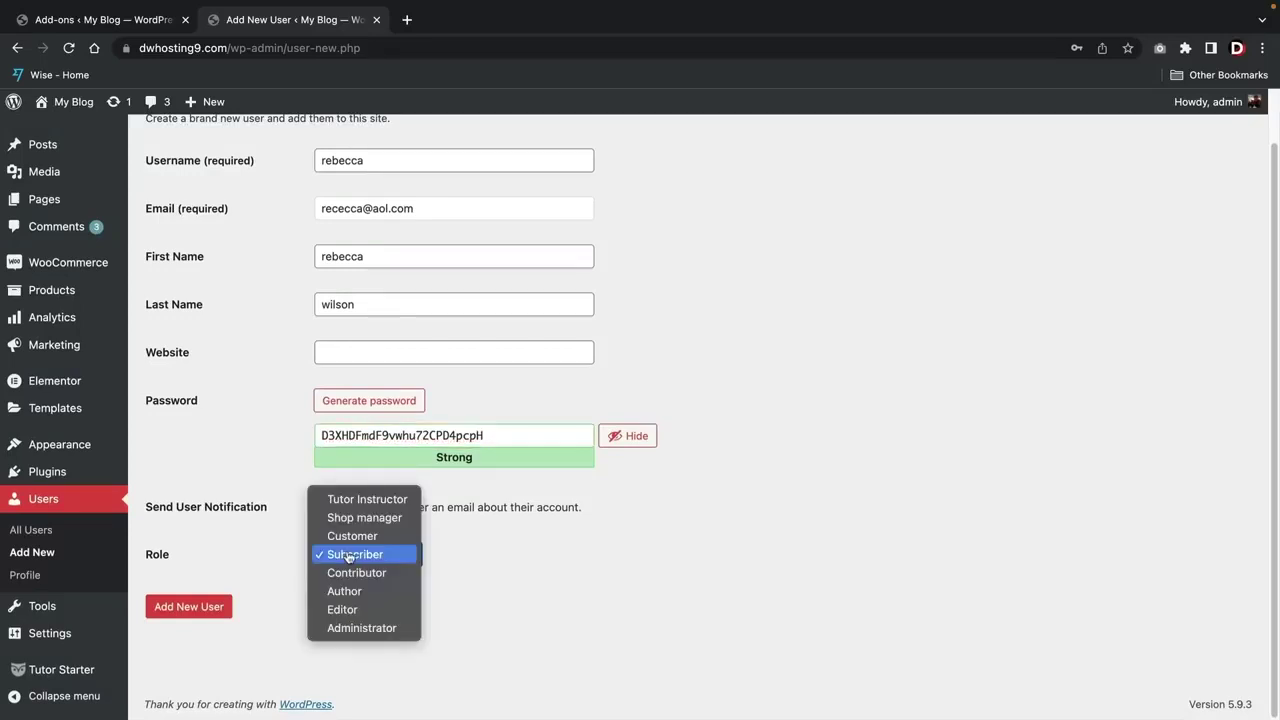
click(348, 557)
click(195, 610)
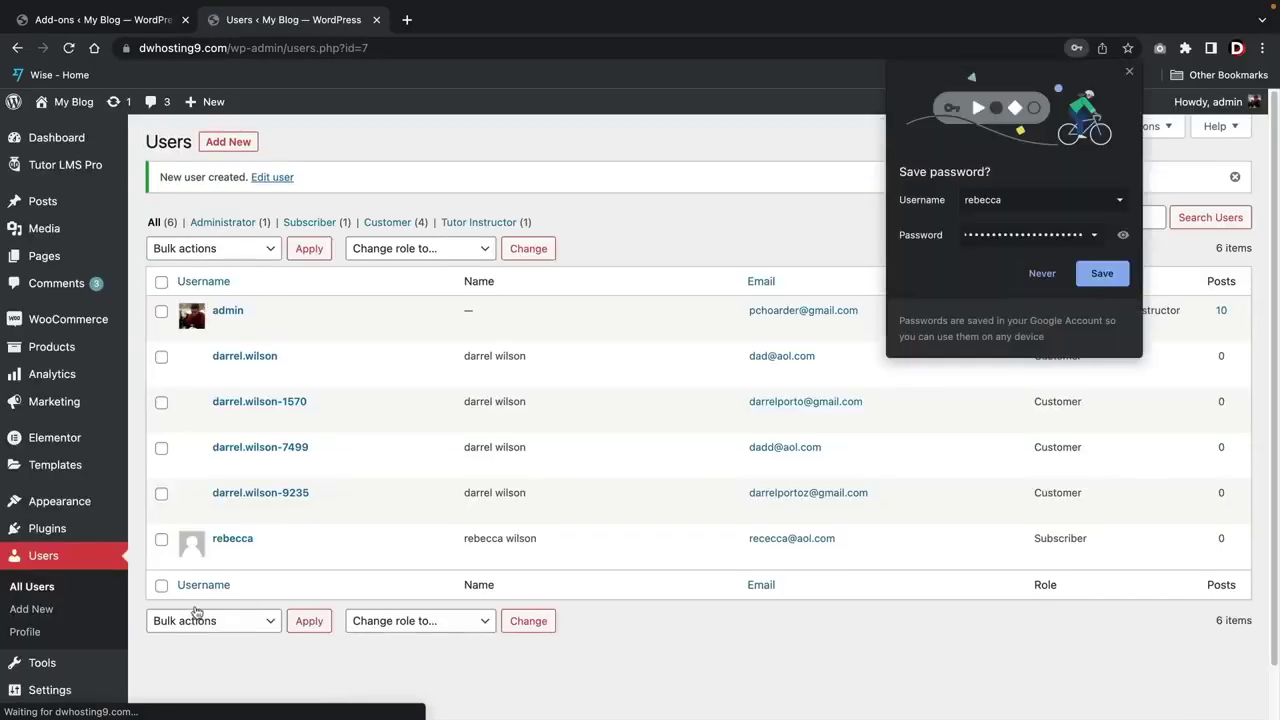
click(1028, 278)
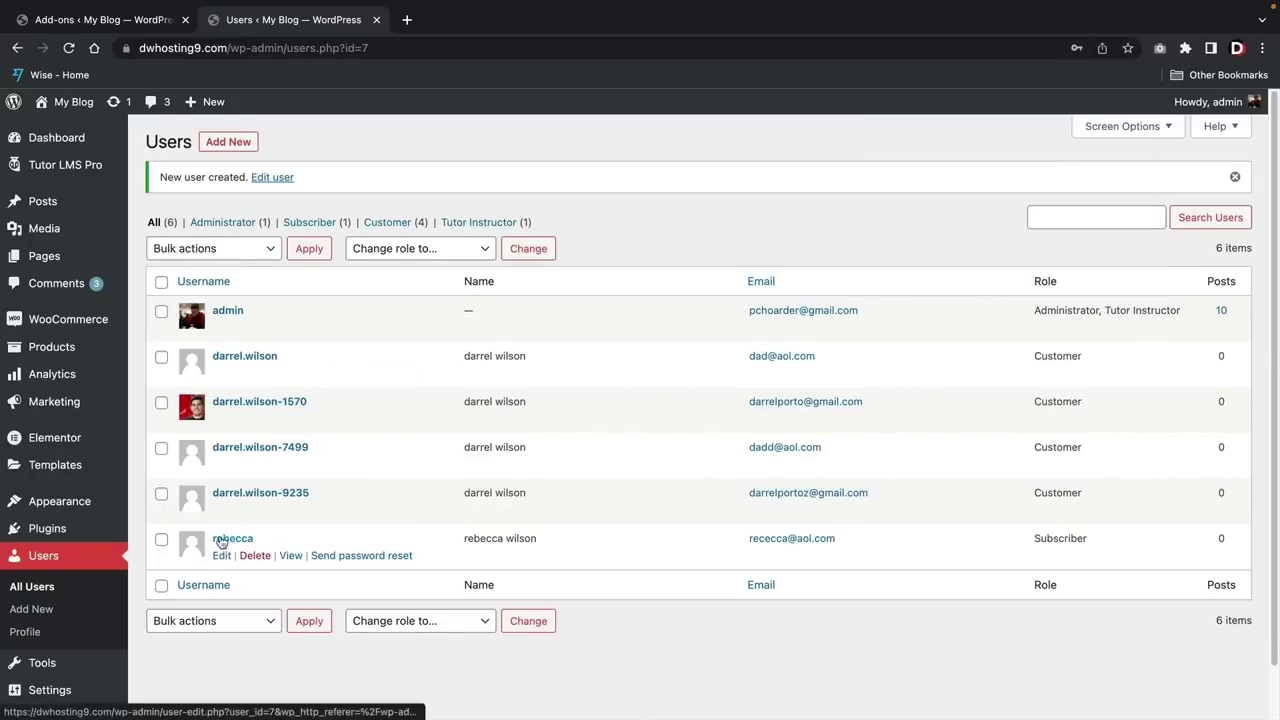
mouse_move(88, 165)
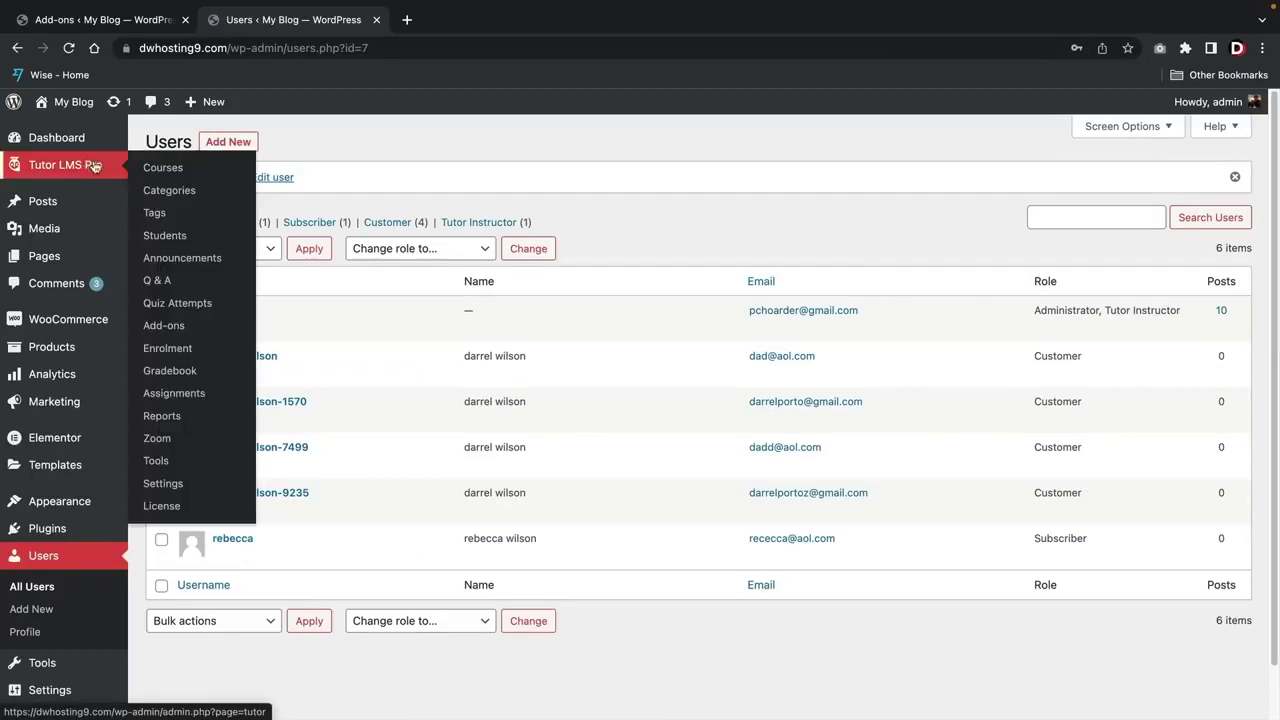
click(182, 362)
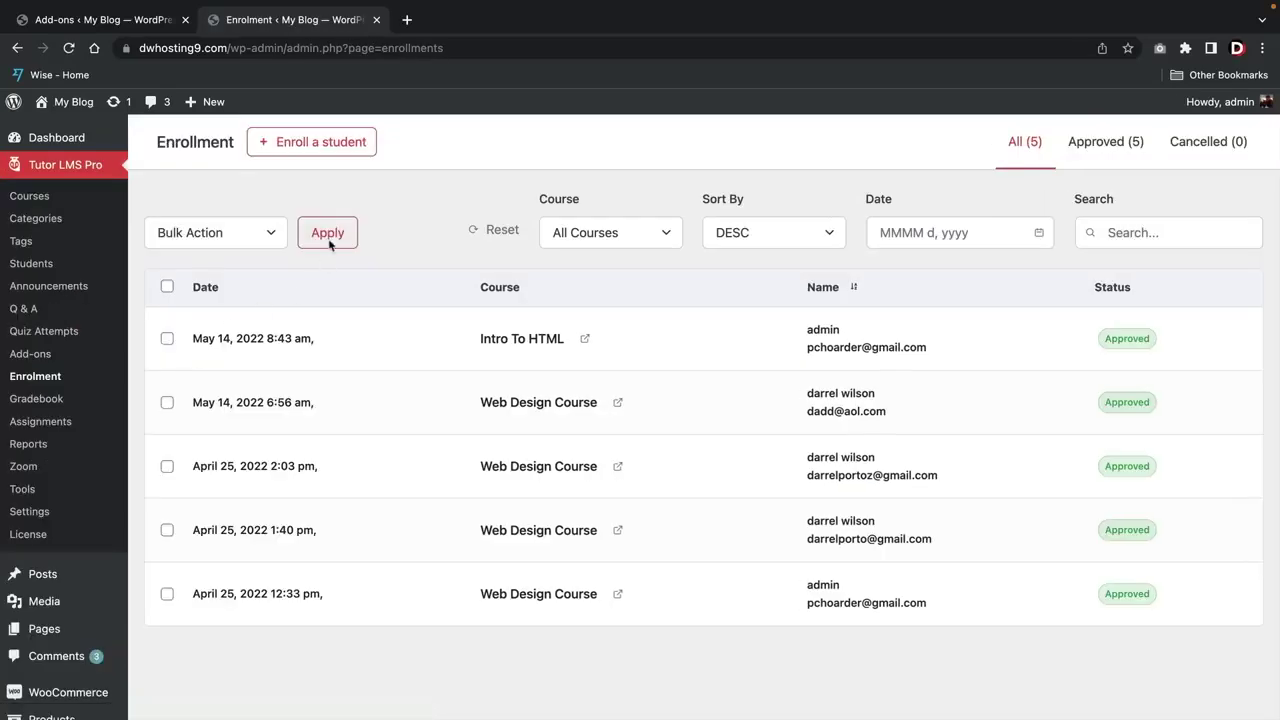
- Enrol the newly created student, found by searching 're', in the Web Design Course
click(320, 149)
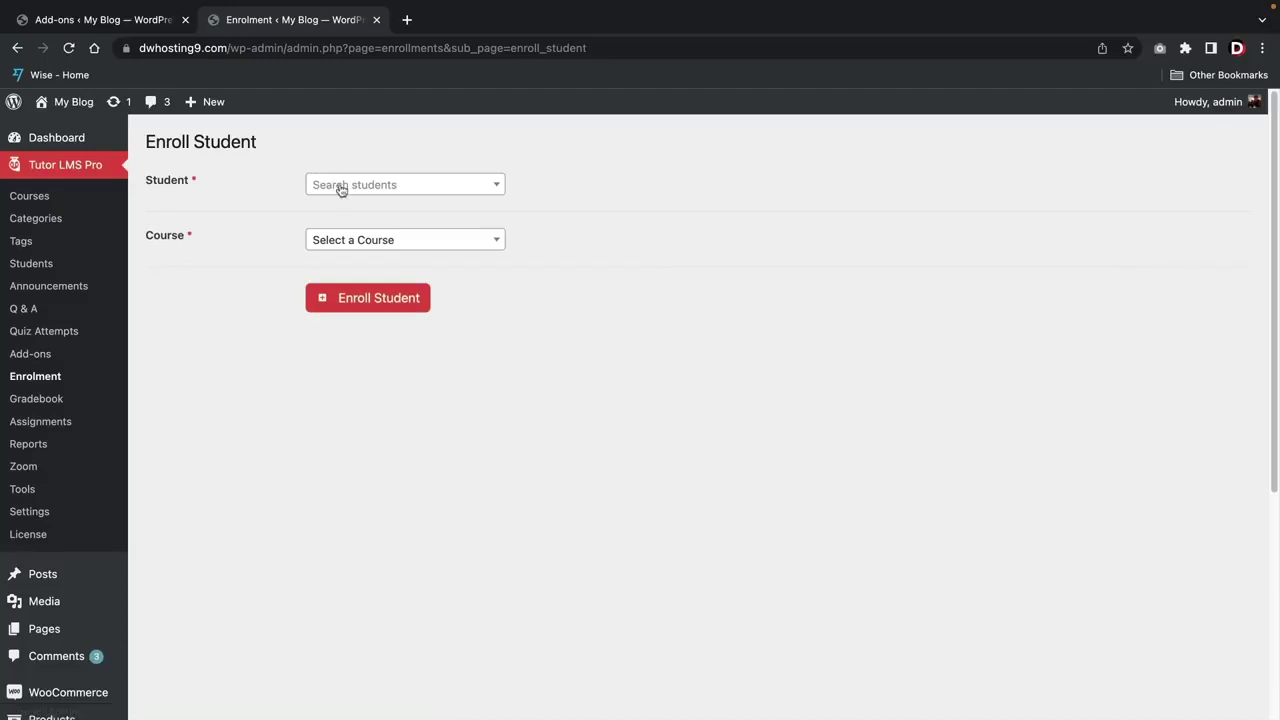
click(340, 187)
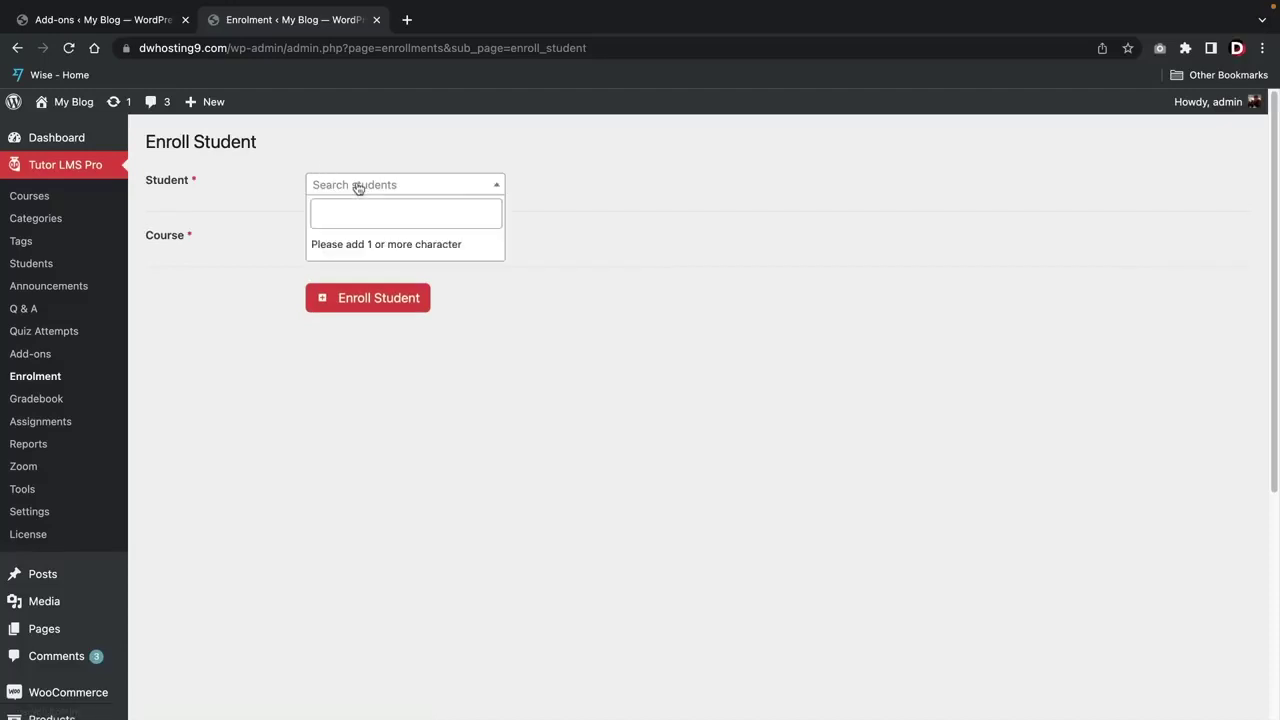
text(re)
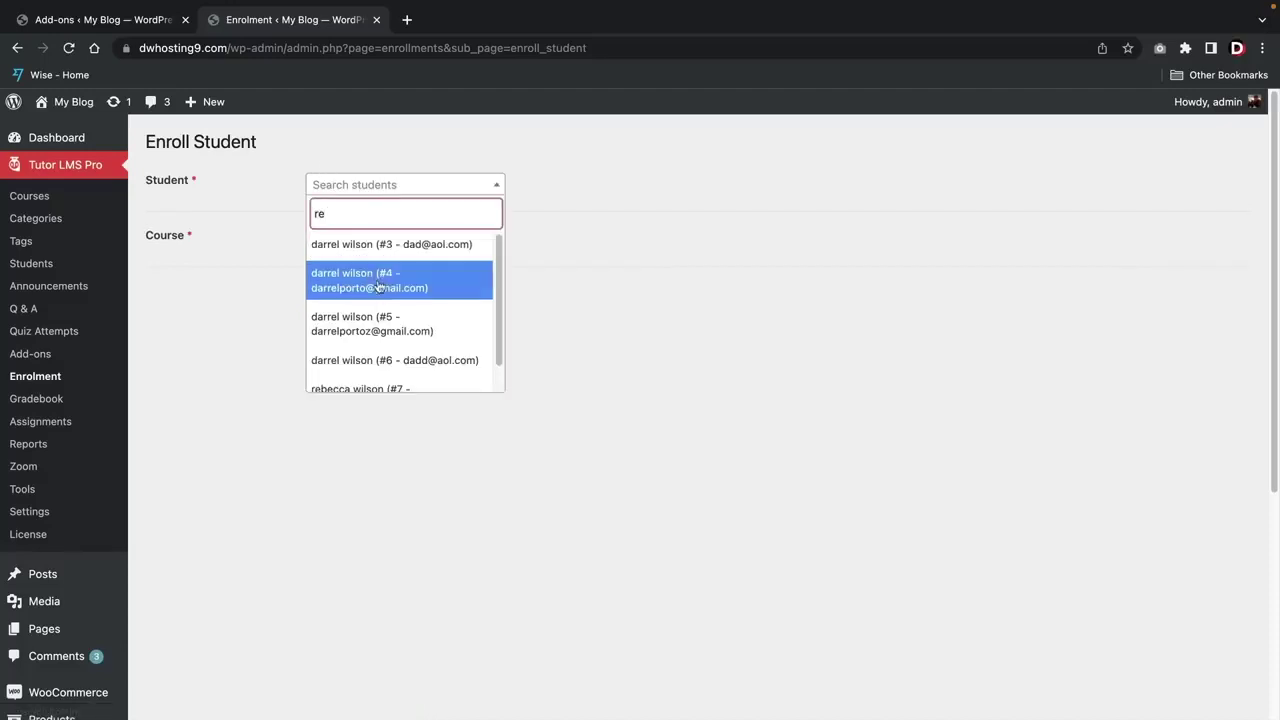
click(397, 389)
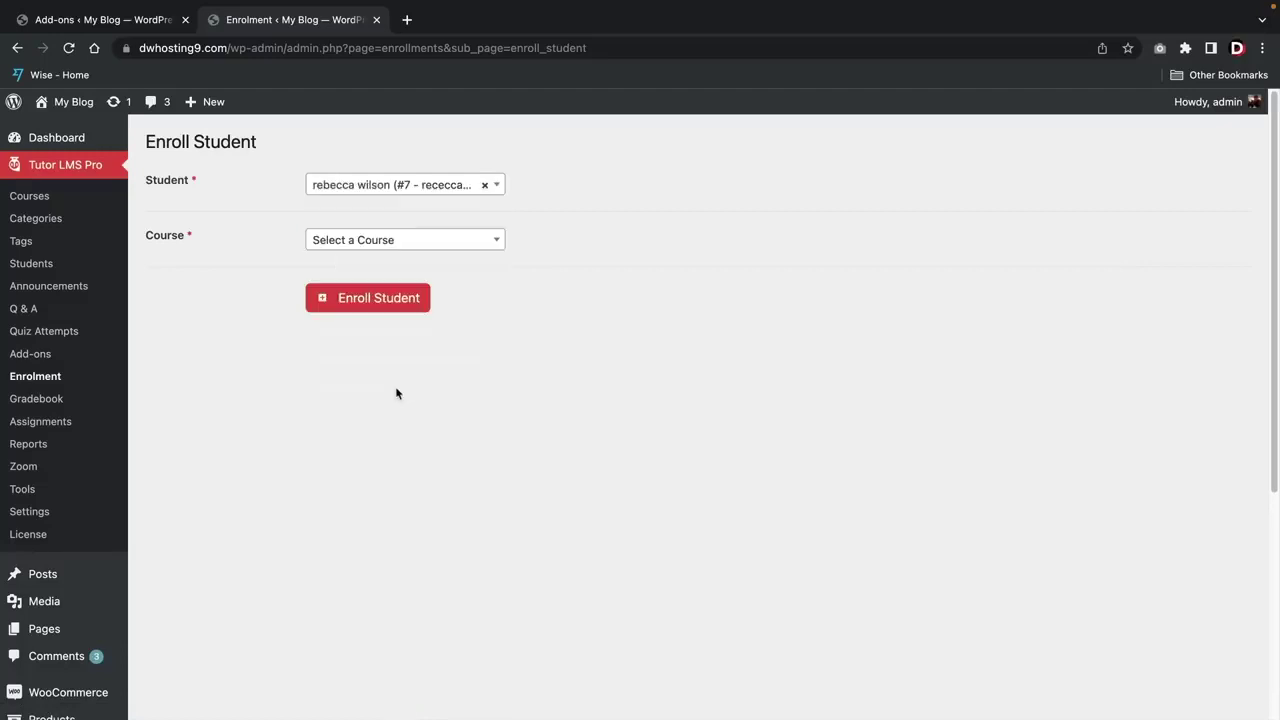
click(401, 242)
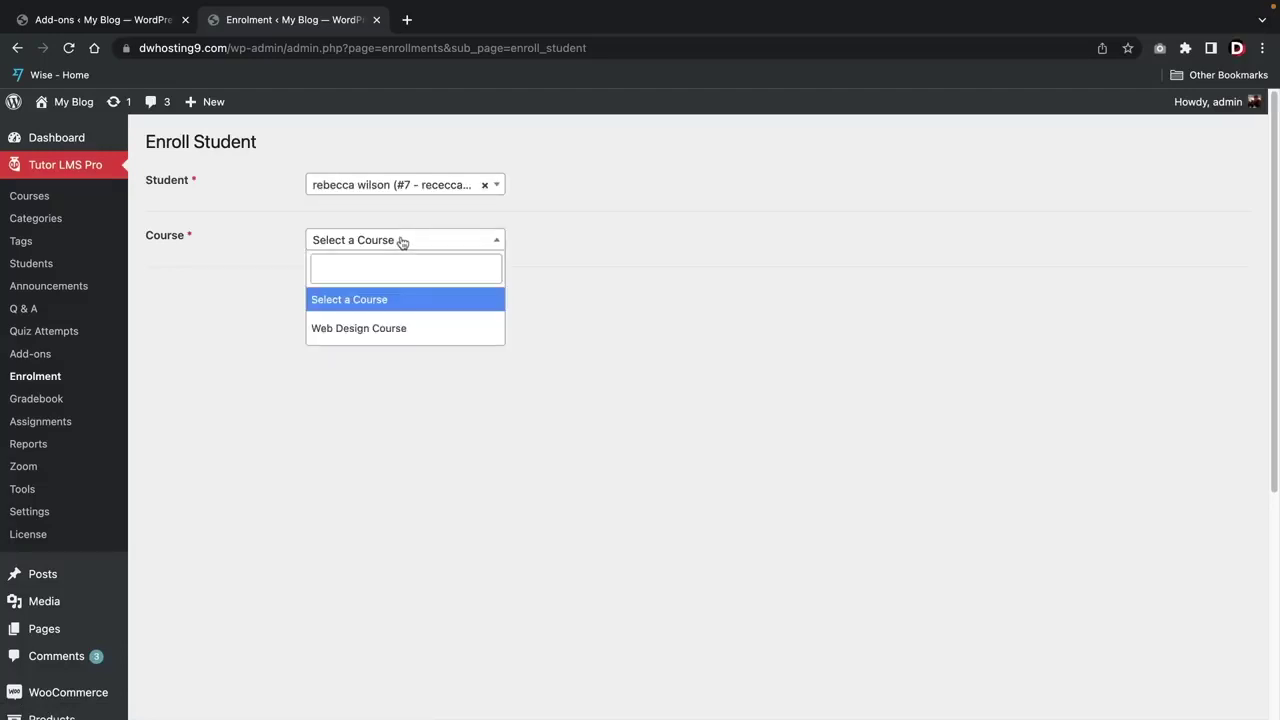
click(389, 333)
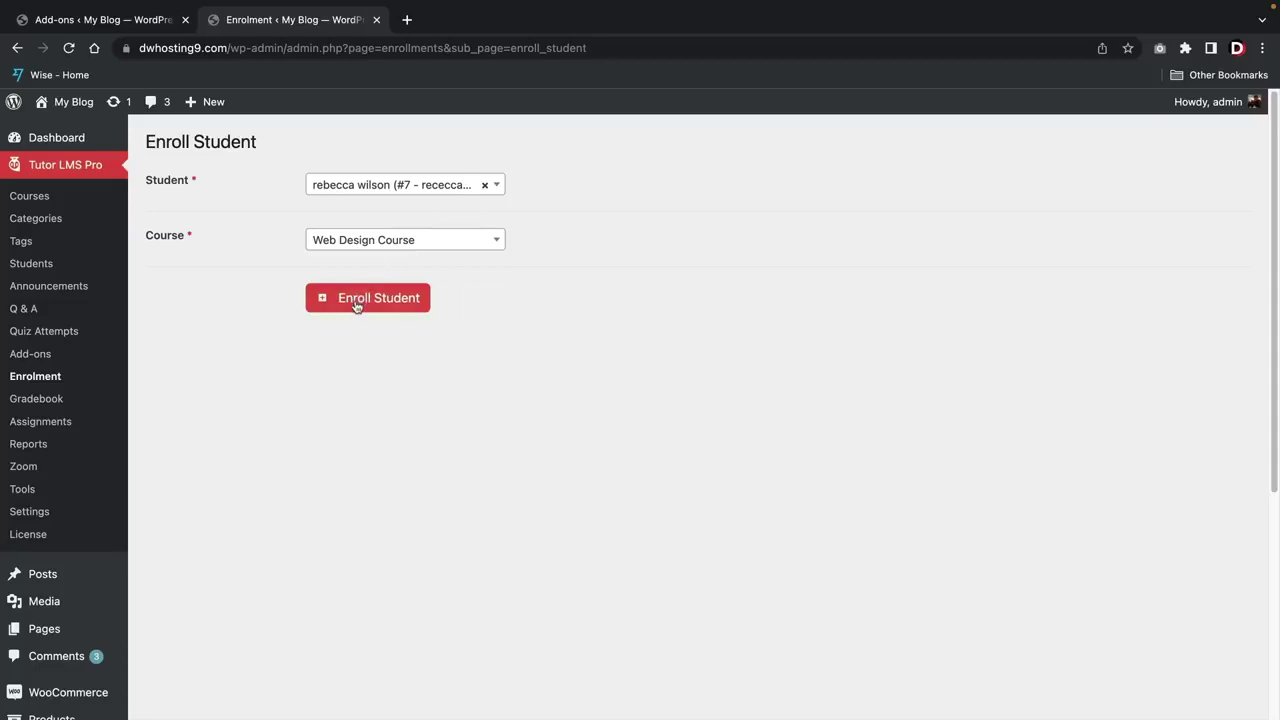
click(357, 306)
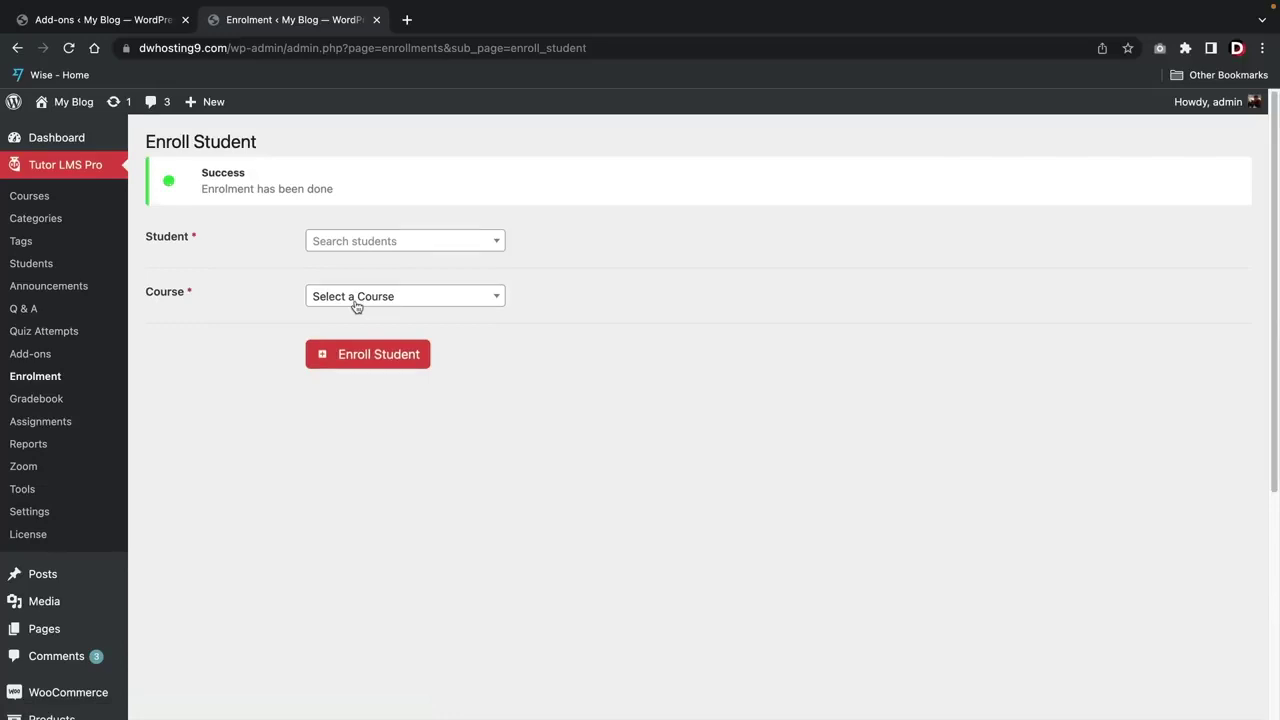
scroll(83, 517, down, 5)
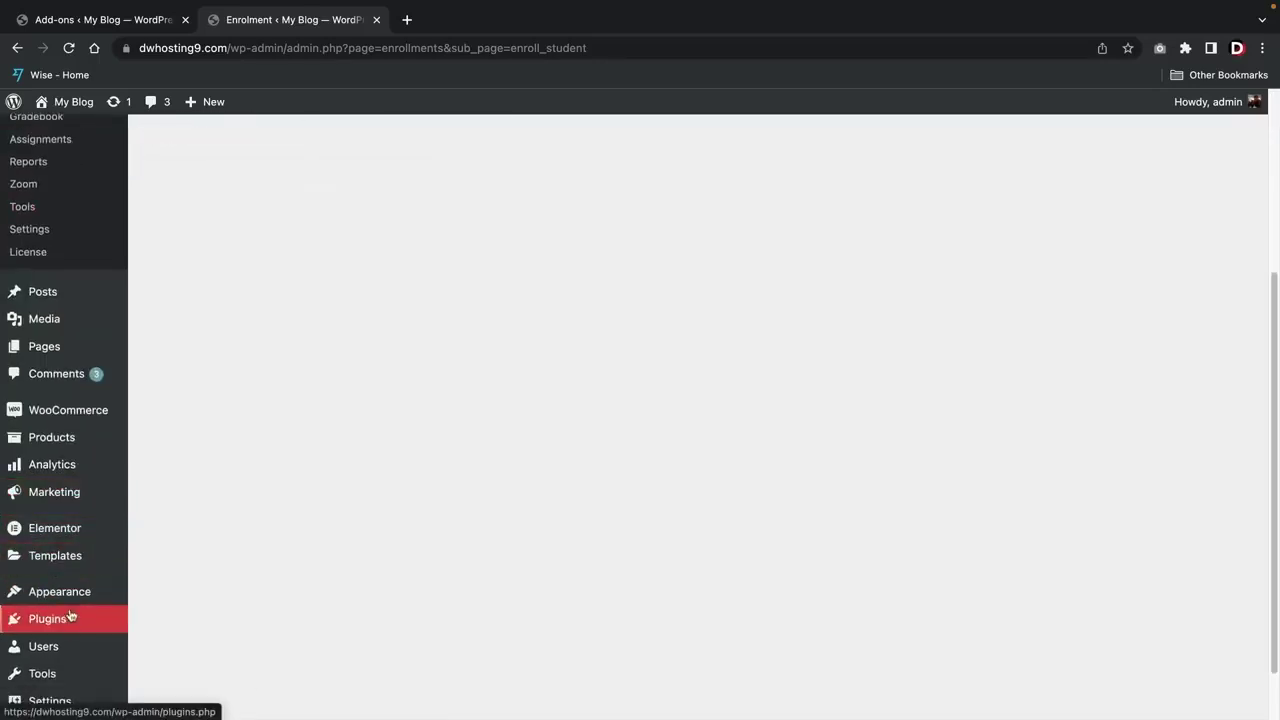
- Edit the student's profile from Users > All Users and generate a new strong password
mouse_move(80, 643)
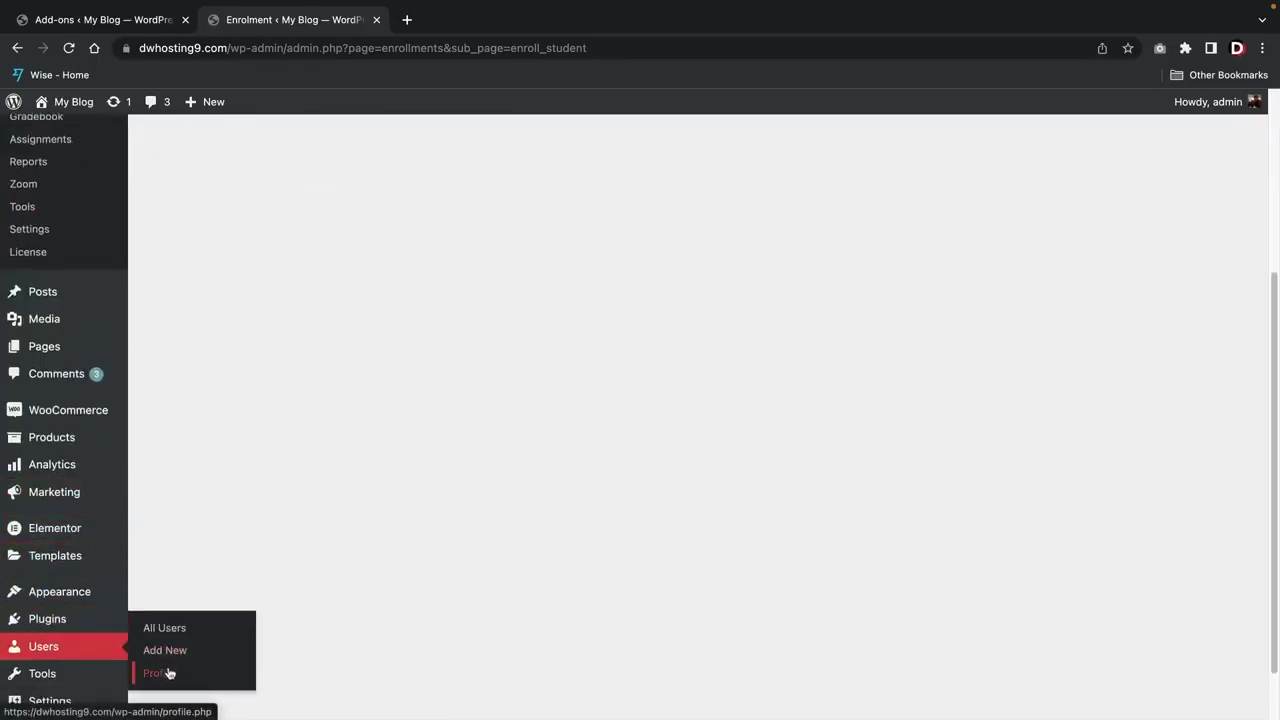
click(172, 634)
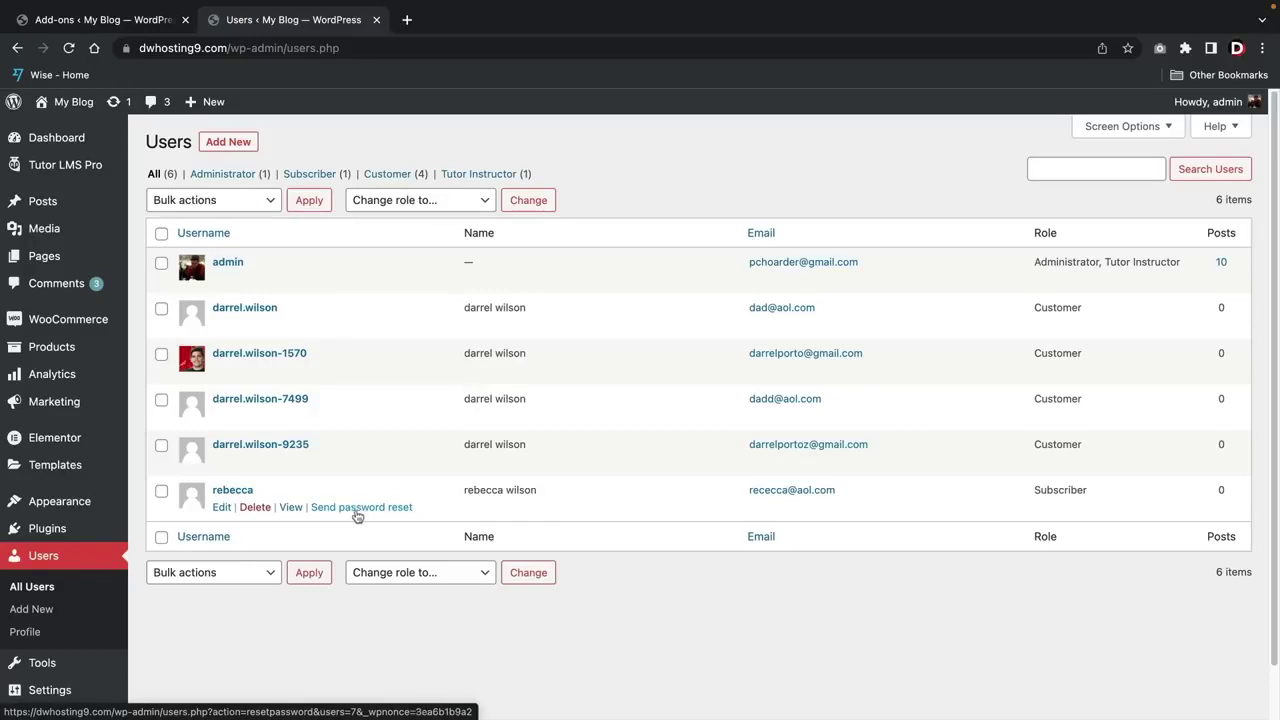
click(221, 508)
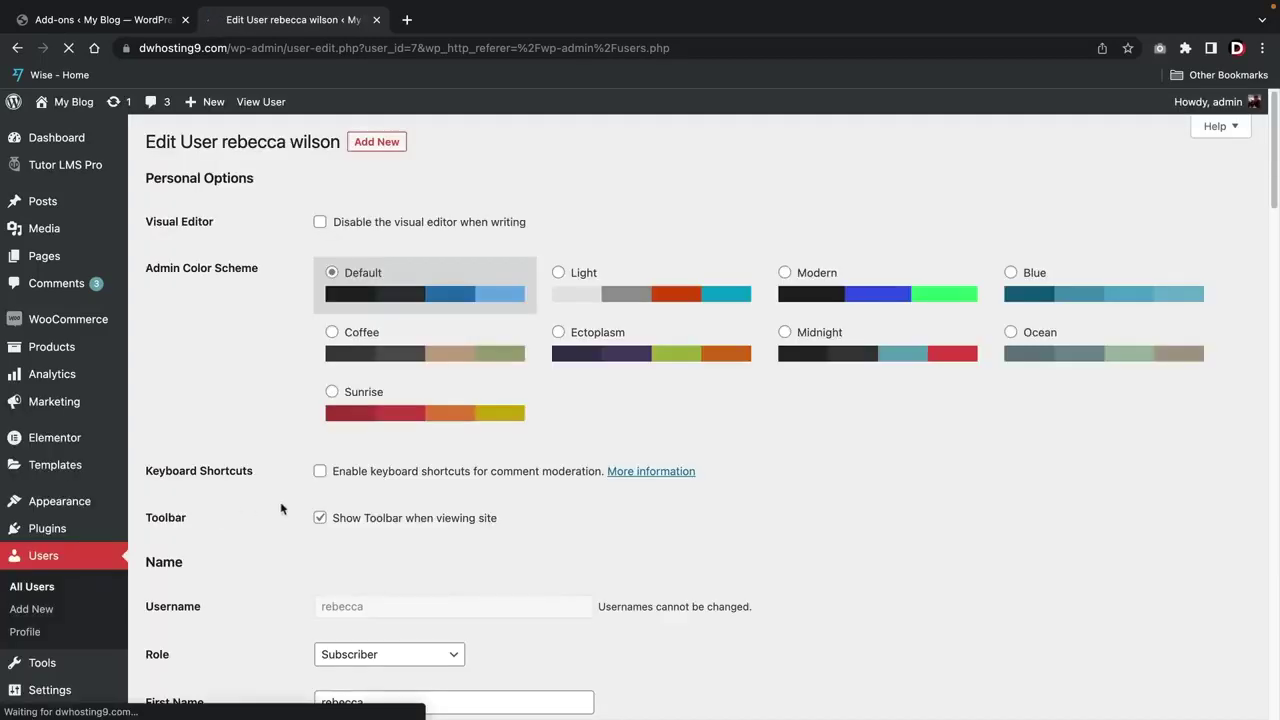
scroll(283, 509, down, 5)
scroll(283, 509, down, 5)
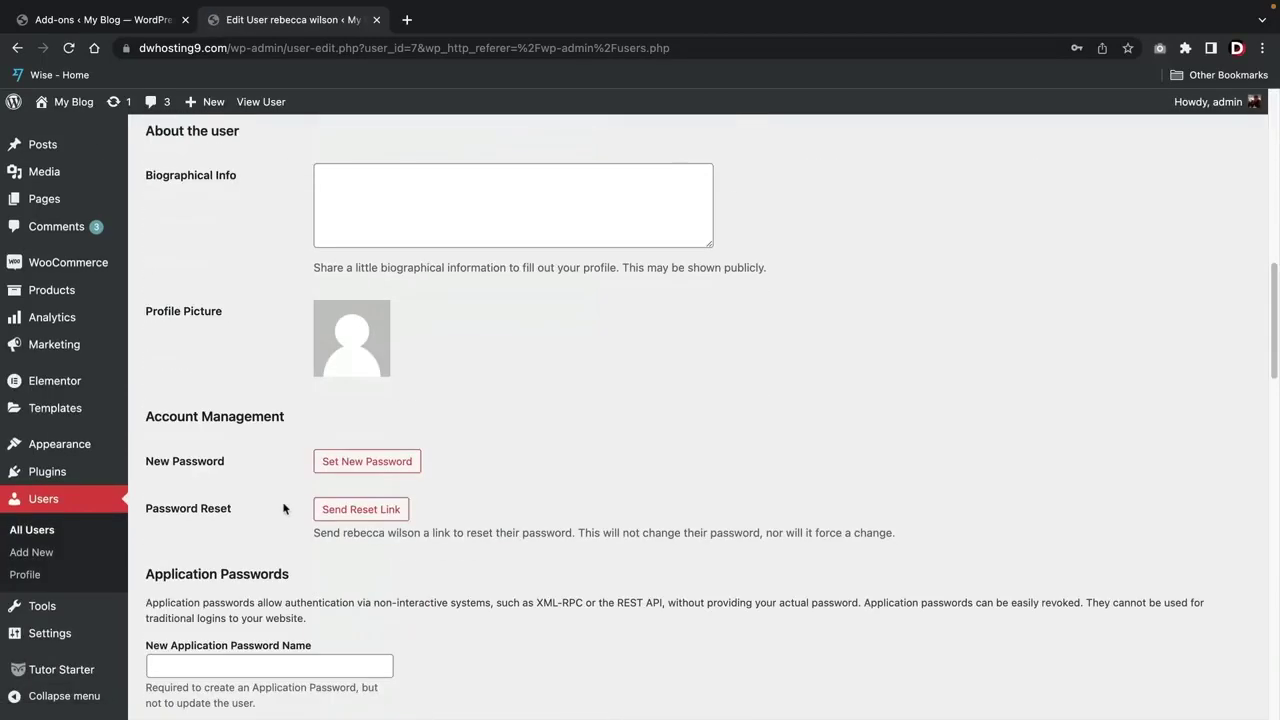
click(355, 337)
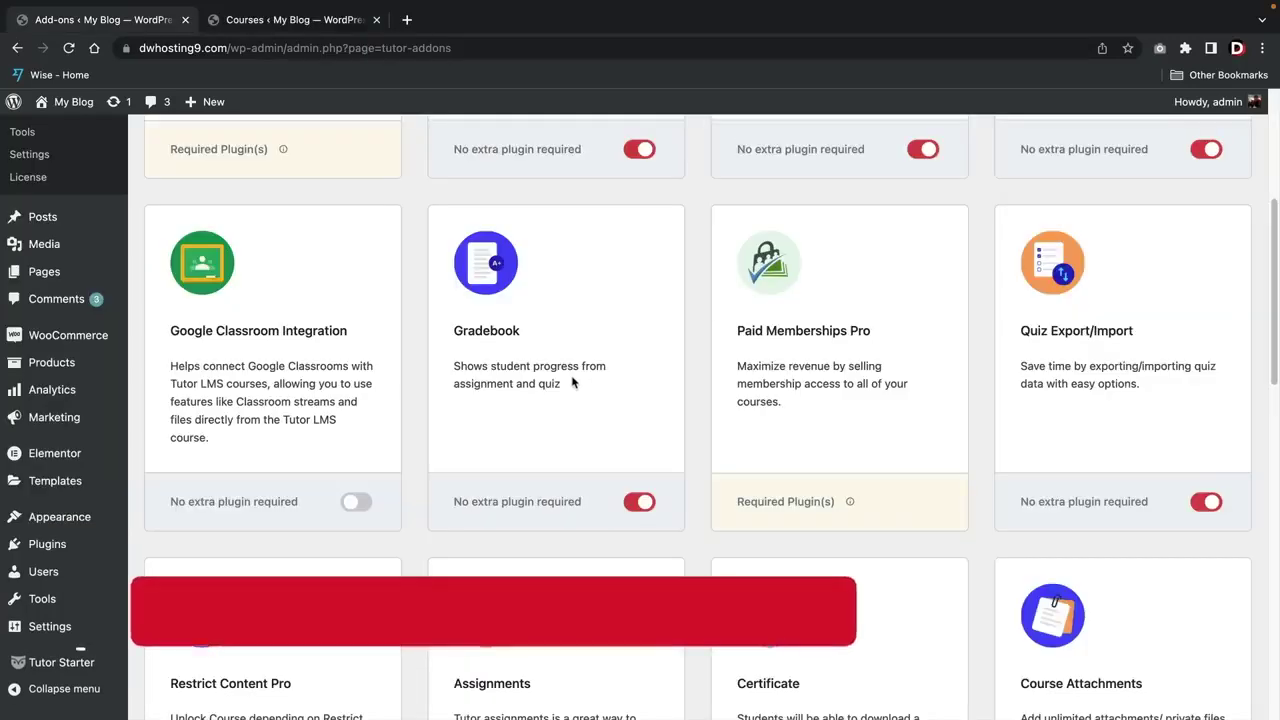
- Review the Gradebook add-on card, then open Tutor LMS Pro > Gradebook showing no data yet
drag(573, 383, 452, 333)
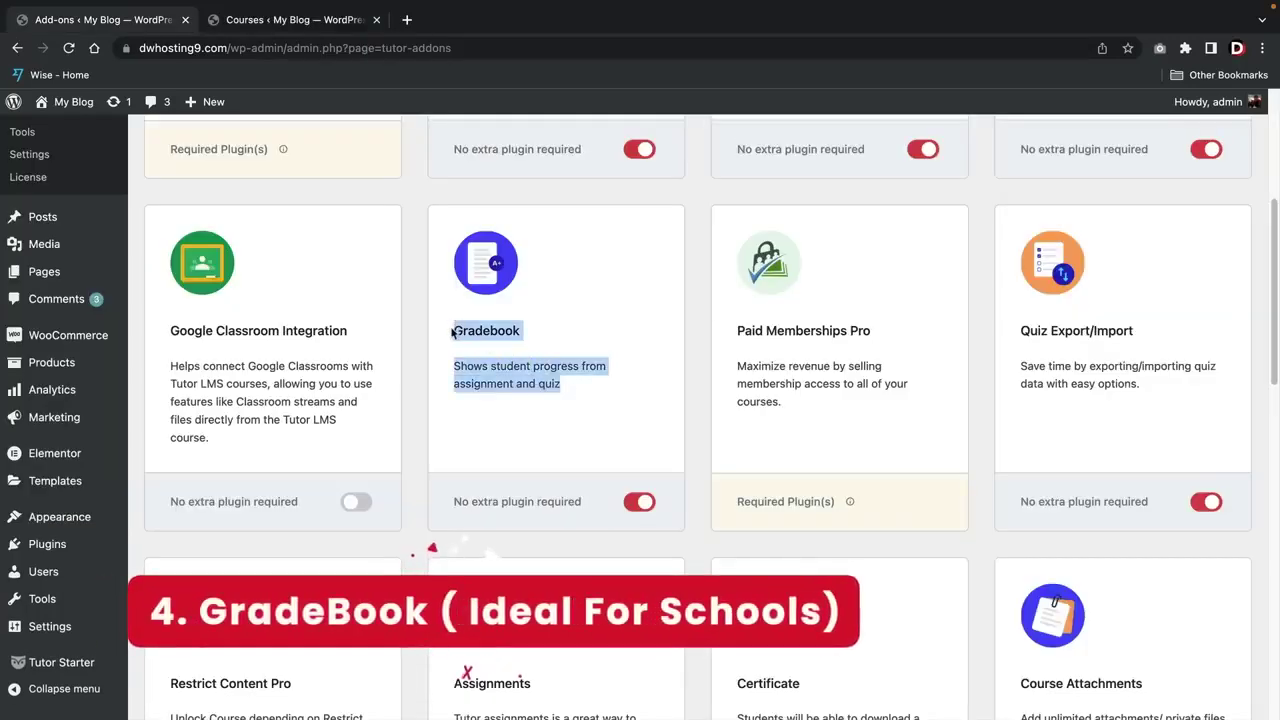
click(459, 371)
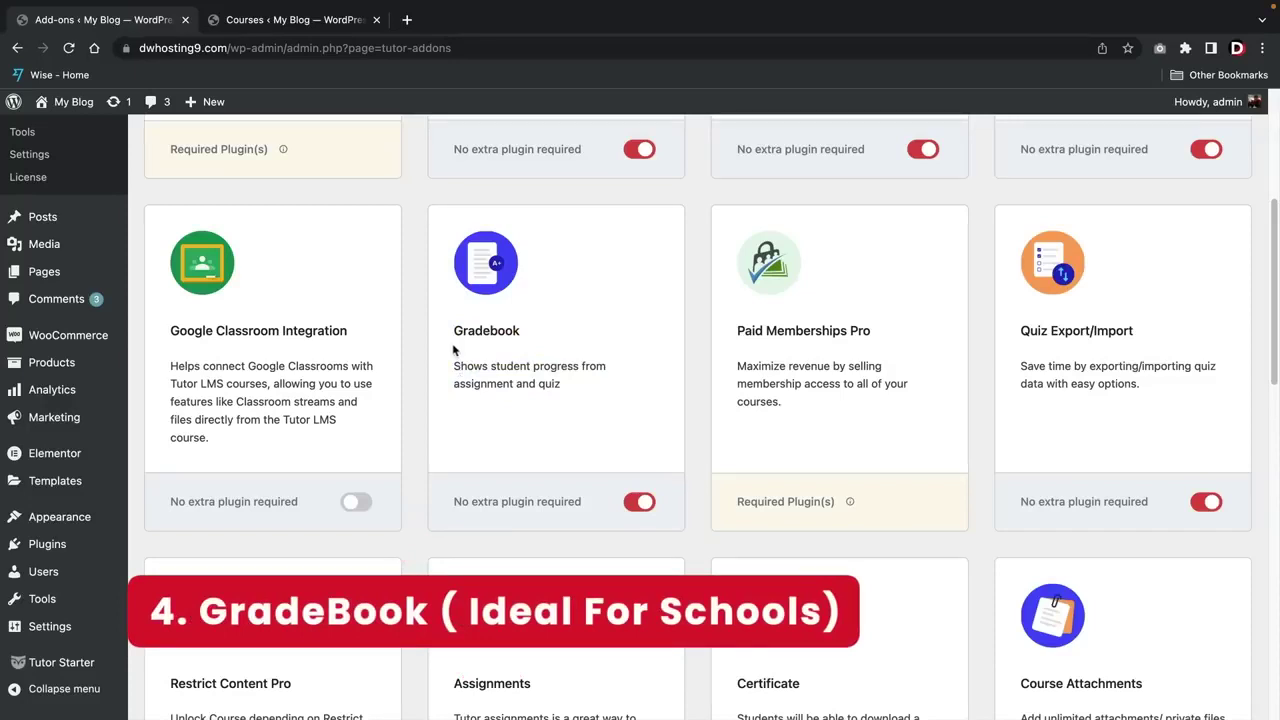
click(278, 24)
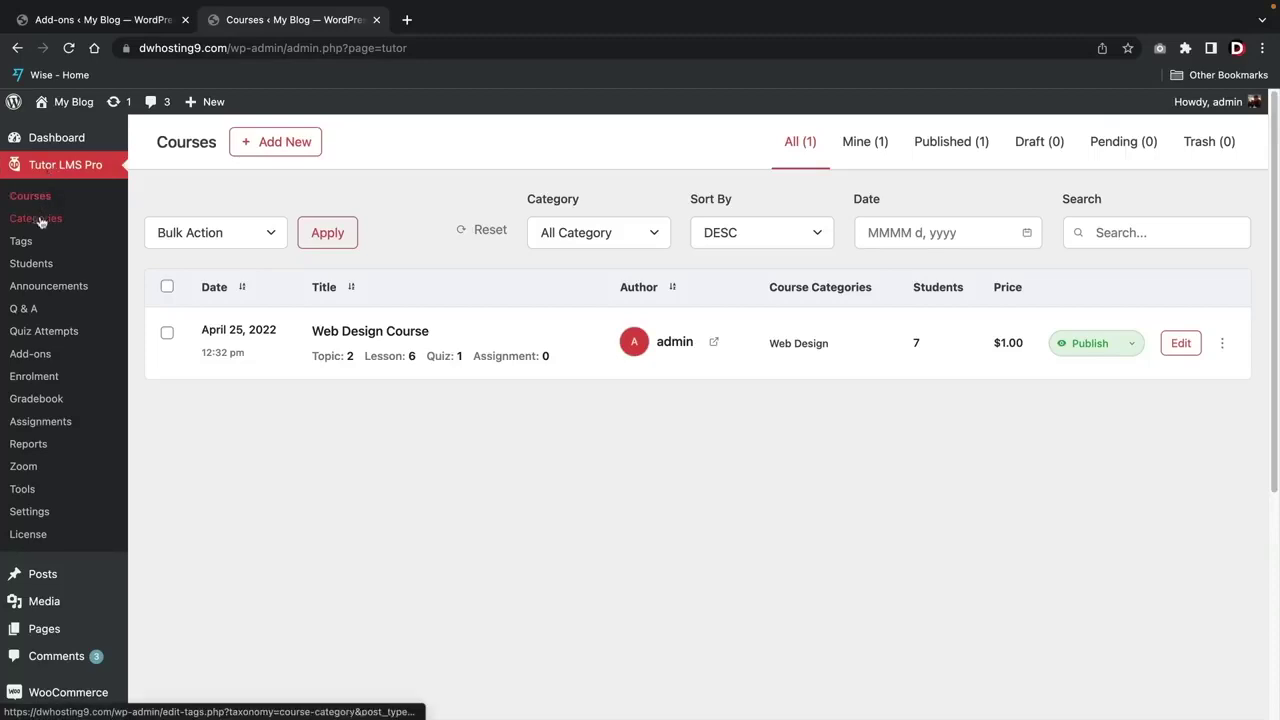
click(32, 401)
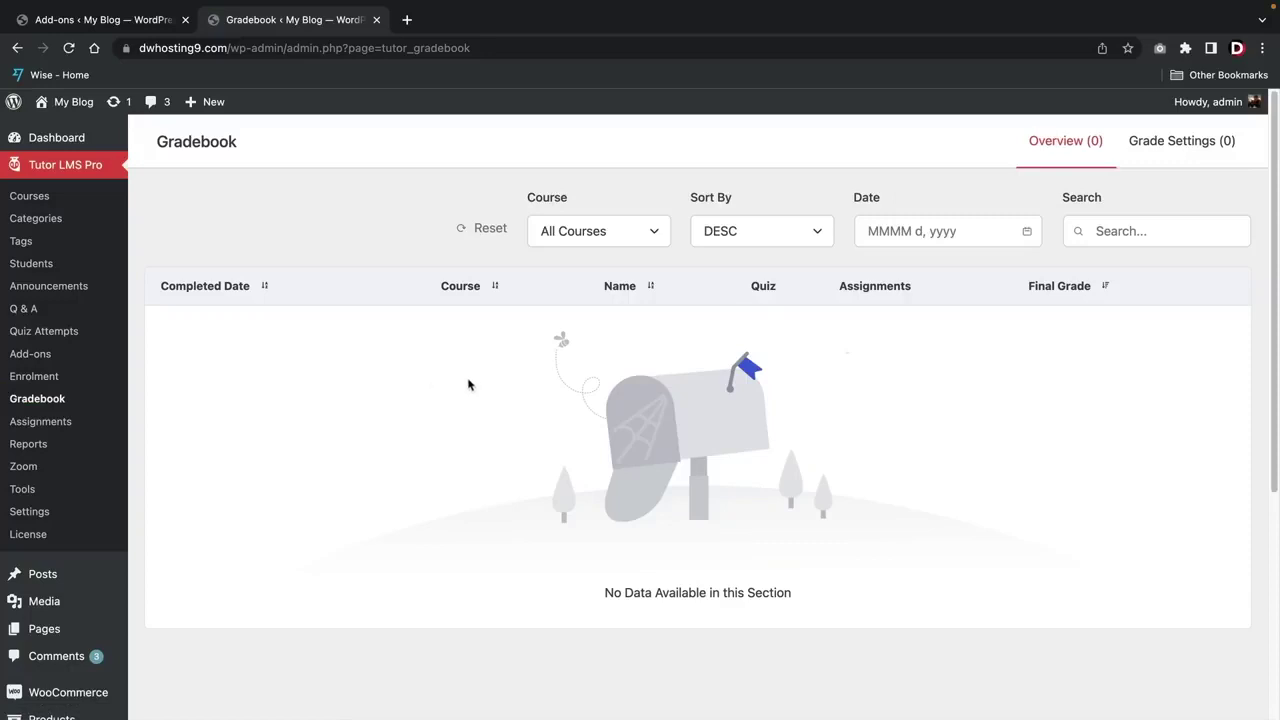
- Import the sample grade data under Grade Settings and check the 90–100 range
click(1165, 145)
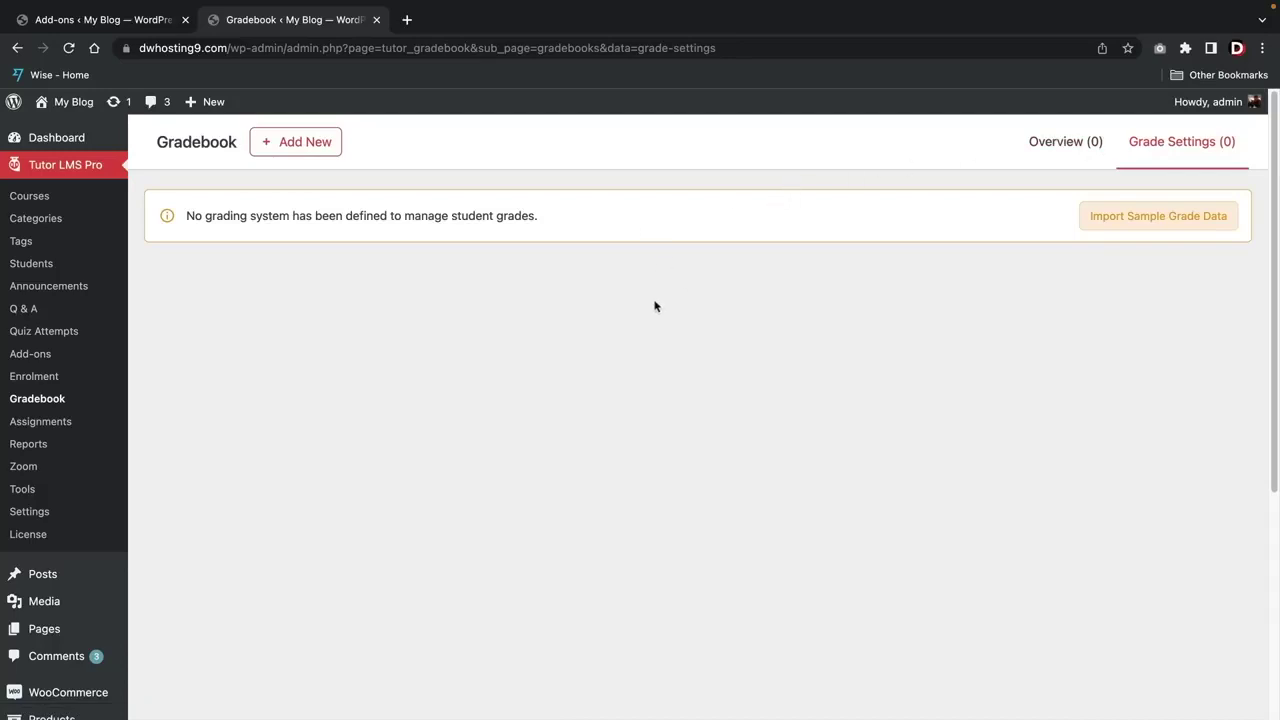
click(1170, 224)
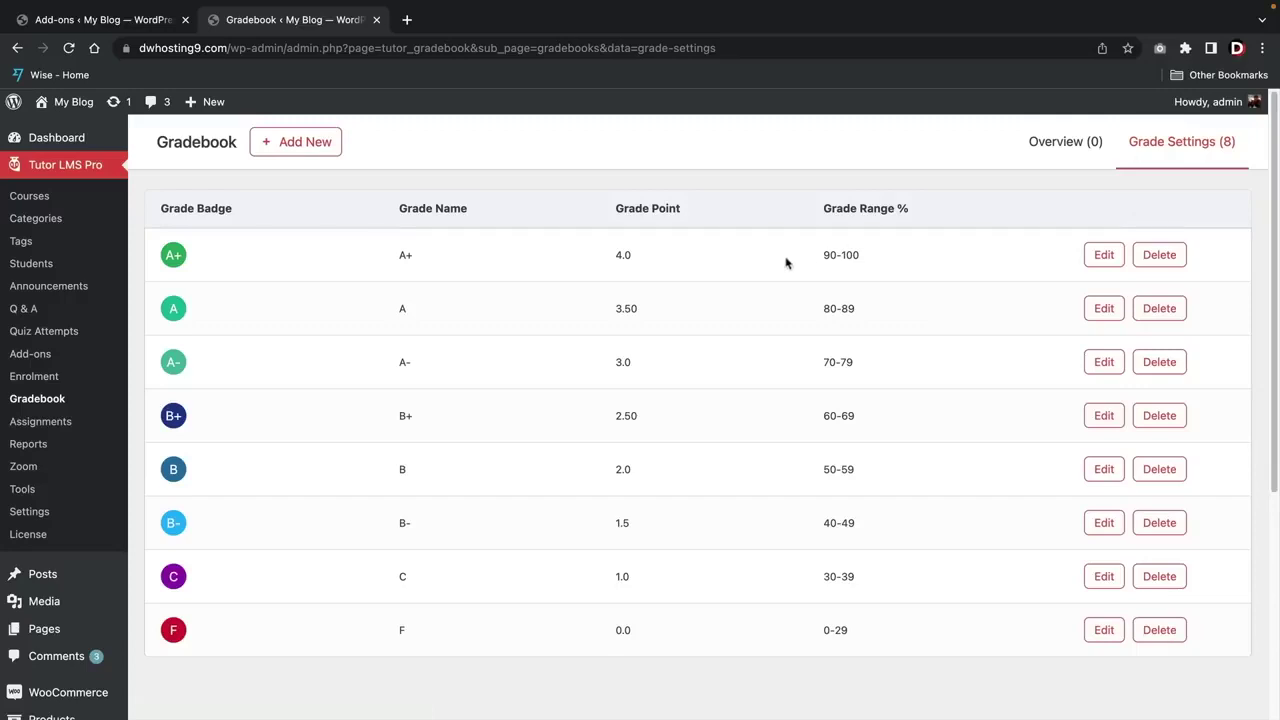
drag(822, 258, 865, 262)
click(866, 264)
- Review the imported grade ranges from 90–100 down to 50–59
drag(824, 308, 866, 310)
drag(818, 362, 869, 364)
drag(866, 256, 812, 258)
drag(878, 316, 812, 309)
drag(872, 372, 812, 366)
drag(858, 416, 813, 424)
drag(870, 474, 818, 474)
- Rename grade A to B
click(1095, 311)
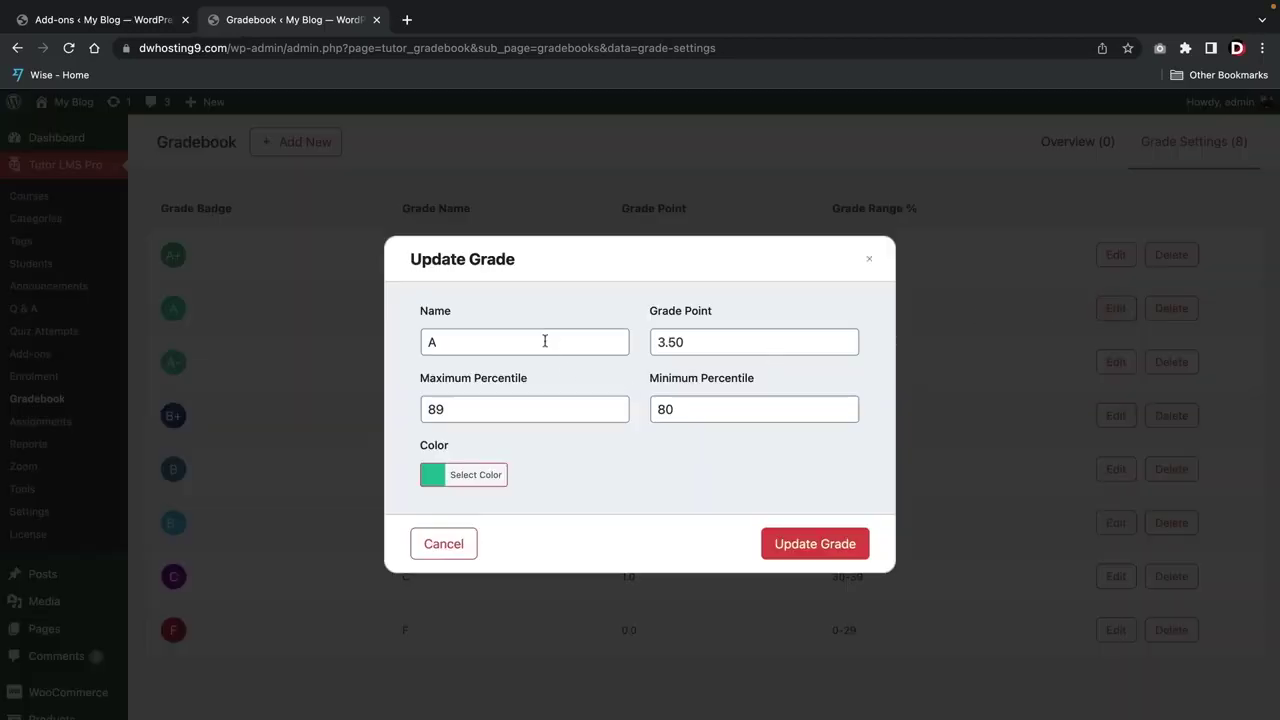
drag(545, 341, 345, 357)
text(B)
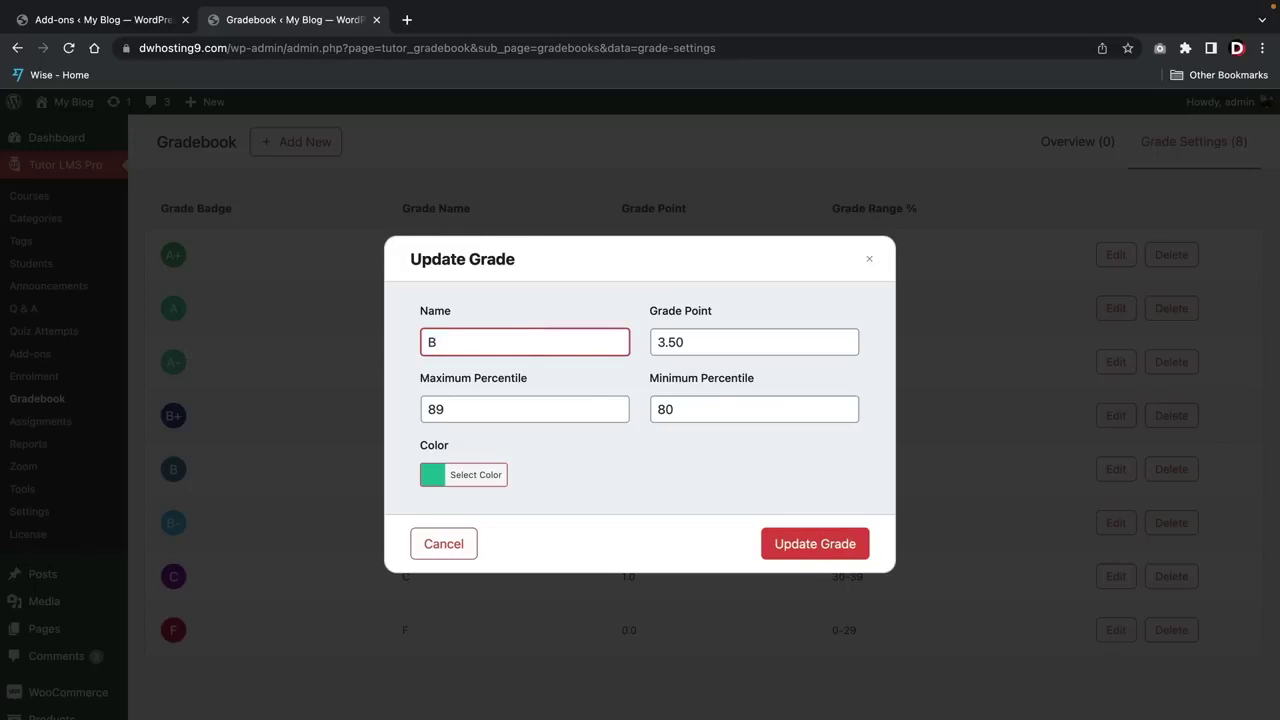
click(798, 546)
click(798, 546)
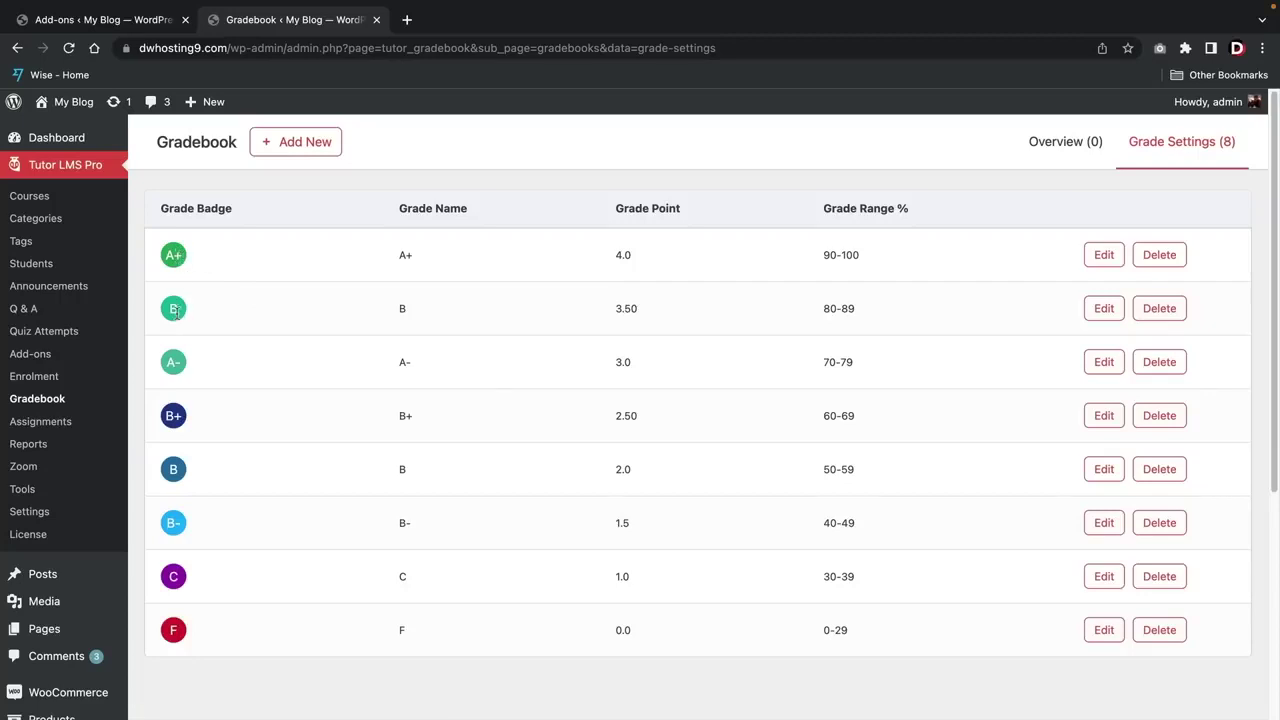
- Rename grade A+ to A and grade A- to C
click(1104, 254)
click(487, 347)
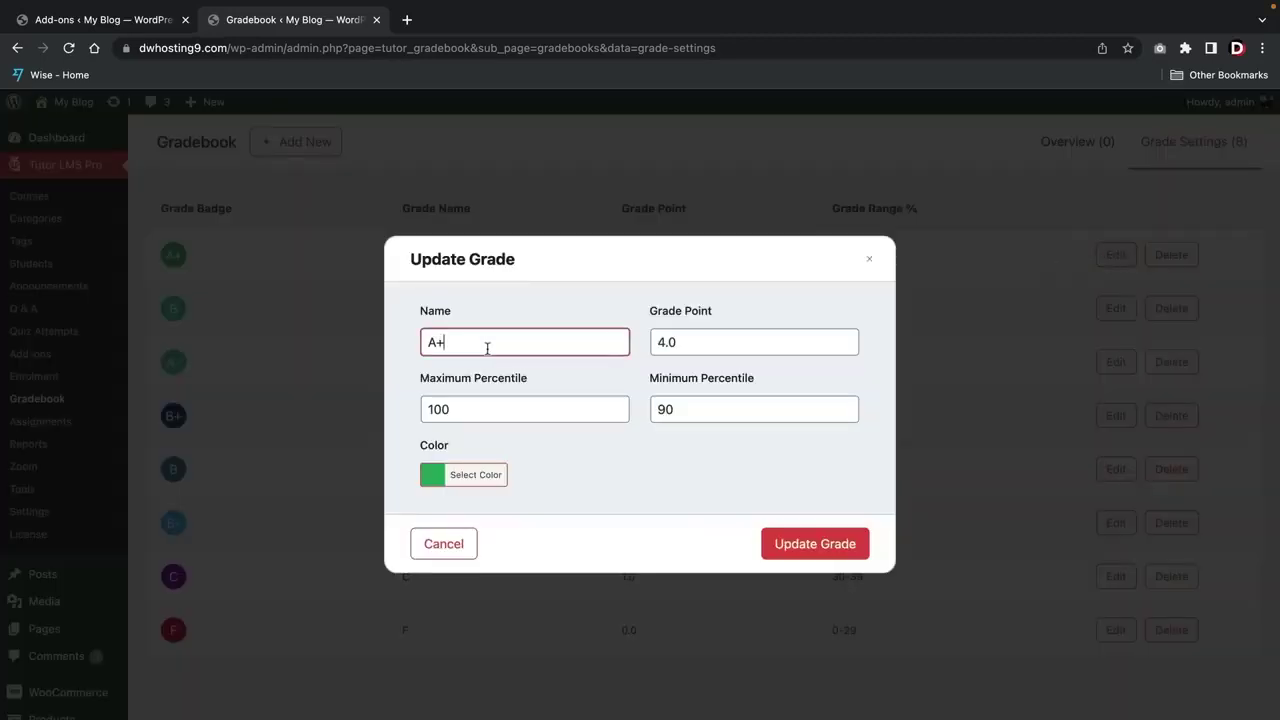
click(786, 545)
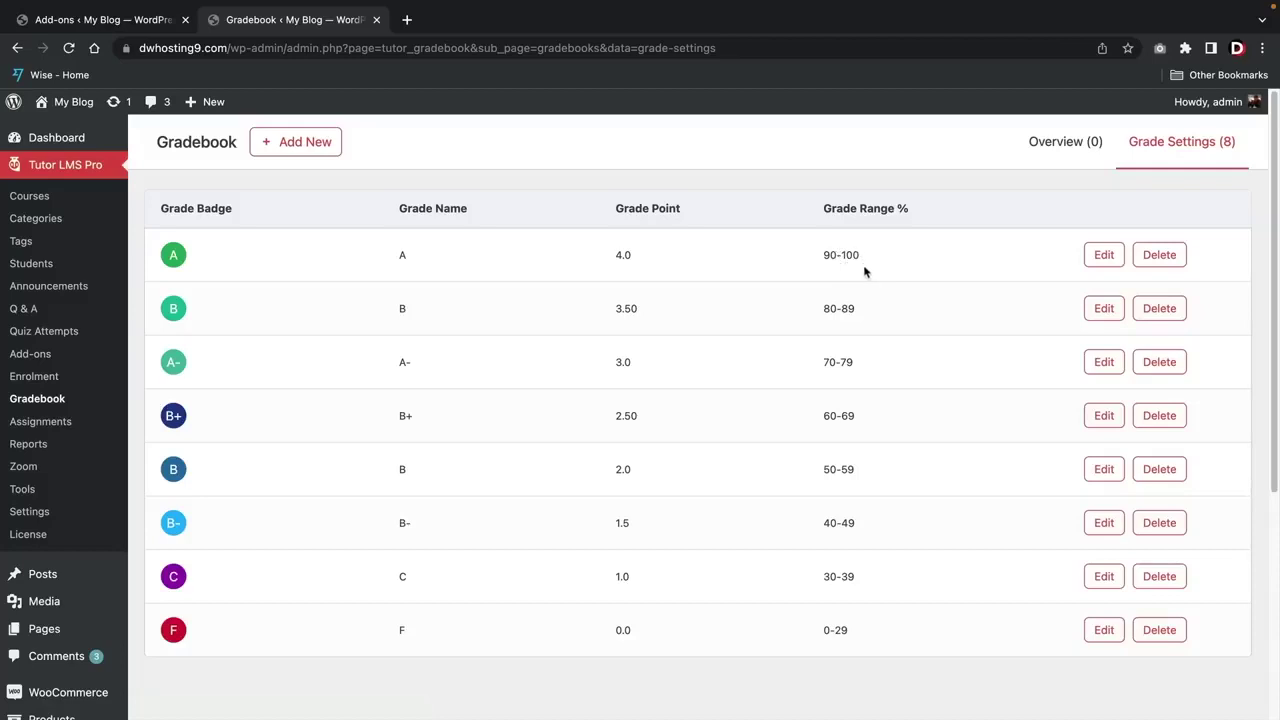
triple_click(823, 368)
click(1104, 362)
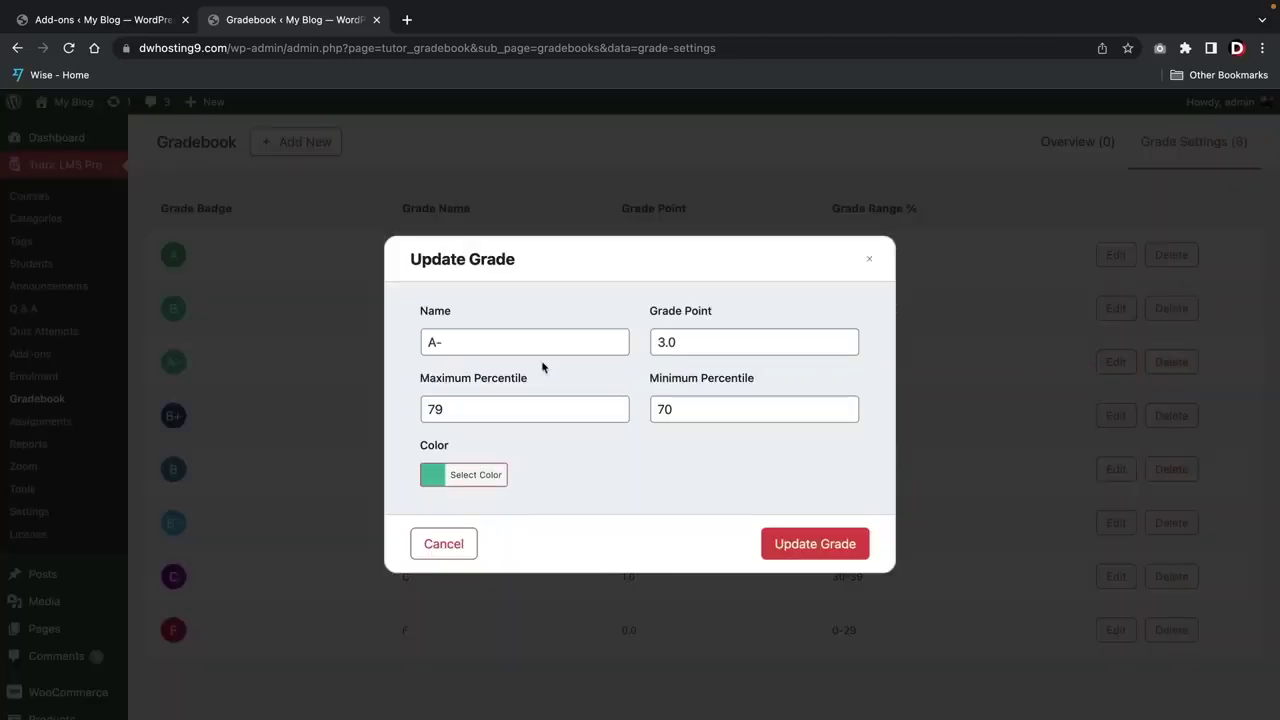
drag(520, 345, 314, 329)
text(C)
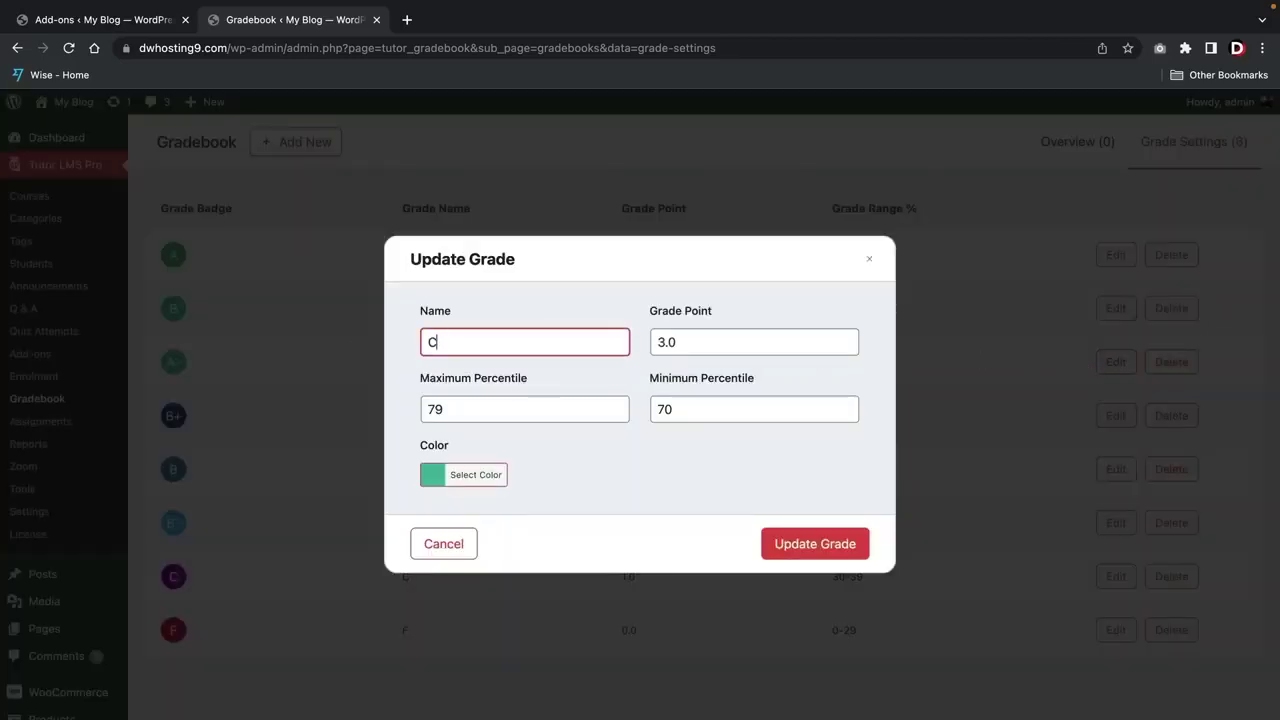
click(803, 545)
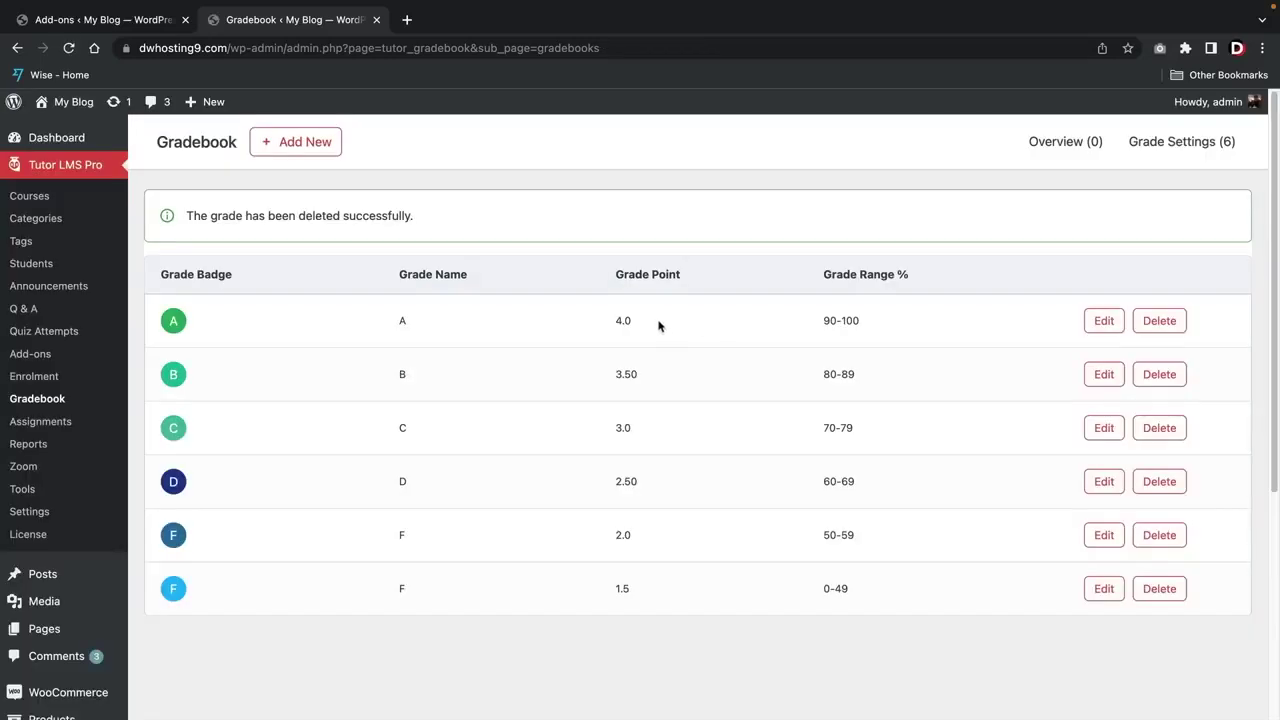
- Change grade B's grade point to 3
drag(655, 328, 617, 323)
drag(634, 417, 606, 486)
drag(642, 530, 605, 538)
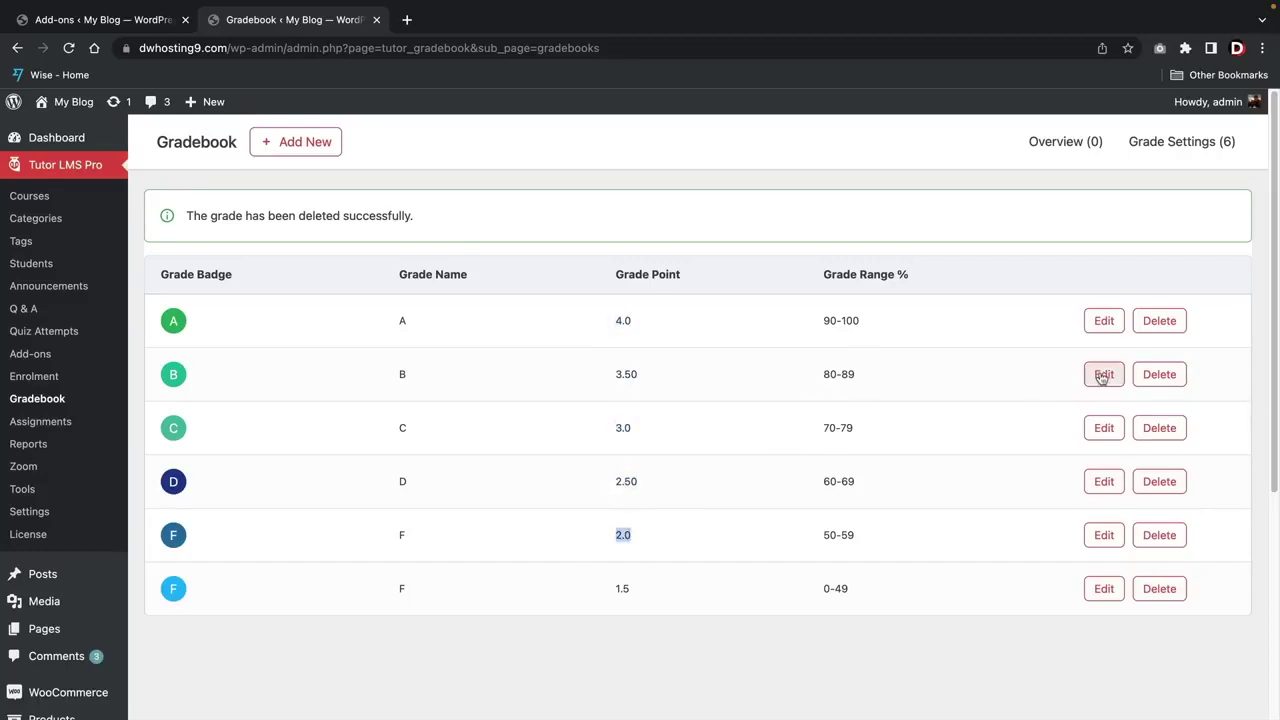
click(1097, 374)
click(703, 345)
text(3.503)
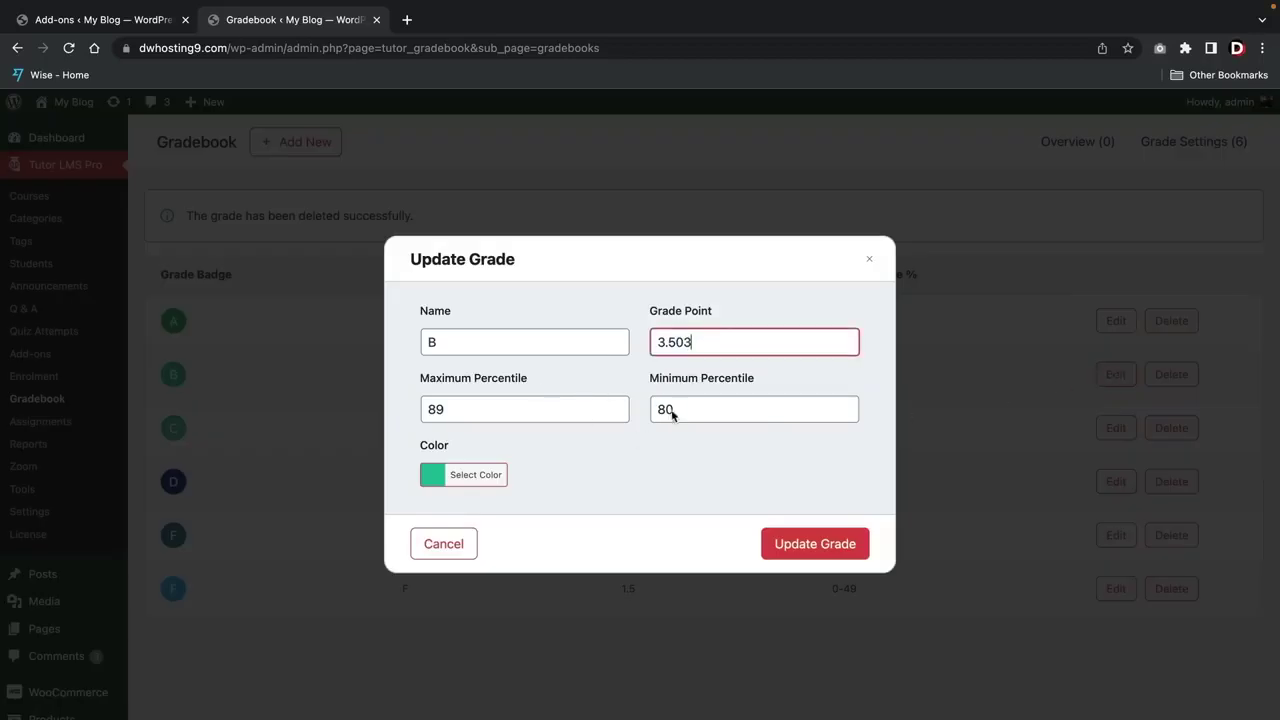
key(ctrl+a)
text(3)
click(808, 546)
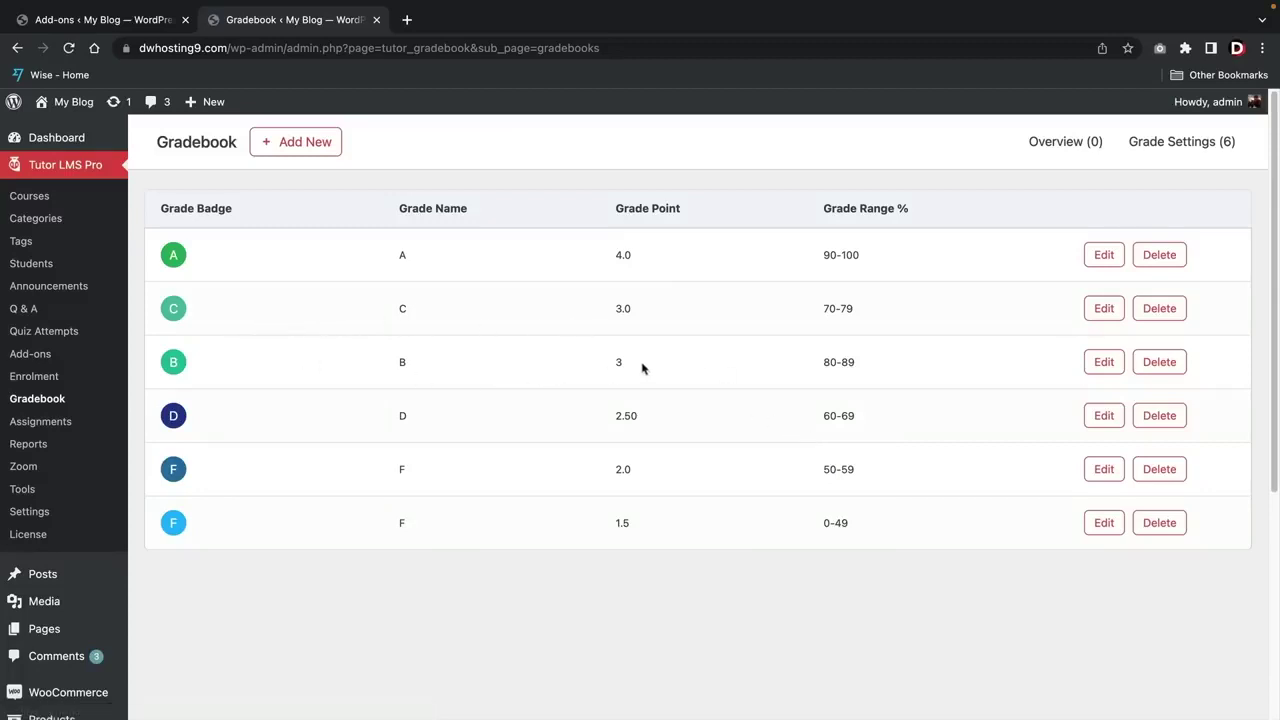
- Set grade C's grade point to 2 and the 2.0 F grade's to 1
drag(645, 368, 595, 370)
click(1104, 308)
drag(752, 352, 637, 357)
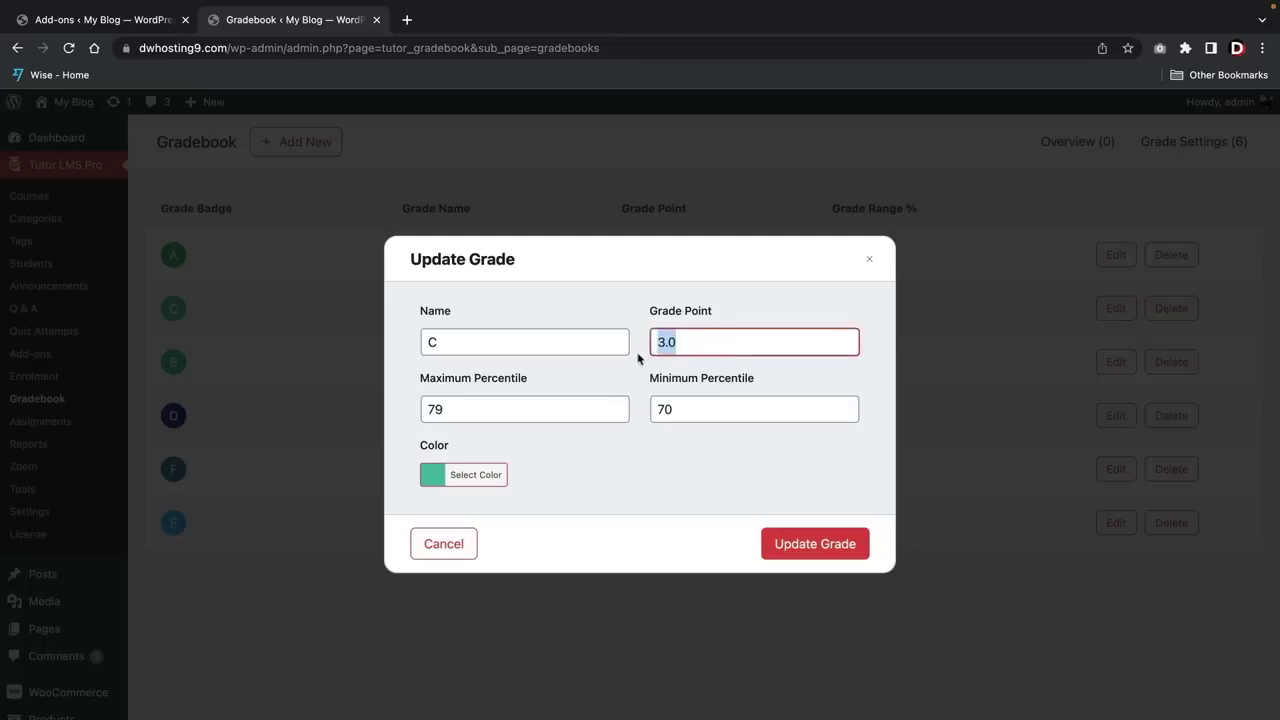
text(2)
click(805, 546)
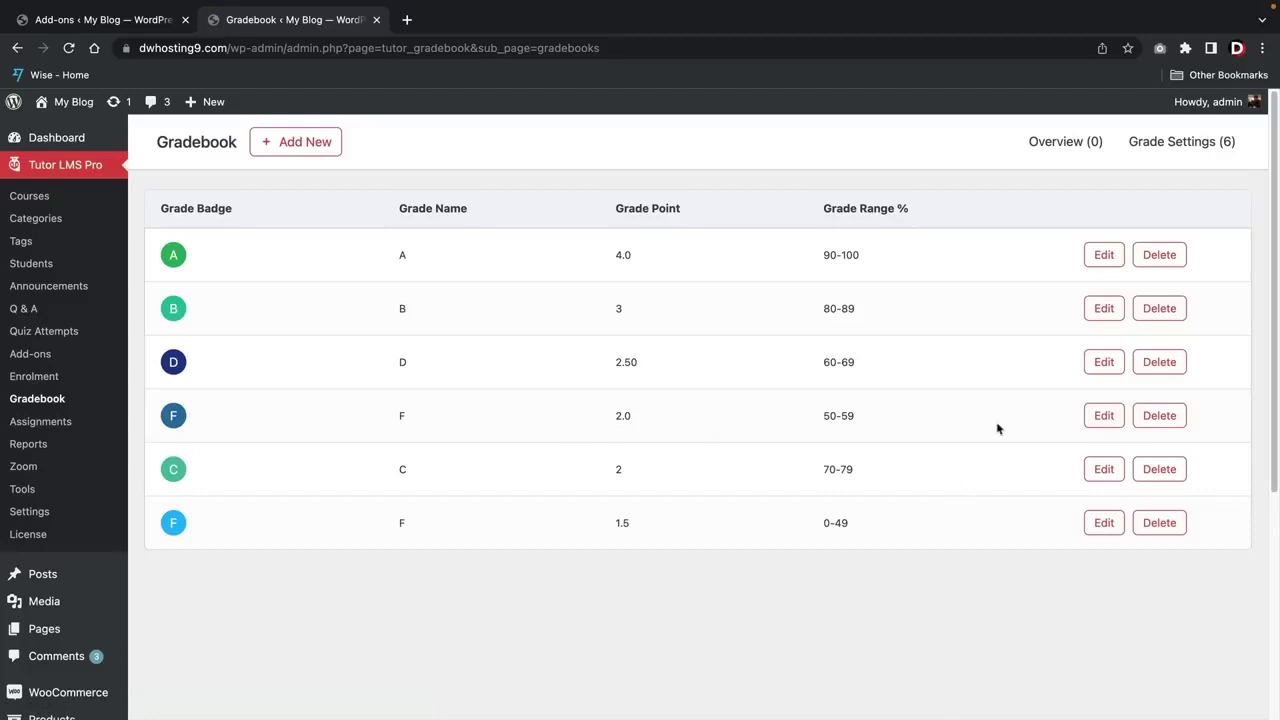
click(1100, 416)
drag(709, 347, 634, 352)
text(1)
click(801, 558)
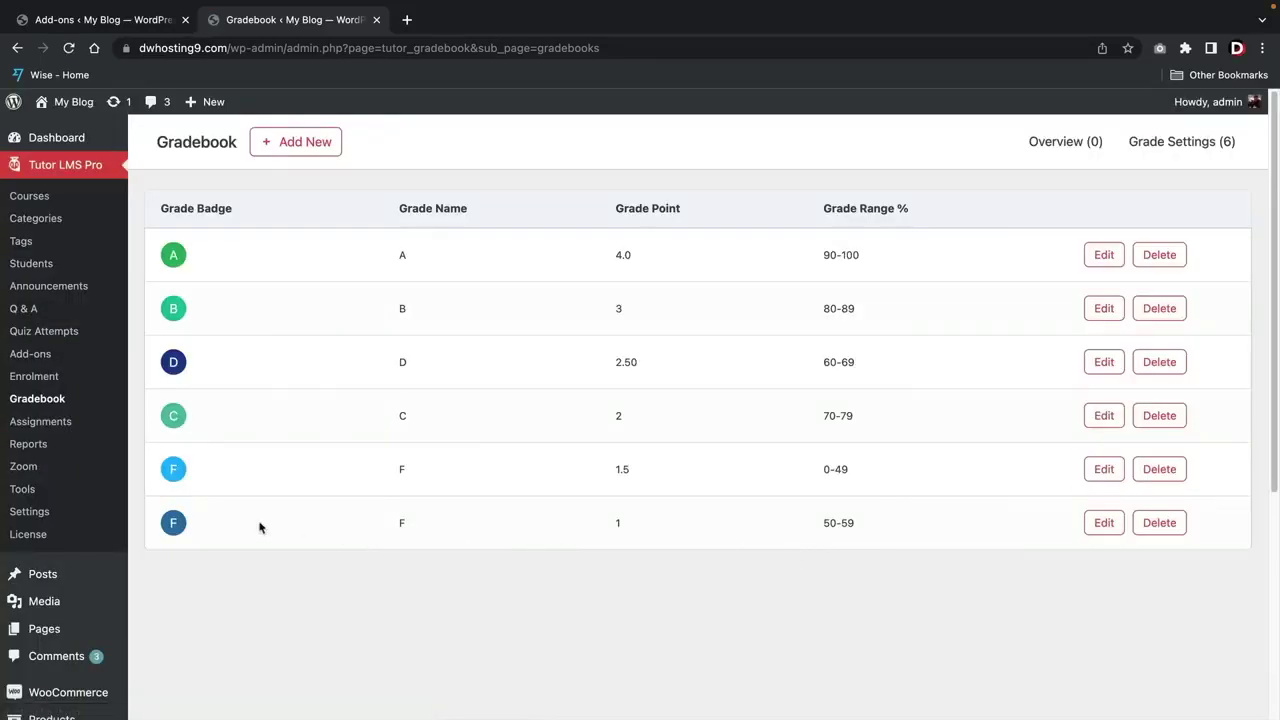
- Lower the 0–49 F grade's grade point from 1.5 to 0.5
drag(856, 477, 801, 476)
click(1104, 468)
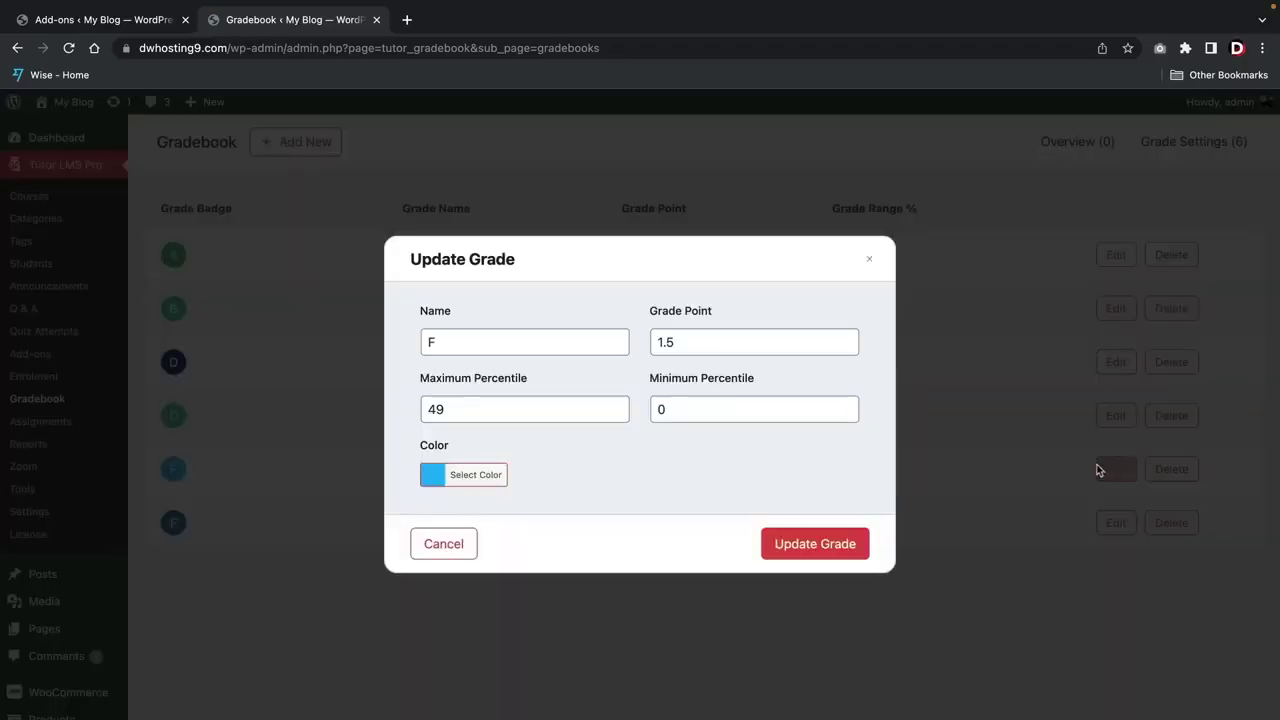
double_click(684, 350)
key(BackSpace)
text(.)
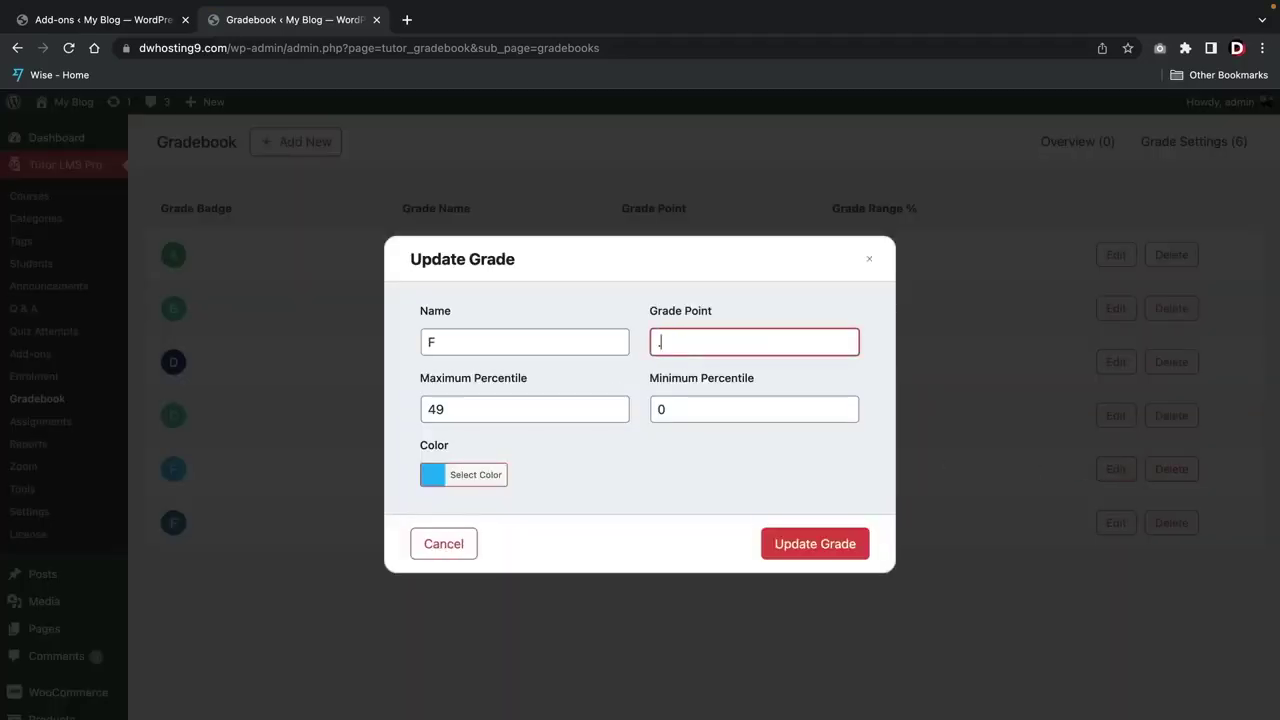
key(BackSpace)
text(0.5)
click(840, 560)
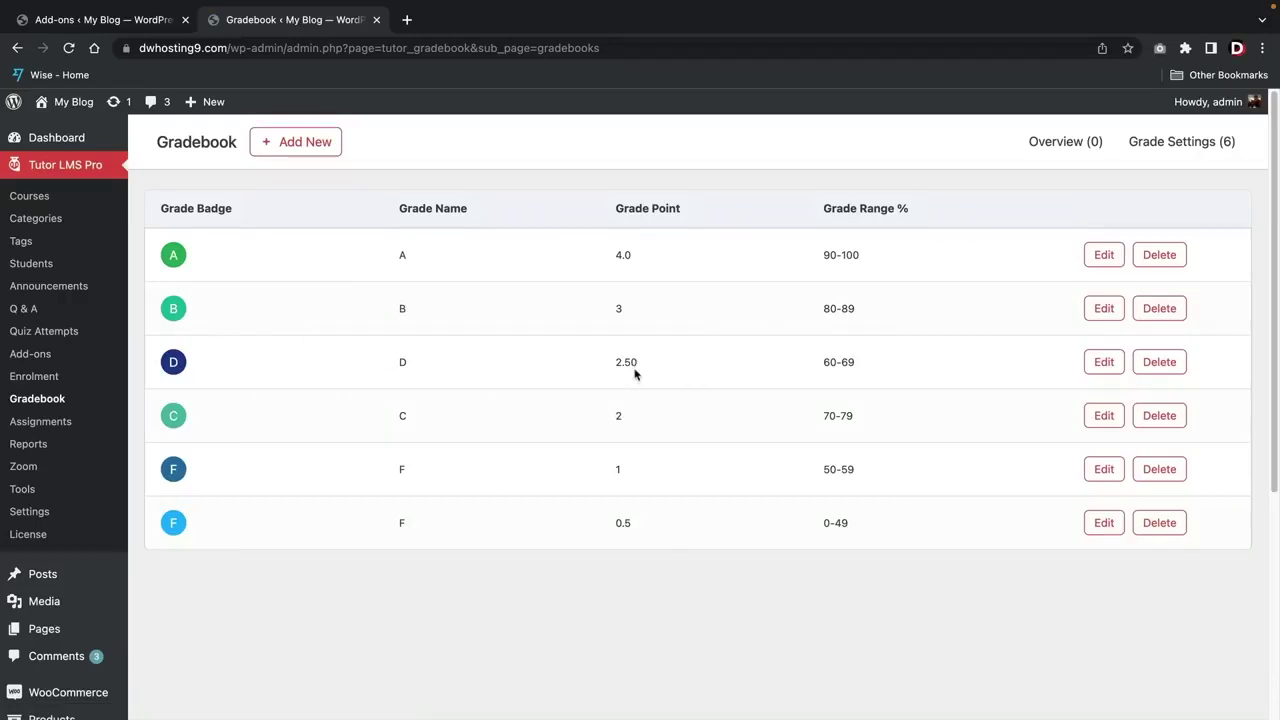
- Lower the D grade's grade point from 2.50 to 1.5
drag(643, 368, 608, 368)
click(1100, 366)
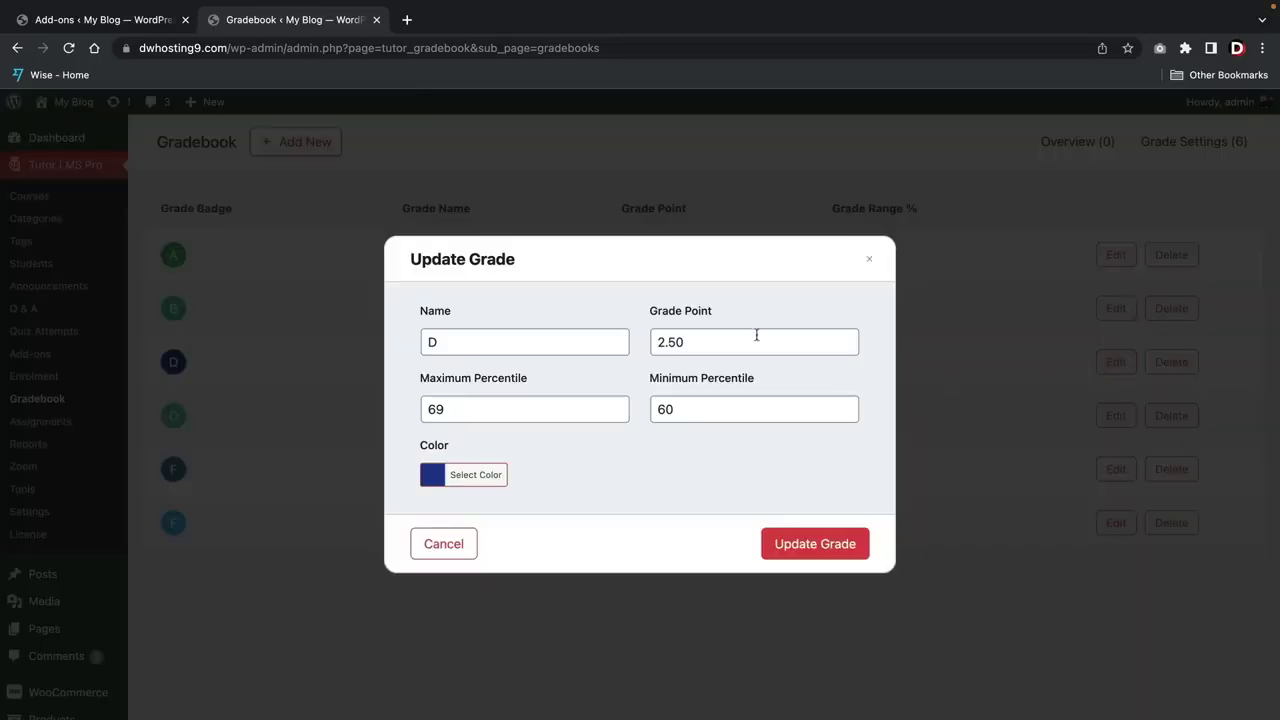
drag(756, 335, 548, 350)
text(1.)
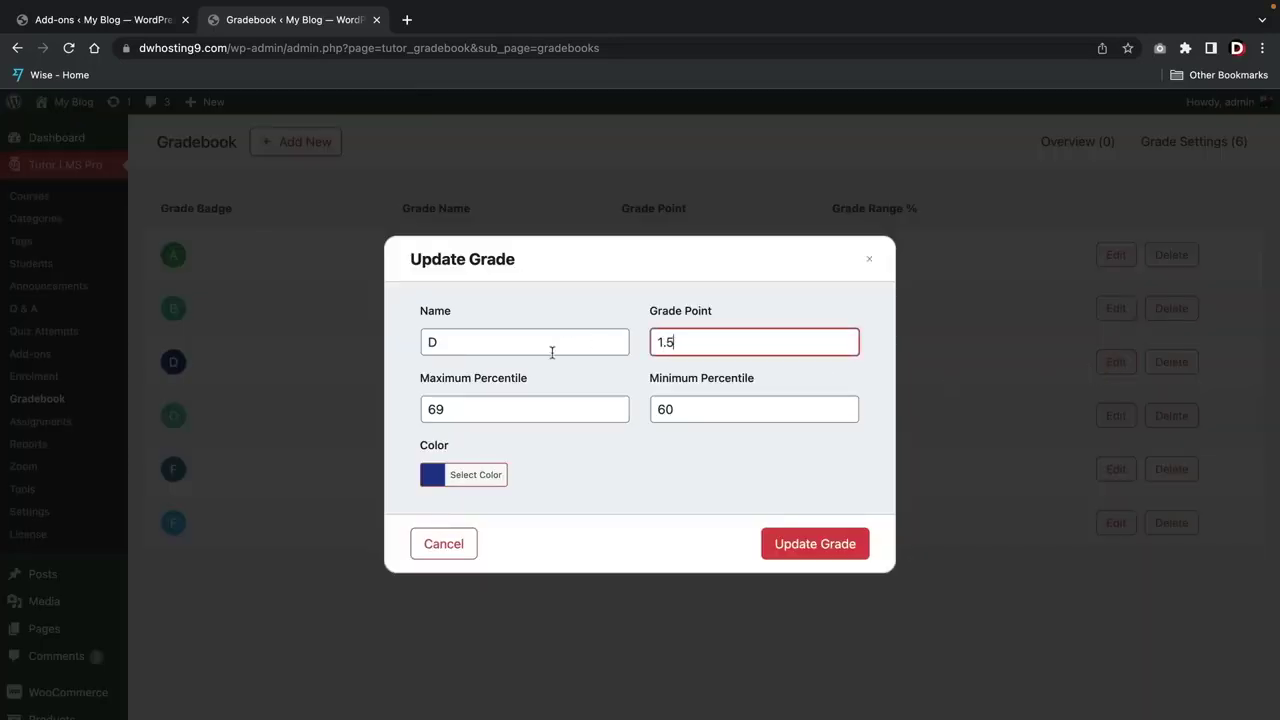
click(813, 546)
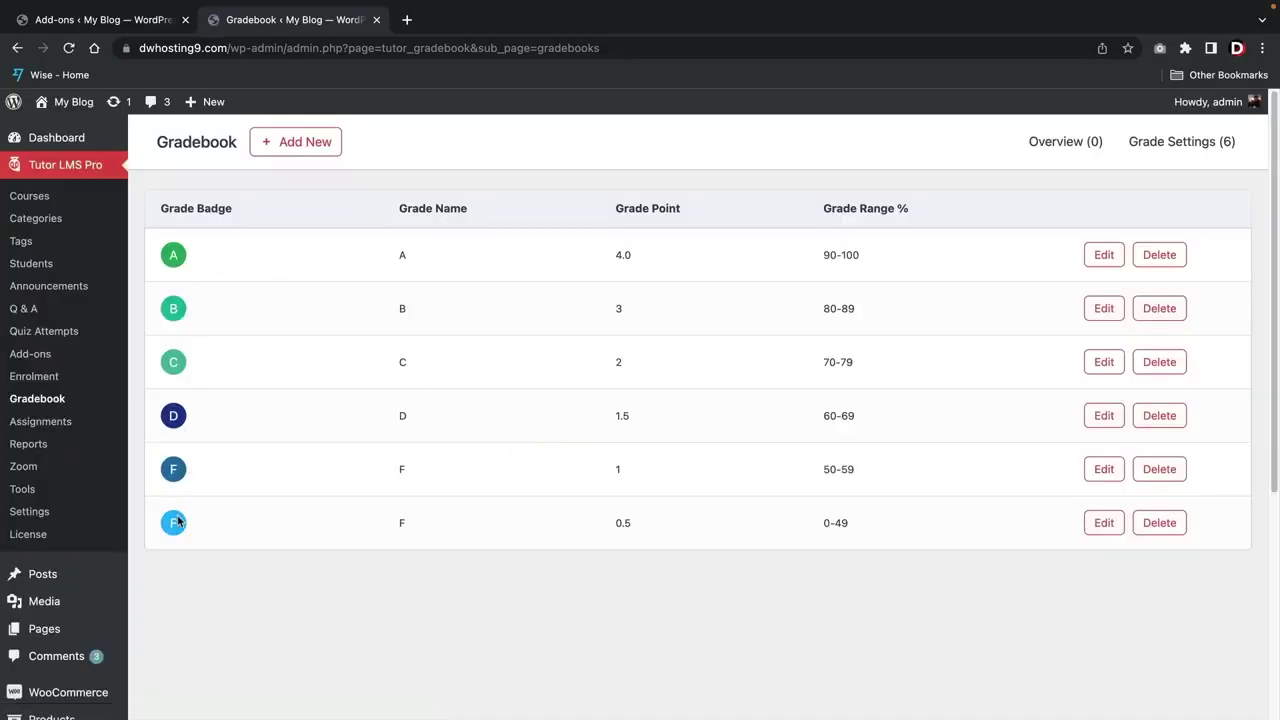
- Verify the new grade points: B 3, C 2, D 1.5, F 1, F 0.5
double_click(617, 309)
double_click(619, 362)
drag(652, 420, 602, 429)
double_click(612, 470)
drag(850, 529, 808, 531)
drag(634, 523, 610, 531)
click(614, 527)
- Open the Gradebook overview and check the CSS Quiz's earned marks of 1 (50%)
click(60, 400)
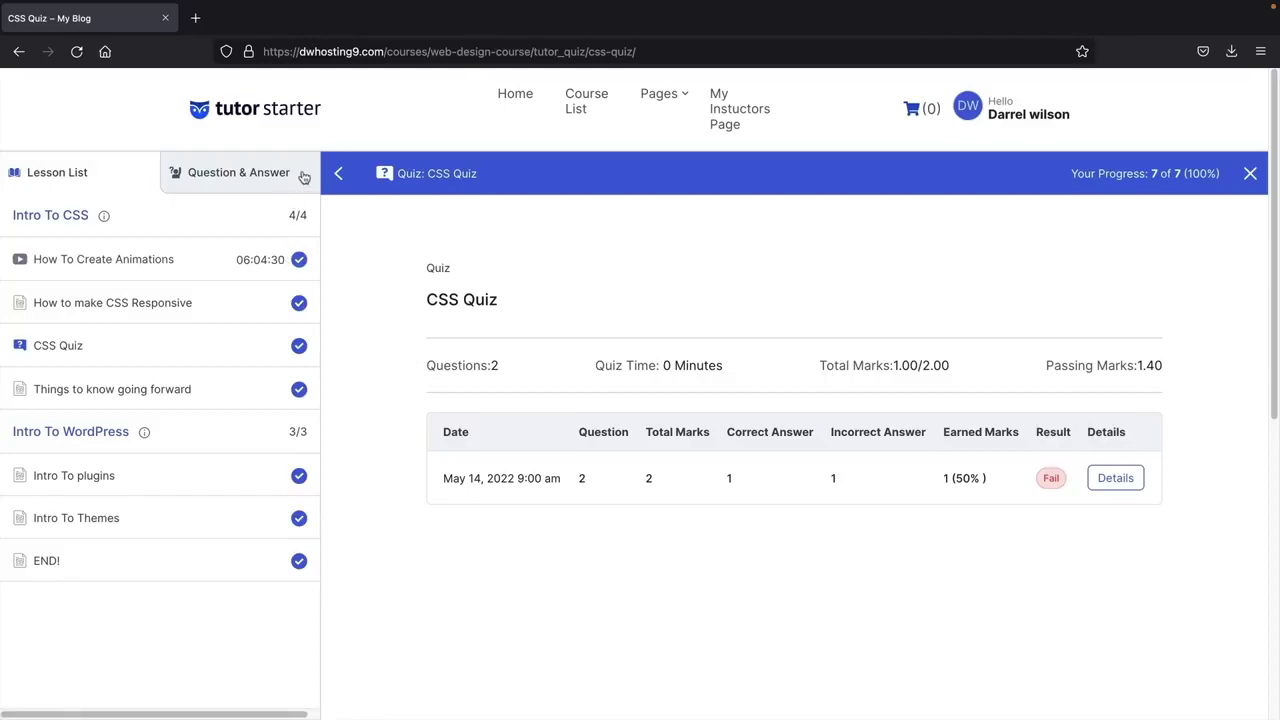
drag(990, 478, 924, 505)
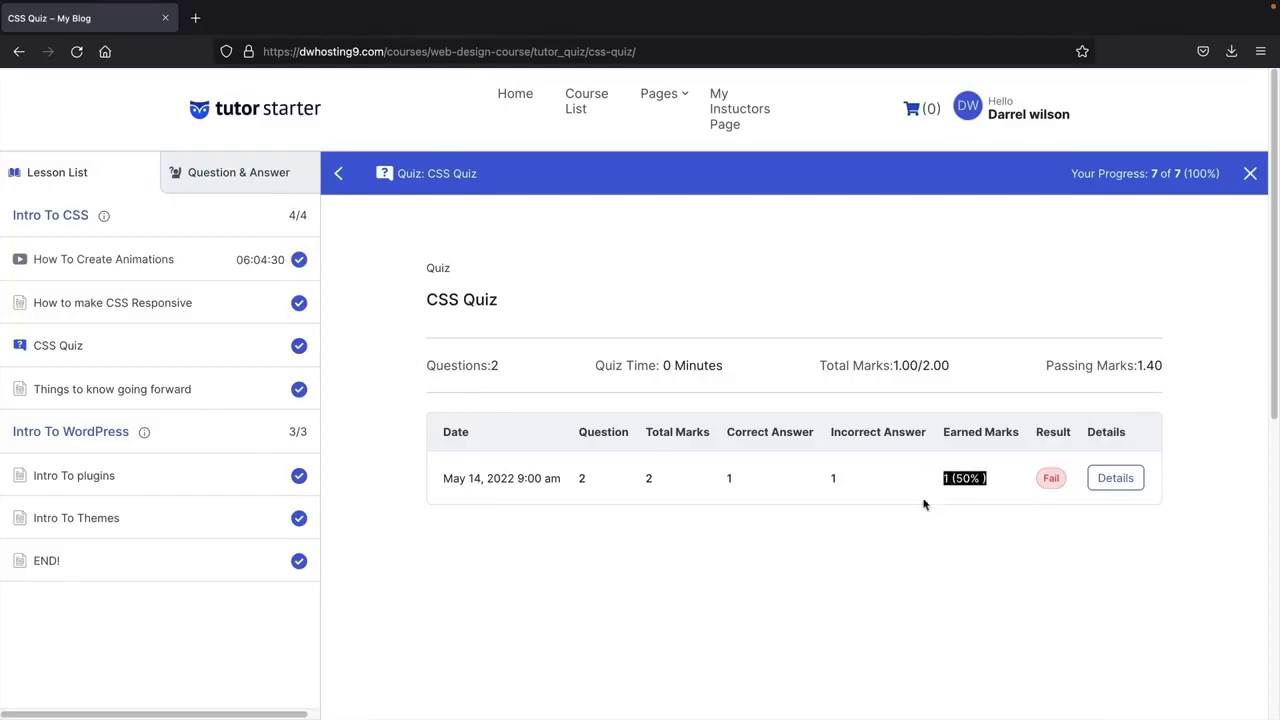
click(924, 505)
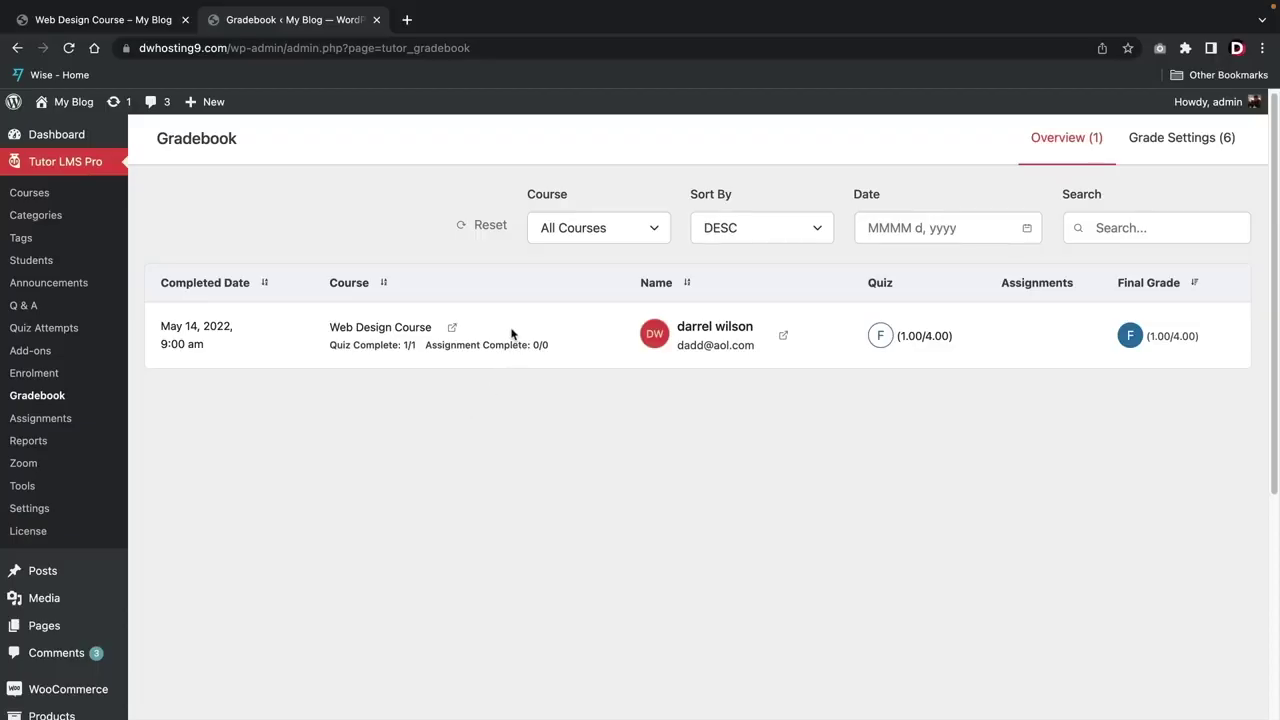
- Review the Web Design Course's quiz completion count, F quiz grade, and Quiz and Assignments columns
drag(337, 345, 570, 358)
double_click(879, 336)
click(917, 370)
drag(878, 284, 895, 285)
drag(1001, 283, 1078, 285)
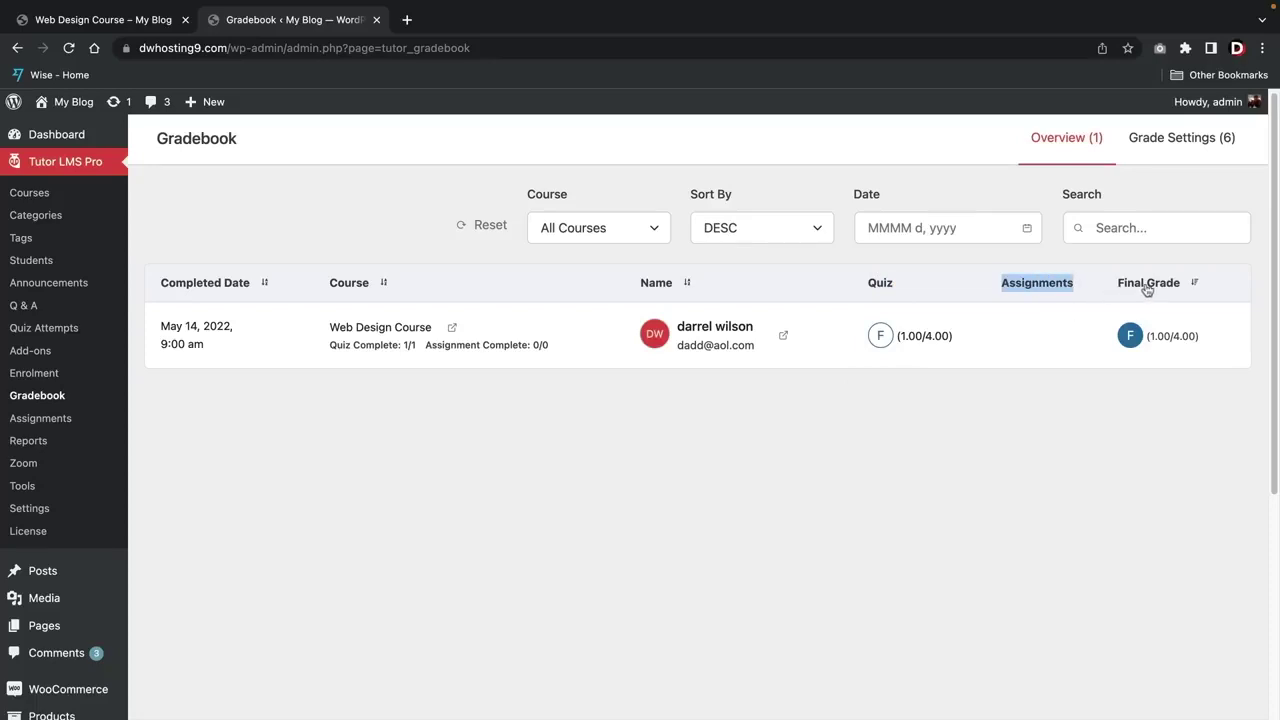
click(1162, 447)
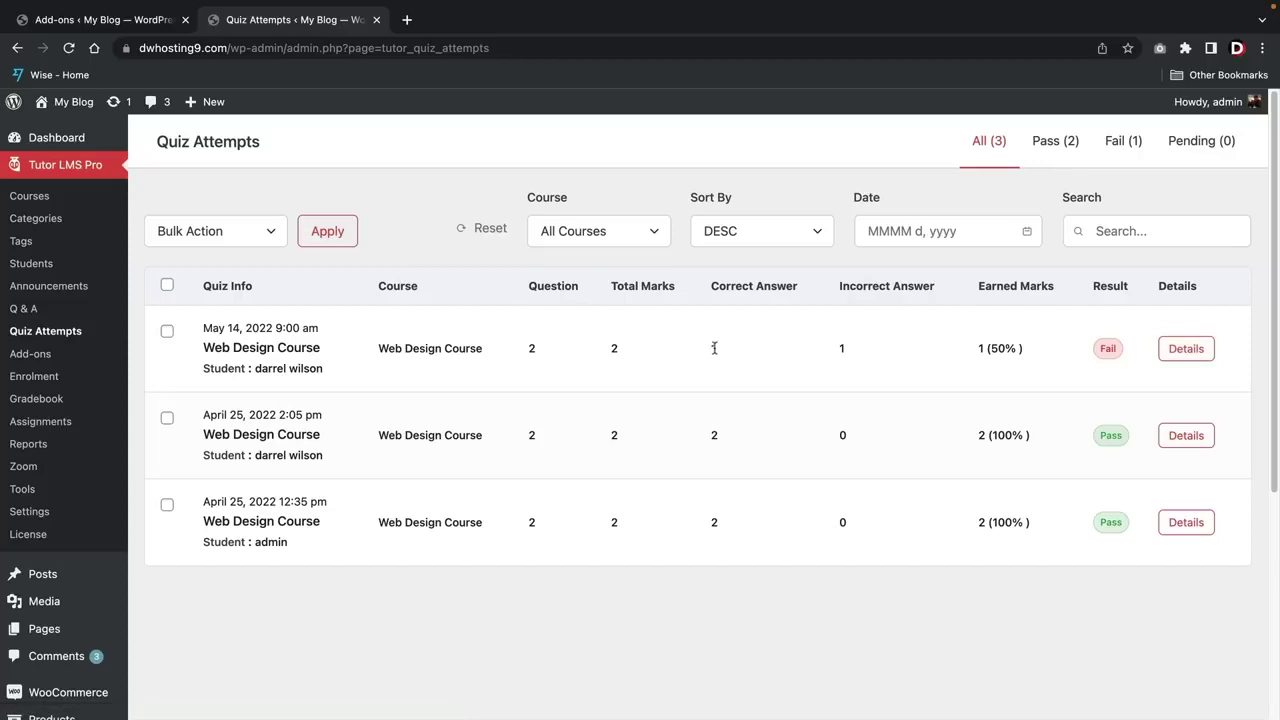
- Open the failed attempt's details and review its Questions, Given Answer and Correct Answer columns
click(1190, 352)
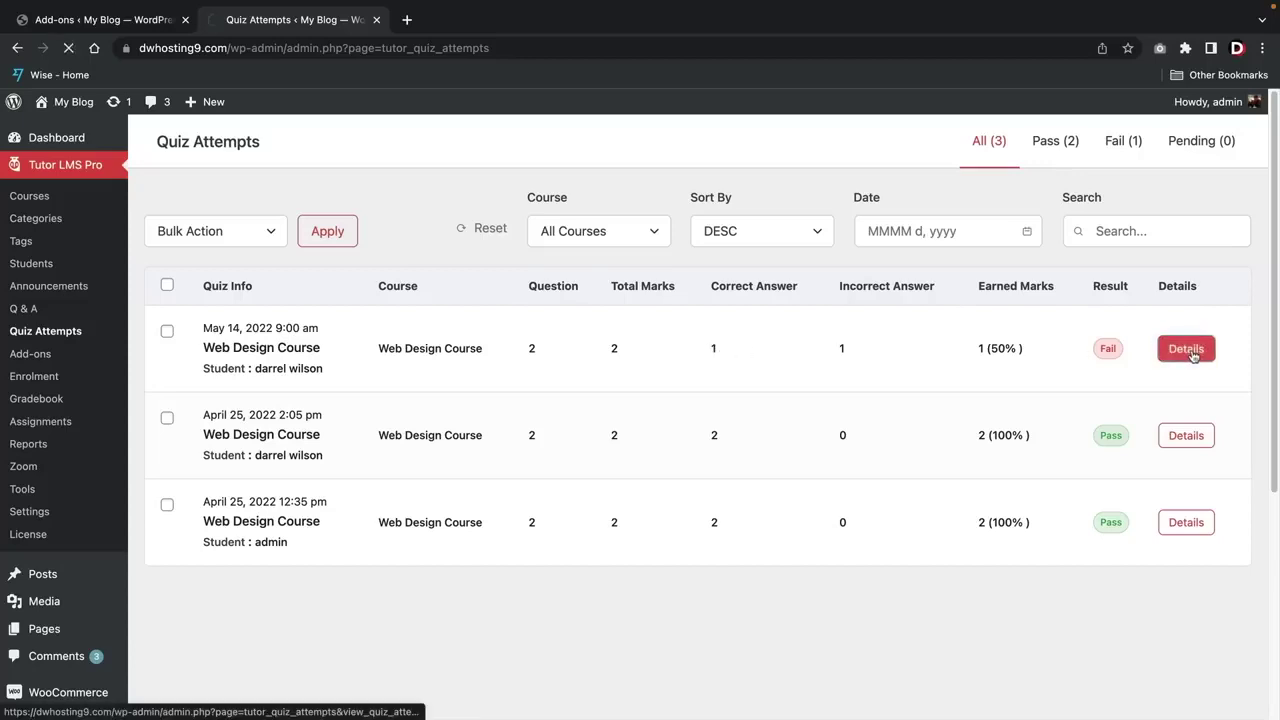
scroll(920, 388, down, 2)
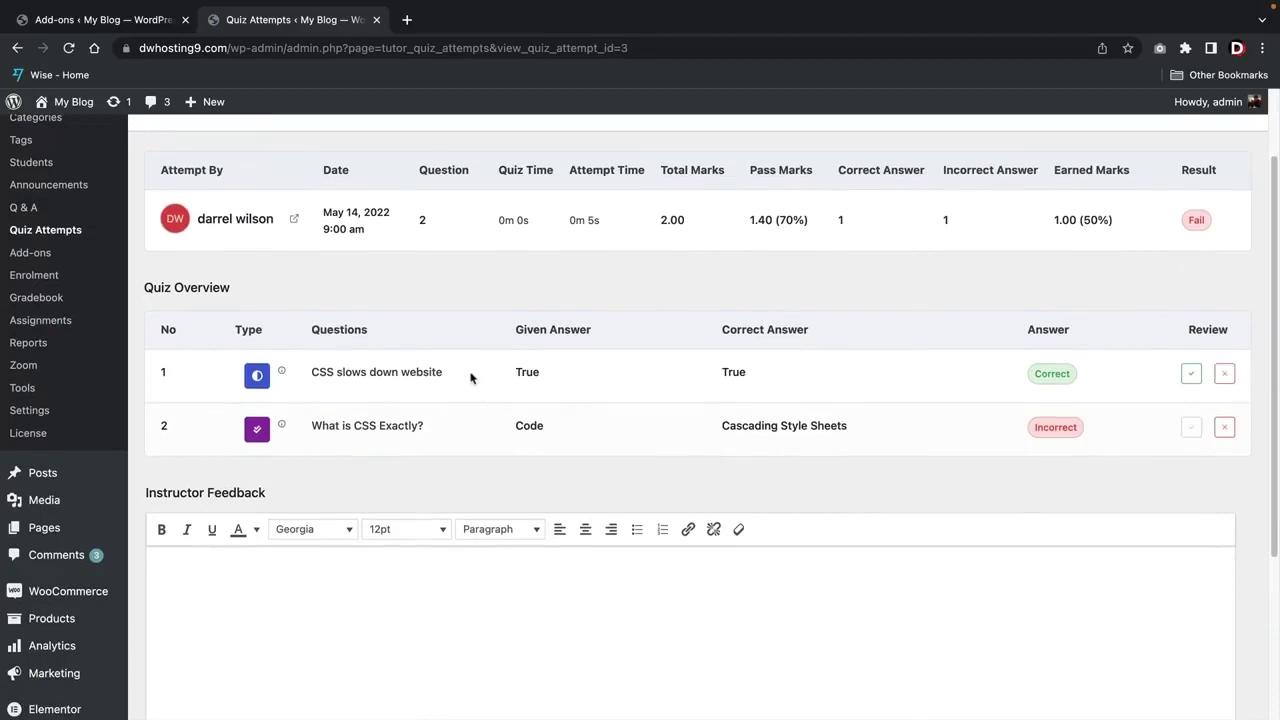
drag(300, 334, 386, 334)
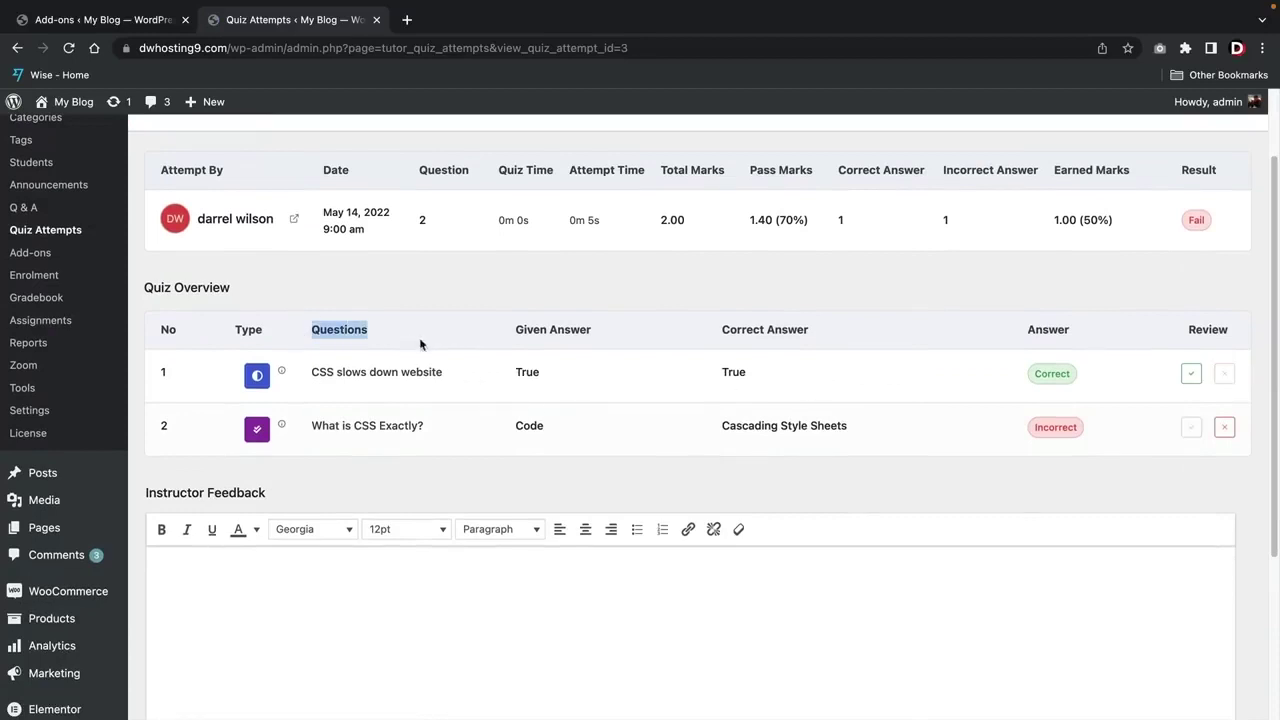
drag(508, 334, 628, 334)
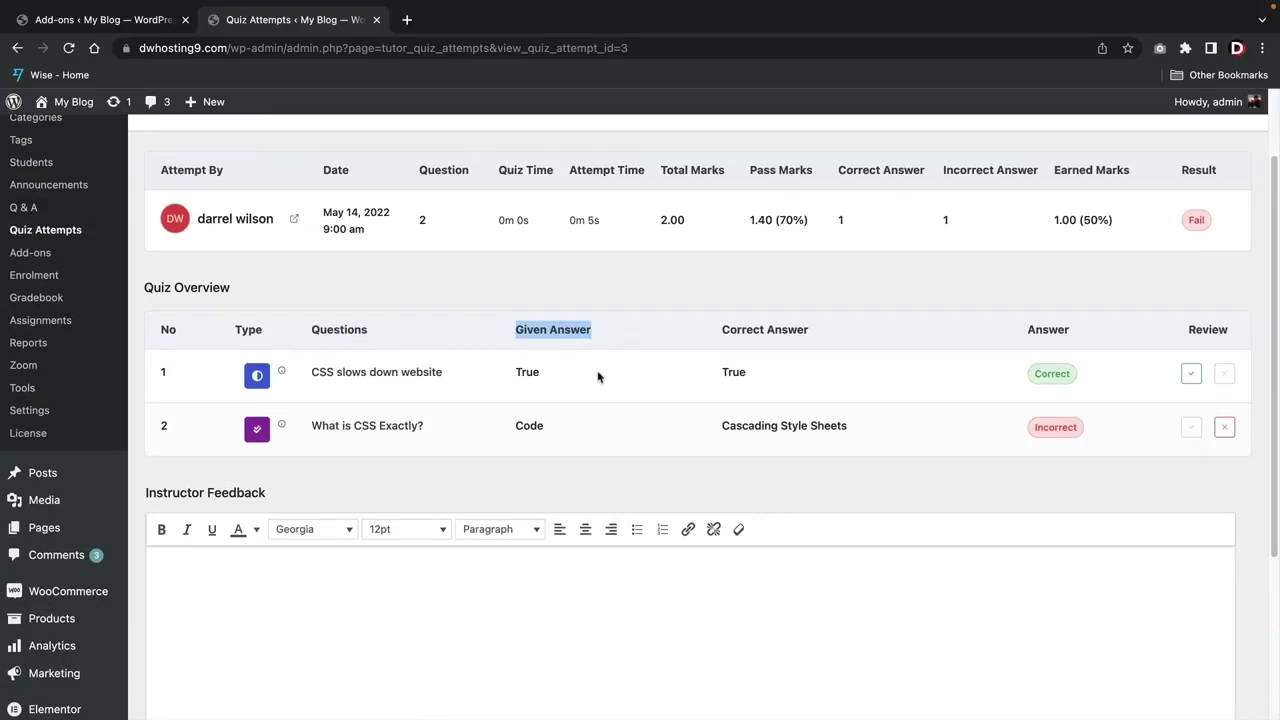
drag(721, 333, 812, 335)
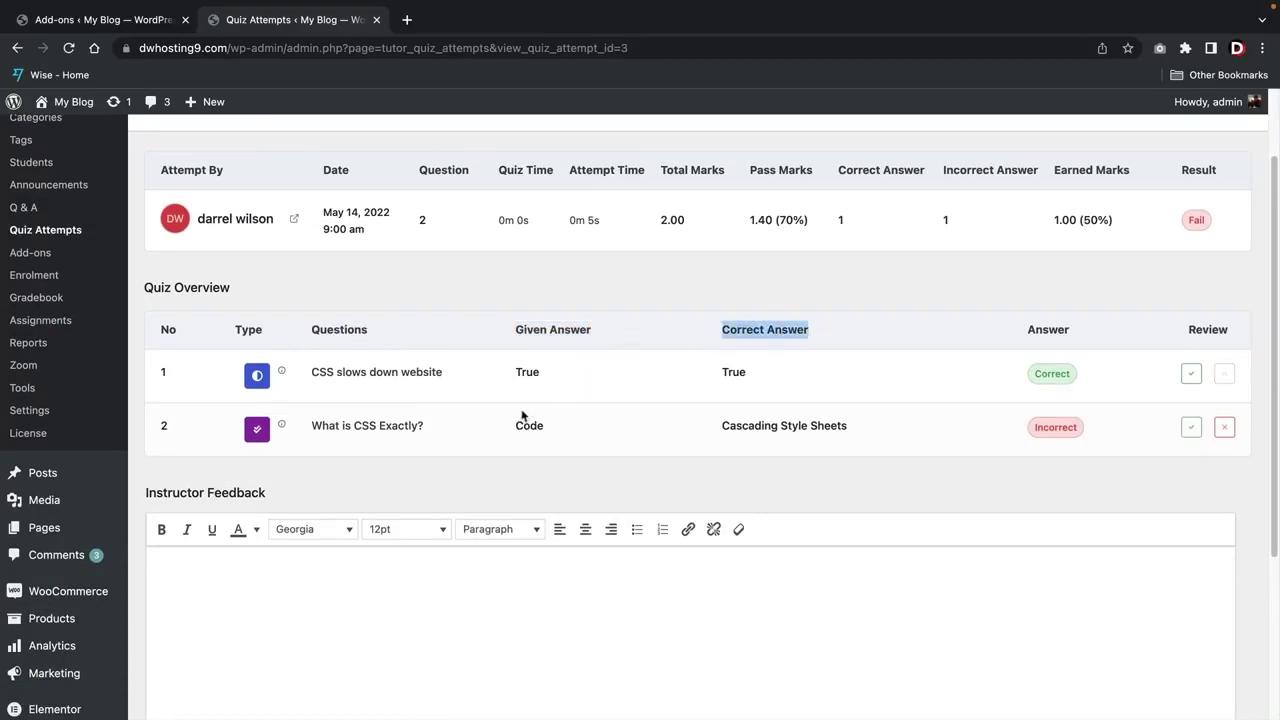
- Compare the student's wrong answer 'Code' with the correct 'Cascading Style Sheets'
drag(514, 426, 554, 426)
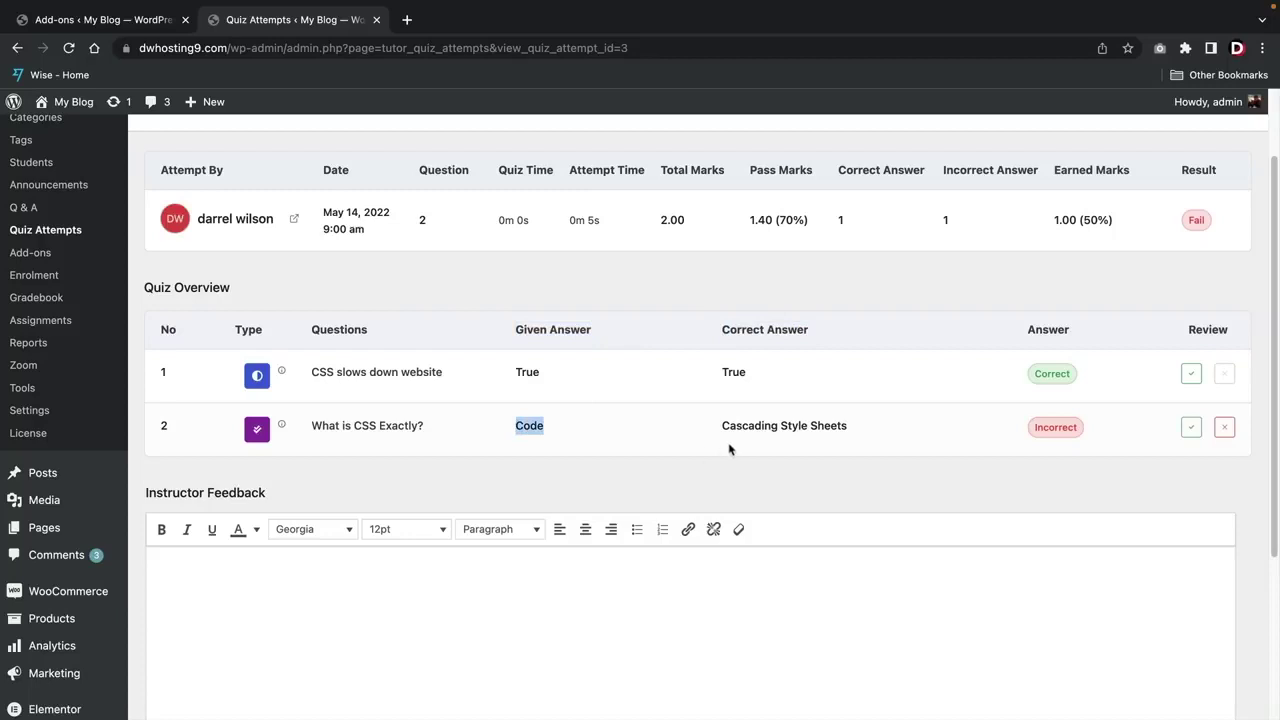
drag(718, 333, 823, 333)
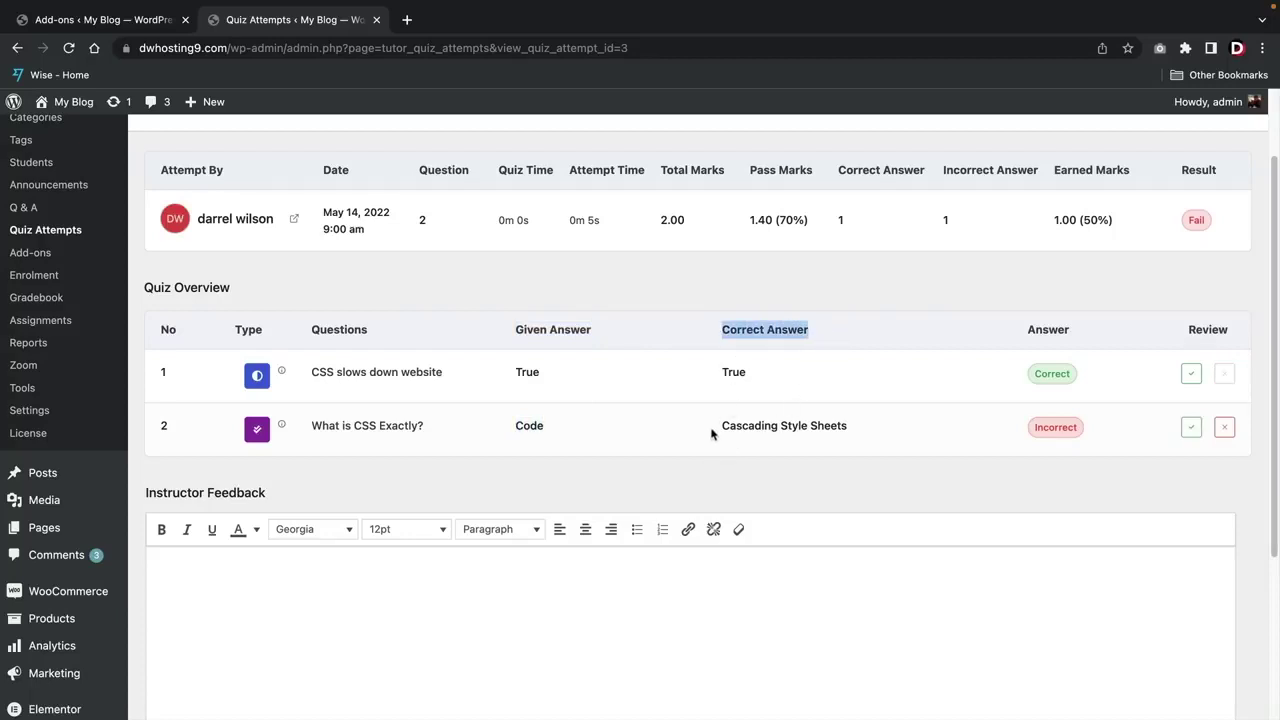
drag(712, 433, 855, 437)
click(856, 438)
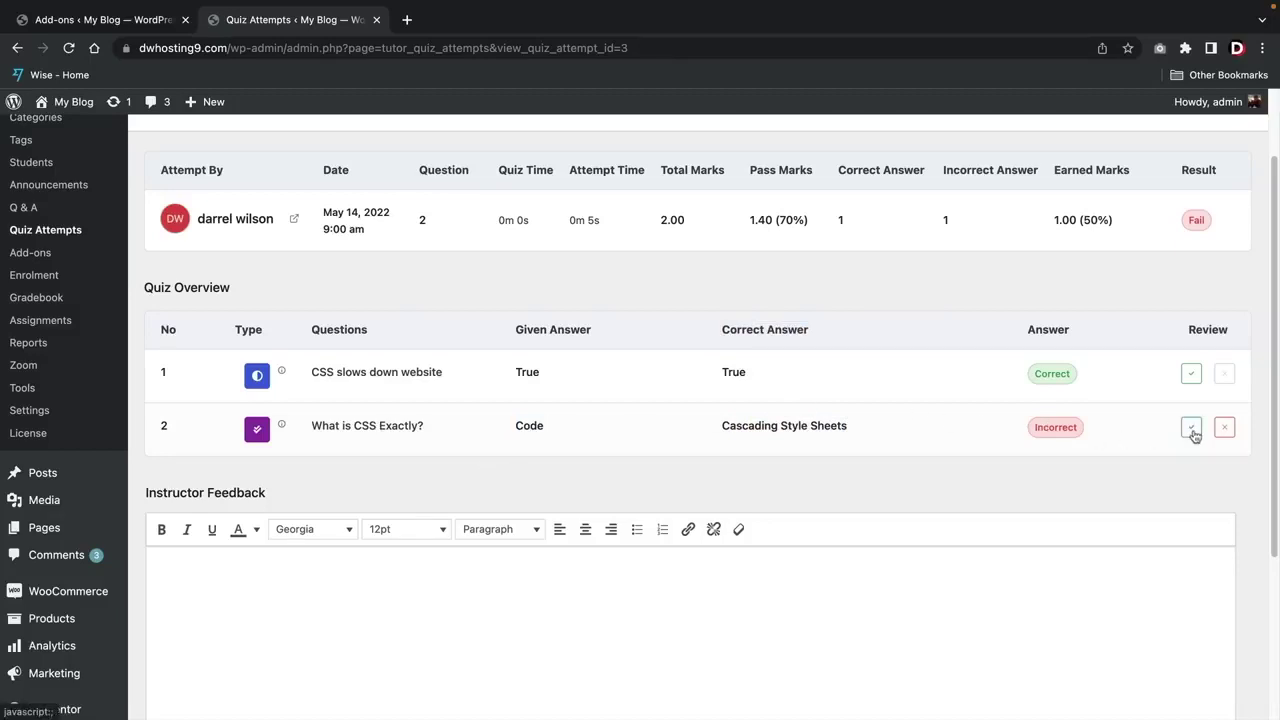
drag(712, 426, 912, 420)
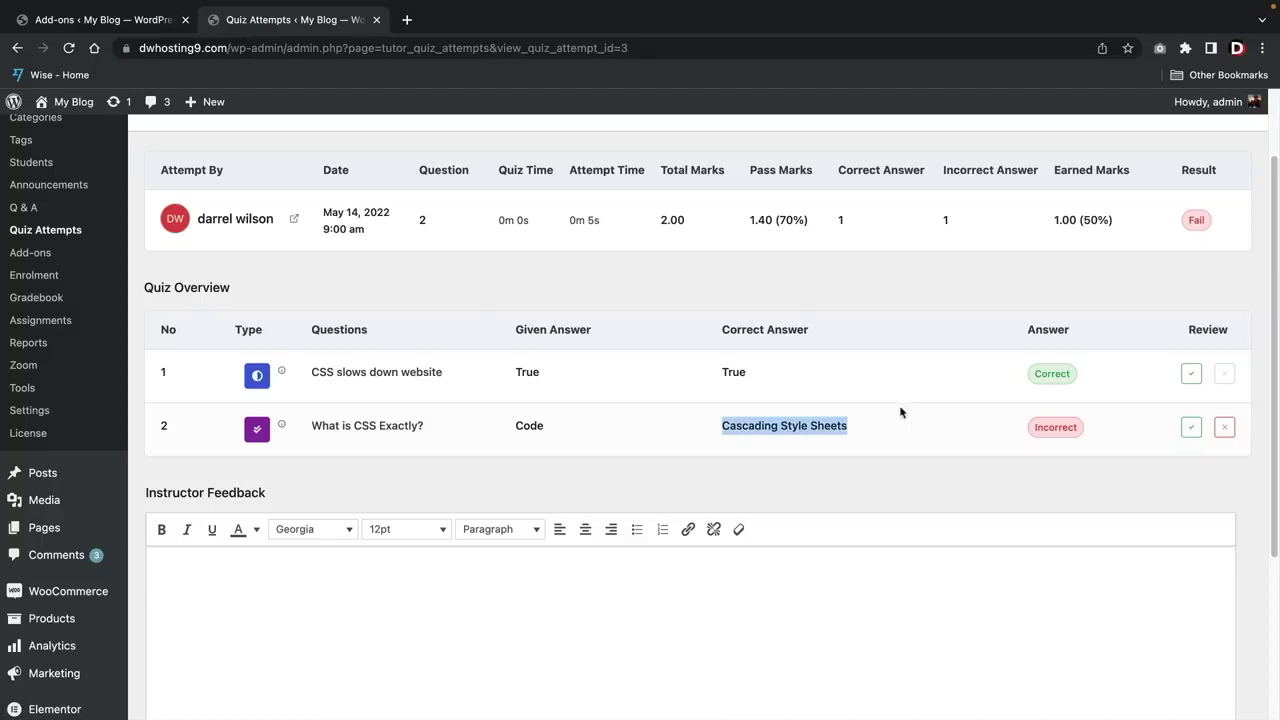
scroll(718, 411, up, 1)
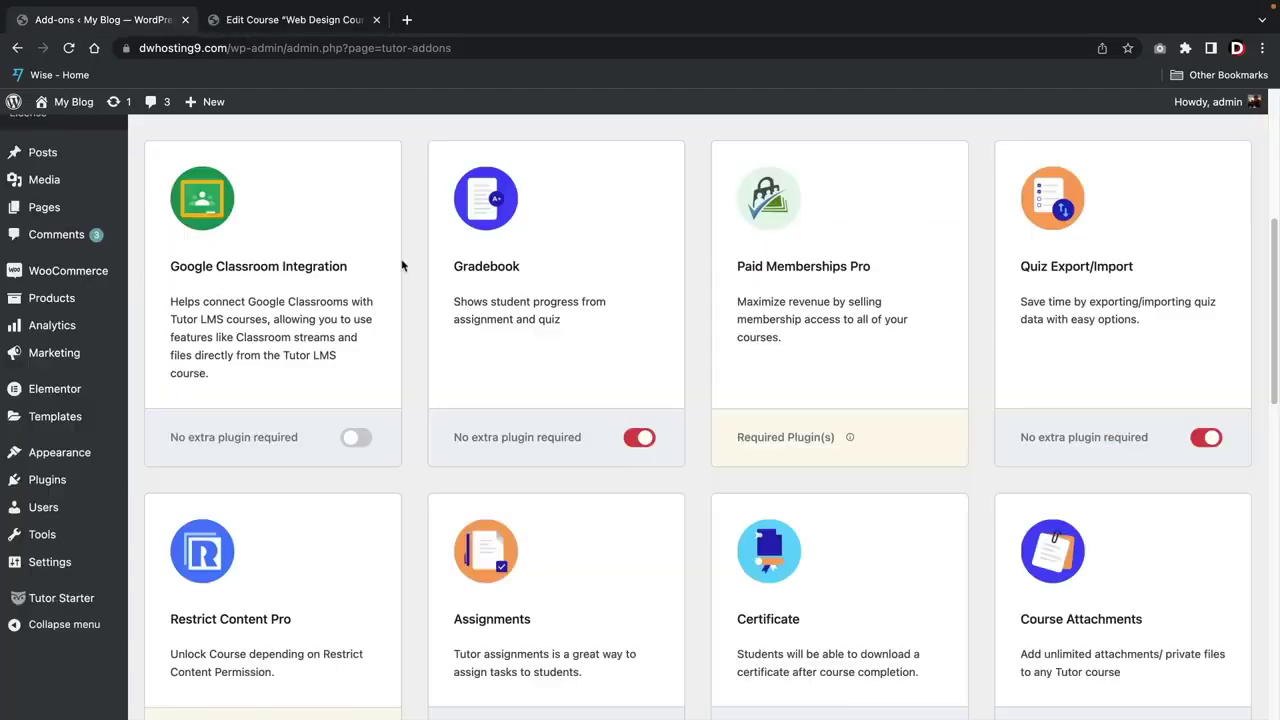
- Export Quiz 1: CSS Quiz from the Web Design Course as a CSV file
drag(1019, 272, 1185, 263)
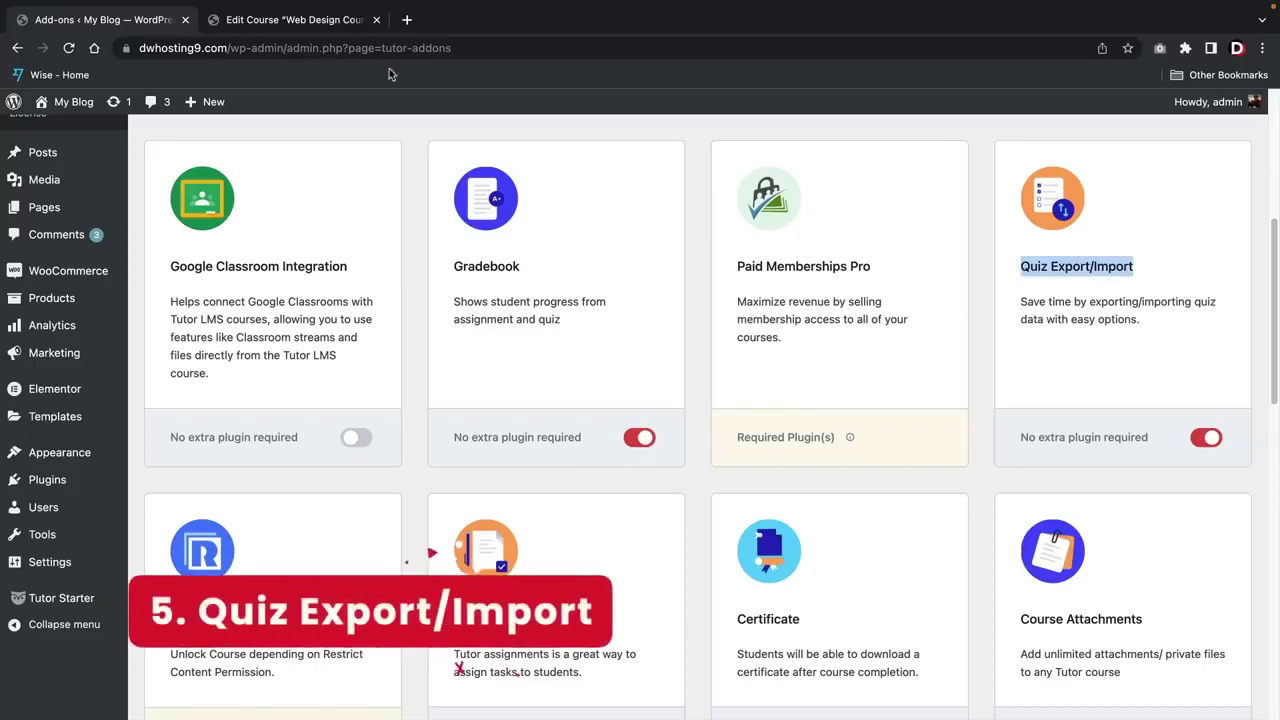
click(308, 24)
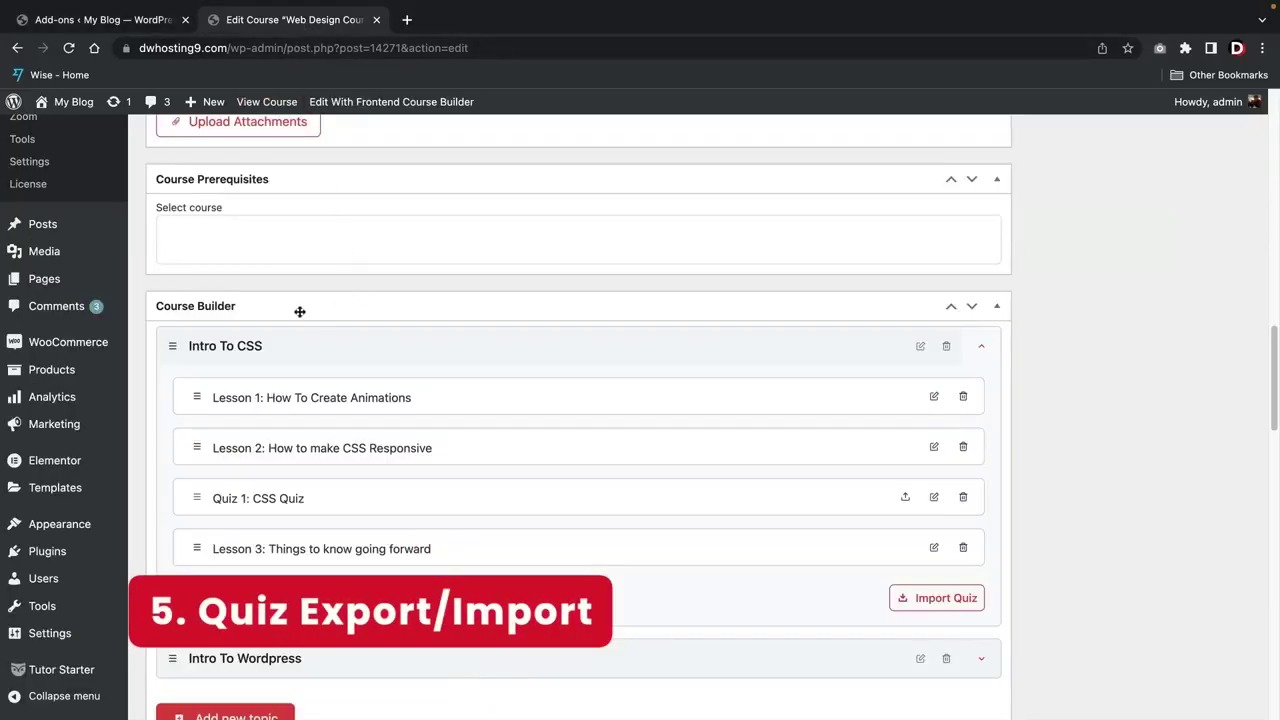
scroll(283, 335, down, 1)
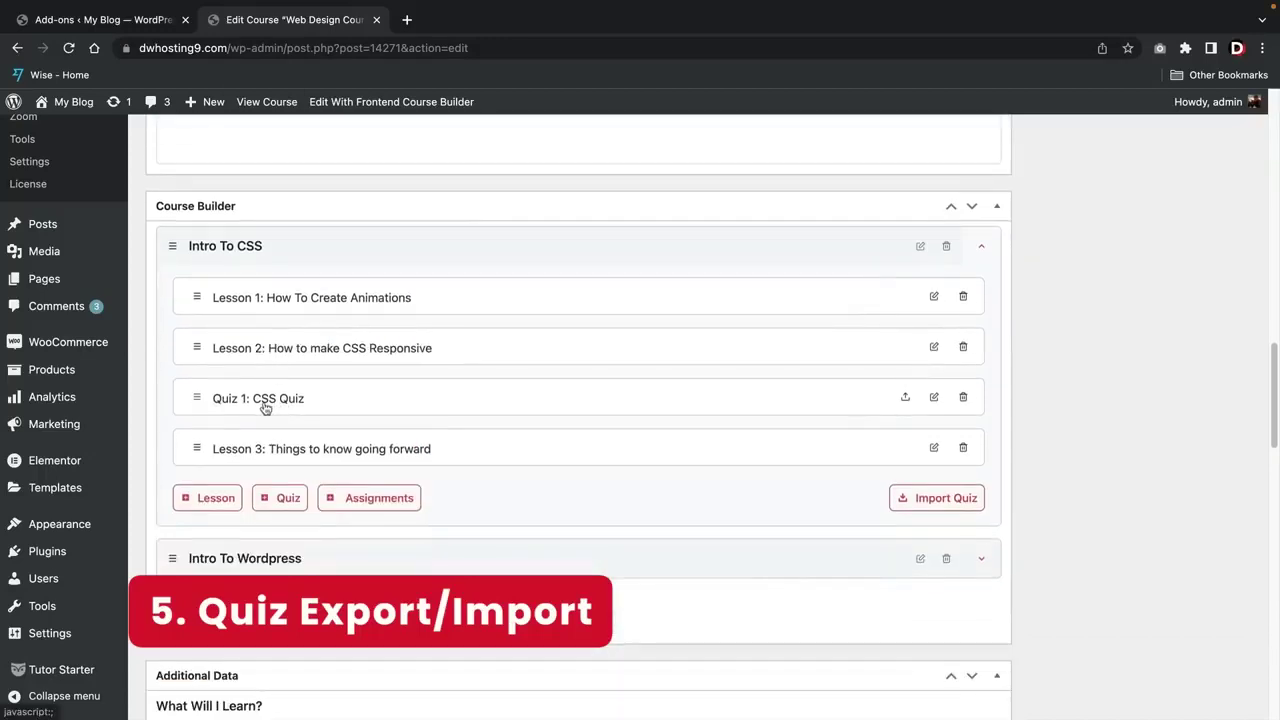
click(905, 398)
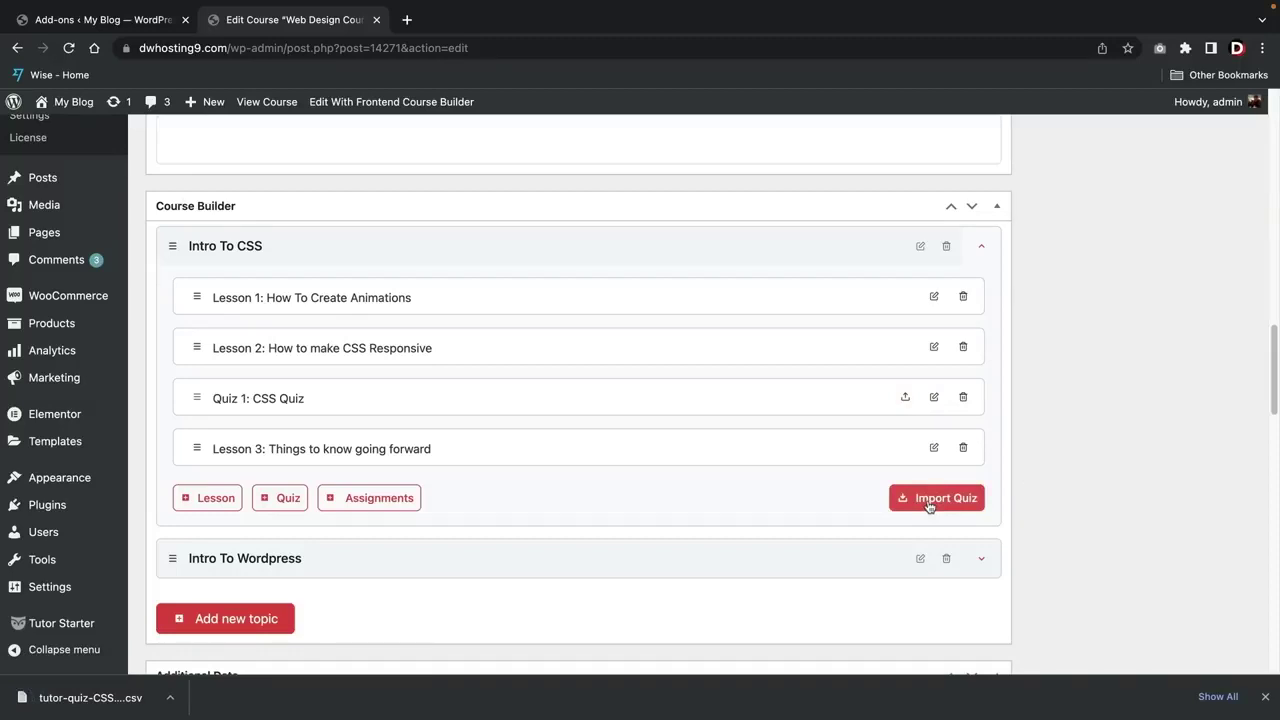
- Try Import Quiz, cancel without importing, and return to the Add-ons page
click(928, 500)
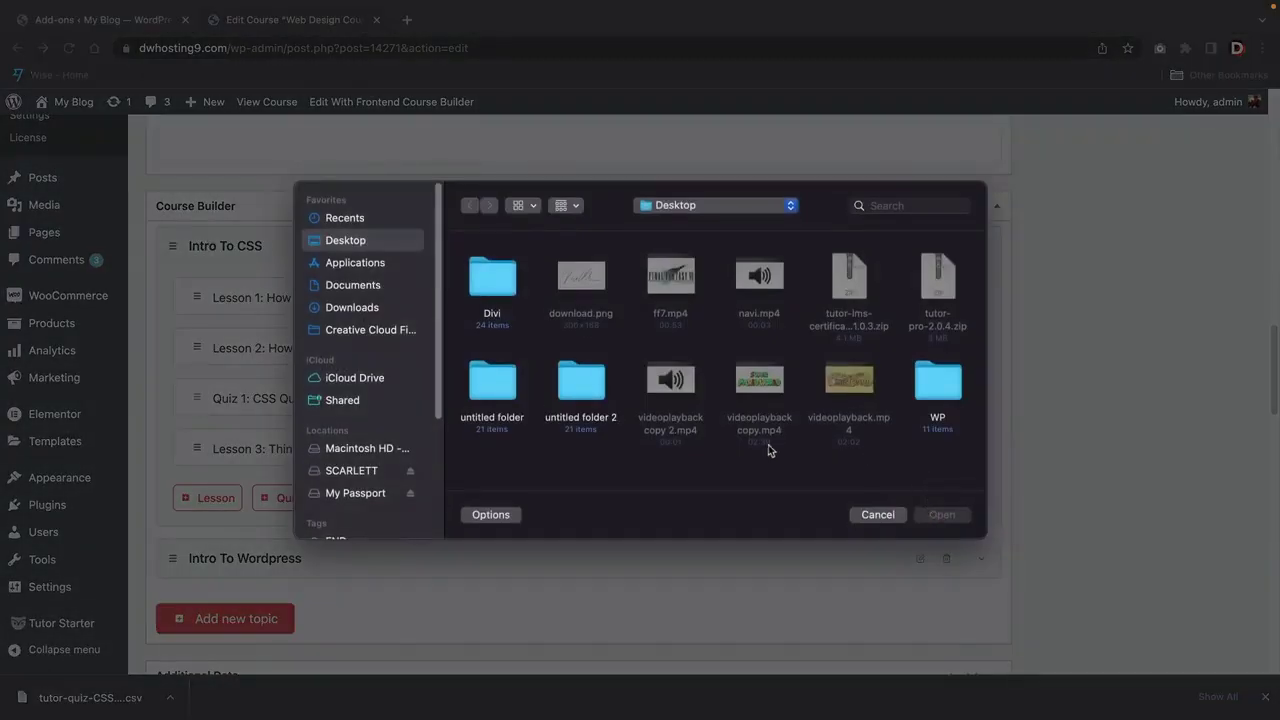
click(877, 514)
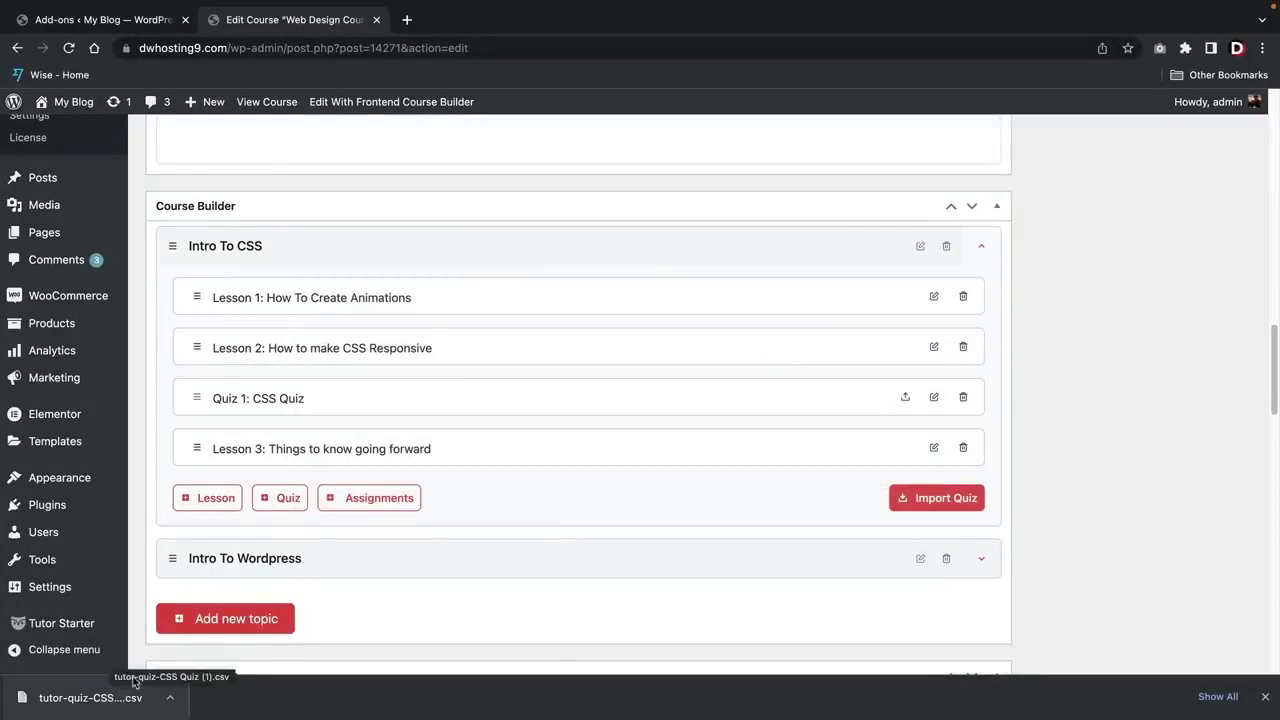
key(ctrl+shift+Tab)
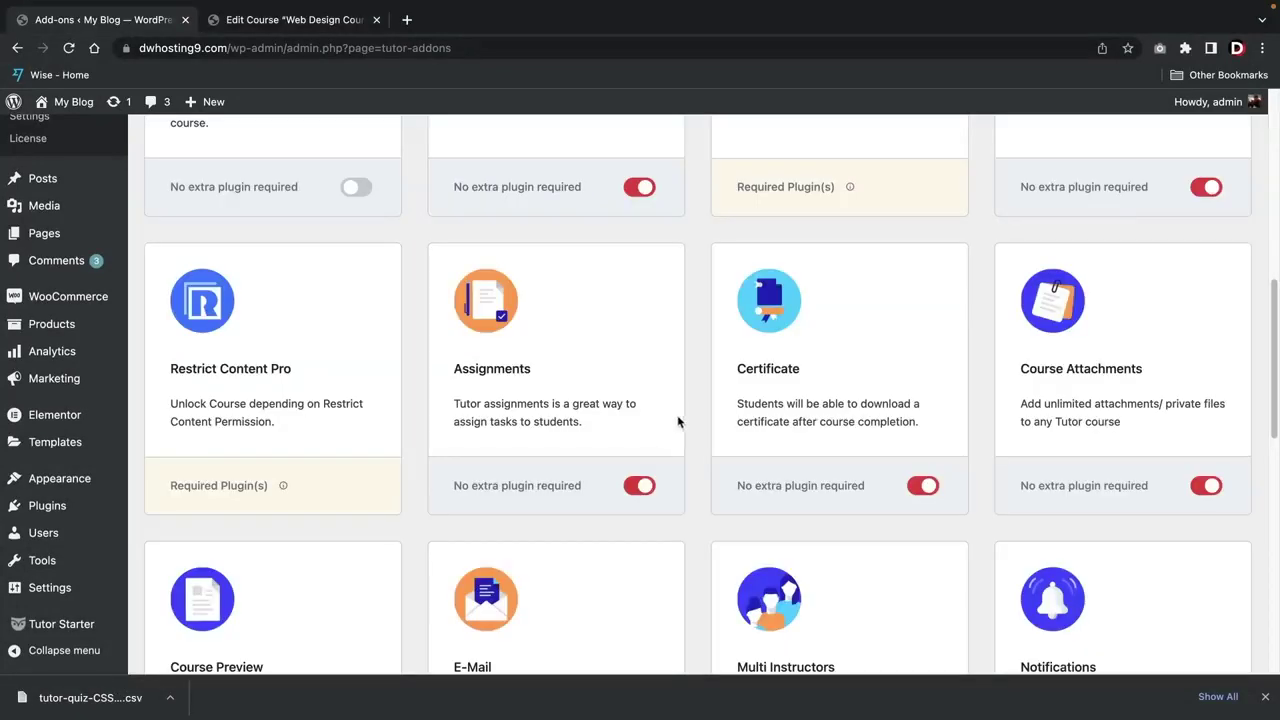
- Leave the Assignments add-on description and return to the Web Design Course editor
mouse_move(677, 420)
mouse_down()
mouse_move(443, 366)
mouse_move(457, 402)
mouse_move(643, 405)
mouse_move(654, 423)
mouse_up()
click(655, 424)
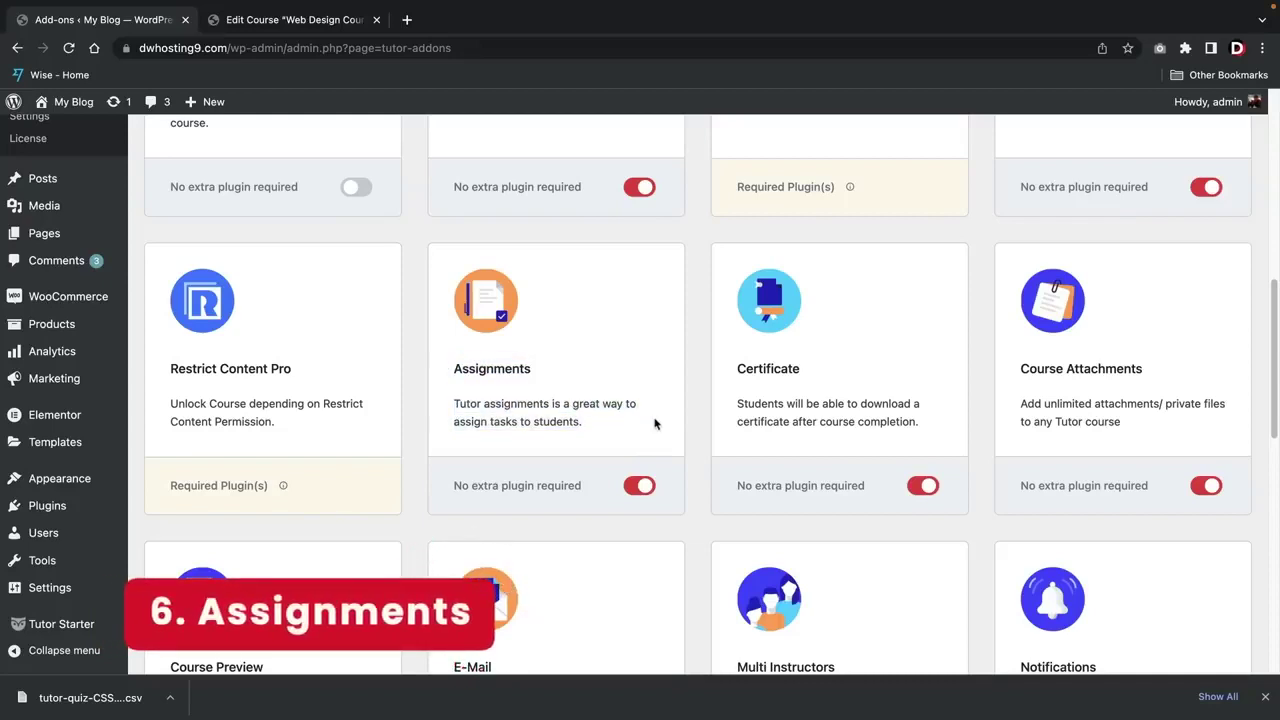
click(311, 33)
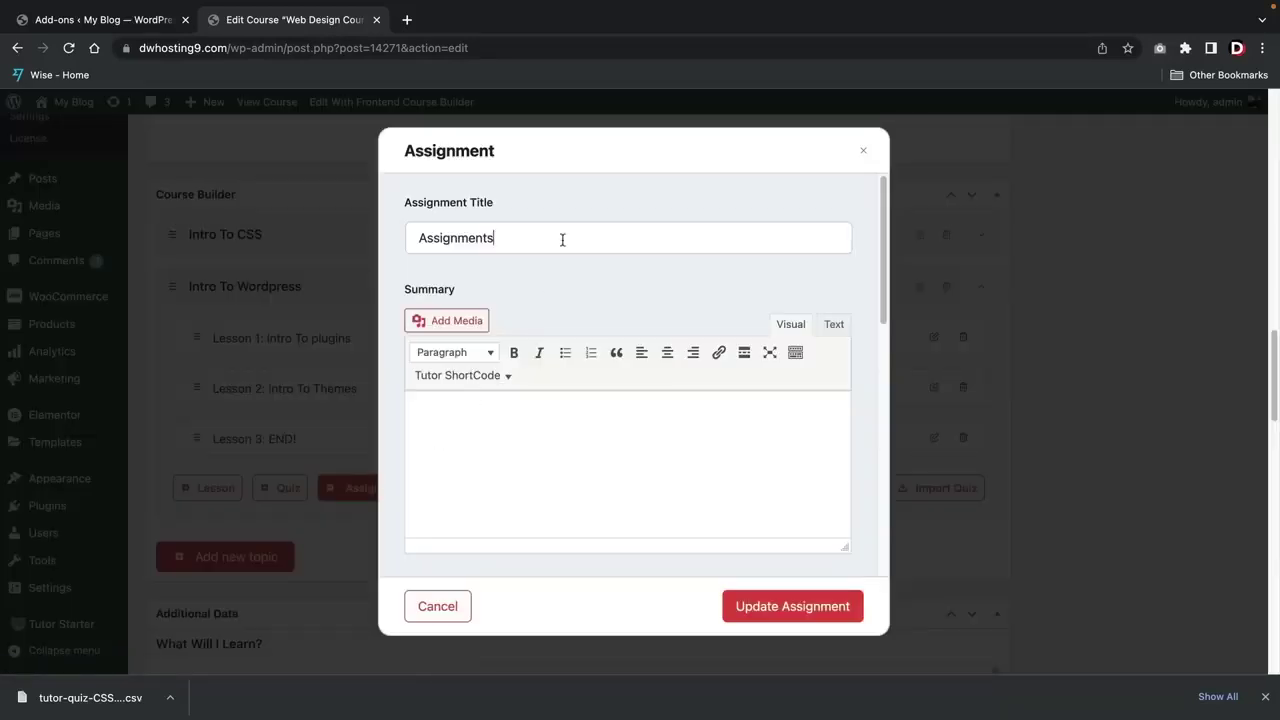
- Title the assignment 'Tell Me How To Make a Website with wordpress?'
triple_click(562, 240)
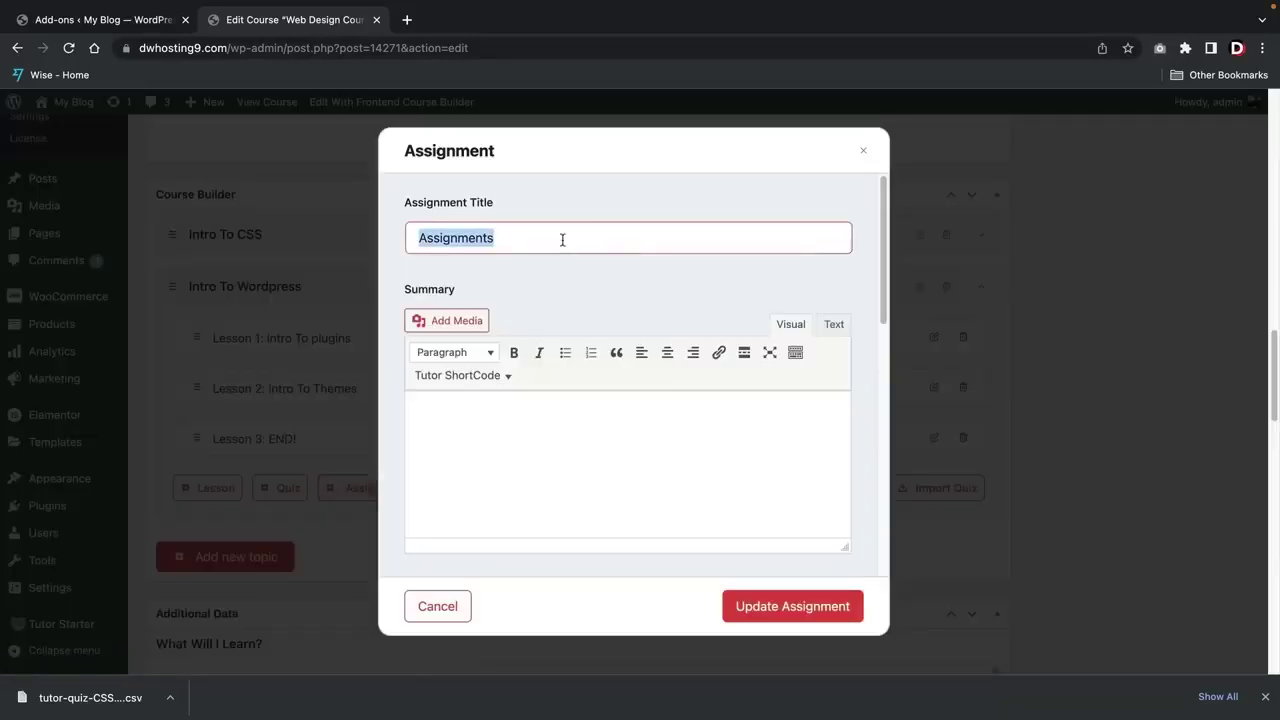
text(T)
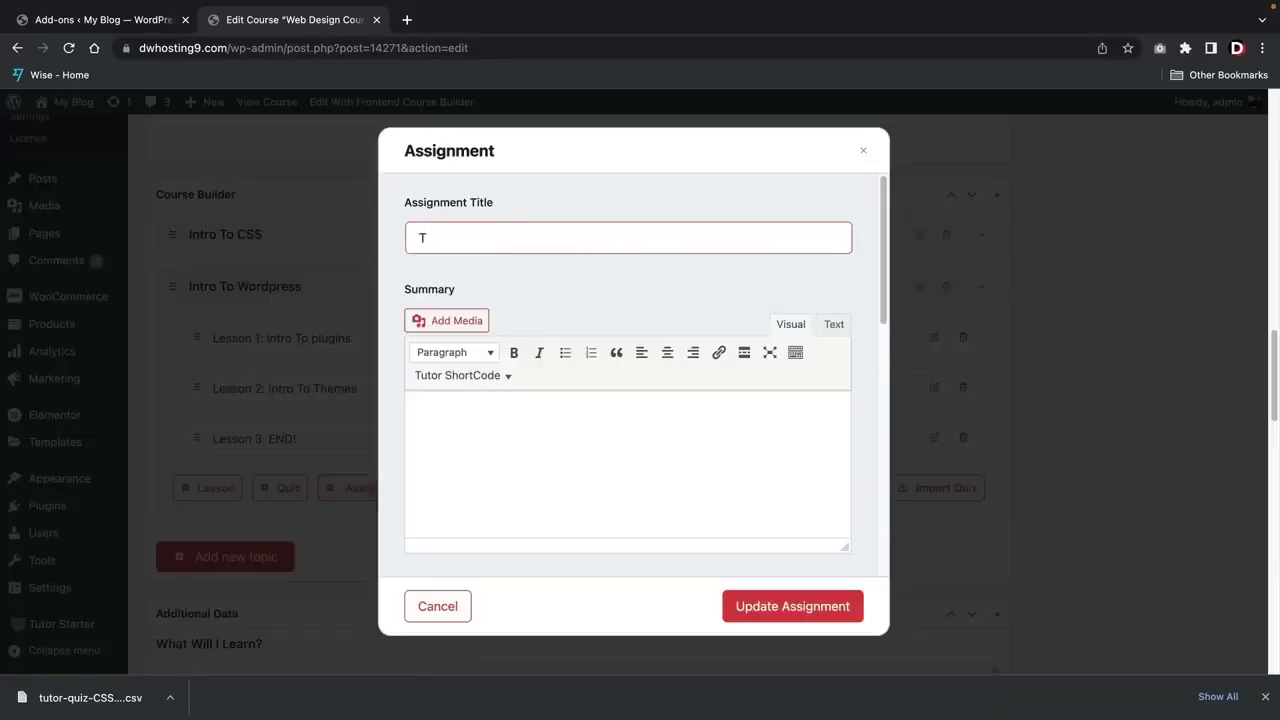
text(ell Me How To MAke a)
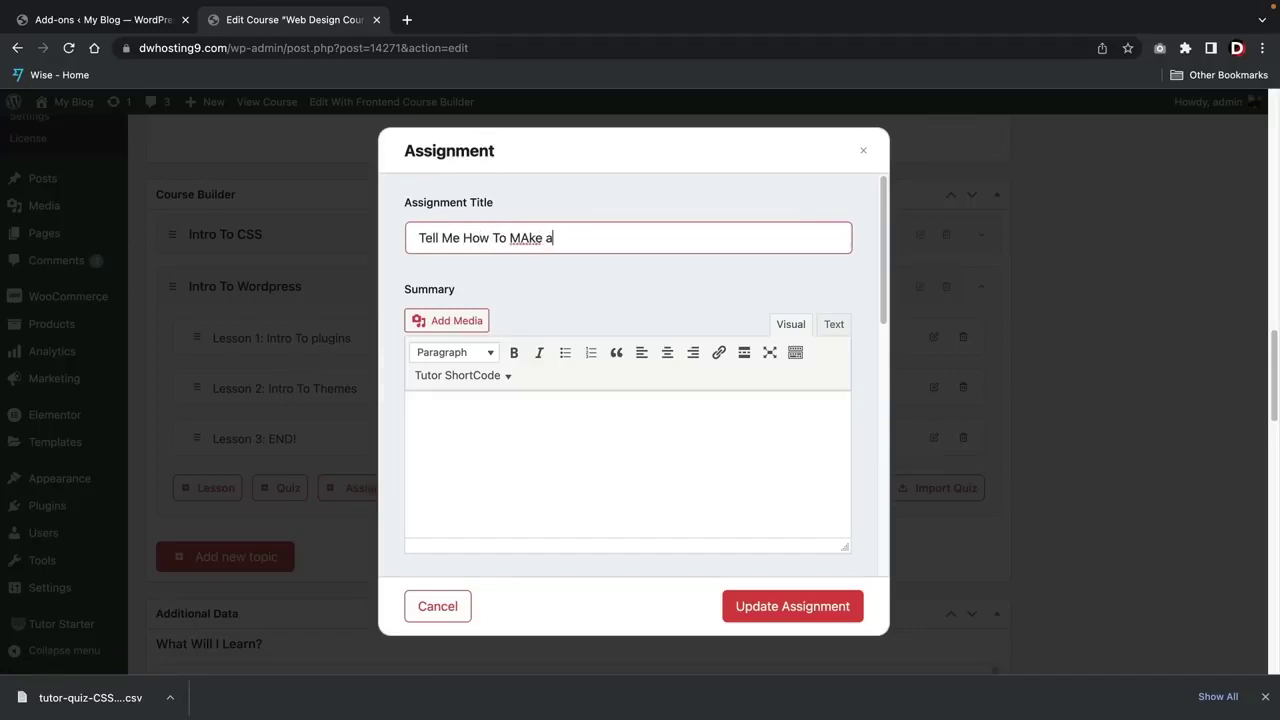
text( Website with wordpress?)
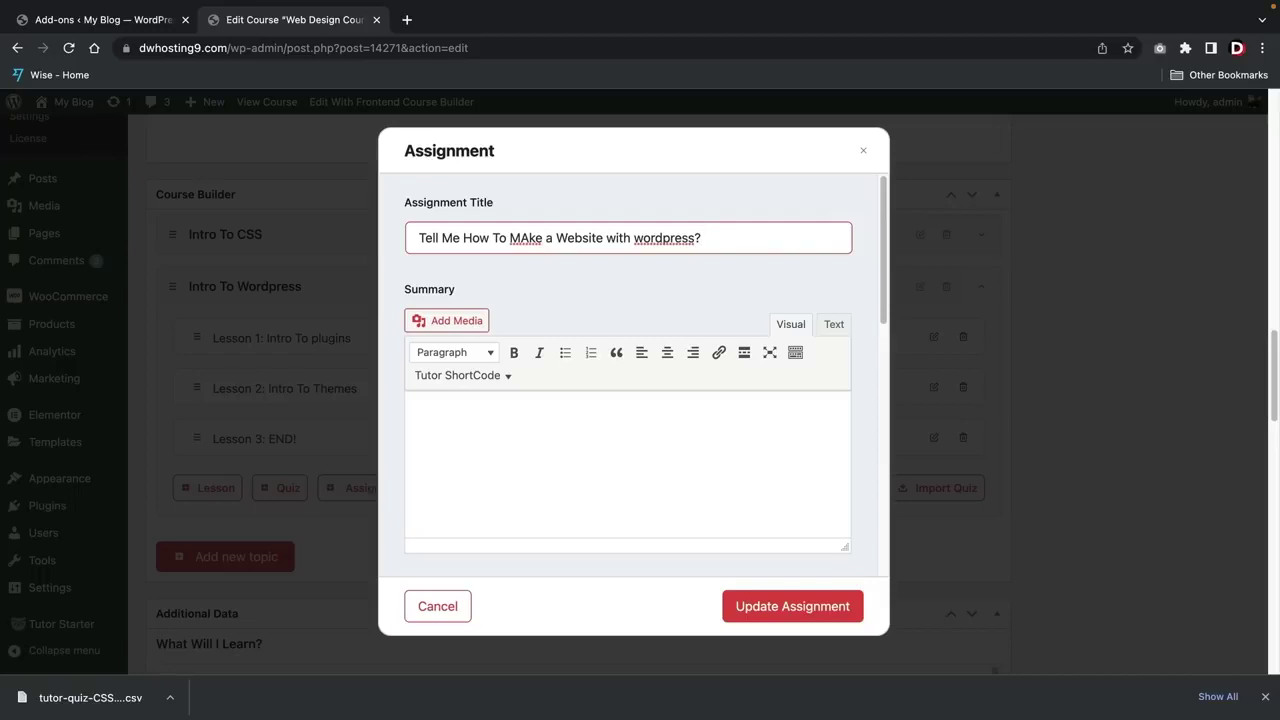
click(529, 238)
key(BackSpace)
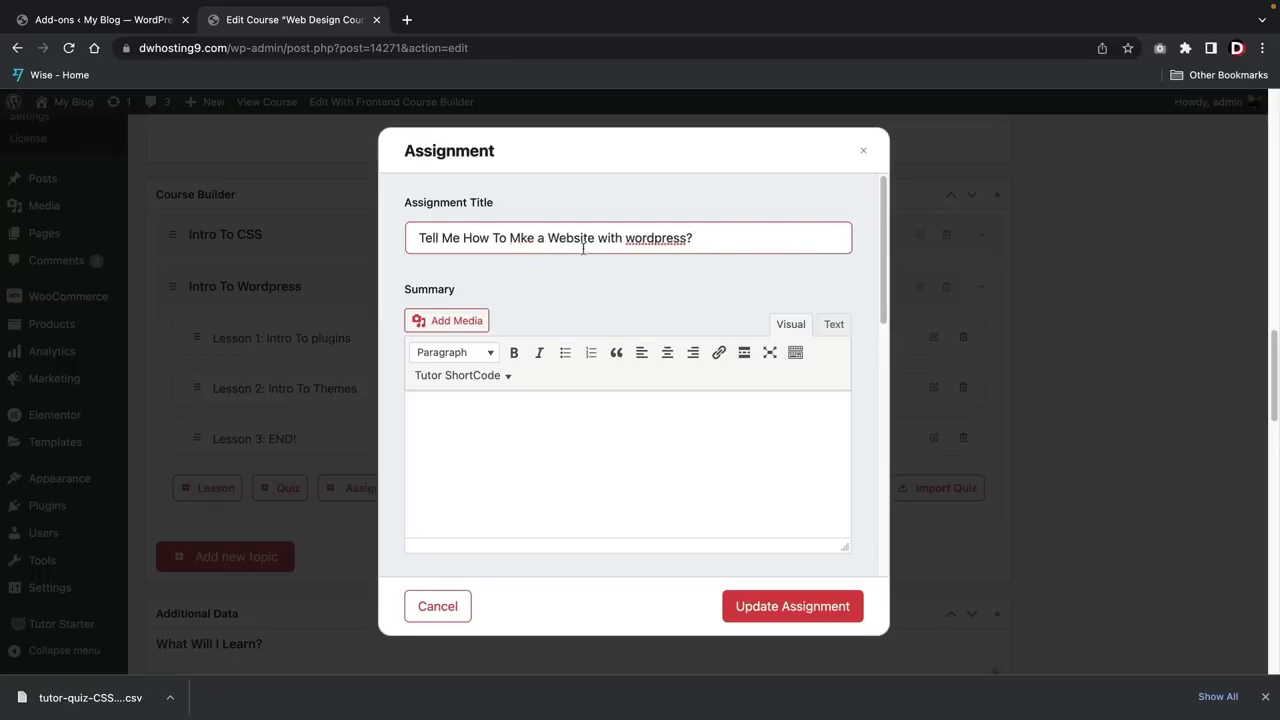
text(a)
- Write the summary 'Explain from the basics from hosting to wordpress, what do i do?'
click(554, 434)
scroll(556, 434, down, 2)
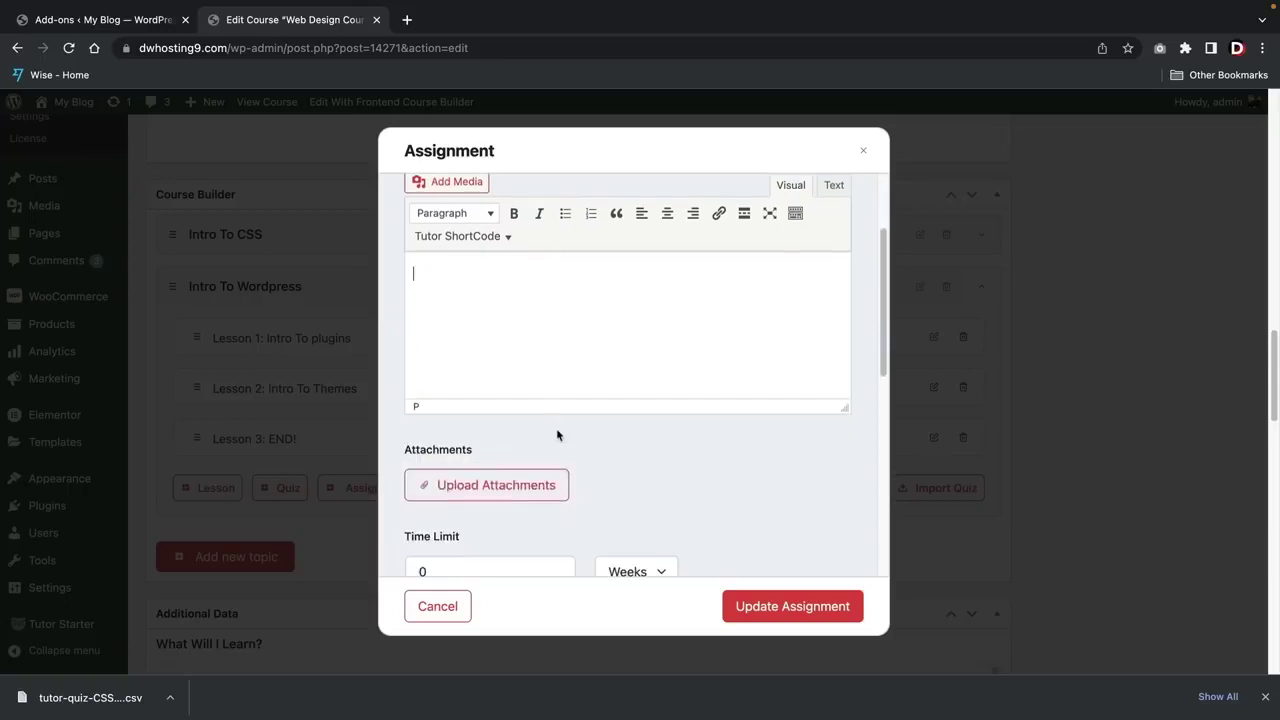
scroll(556, 430, up, 1)
scroll(513, 358, up, 1)
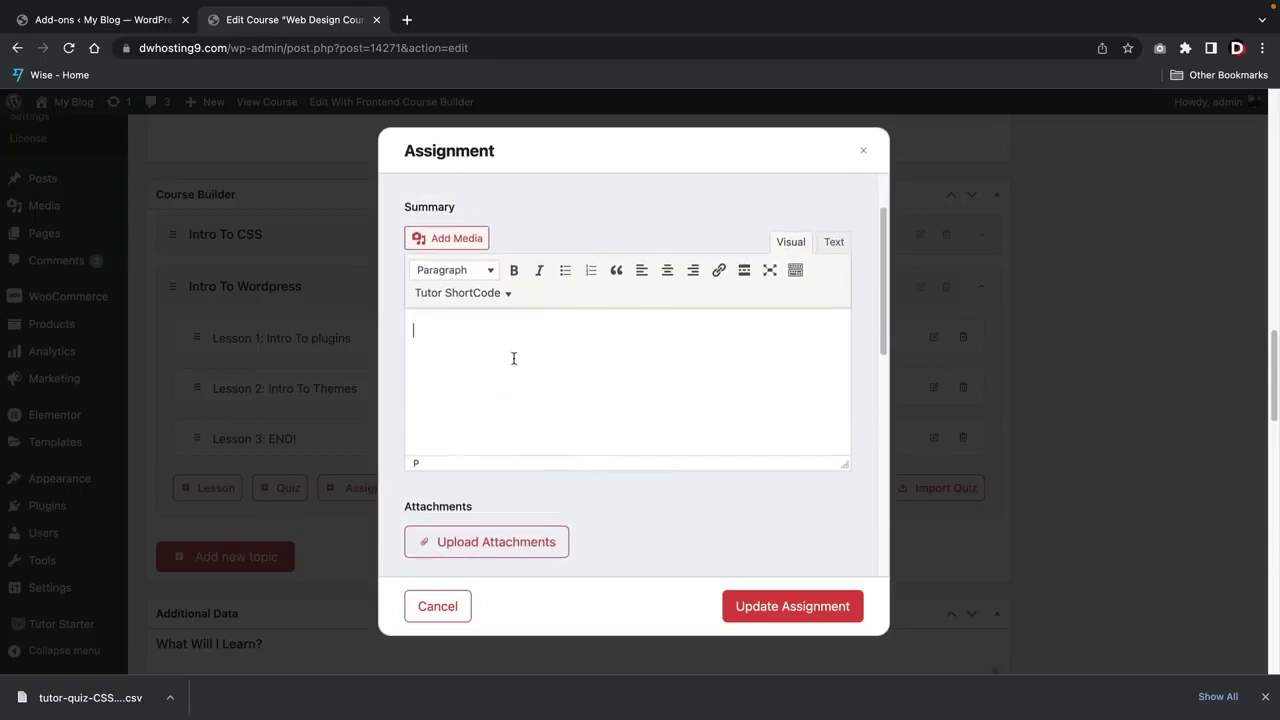
text(Explain fro)
key(BackSpace)
text(rom the basics fr)
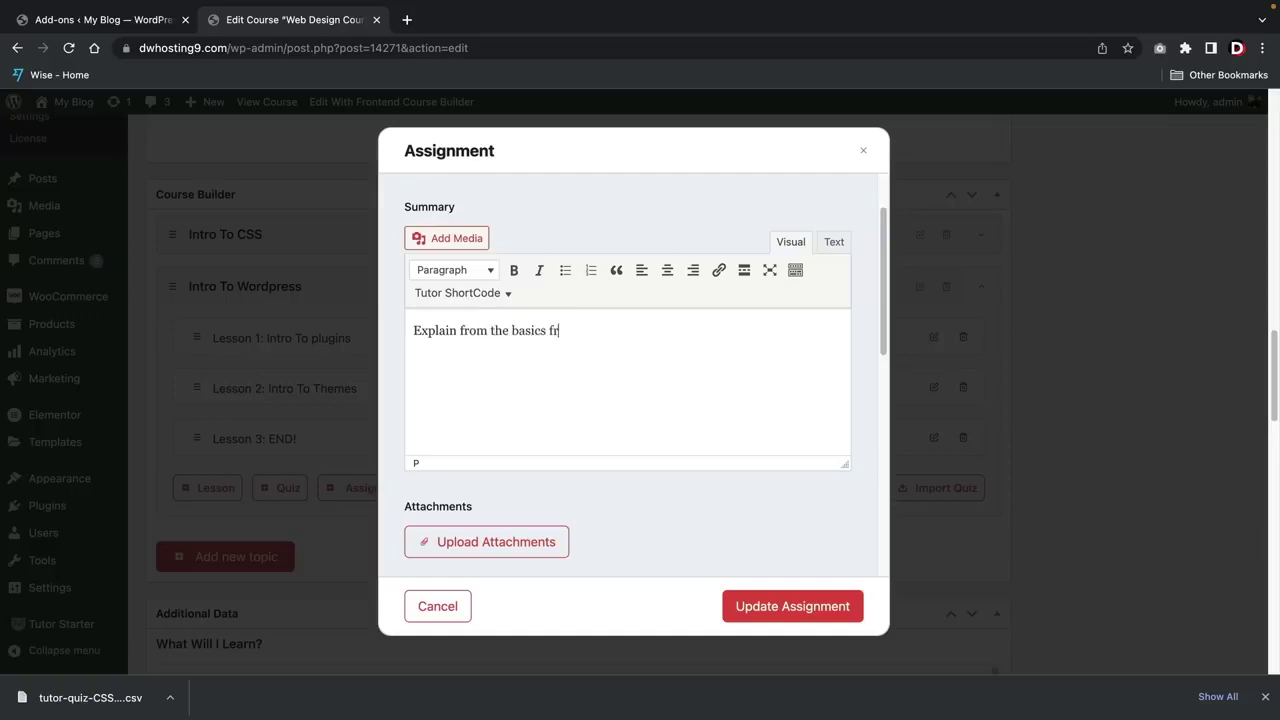
text(om hosting to wordpre)
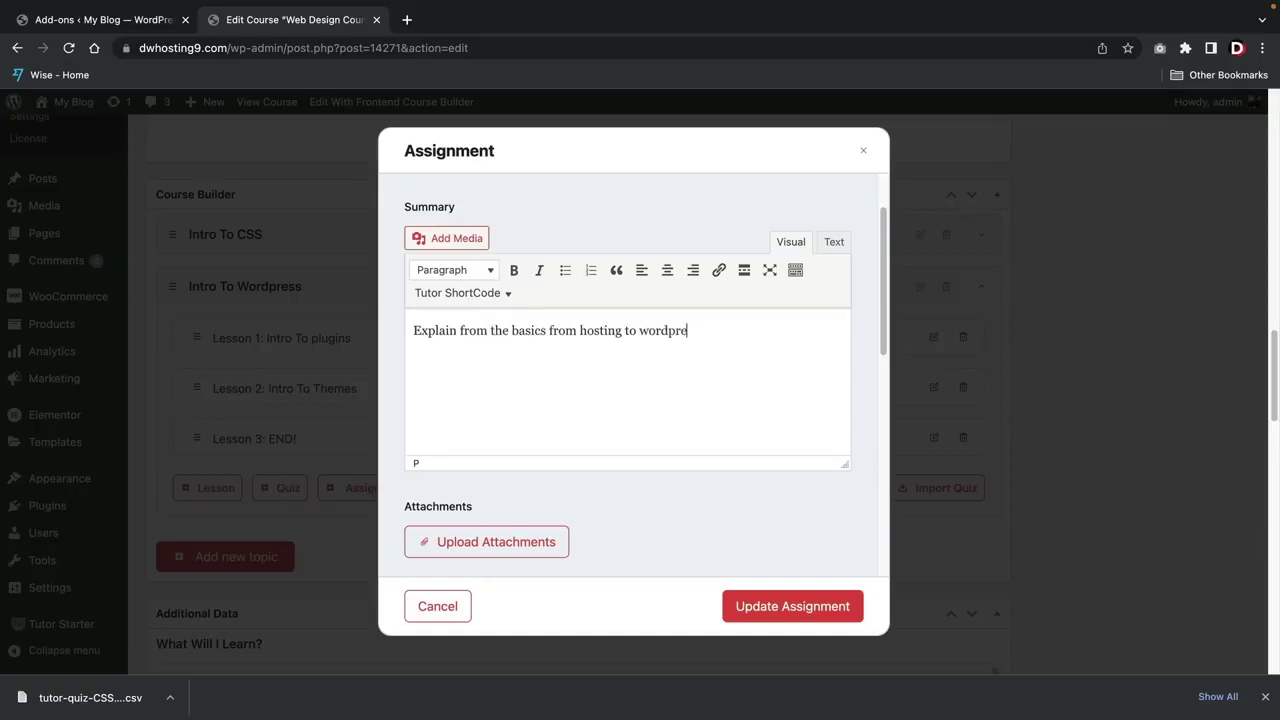
text(ss, what do i do?)
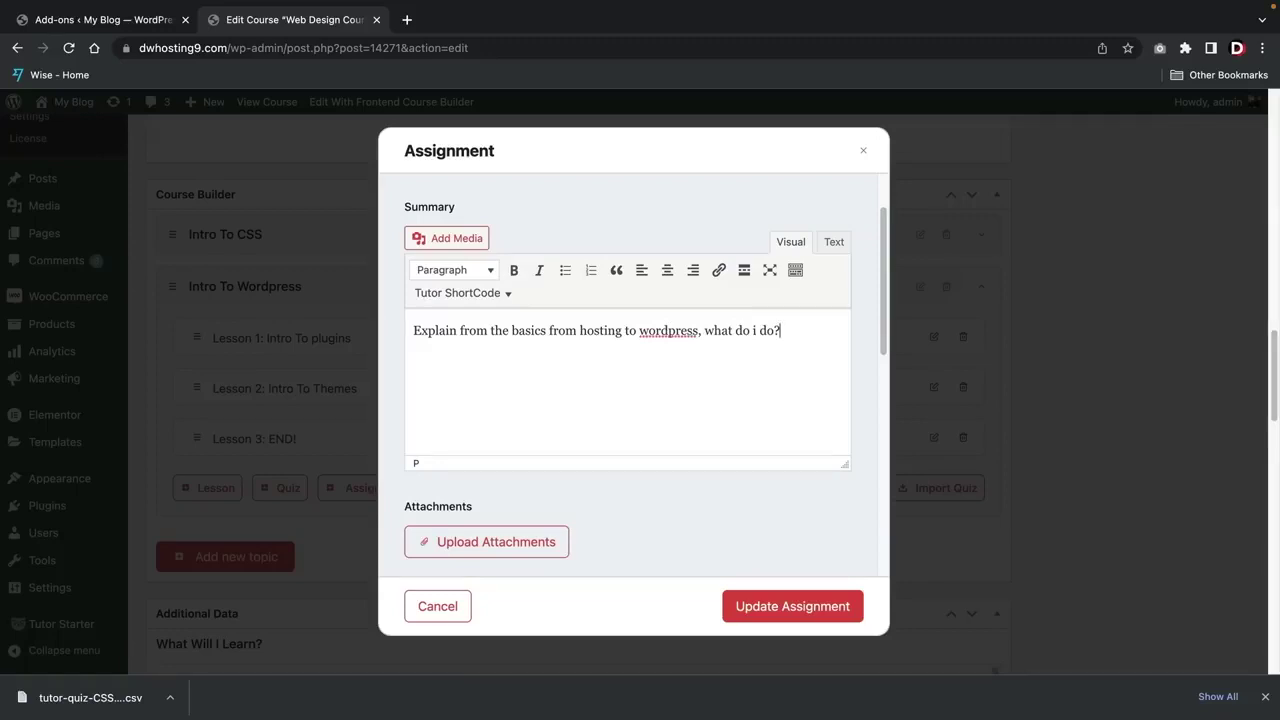
scroll(509, 430, down, 2)
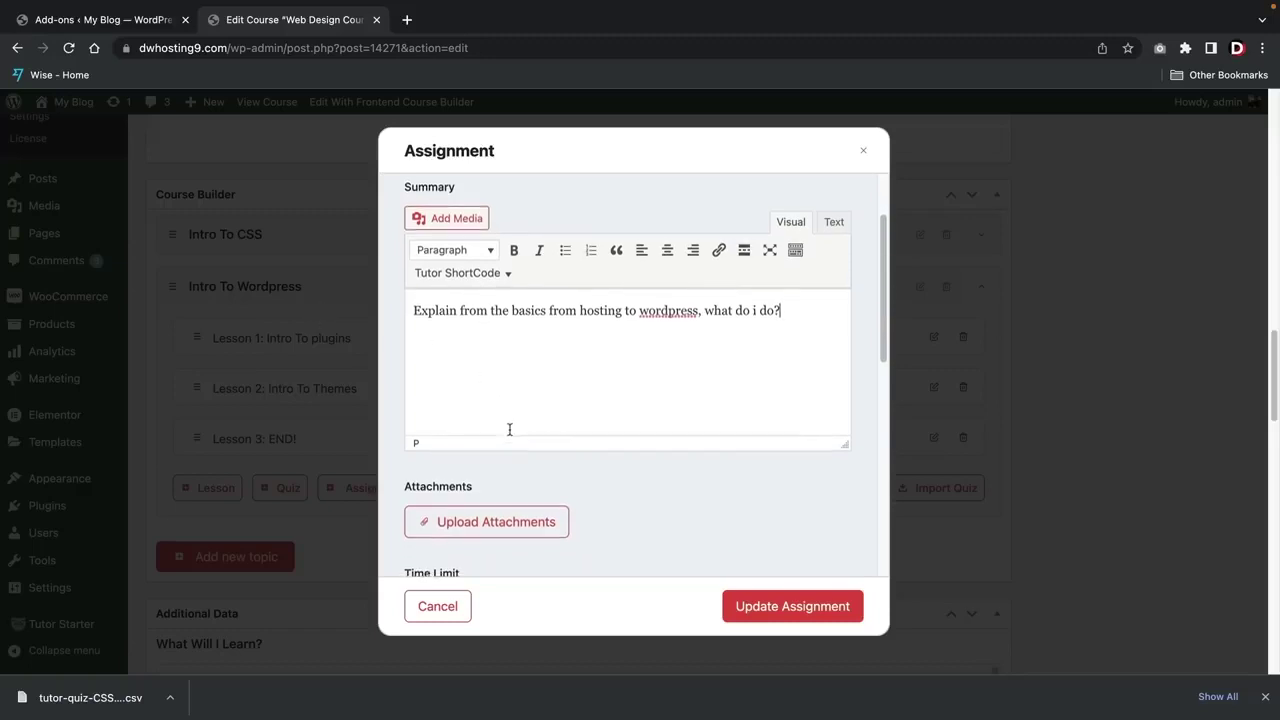
scroll(509, 432, down, 3)
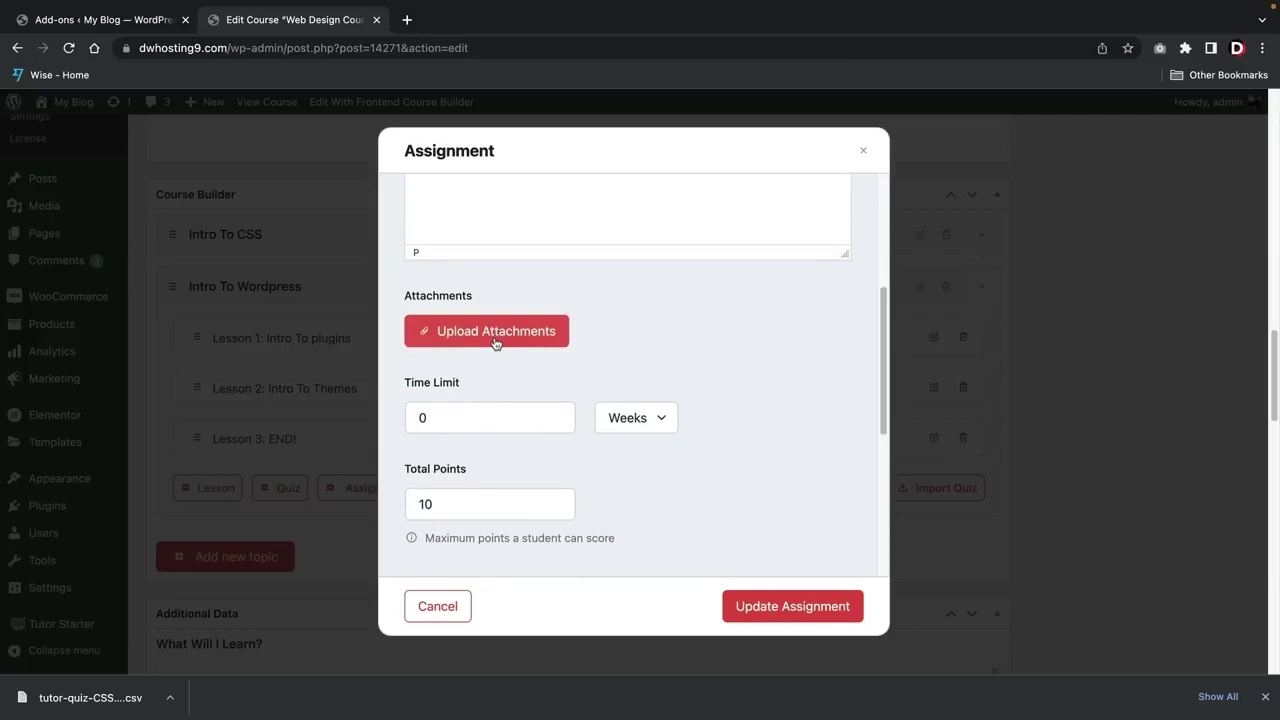
- Attach log_file_2022-04-25__09-40-43.txt from the Media Library to the assignment
click(495, 343)
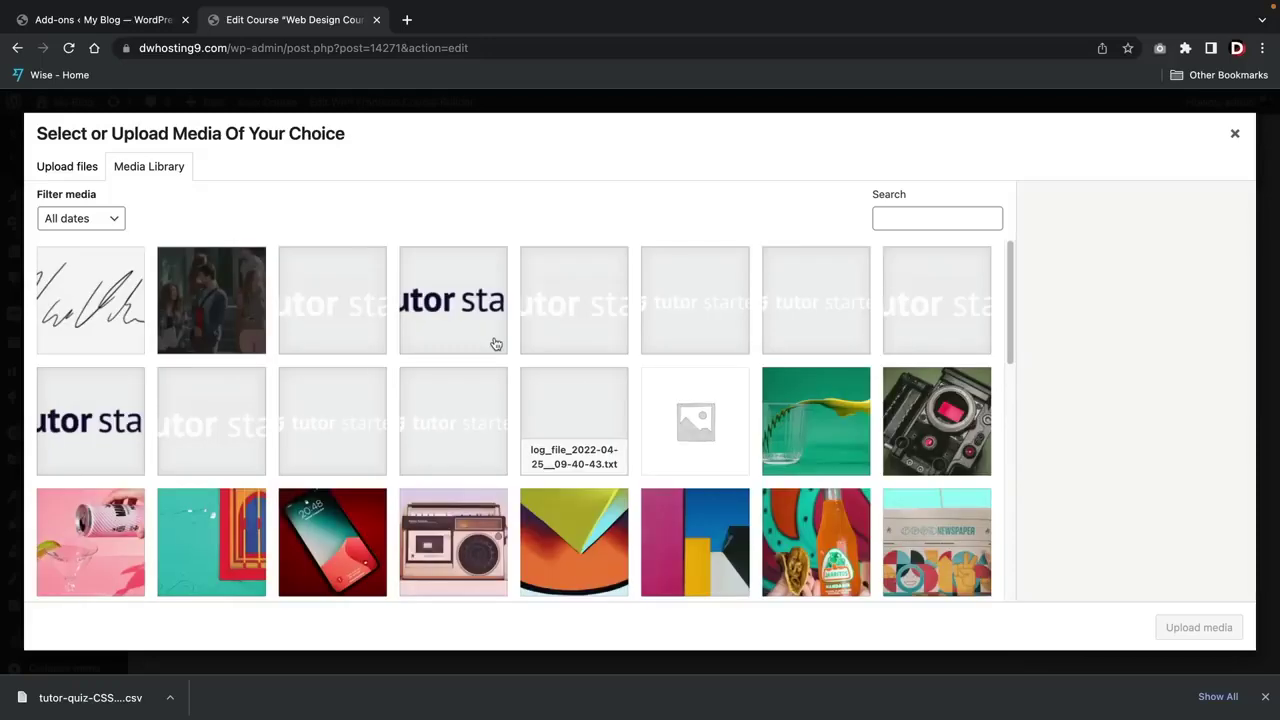
click(578, 425)
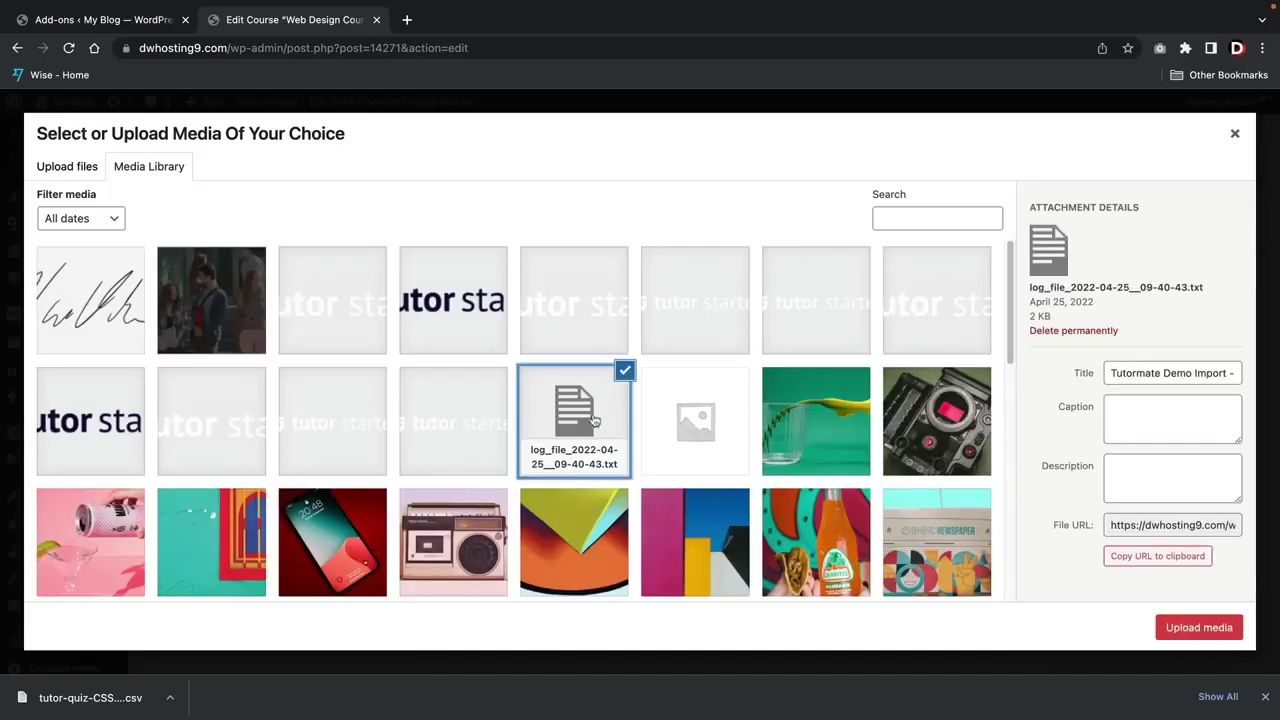
click(1180, 625)
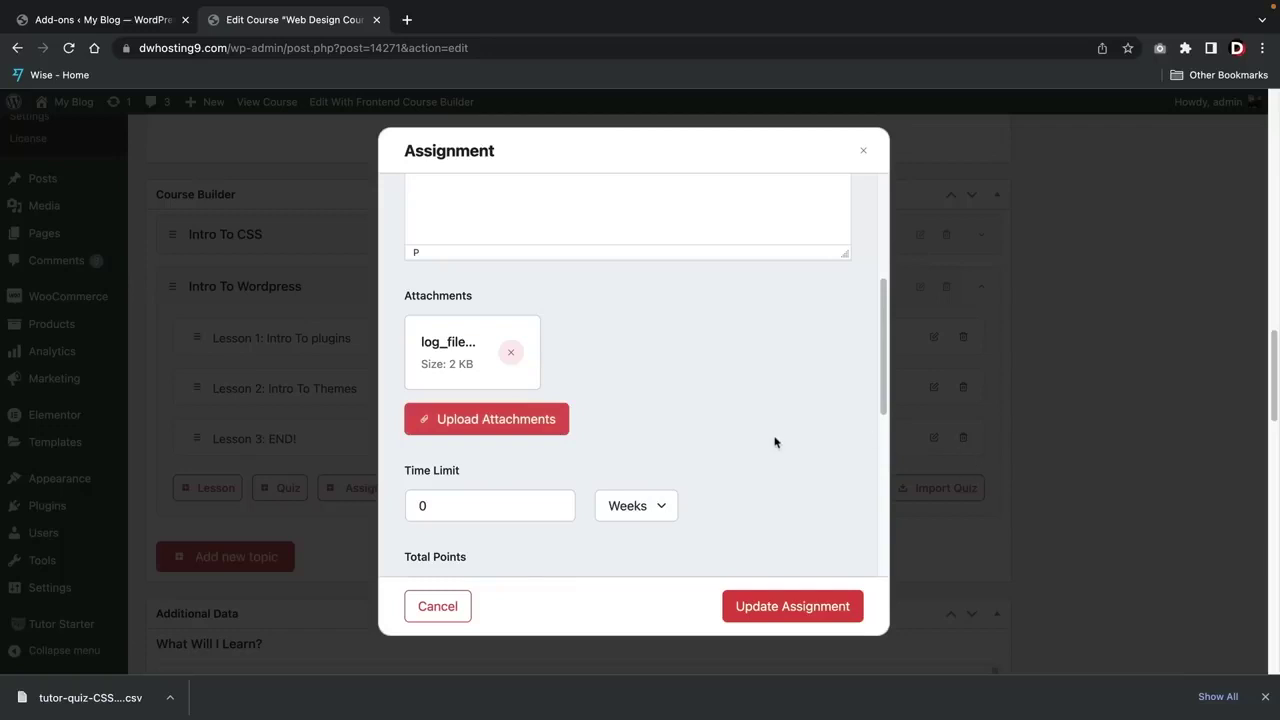
- Set the assignment time limit to 1 week
scroll(774, 442, up, 2)
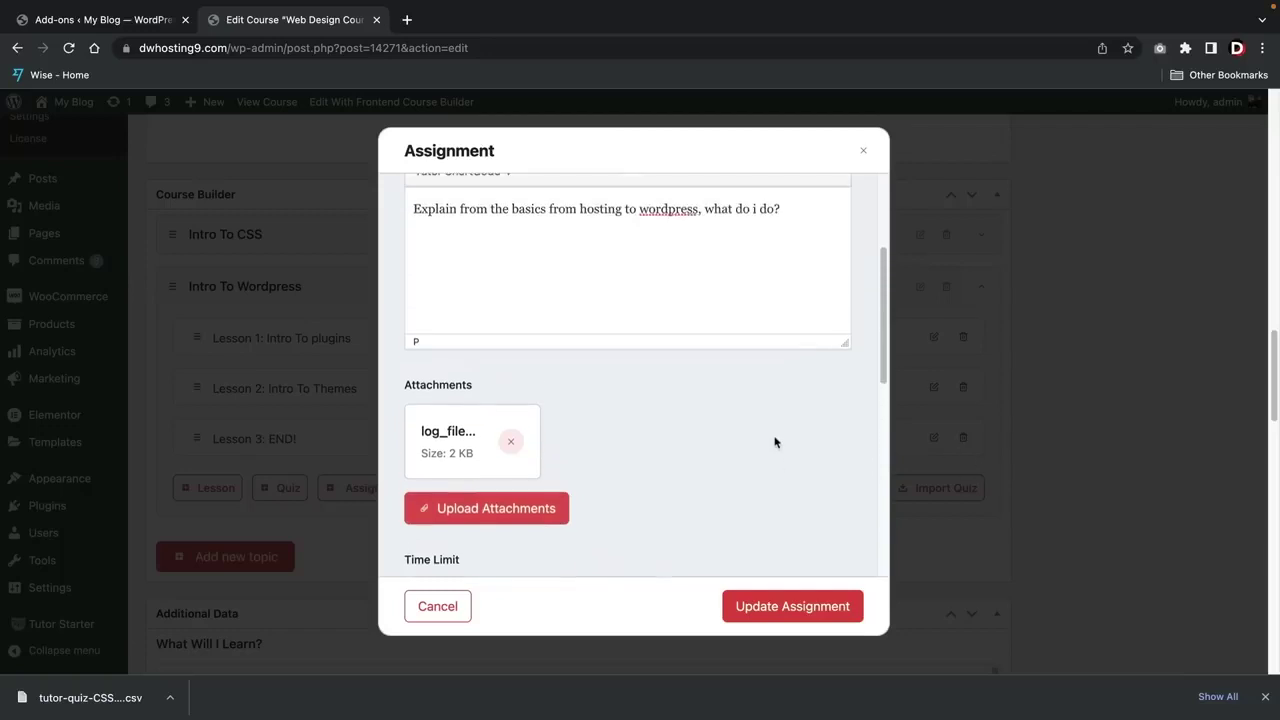
scroll(774, 442, down, 2)
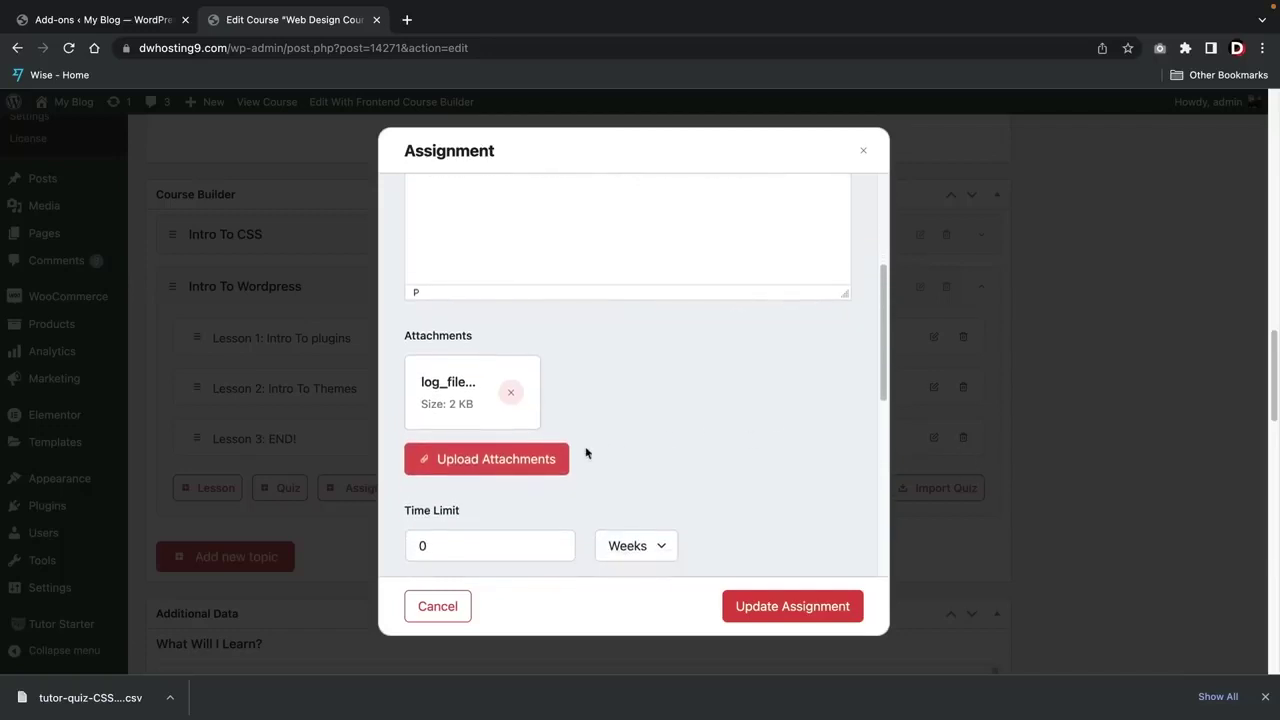
scroll(614, 440, down, 3)
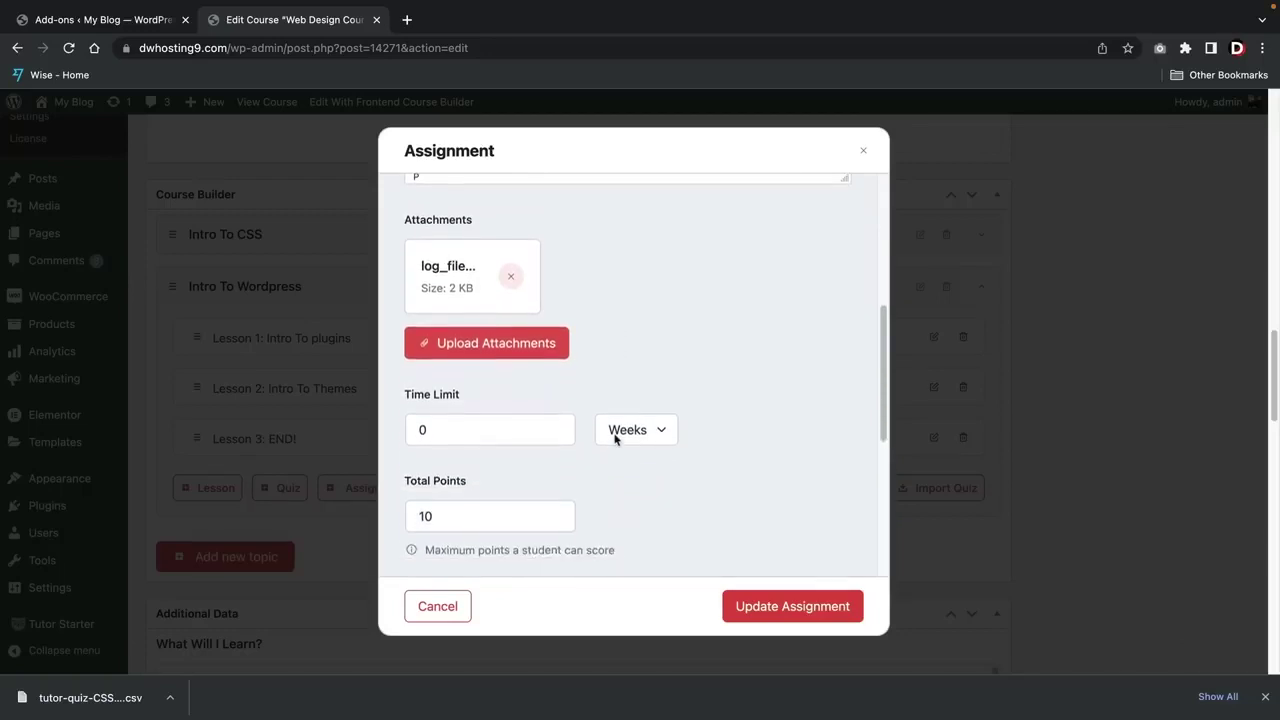
scroll(614, 437, down, 1)
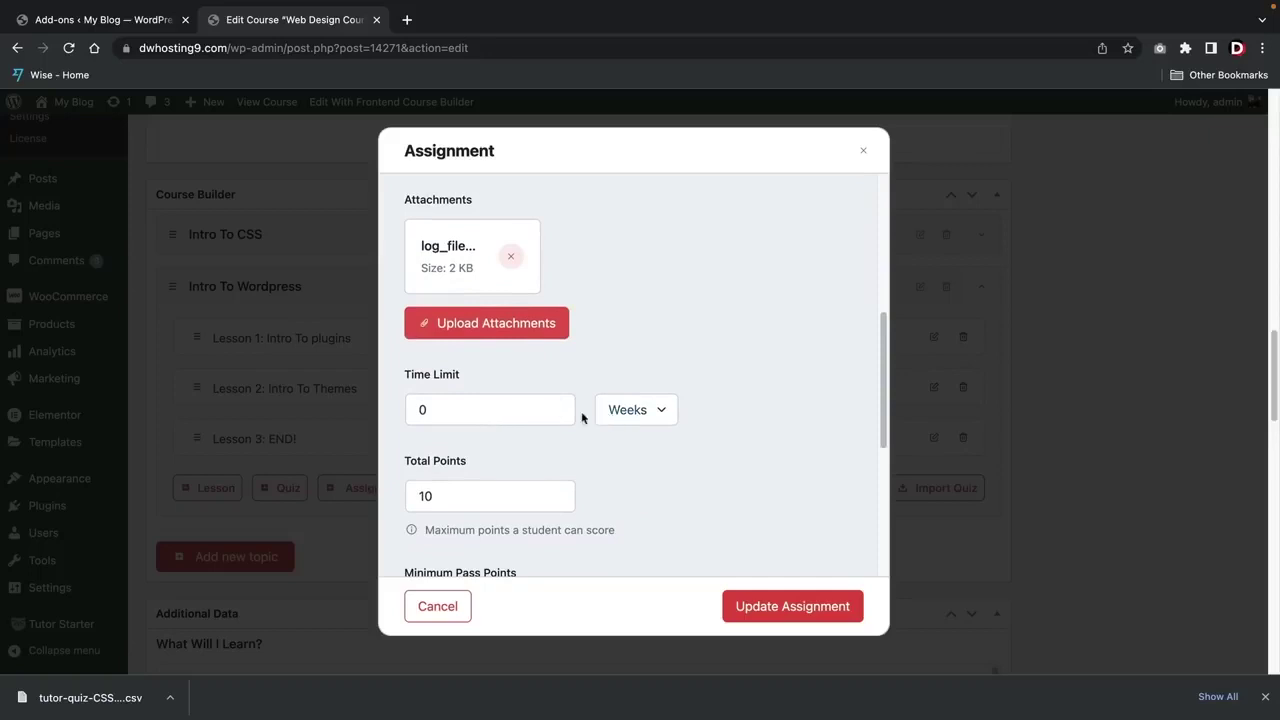
click(500, 408)
double_click(432, 408)
text(1)
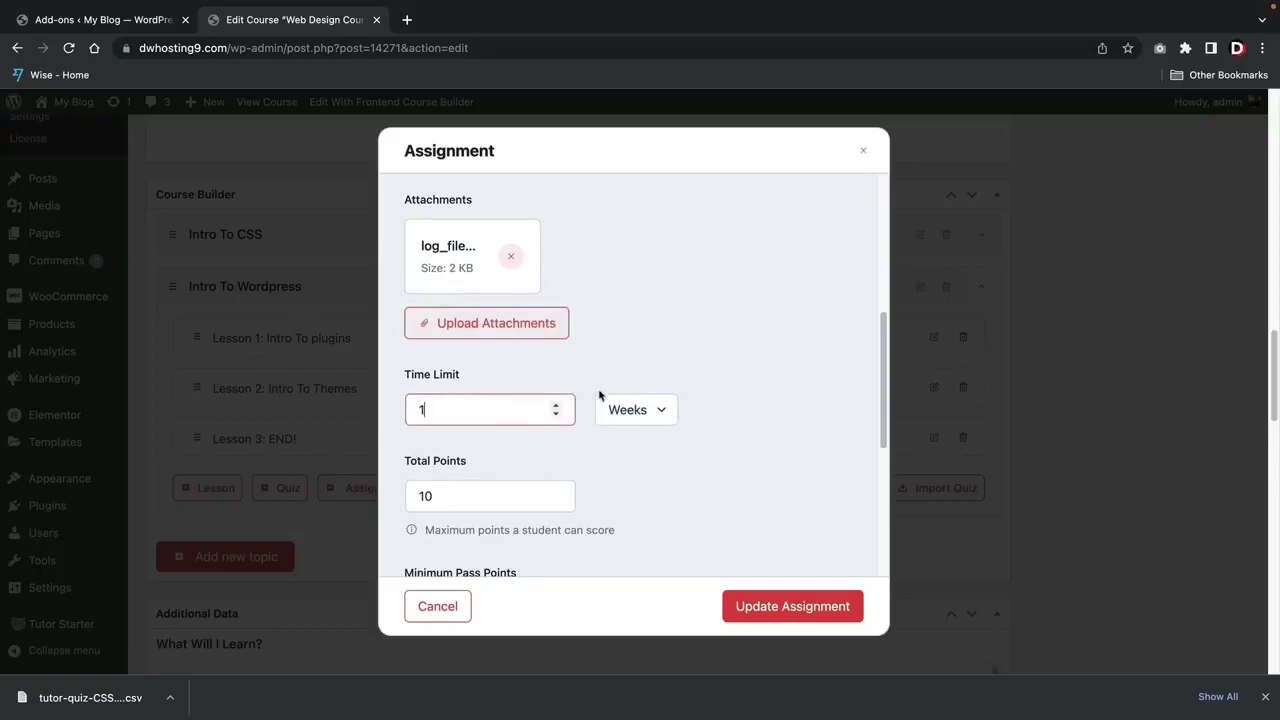
click(697, 393)
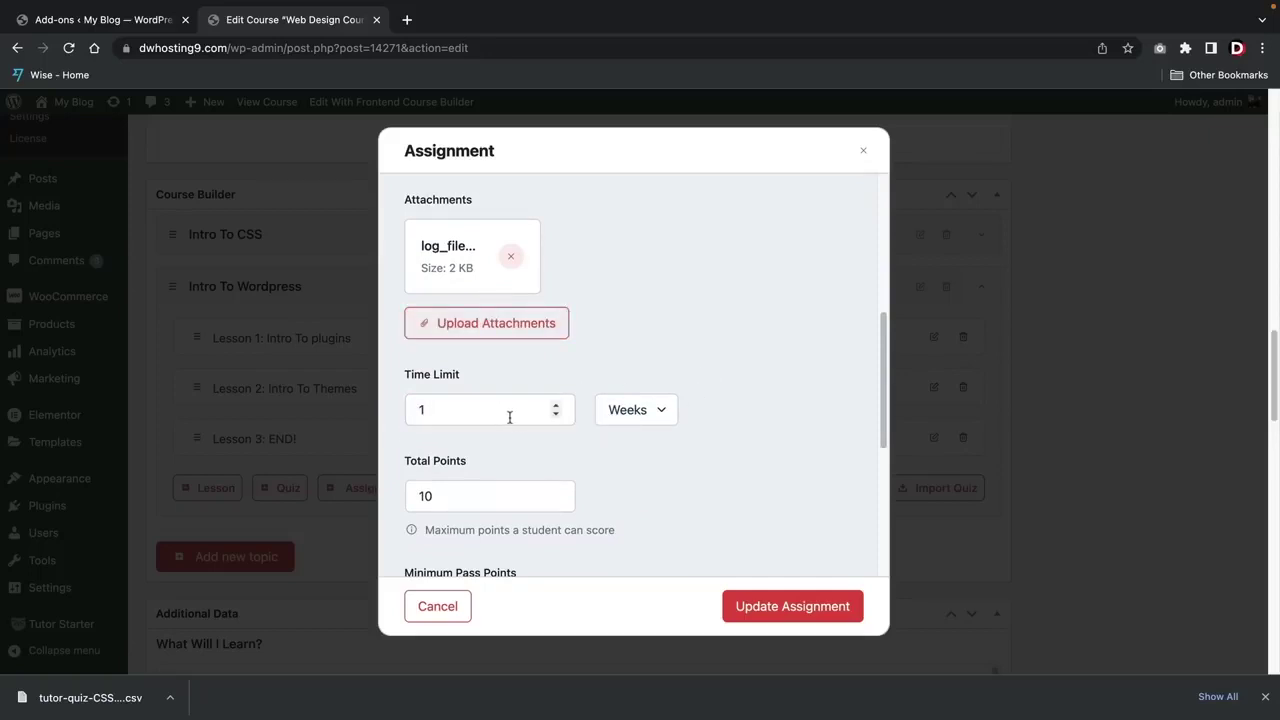
- Review the remaining settings: 5 minimum pass points and upload file size in MB
scroll(509, 417, down, 2)
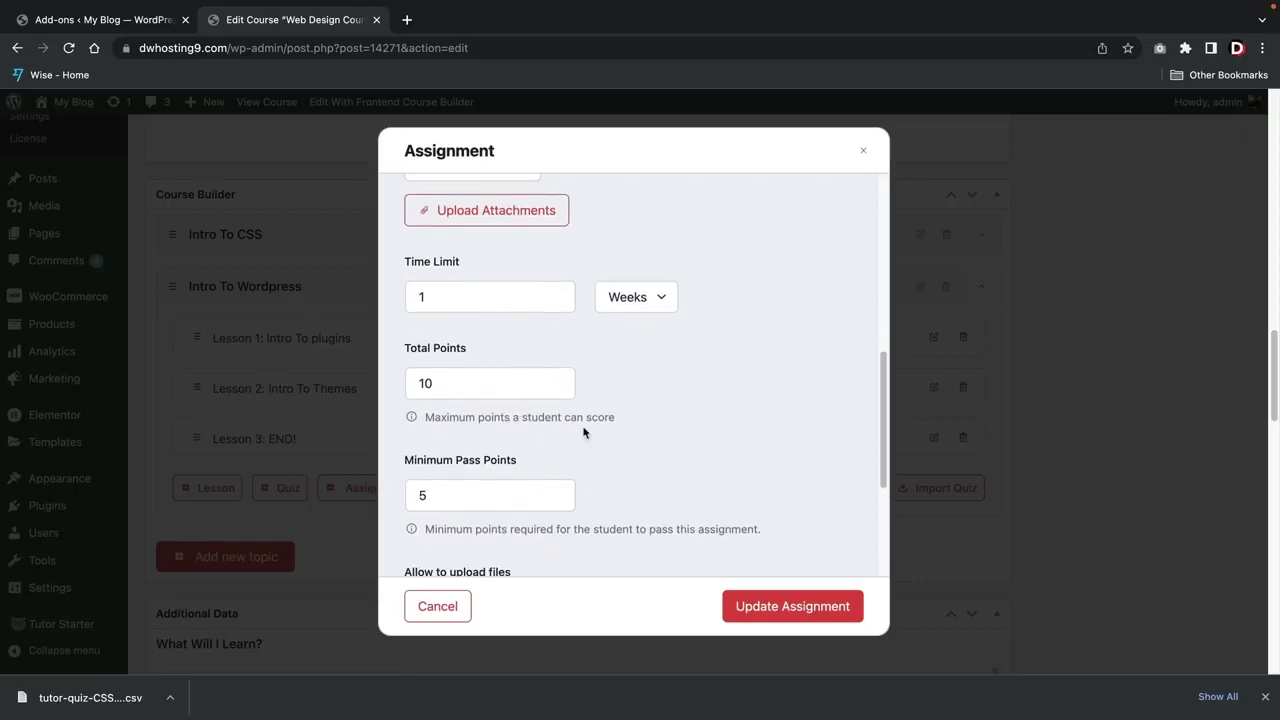
scroll(620, 430, down, 1)
drag(457, 316, 410, 316)
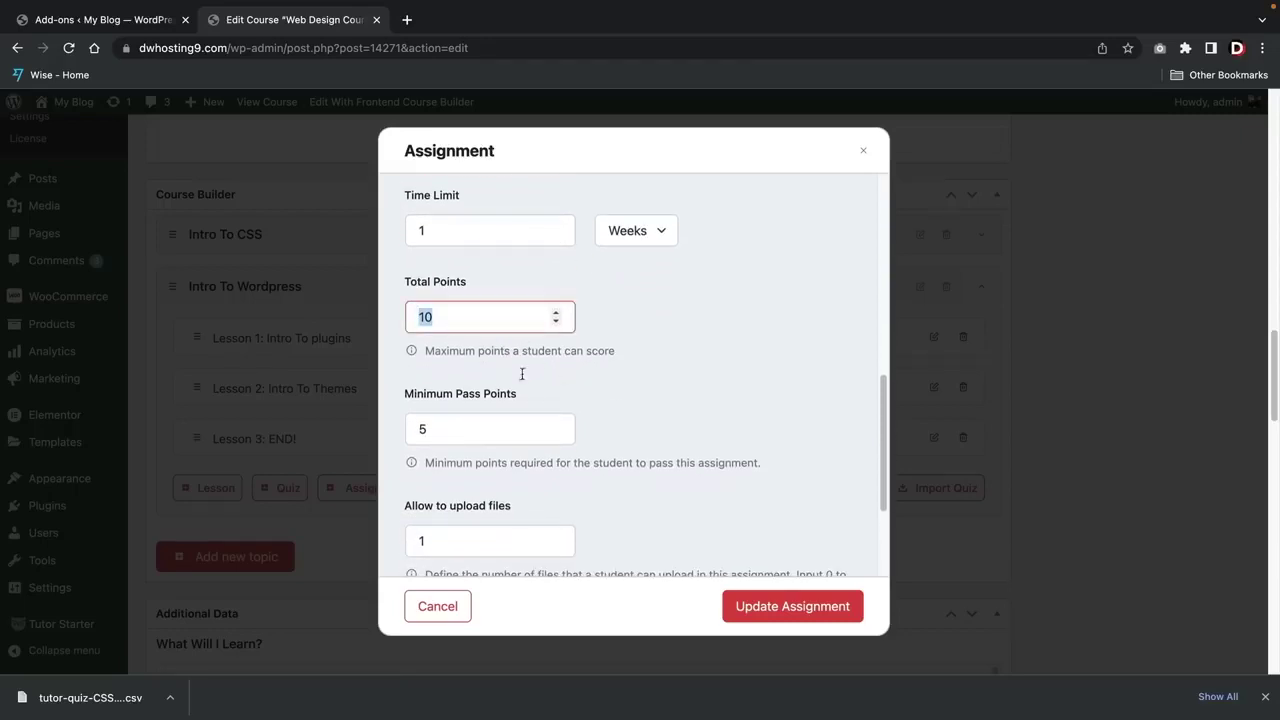
scroll(643, 428, down, 2)
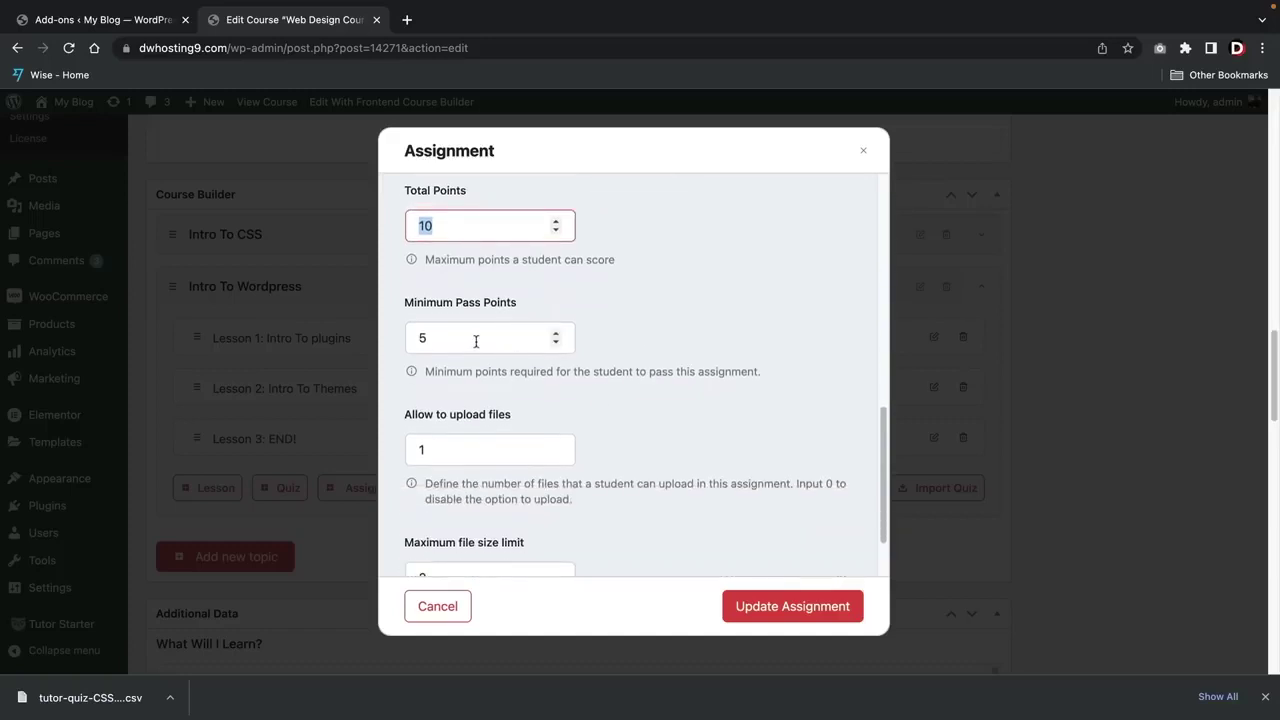
drag(476, 341, 414, 341)
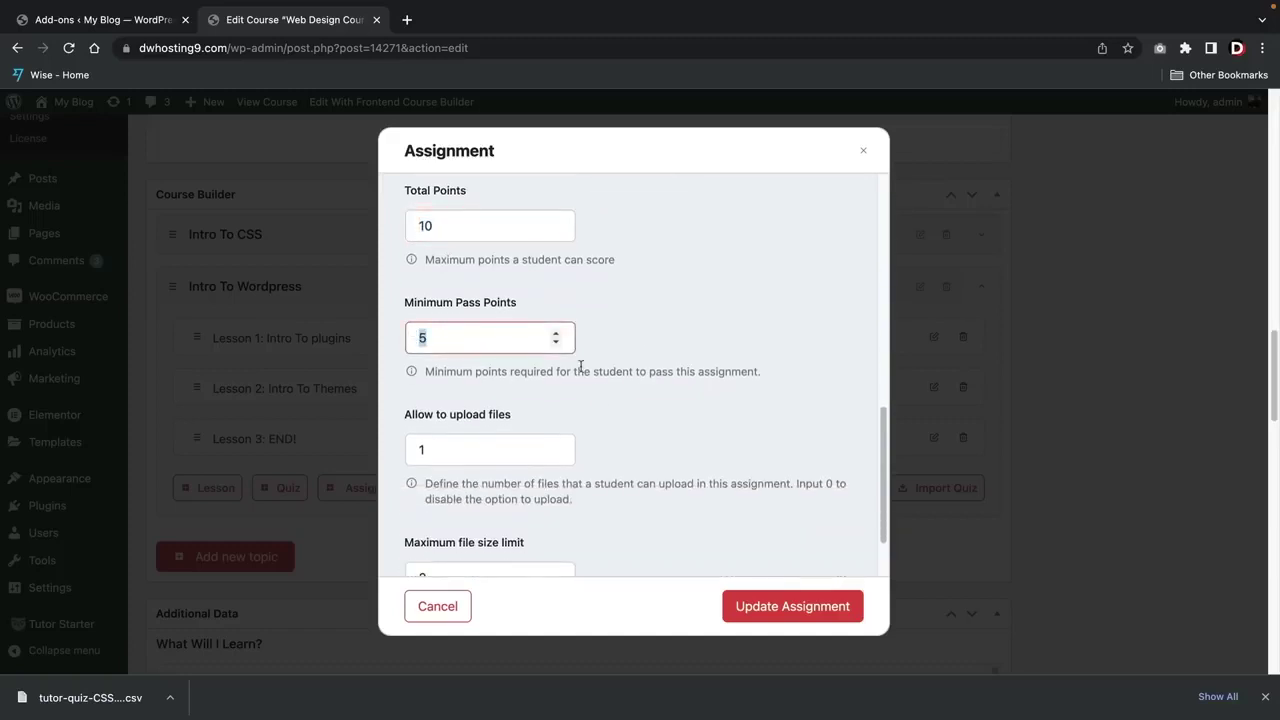
scroll(580, 366, down, 1)
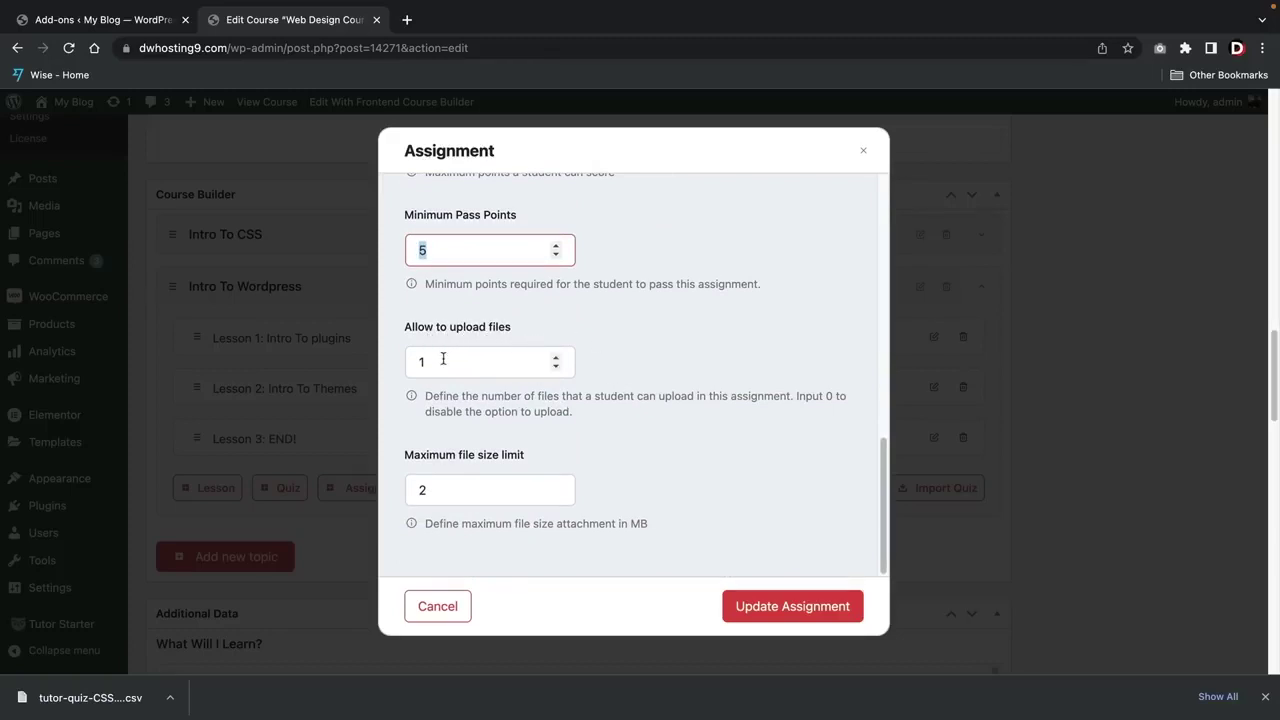
scroll(588, 453, down, 1)
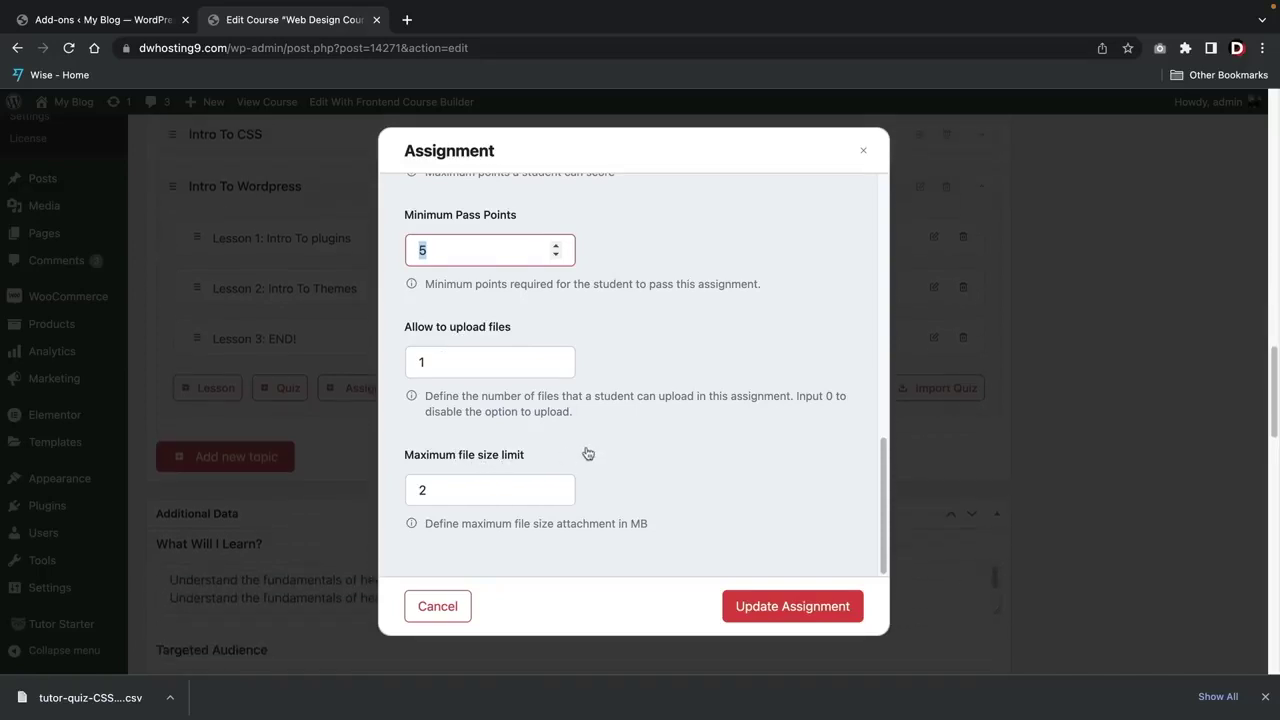
drag(628, 523, 648, 524)
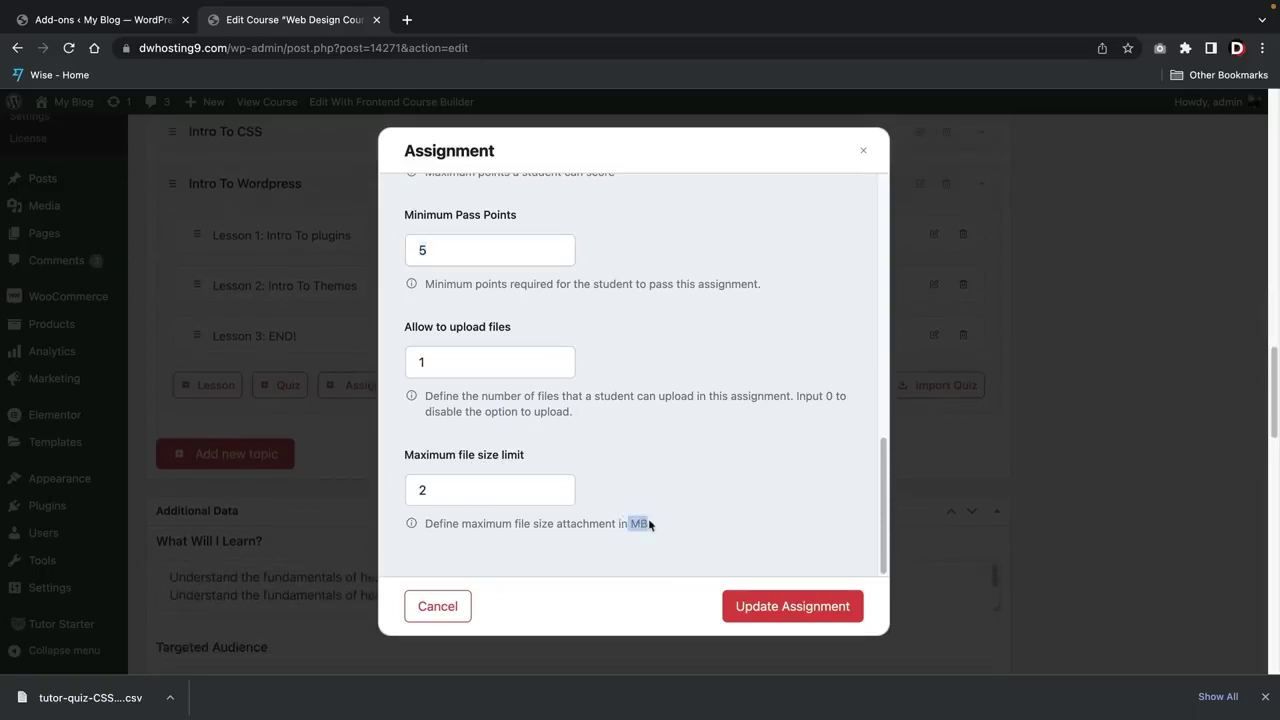
click(648, 523)
- Save the assignment and update the Web Design Course to publish the changes
click(790, 606)
scroll(1150, 350, up, 15)
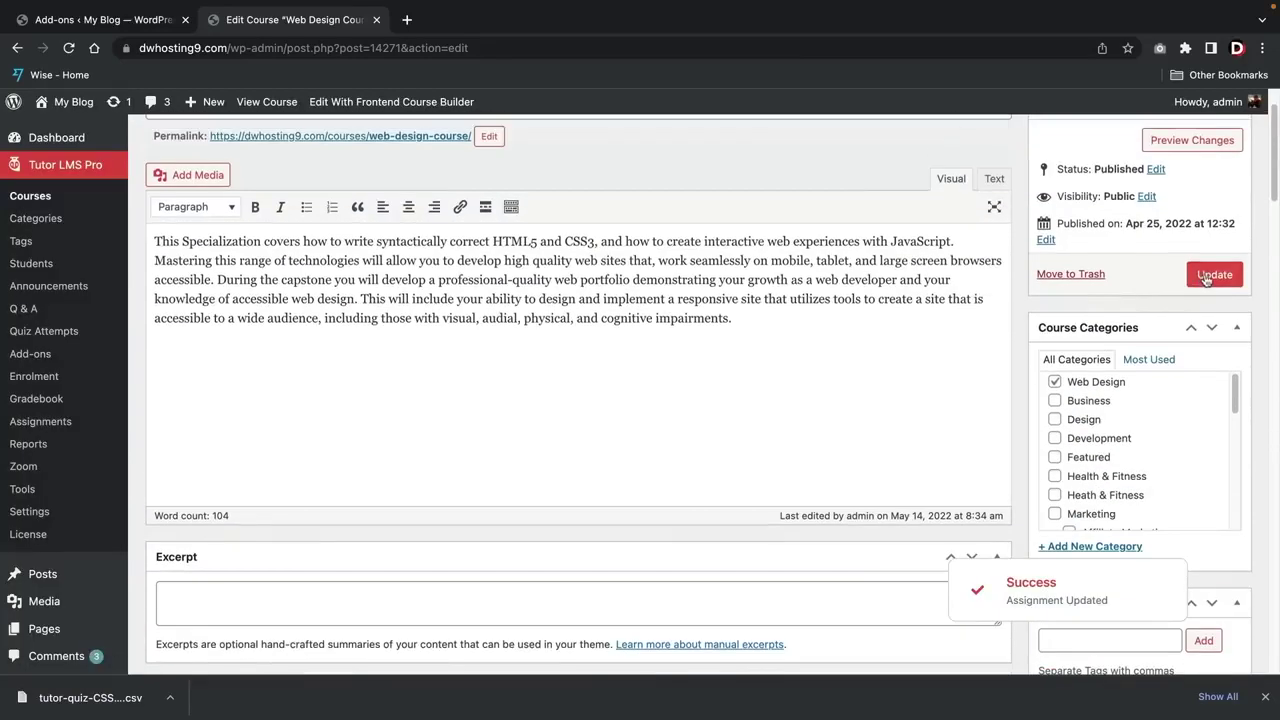
click(1207, 280)
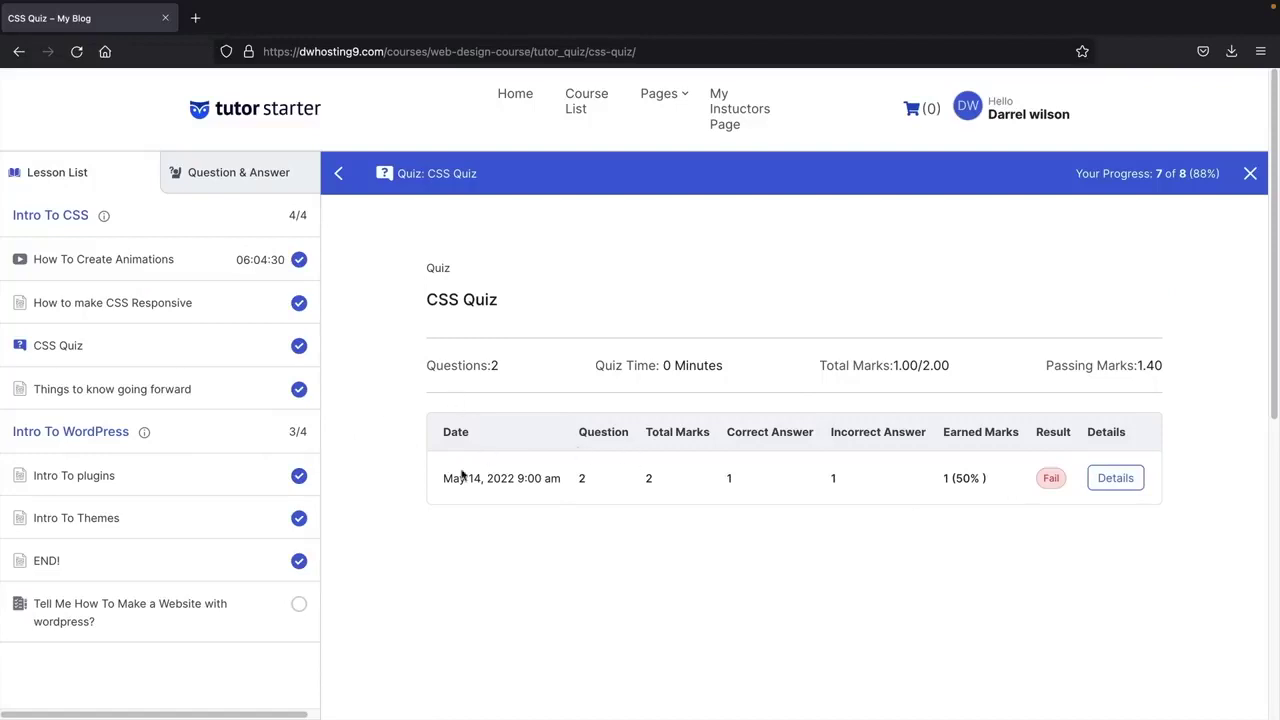
scroll(150, 520, down, 1)
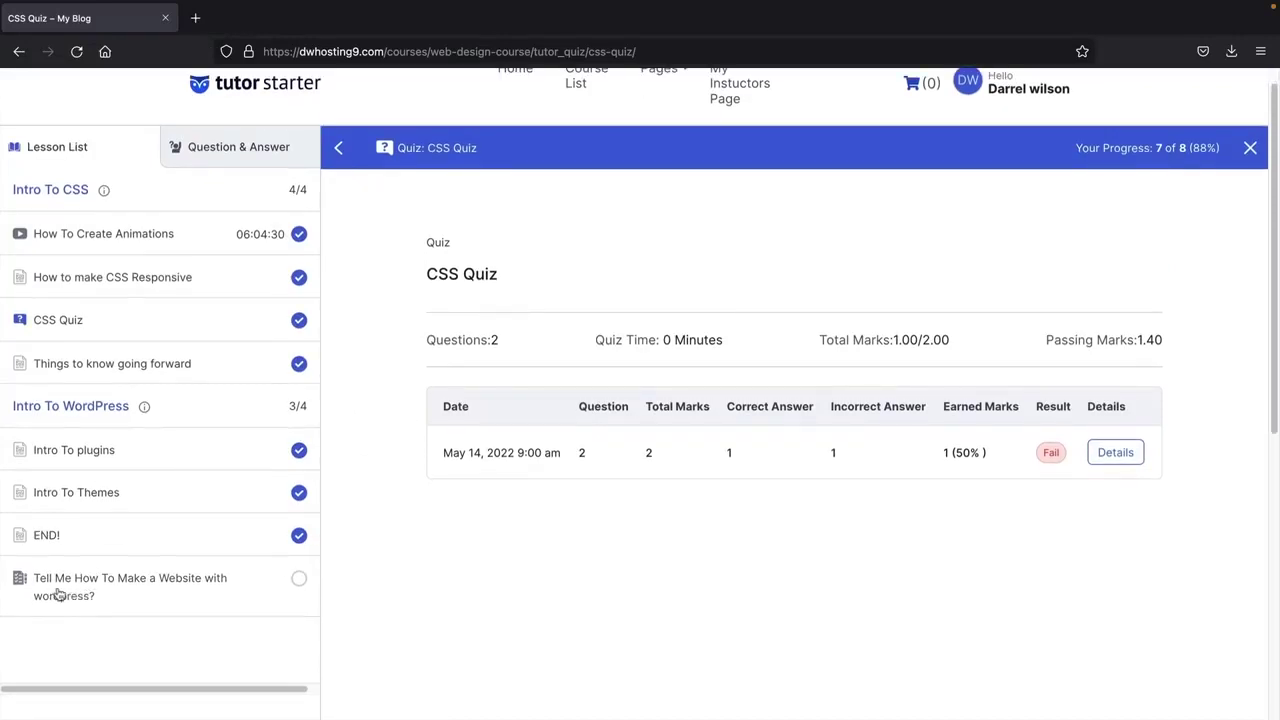
click(288, 589)
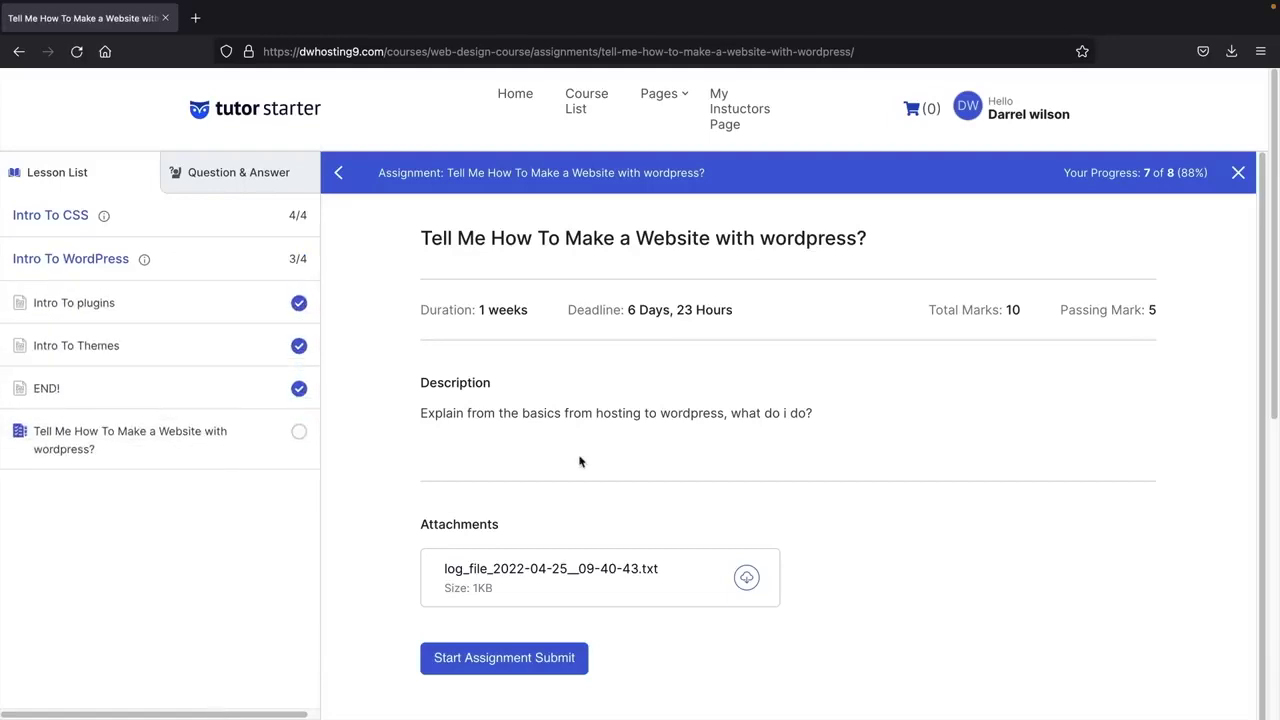
drag(418, 238, 920, 254)
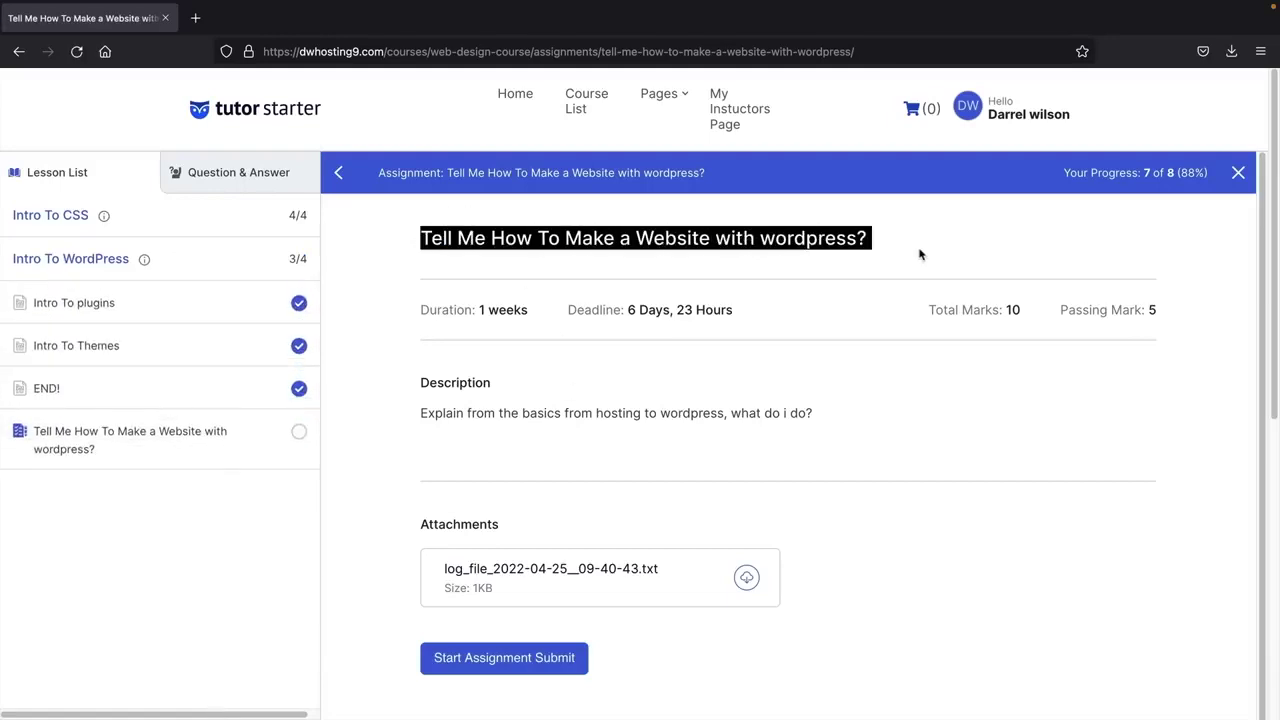
scroll(877, 266, down, 2)
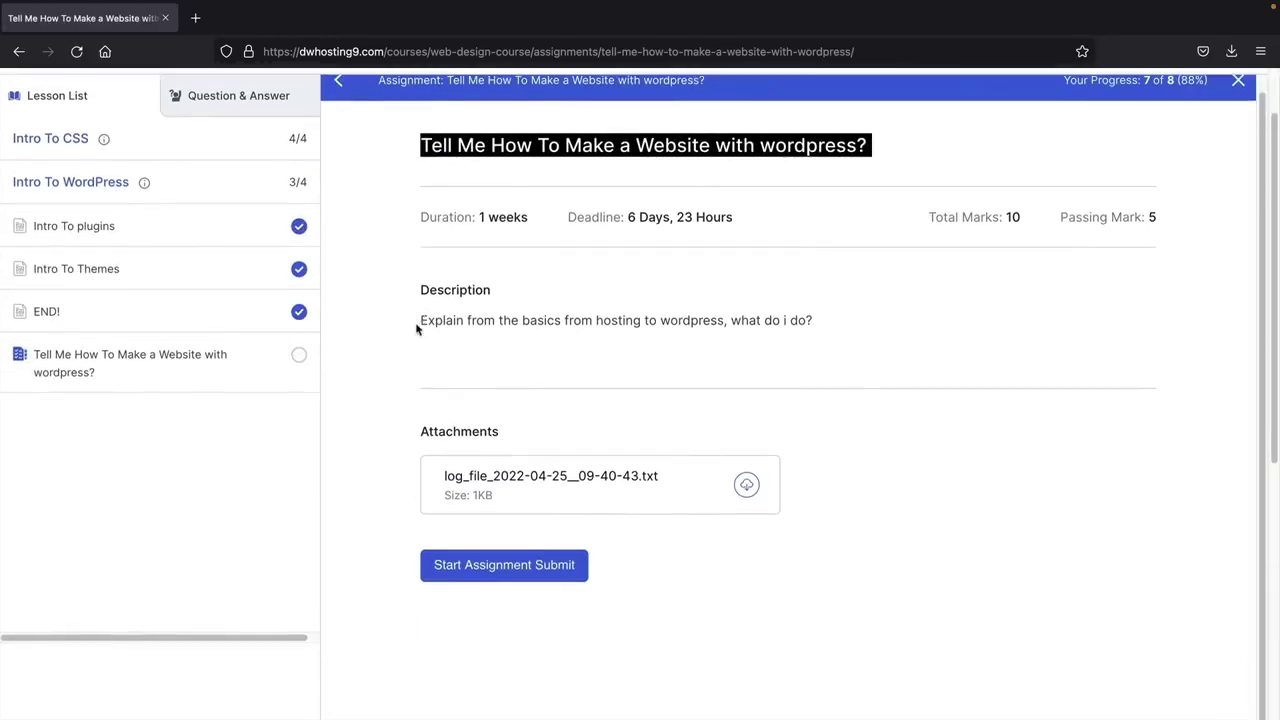
drag(418, 330, 827, 325)
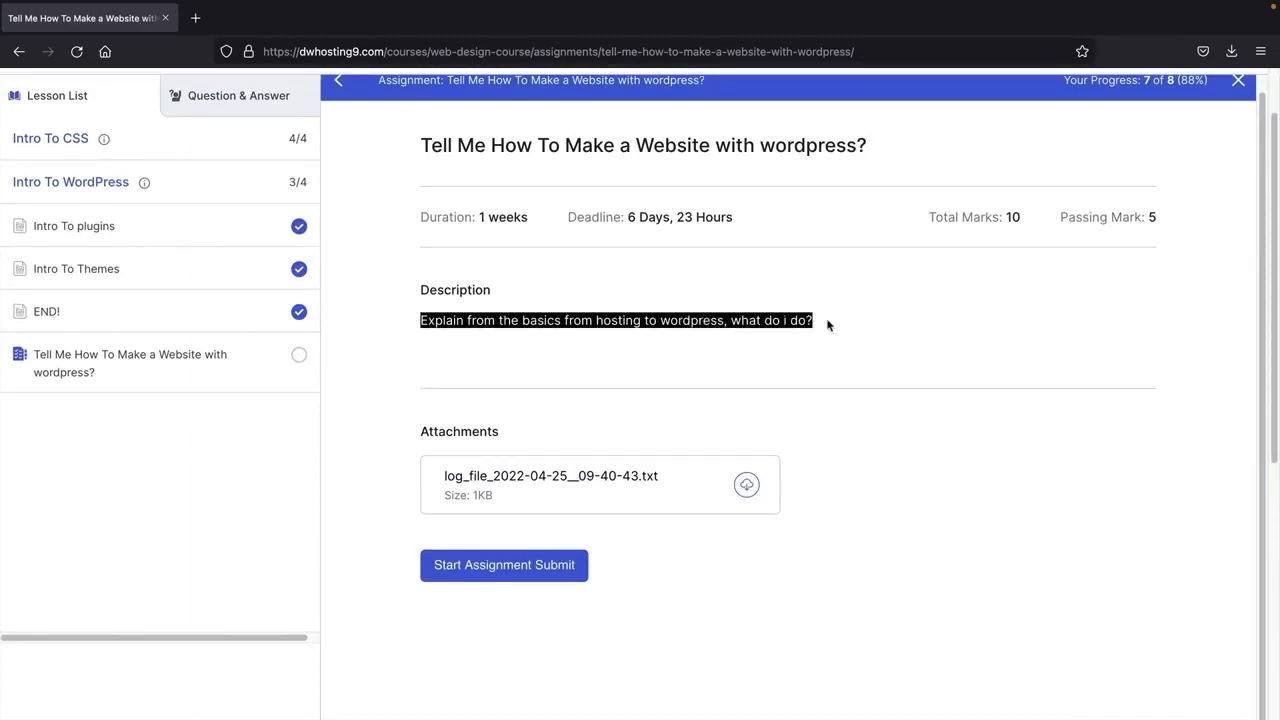
click(834, 324)
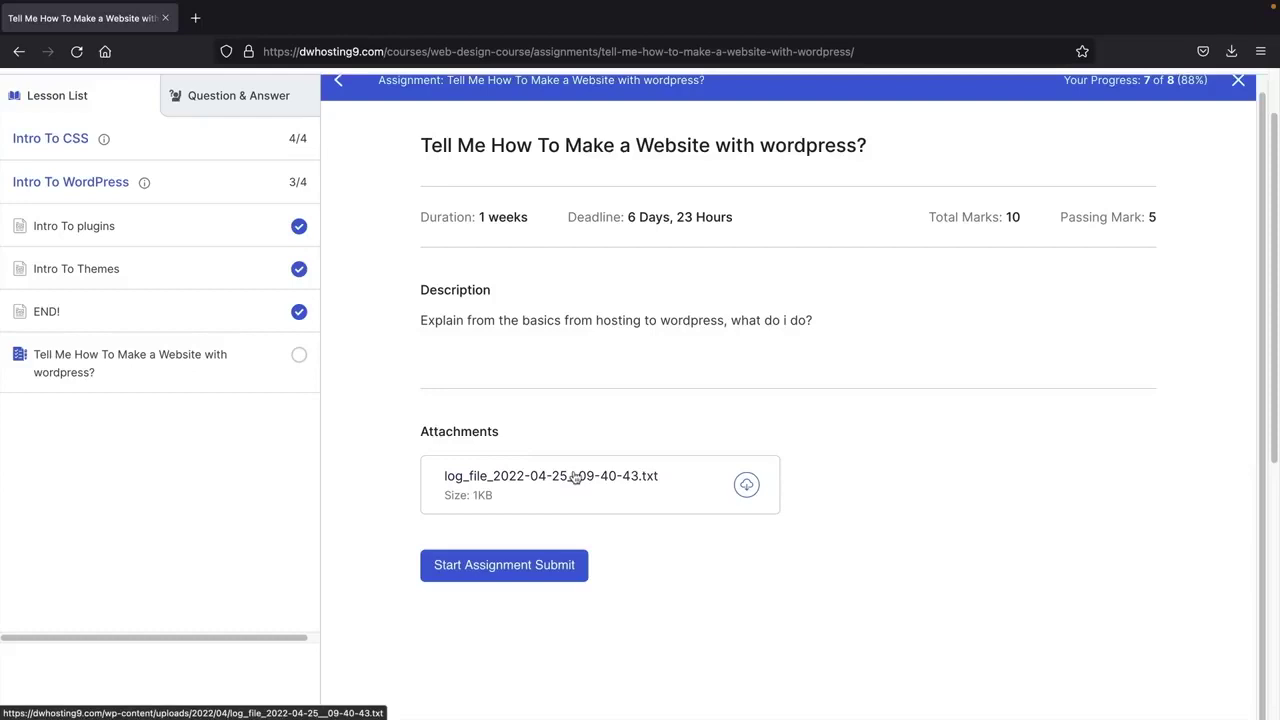
- Start the assignment submission and clear the test gibberish from the answer editor
click(472, 577)
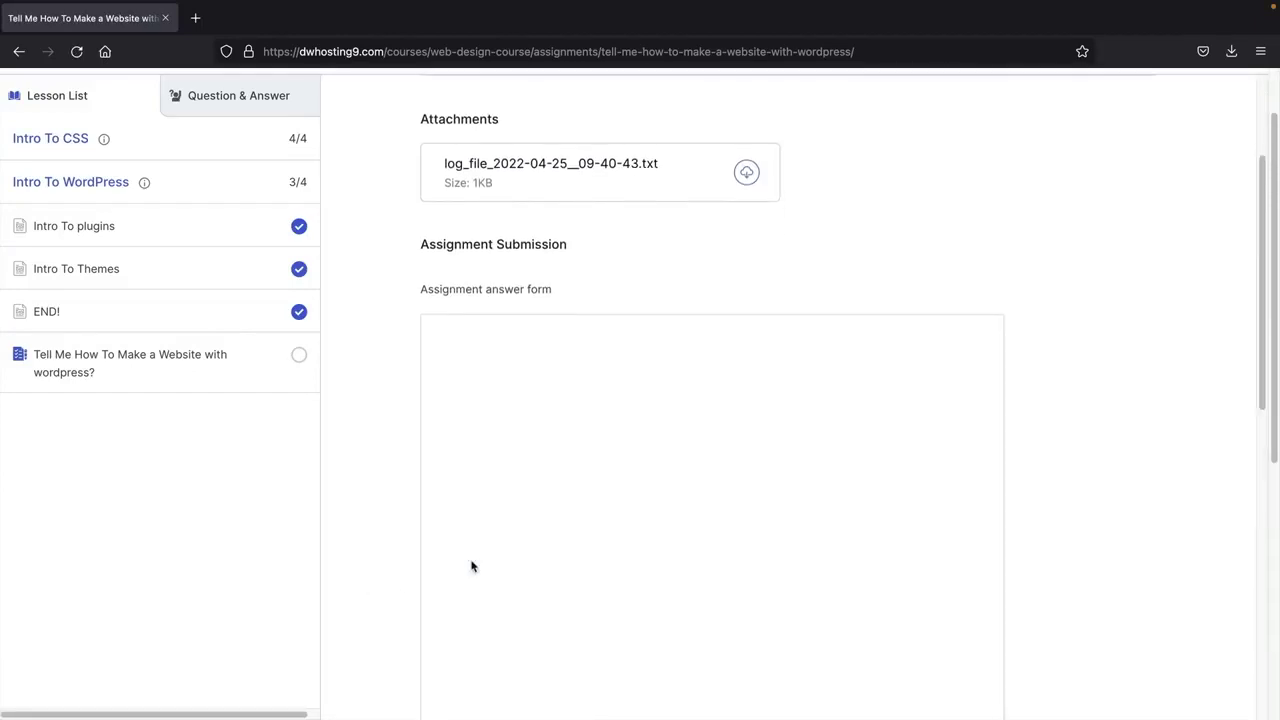
click(525, 319)
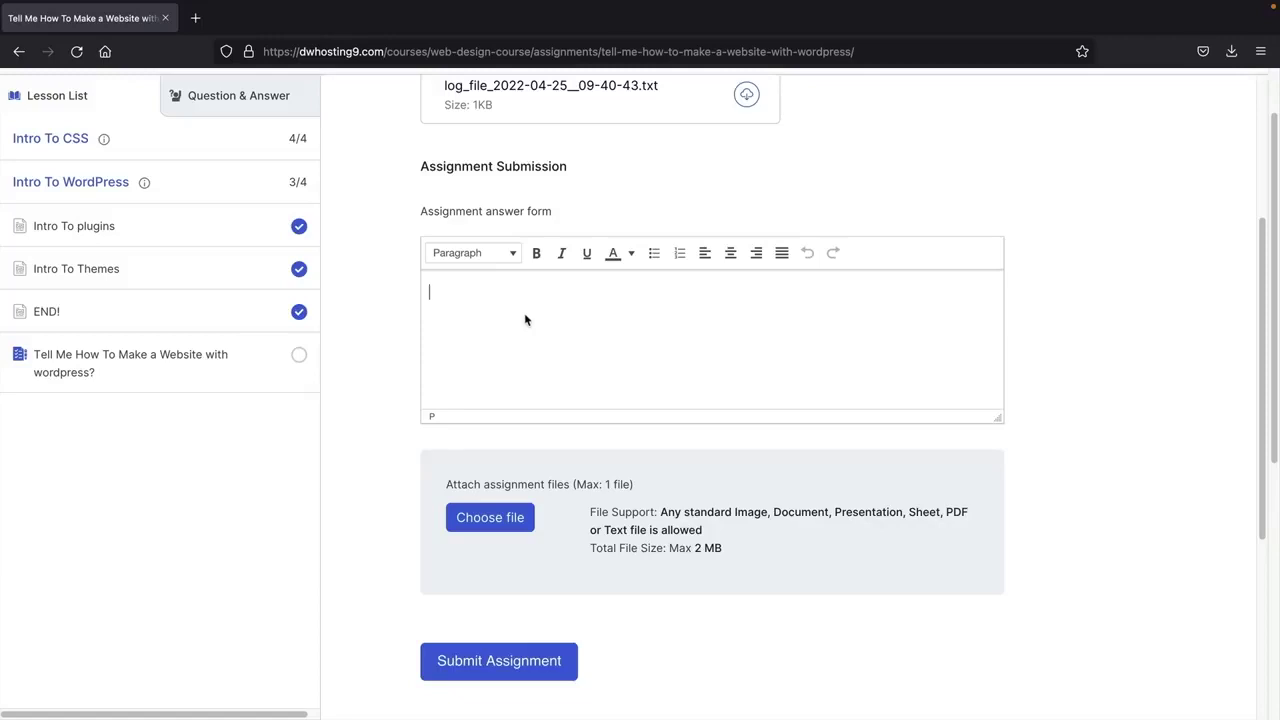
text(hdihwihdiwhdwihdwihiwhdiwhihiwhhwid)
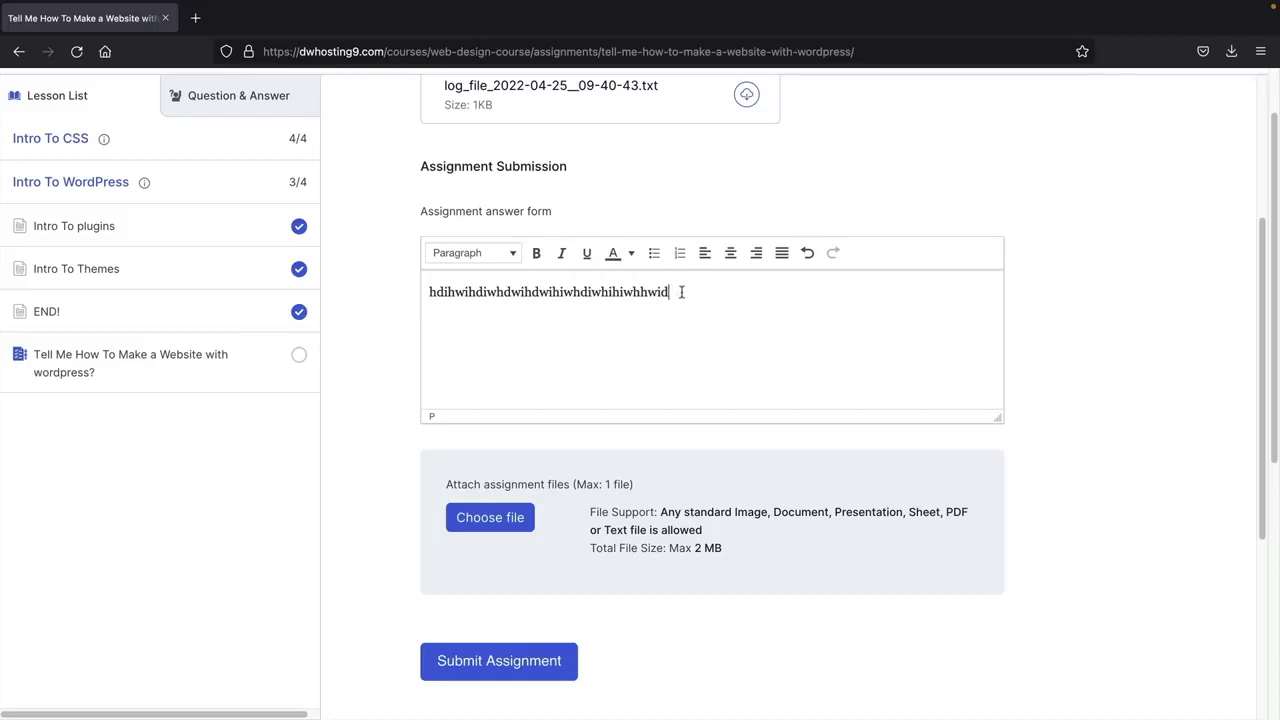
key(super+a)
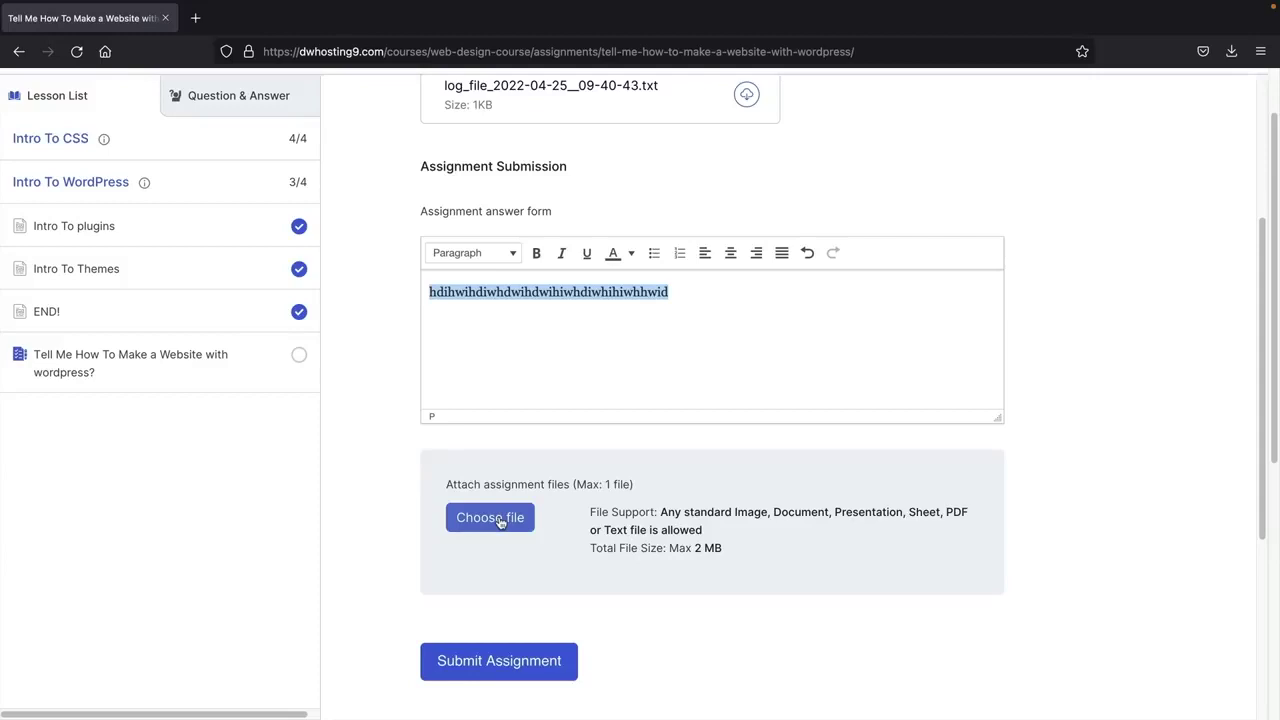
key(BackSpace)
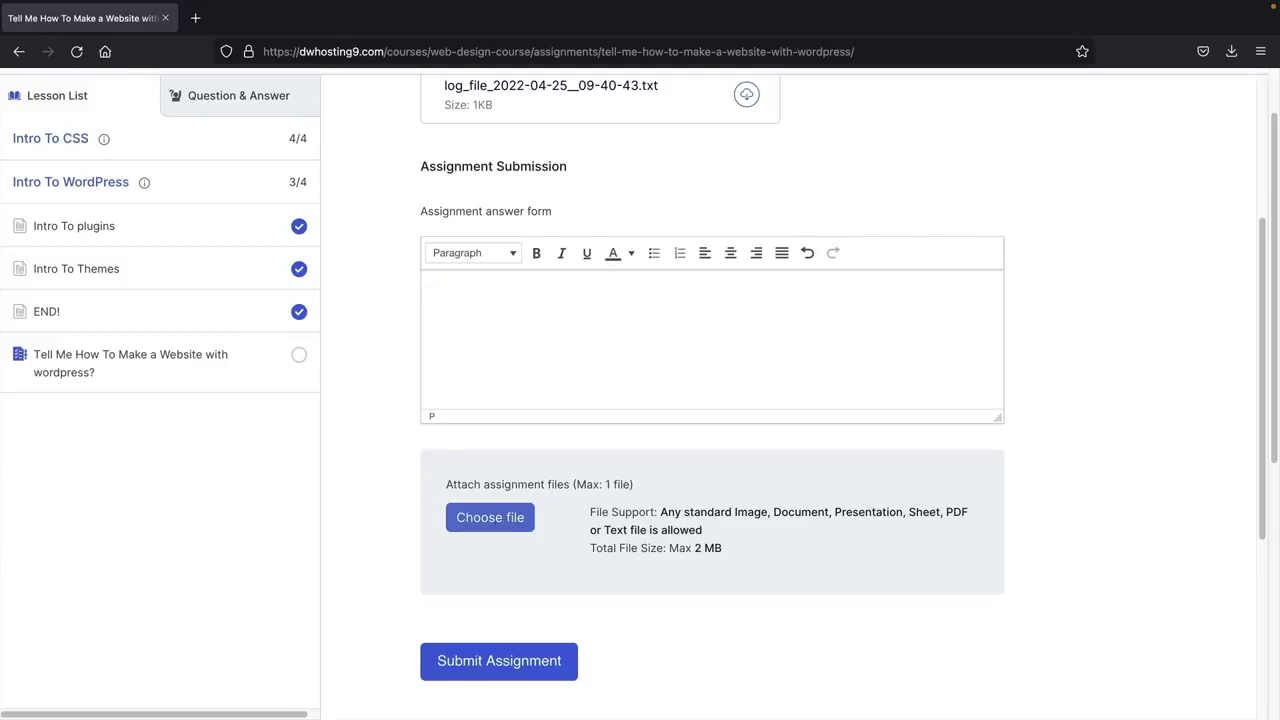
- Type the answer about making a website with wordpress, hosting and a theme, then bring up the file picker
text(this is how to make a website )
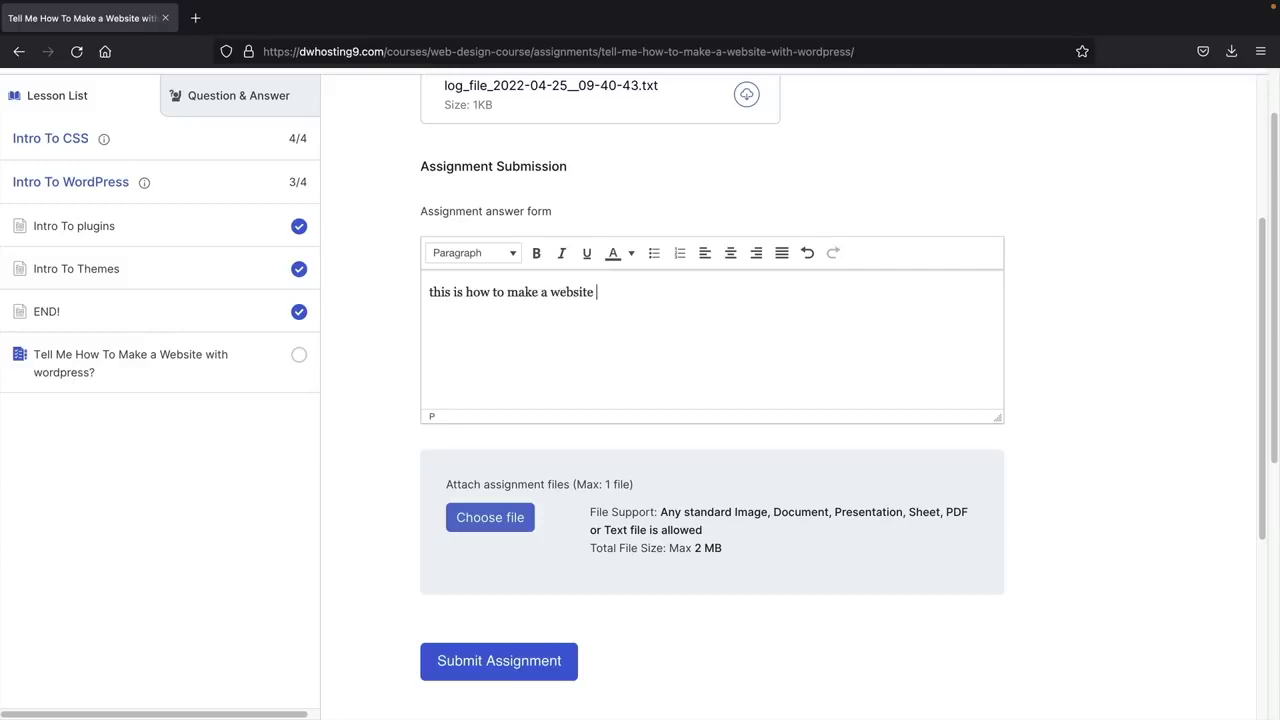
text(with bor)
key(BackSpace)
key(BackSpace)
key(BackSpace)
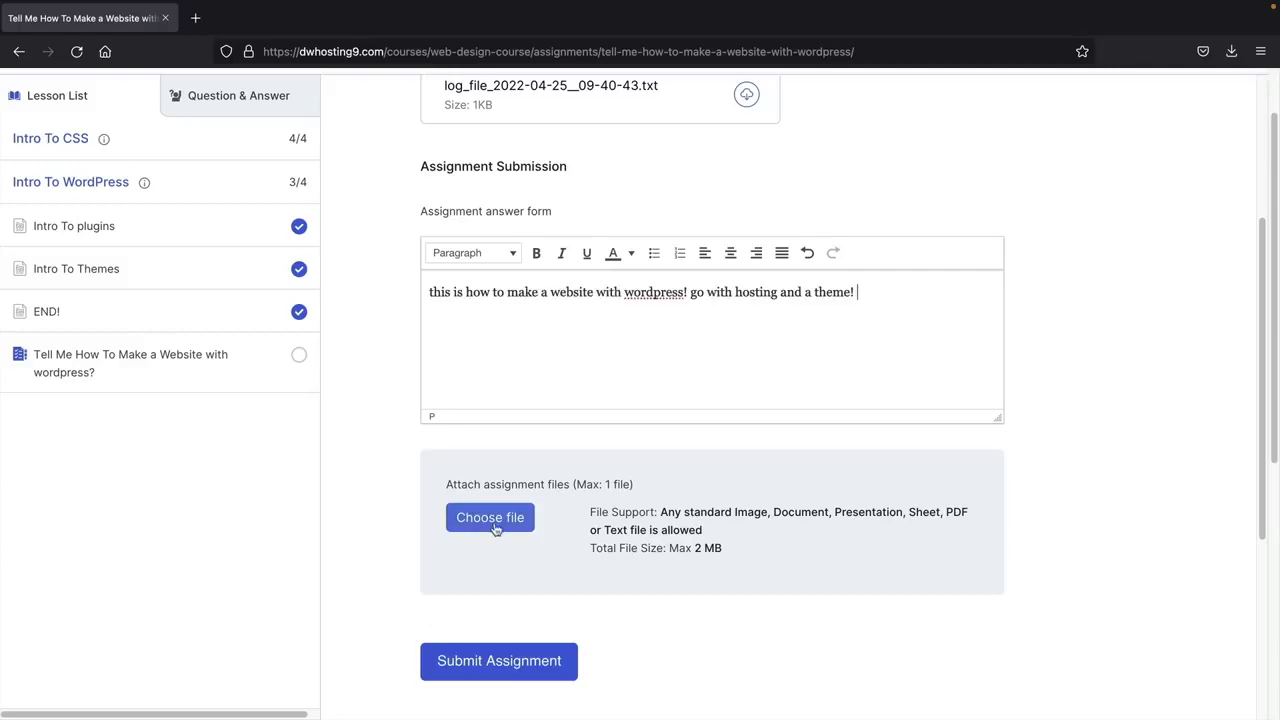
click(505, 522)
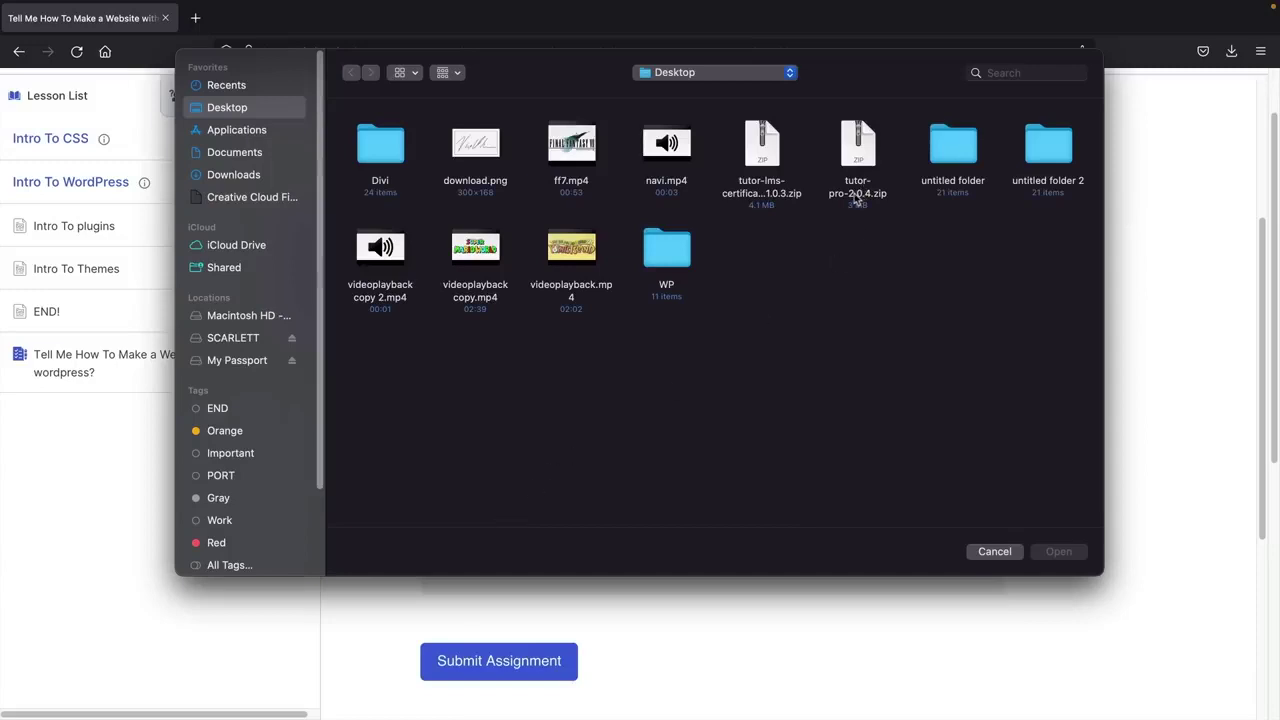
- Attach download.png as the answer's file
click(498, 186)
click(1053, 553)
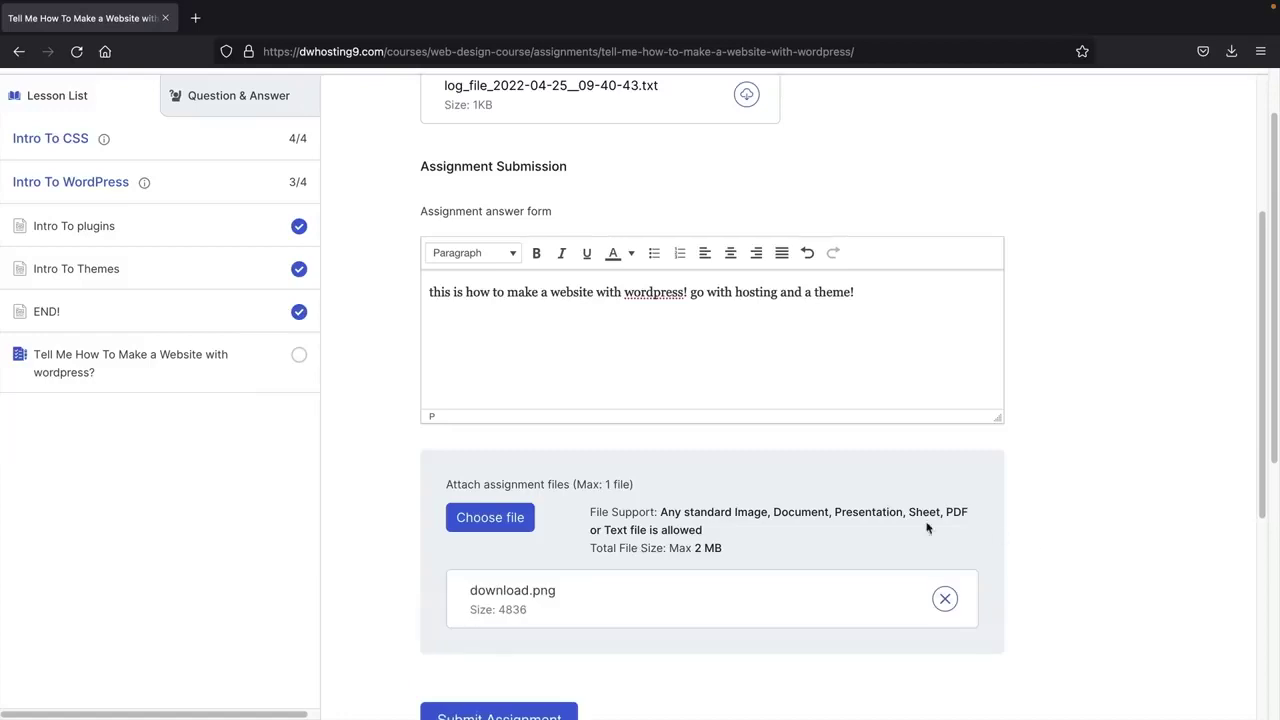
scroll(668, 530, down, 3)
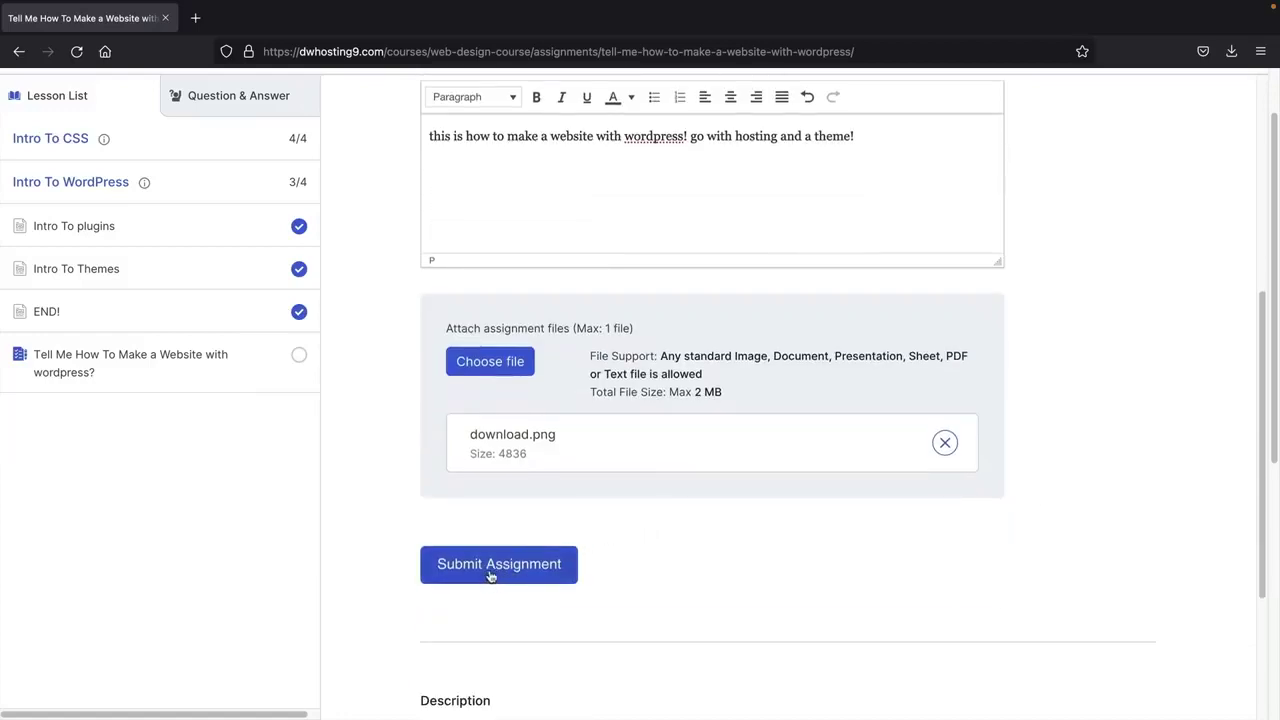
scroll(490, 576, down, 4)
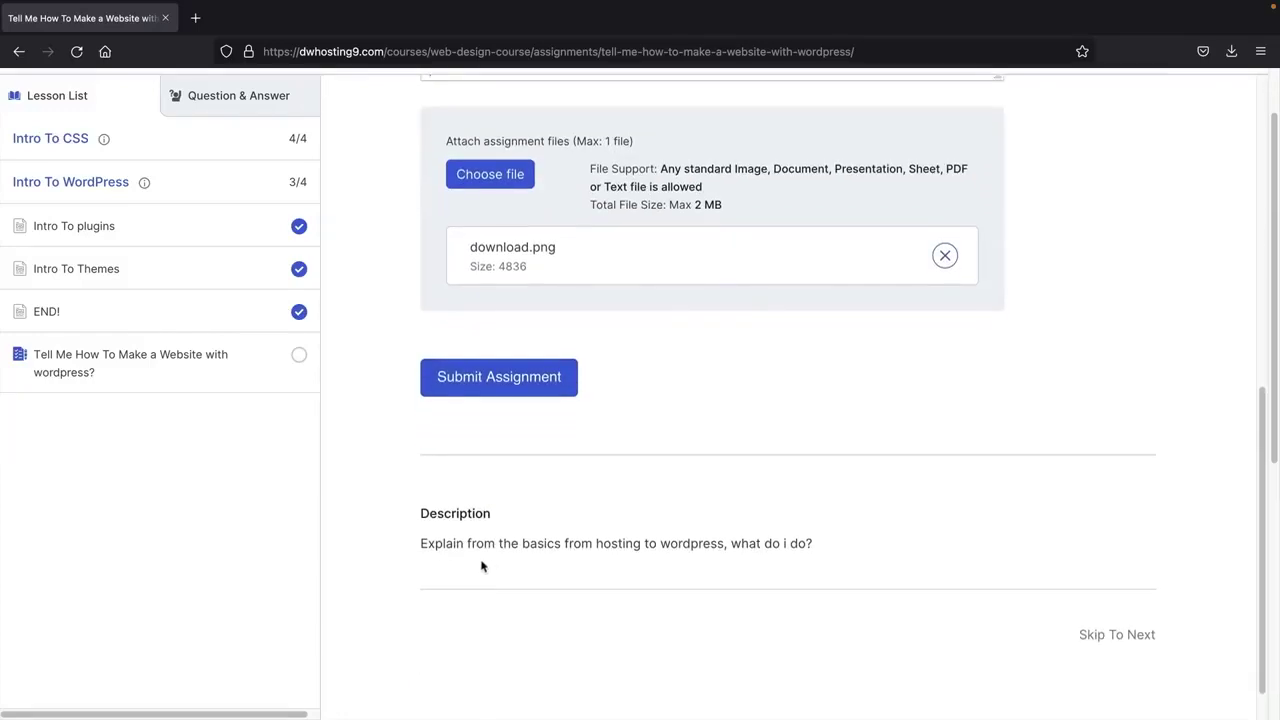
- Review the assignment description and submit the answer
drag(443, 546, 815, 558)
scroll(814, 560, up, 12)
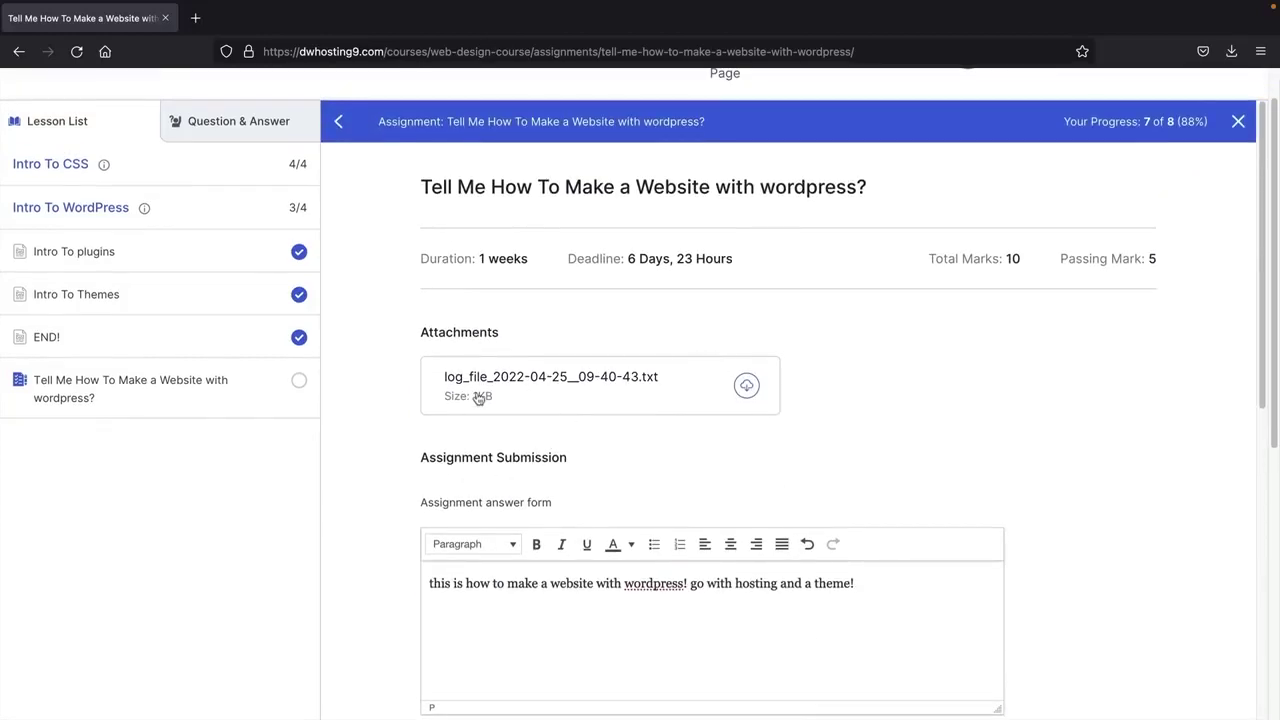
scroll(440, 405, down, 5)
scroll(428, 412, down, 7)
click(498, 505)
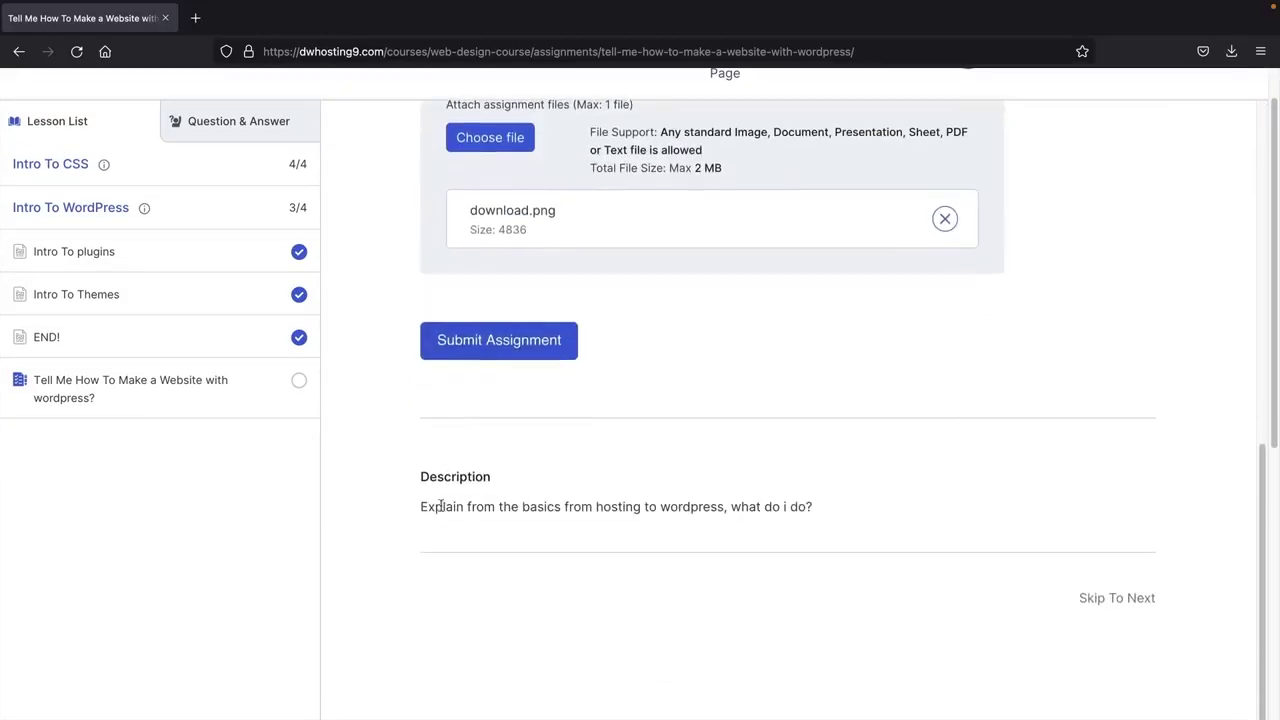
drag(443, 507, 786, 508)
click(790, 507)
scroll(786, 508, up, 3)
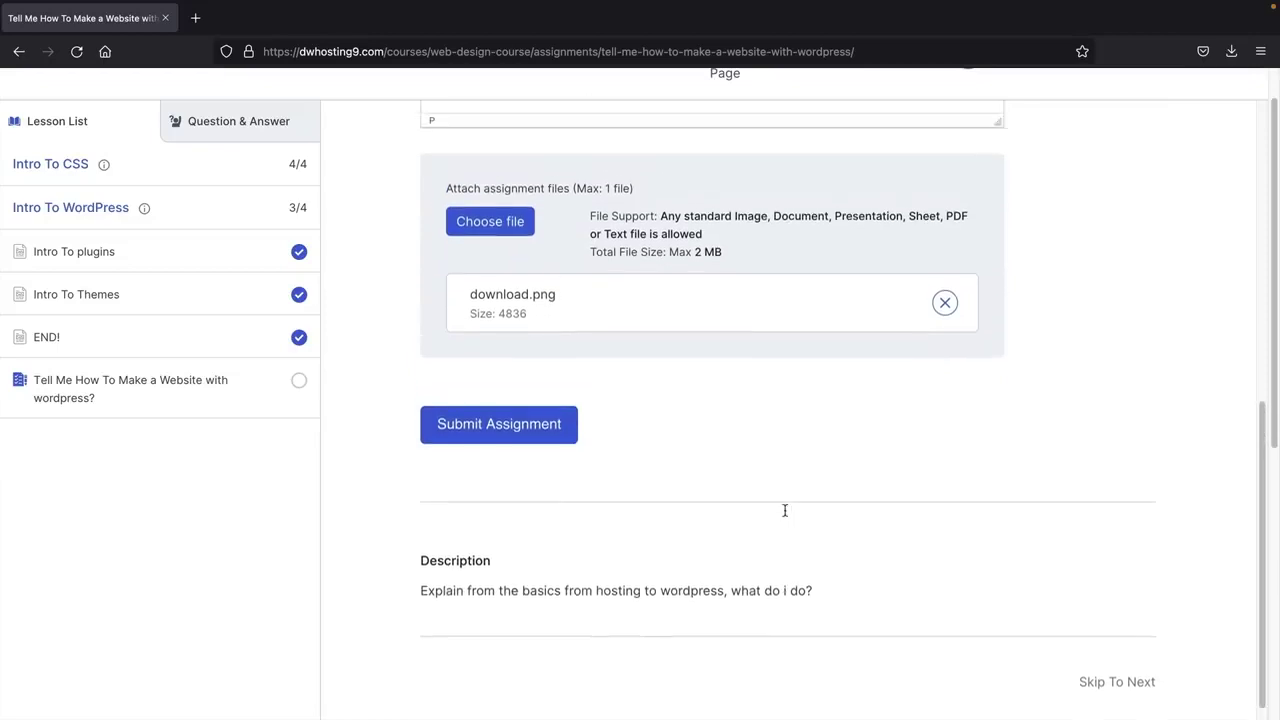
click(495, 485)
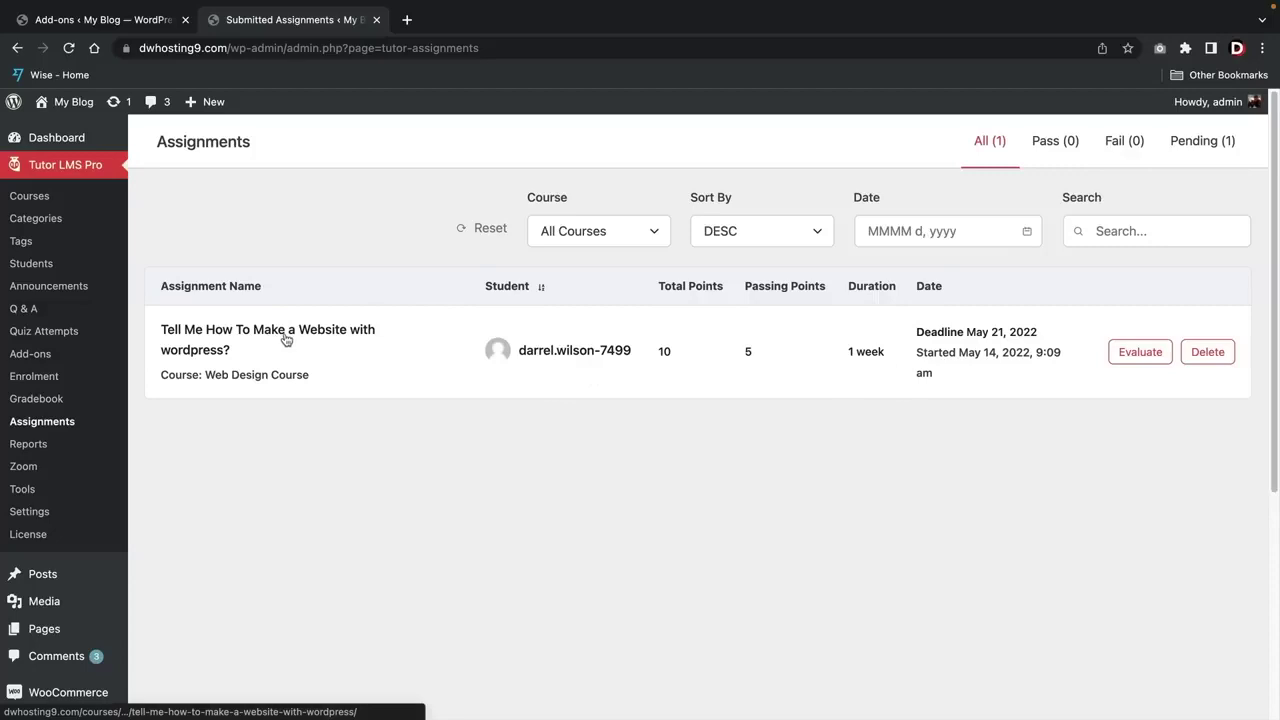
- Evaluate the submission with 7 points and feedback 'next time talk about plugins!'
click(1126, 355)
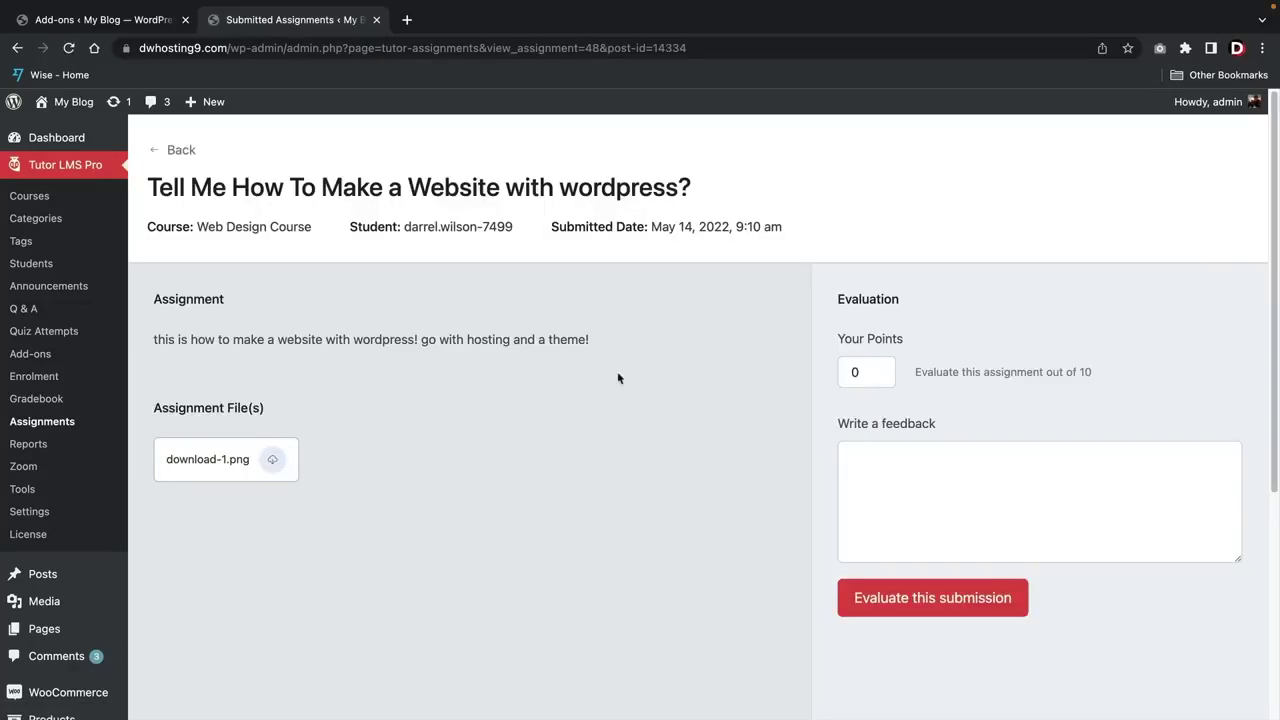
drag(175, 339, 612, 345)
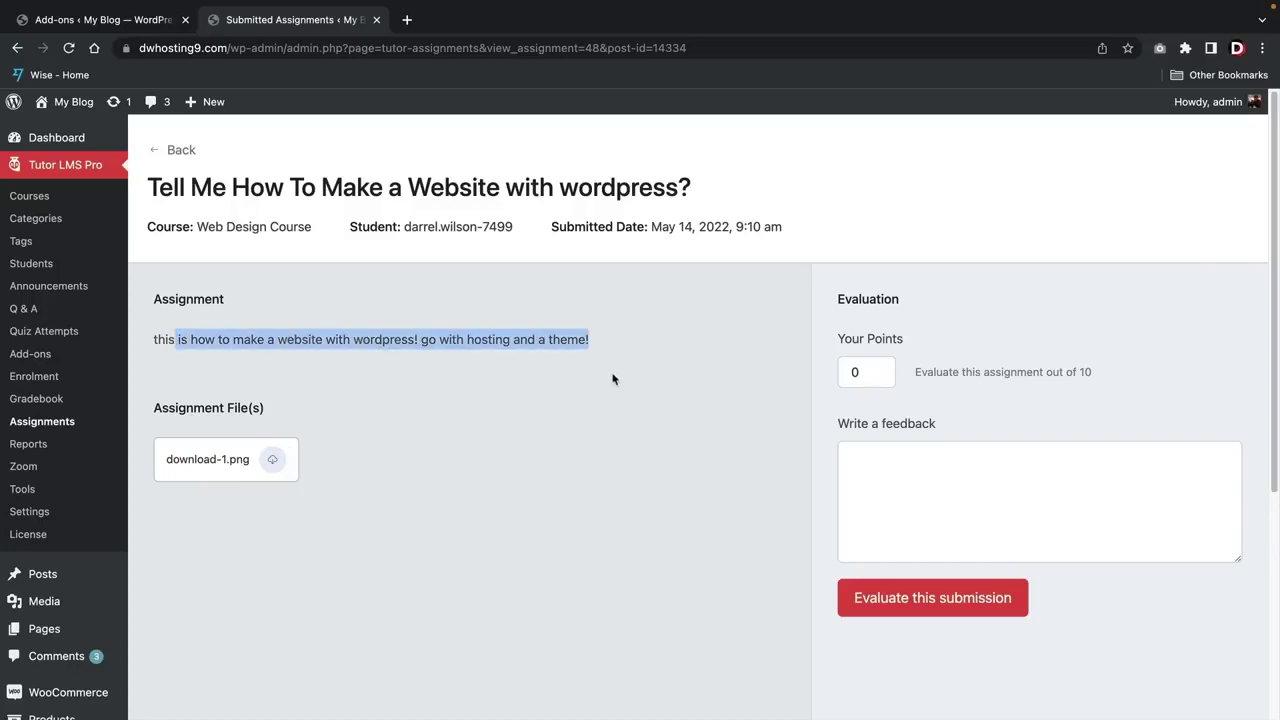
click(613, 378)
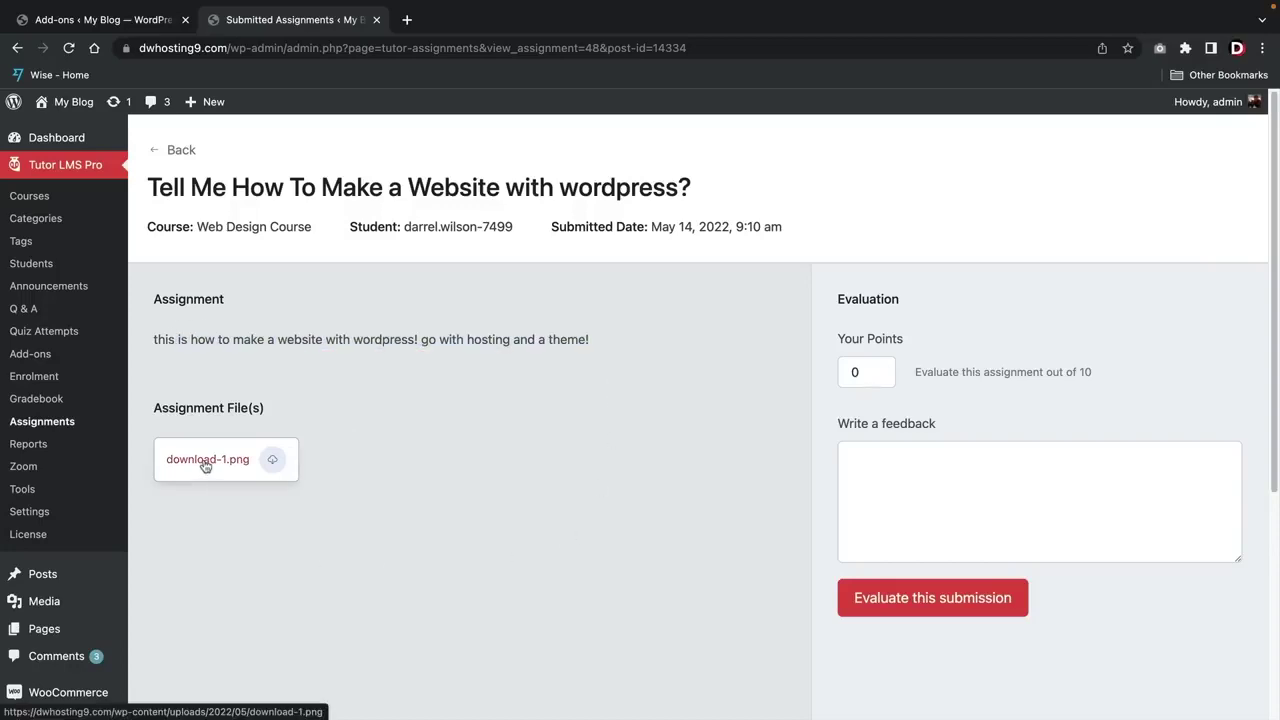
click(876, 367)
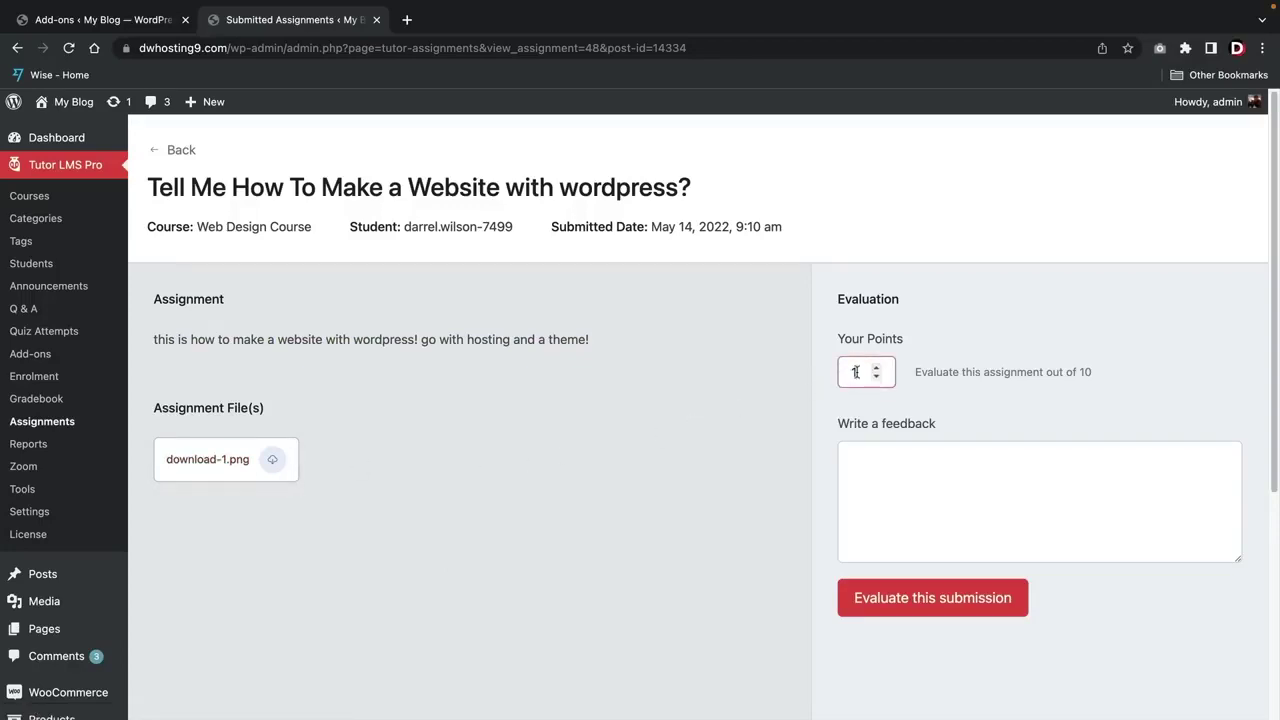
click(926, 459)
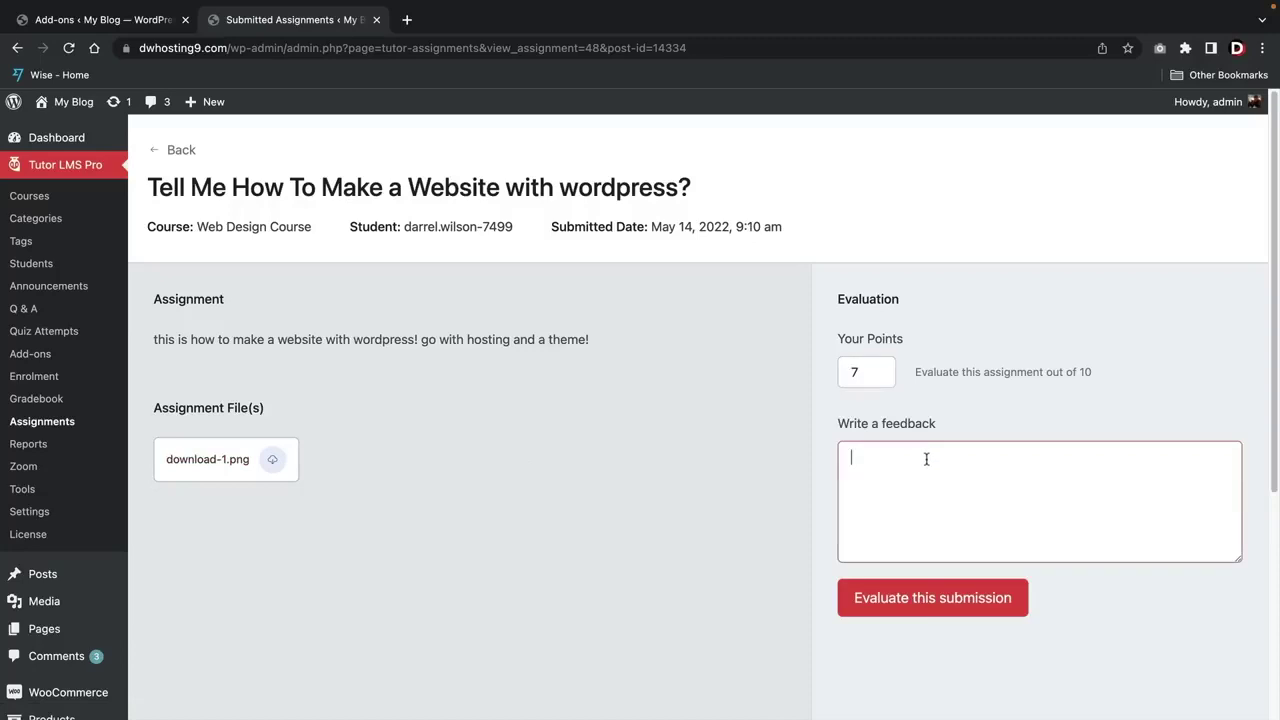
text(next time talk about plugins!)
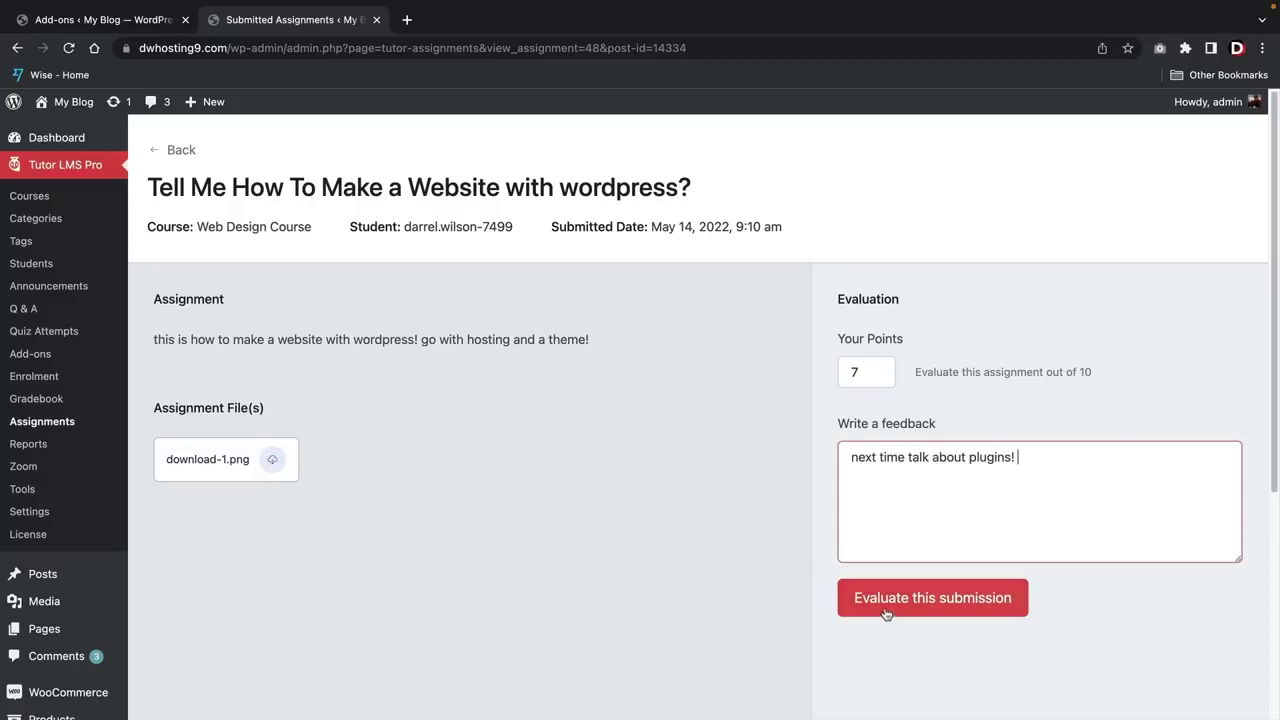
click(888, 601)
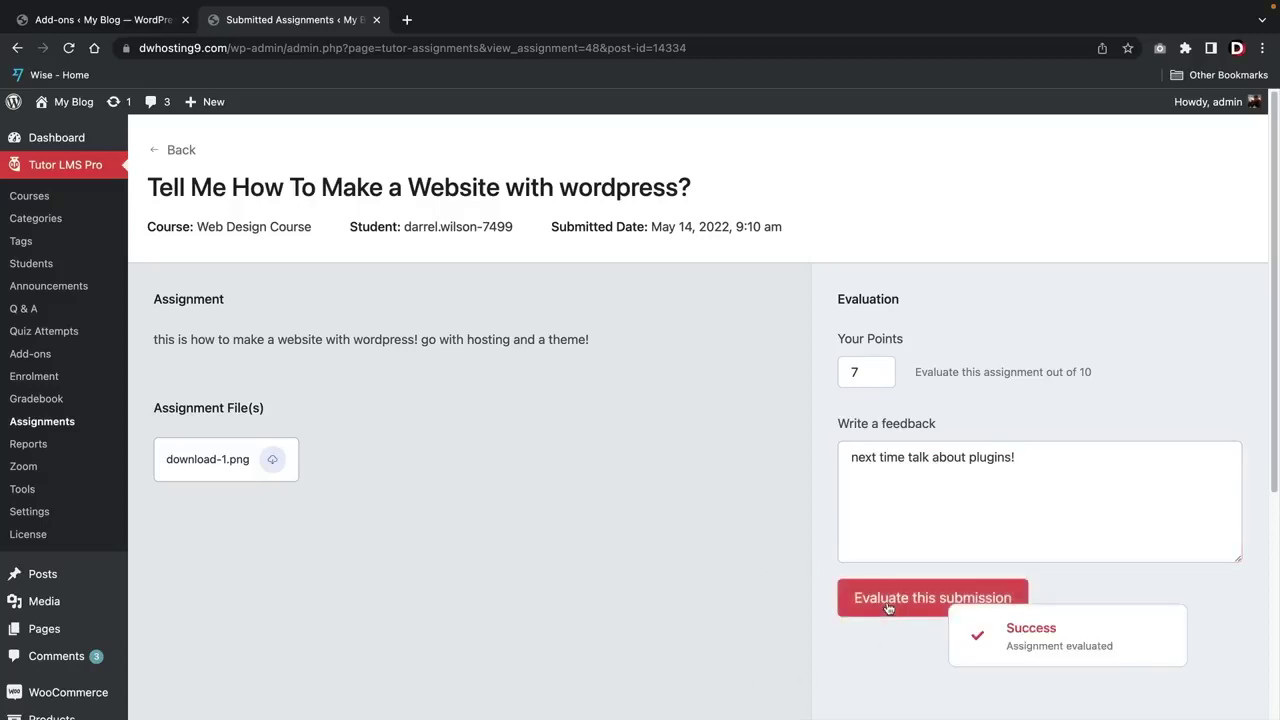
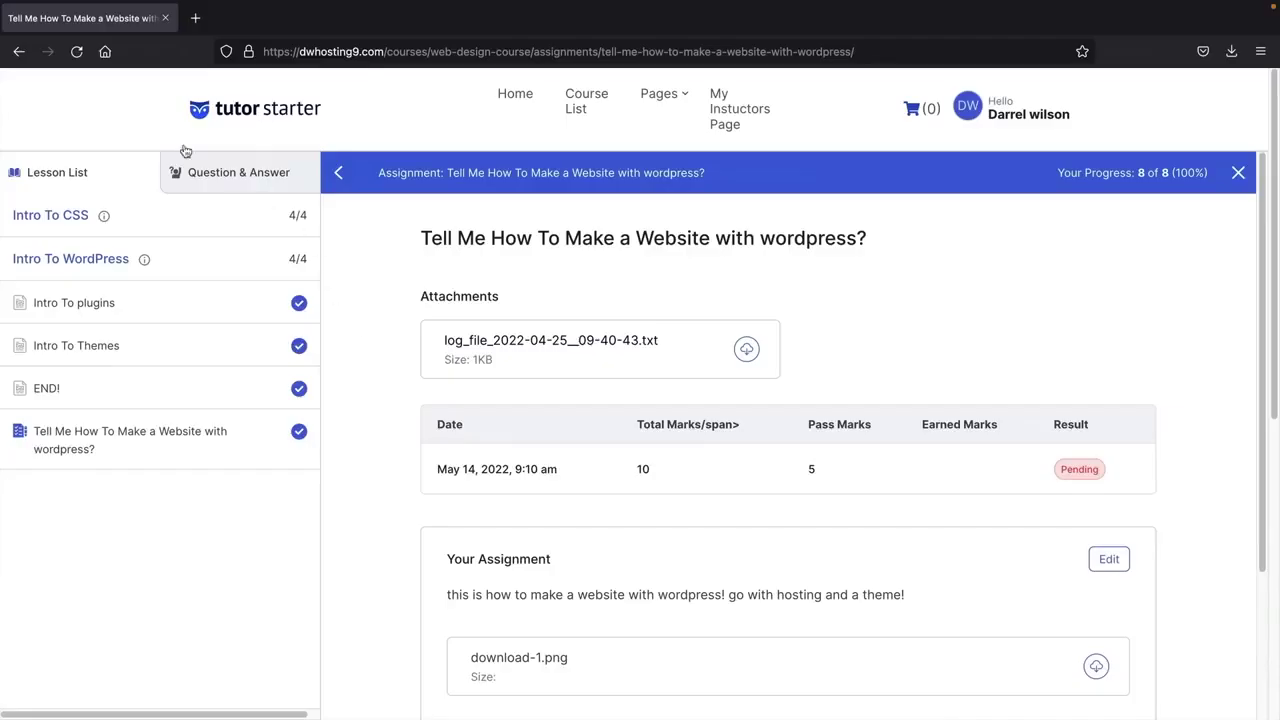
- Reload the assignment page and compare the earned mark of 7 with the pass mark of 5
click(77, 53)
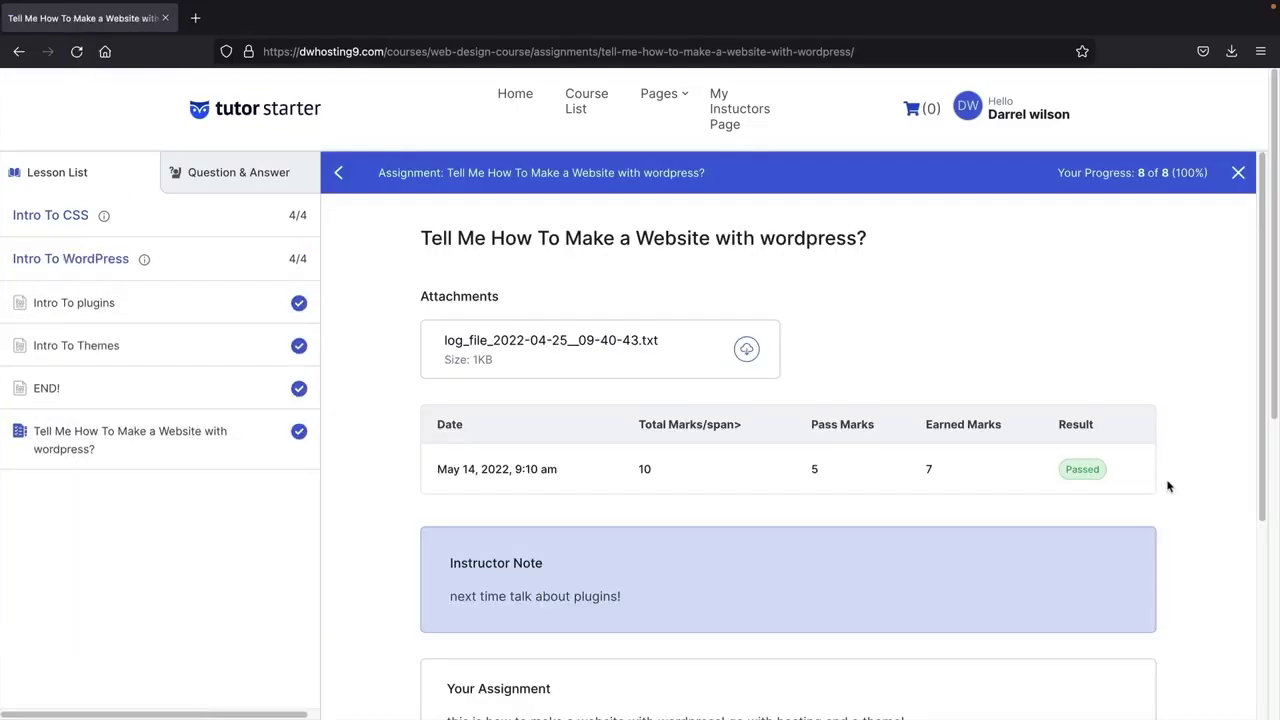
scroll(1082, 469, down, 1)
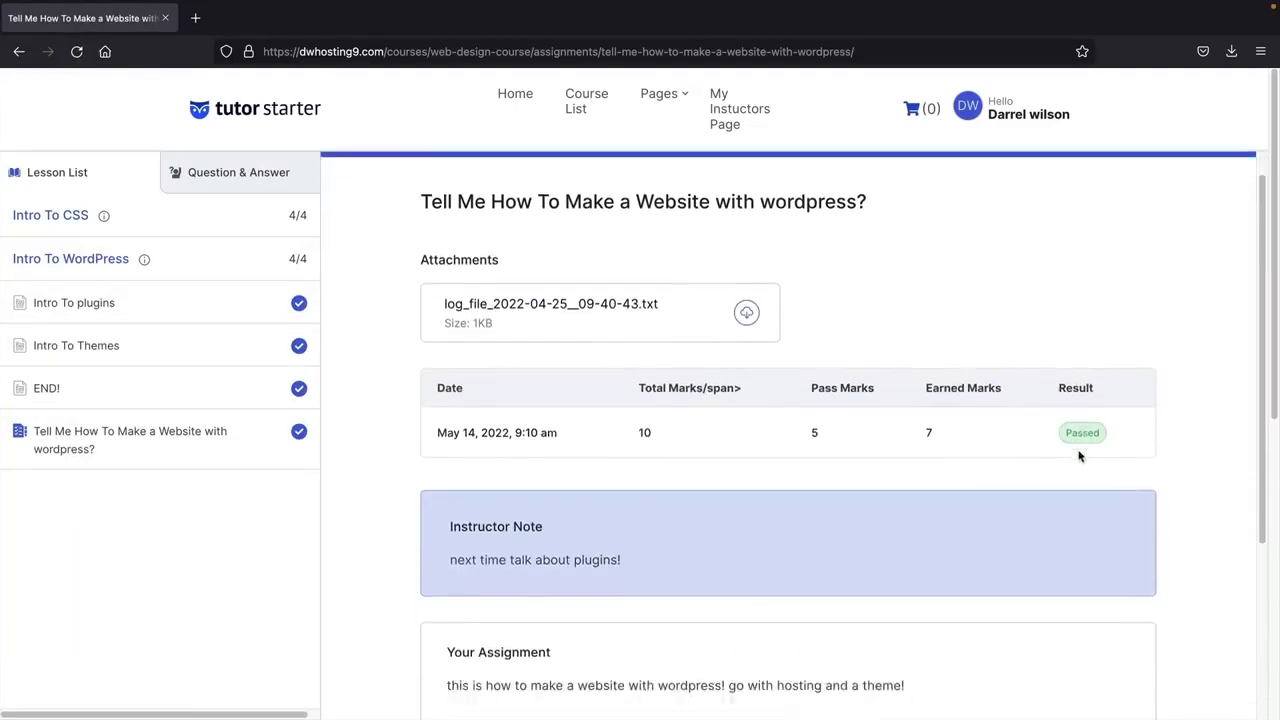
drag(1066, 407, 1097, 407)
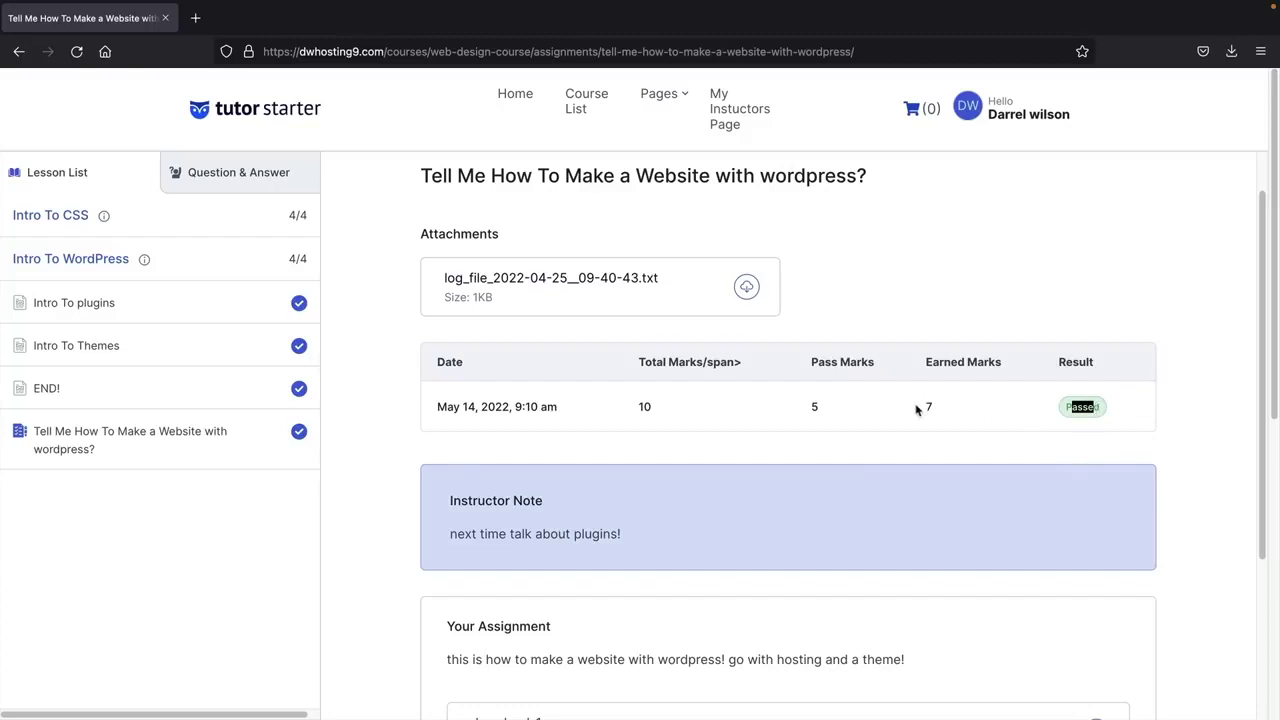
drag(914, 408, 951, 414)
click(806, 414)
drag(805, 408, 844, 408)
- Read the instructor note, then look over the Certificate add-on on the add-ons page
scroll(835, 410, down, 2)
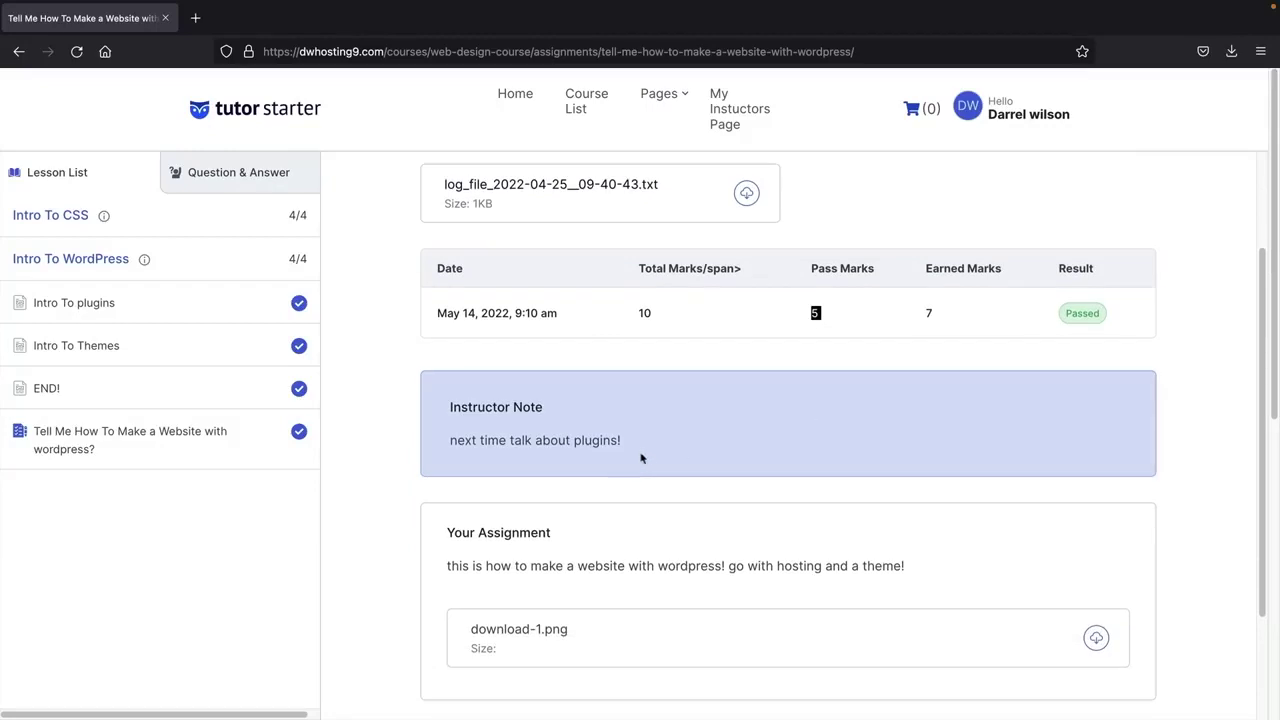
drag(640, 452, 437, 455)
click(407, 438)
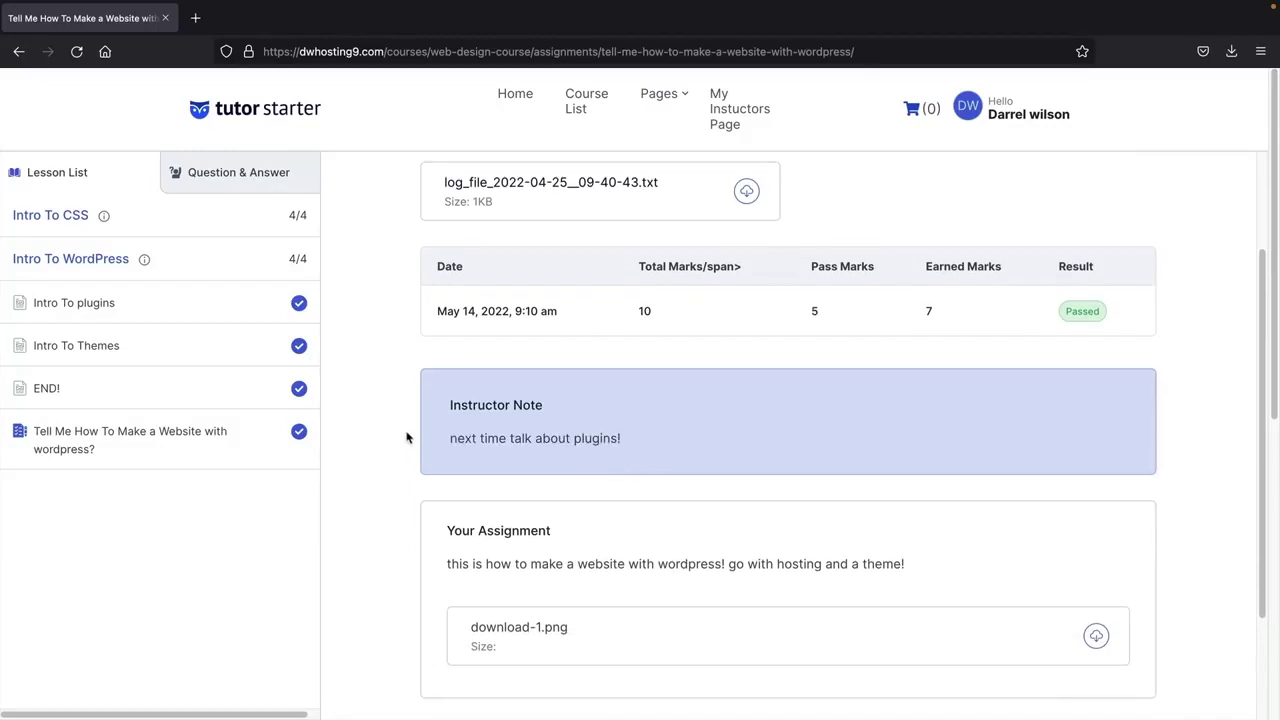
scroll(406, 435, down, 2)
scroll(406, 435, up, 2)
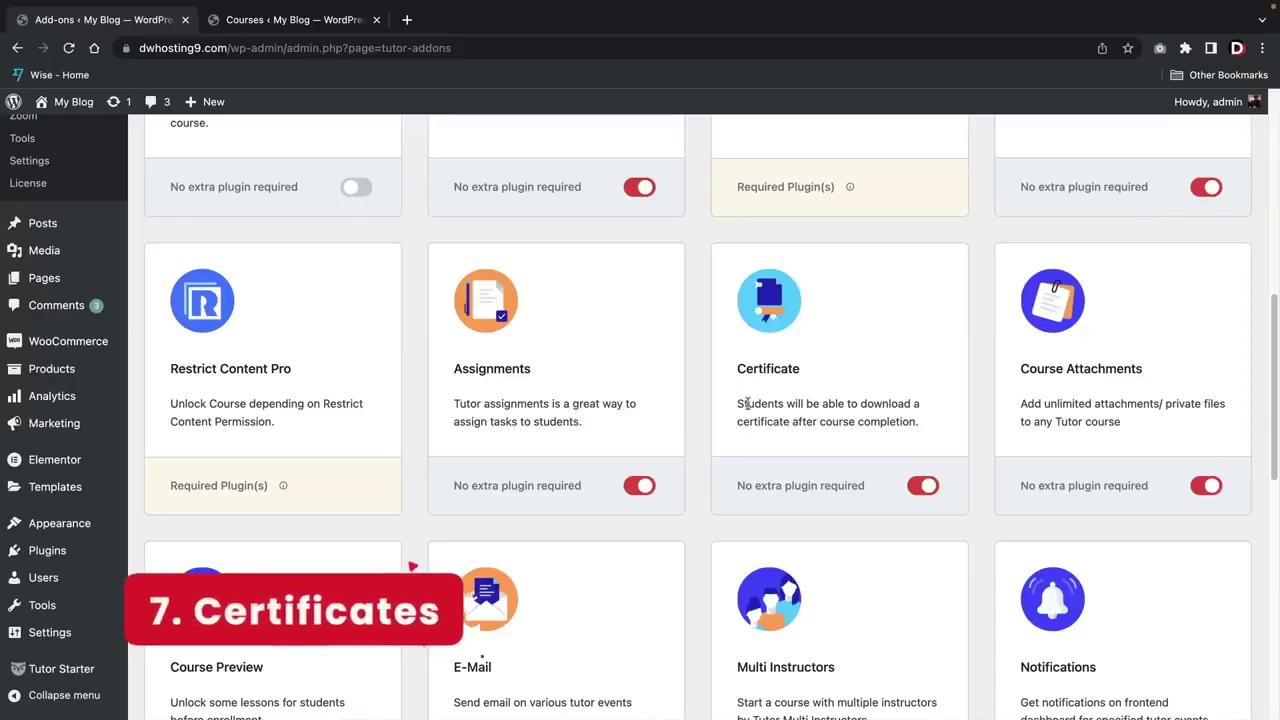
drag(736, 369, 801, 370)
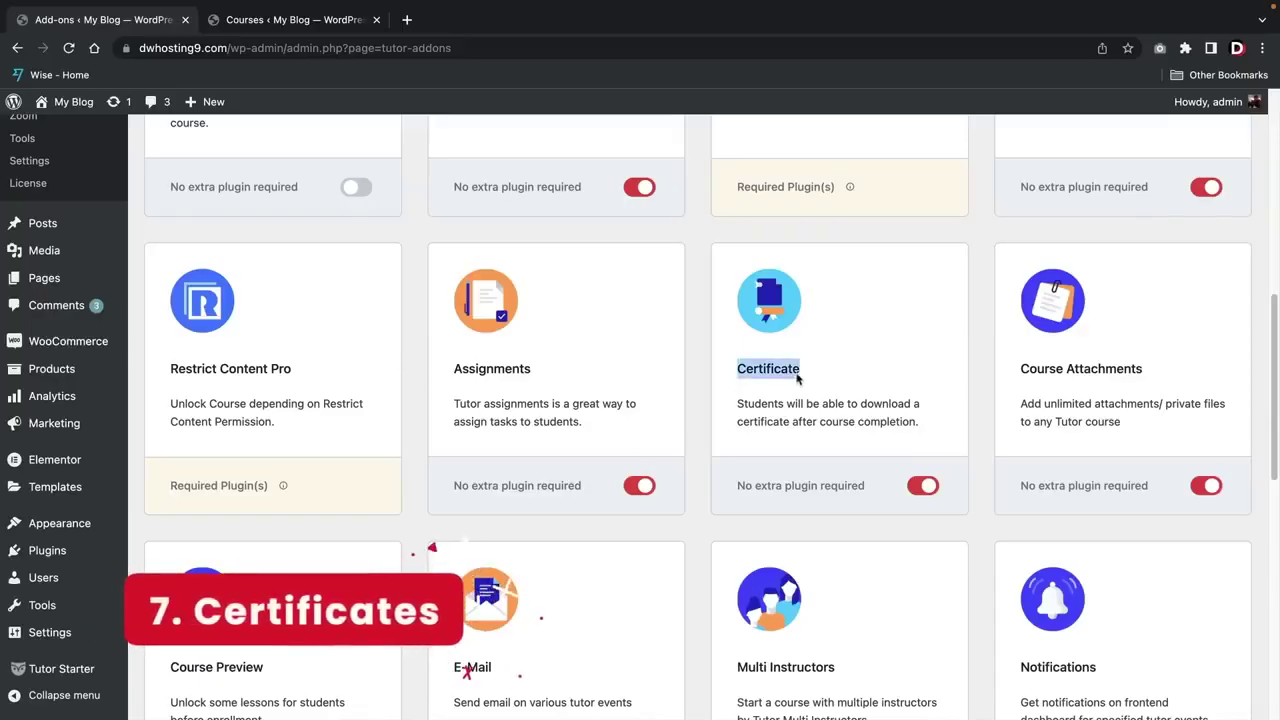
- Open the Web Design Course editor and scroll to its Certificate Template section
click(323, 22)
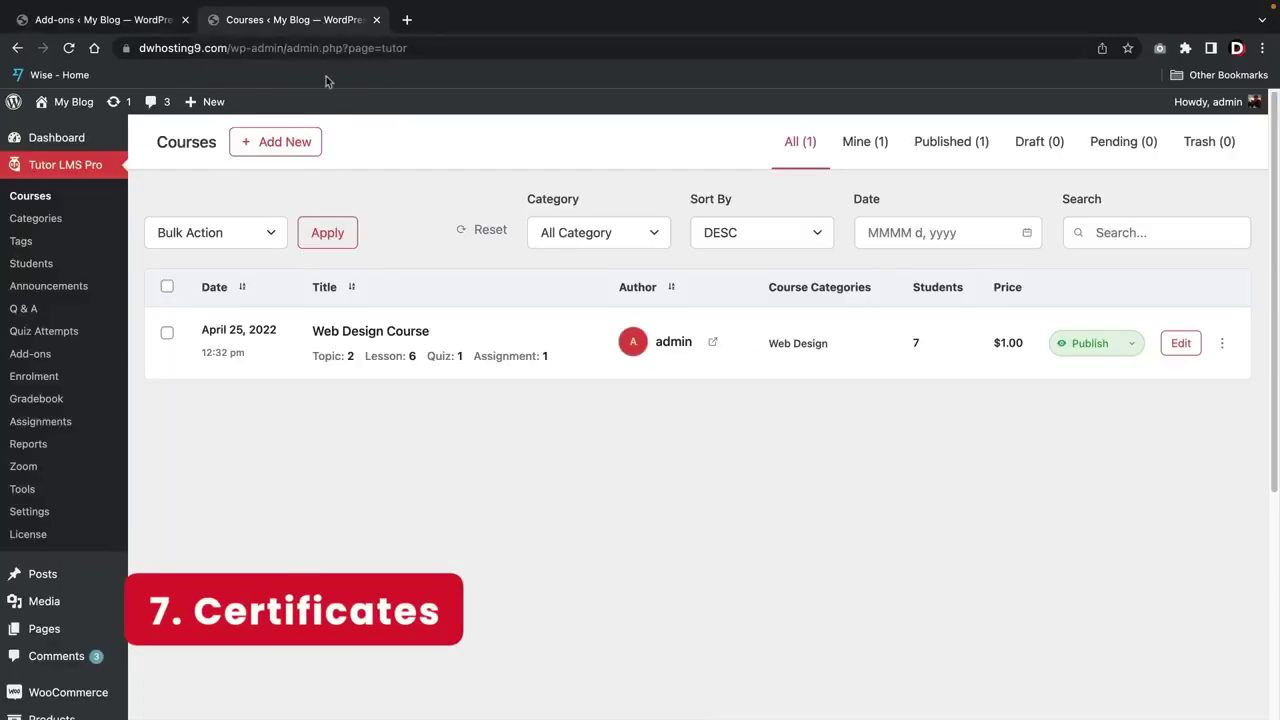
click(396, 340)
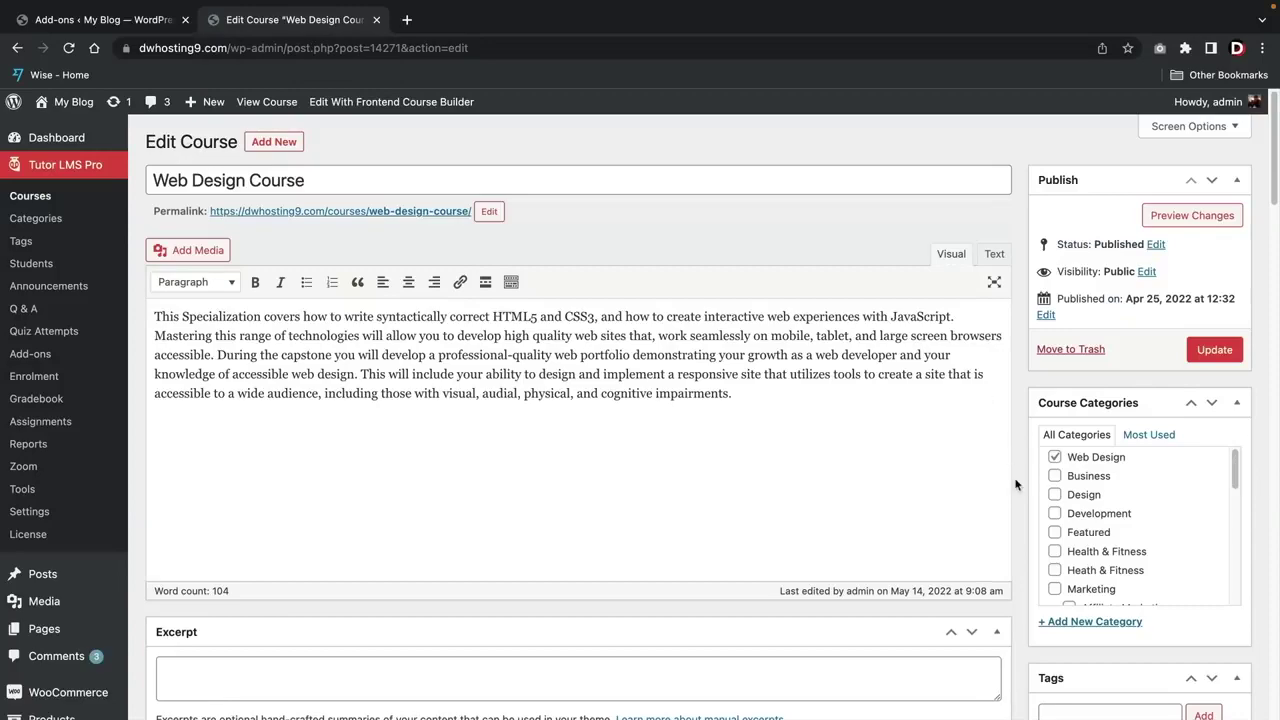
scroll(1015, 478, down, 20)
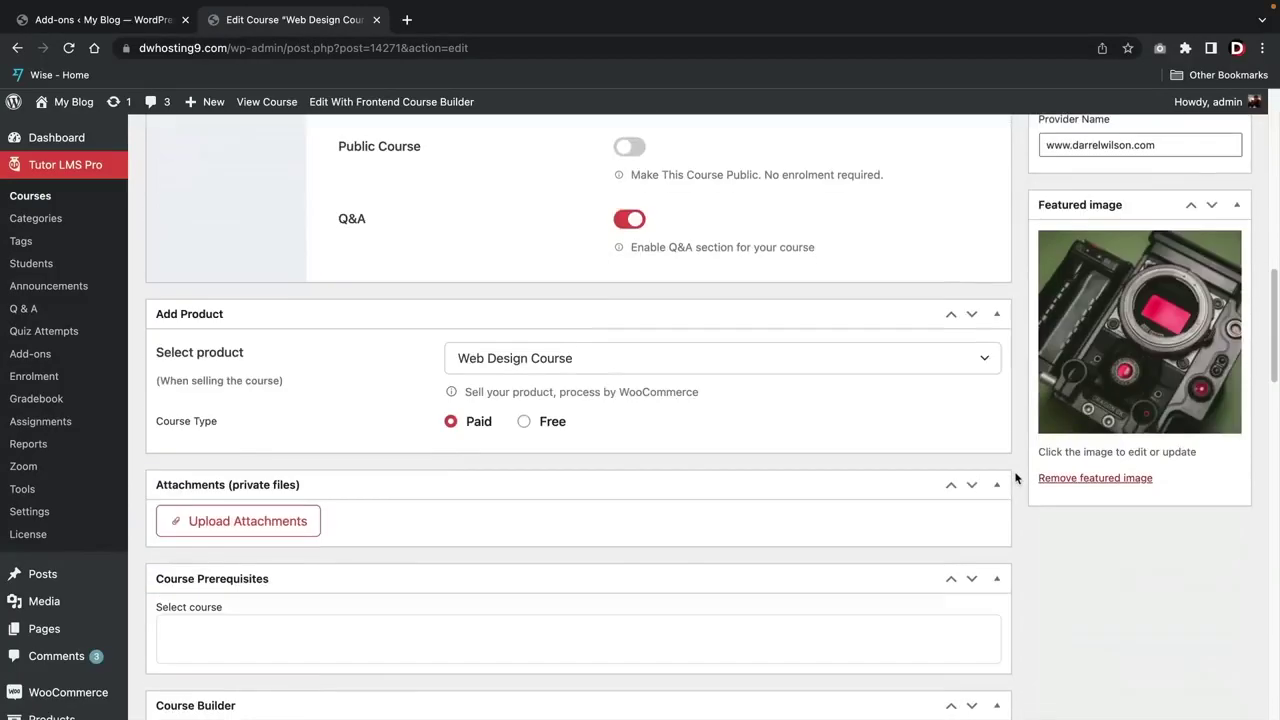
scroll(1015, 478, down, 10)
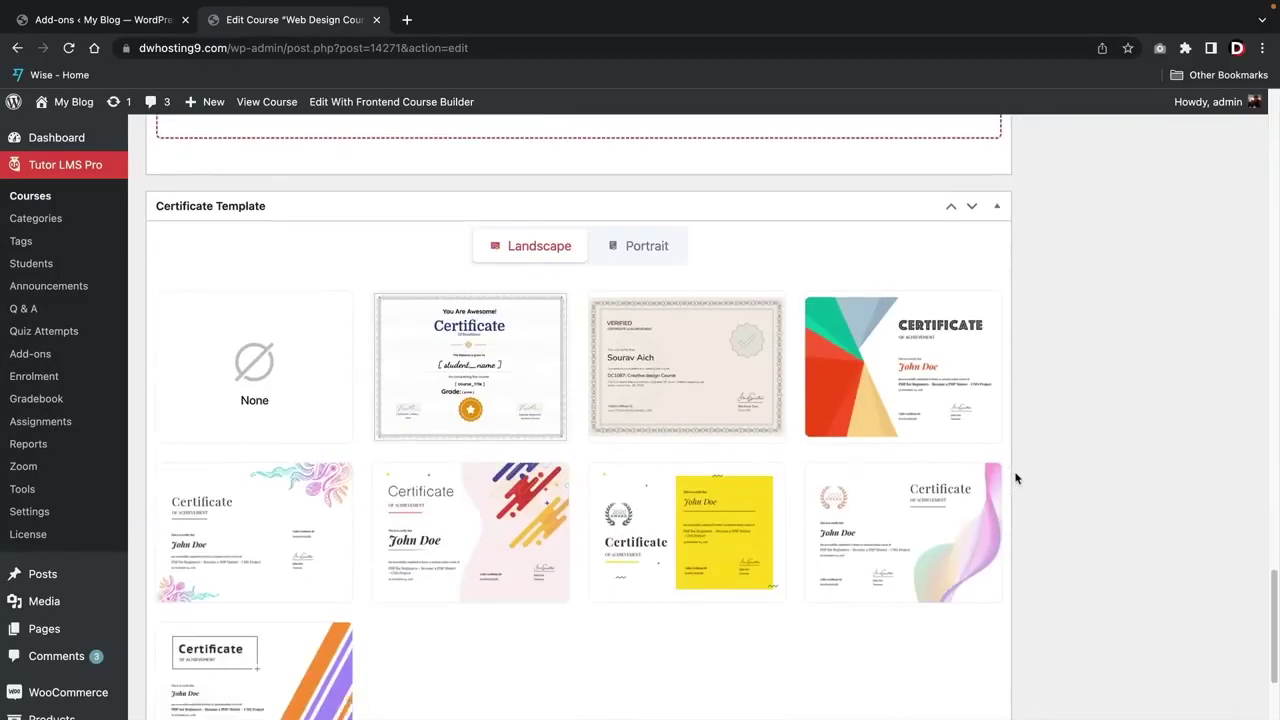
scroll(1014, 477, up, 2)
mouse_move(826, 430)
scroll(826, 430, down, 3)
mouse_move(432, 306)
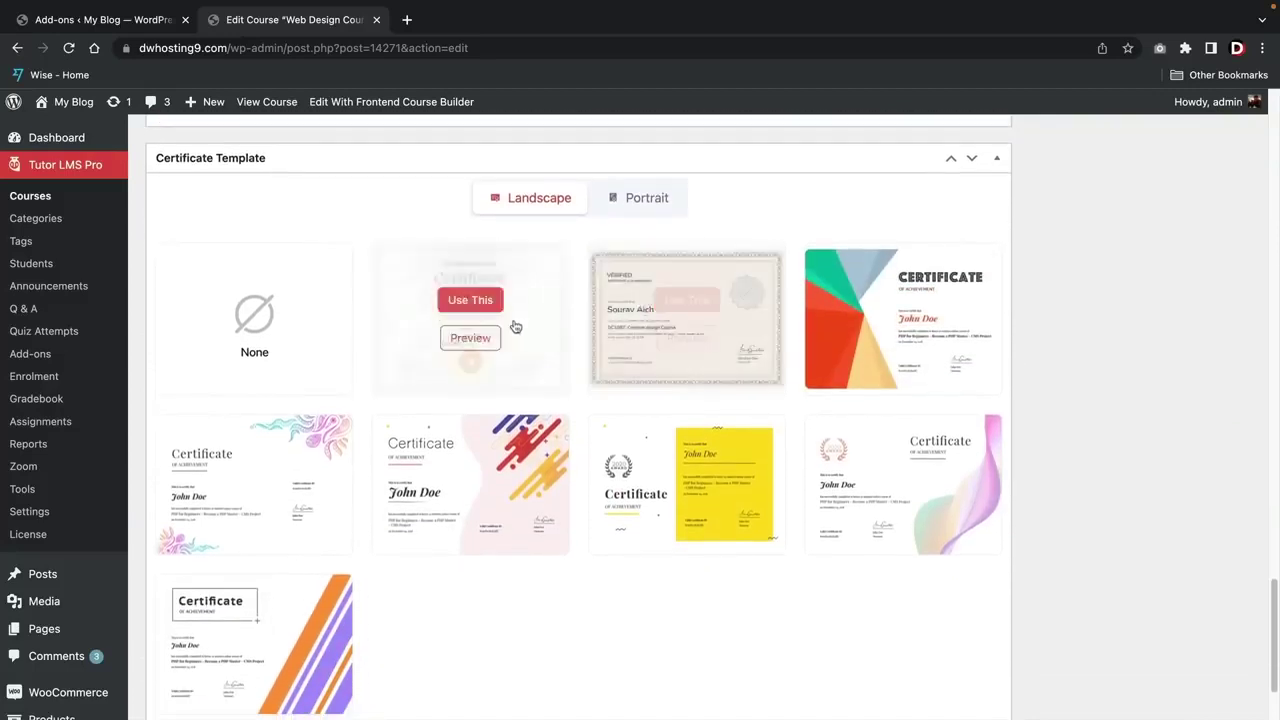
scroll(371, 480, down, 3)
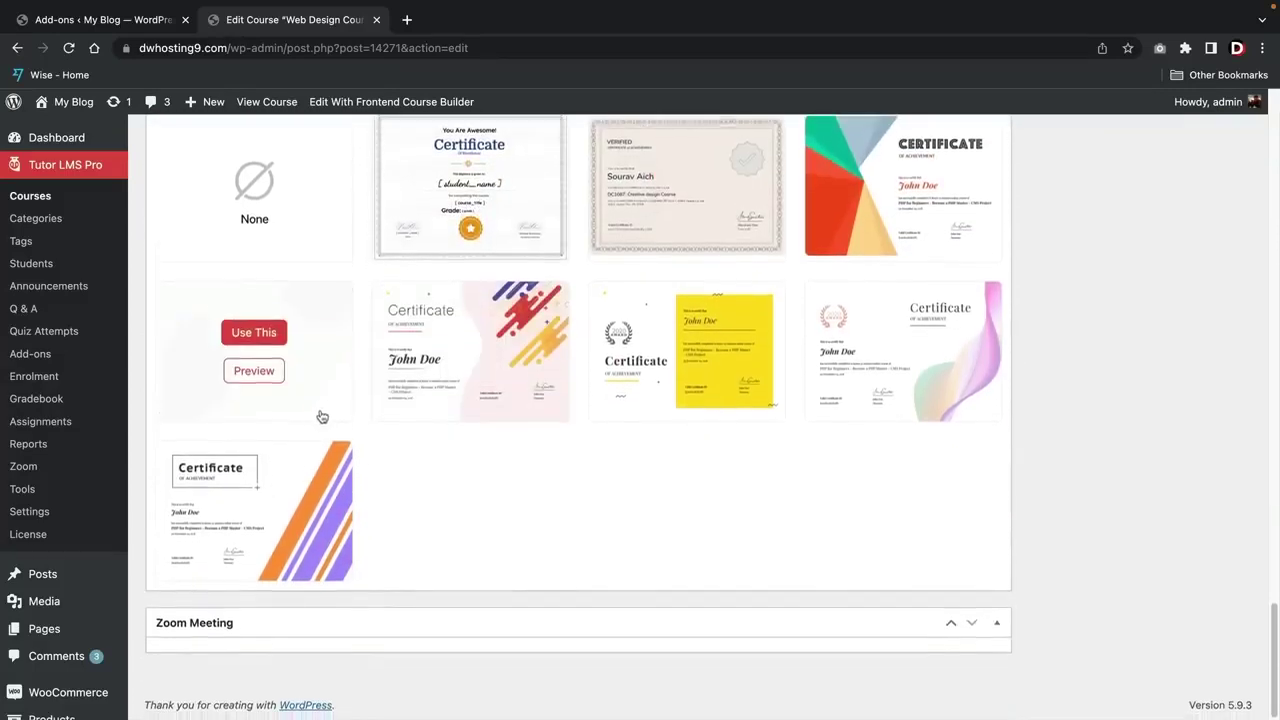
scroll(320, 417, up, 3)
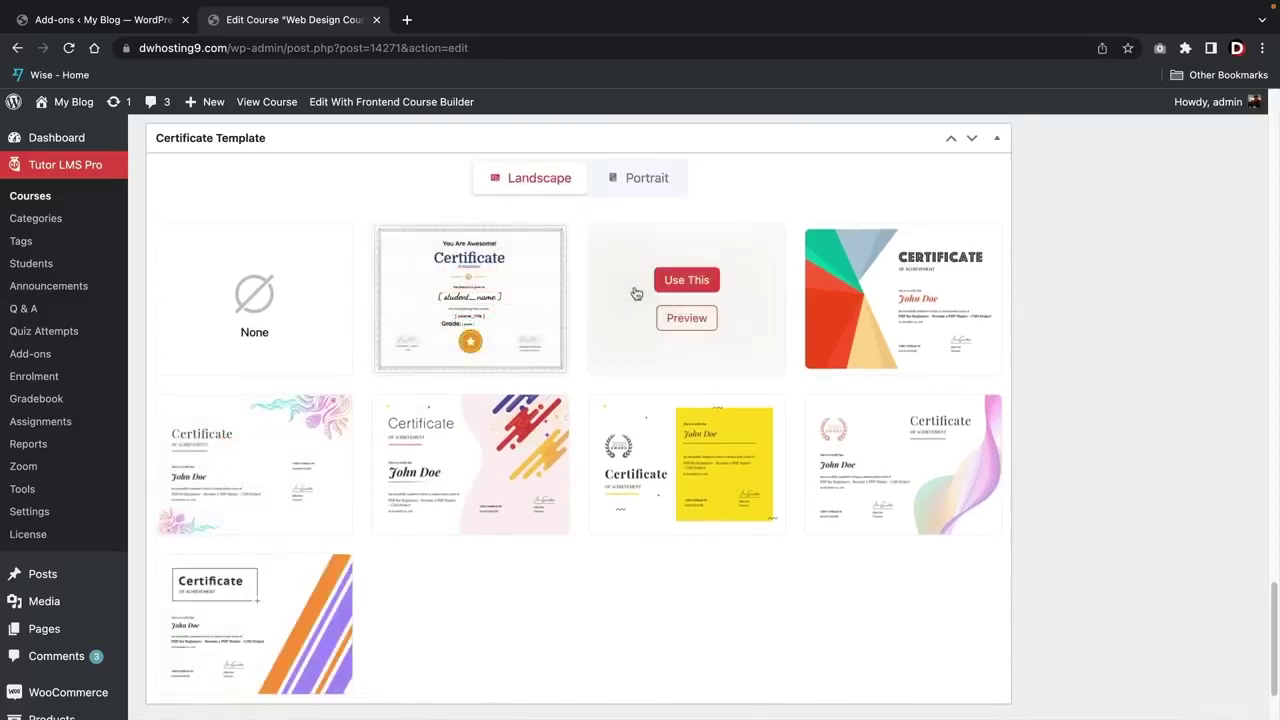
- Select the beige verified landscape certificate template and preview the yellow one
click(469, 281)
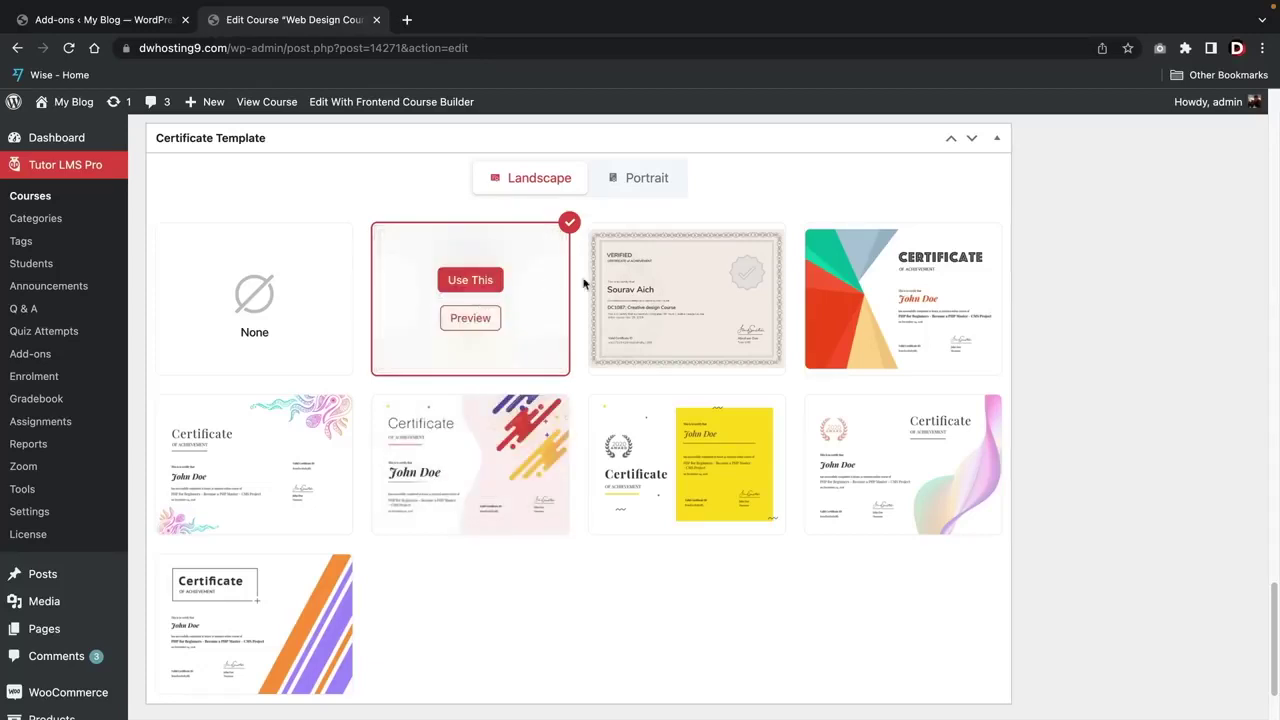
mouse_move(668, 277)
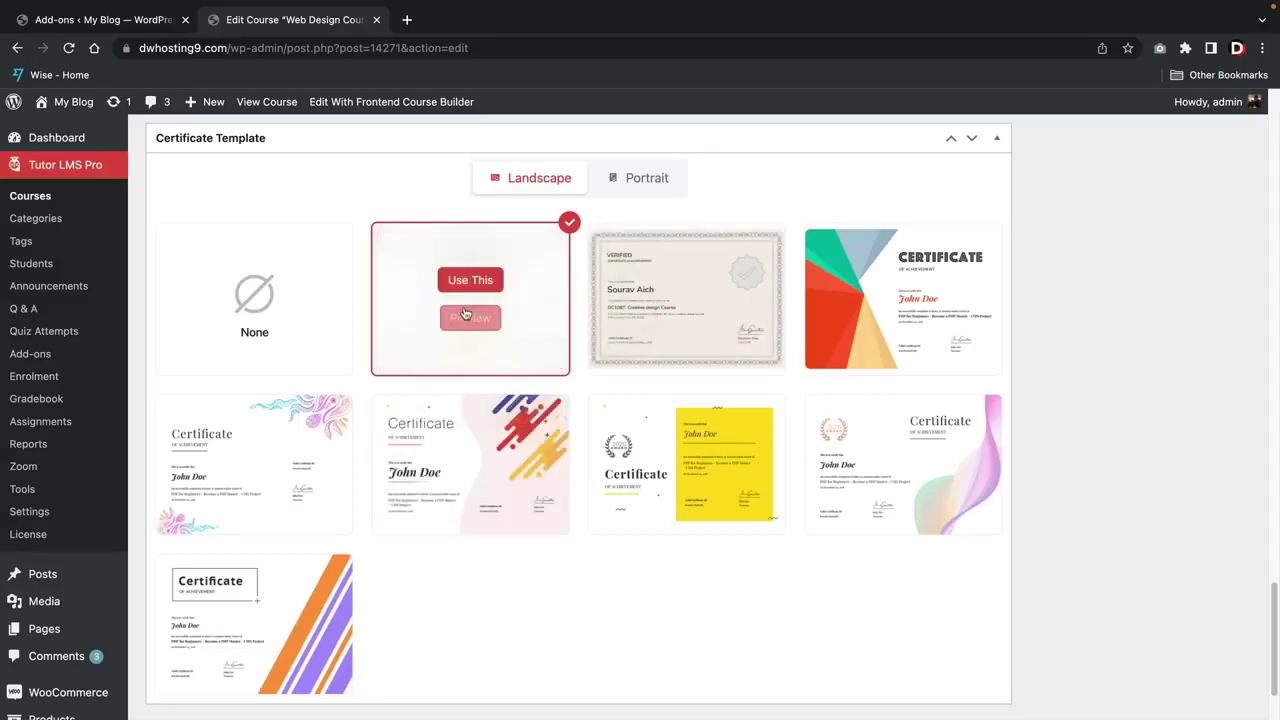
click(690, 282)
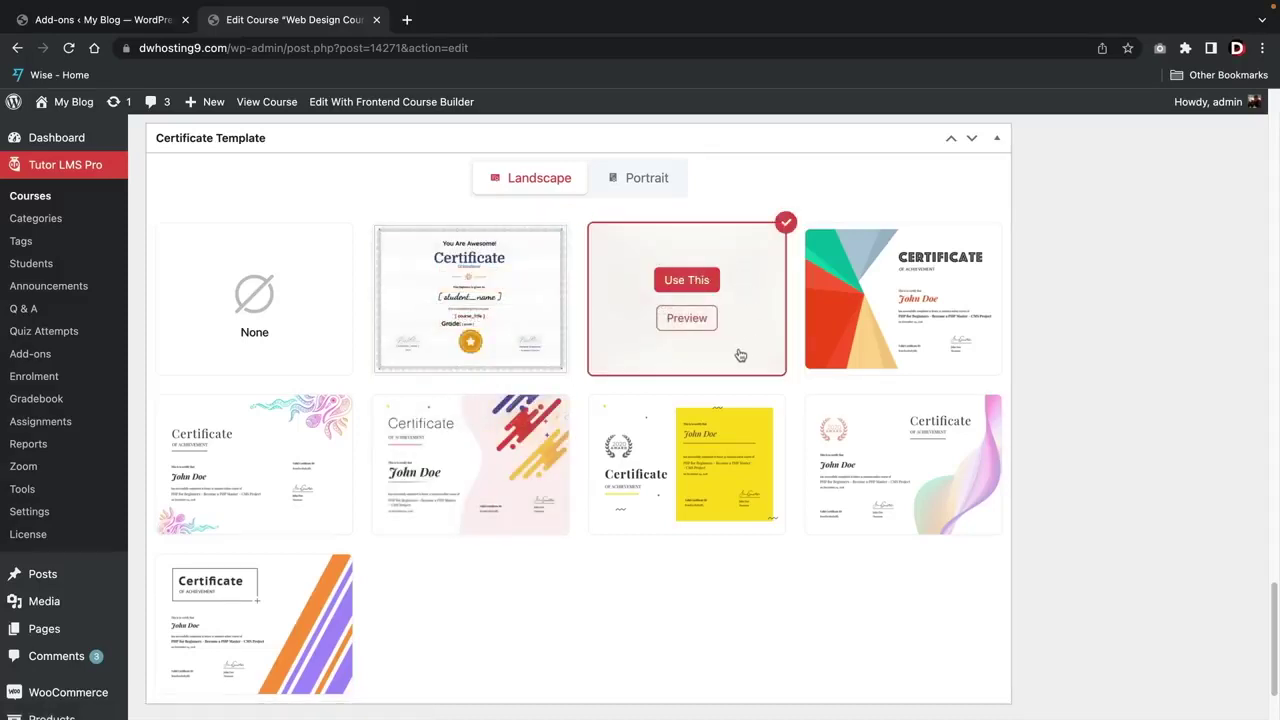
mouse_move(718, 436)
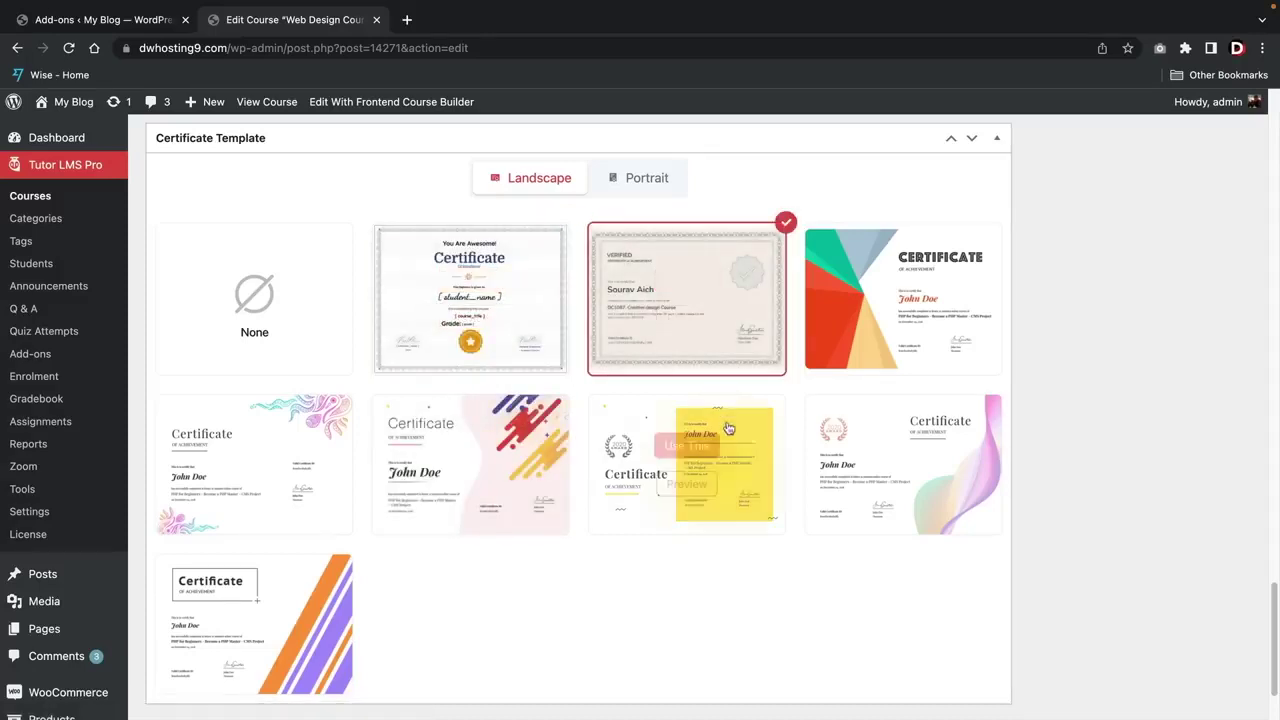
click(687, 485)
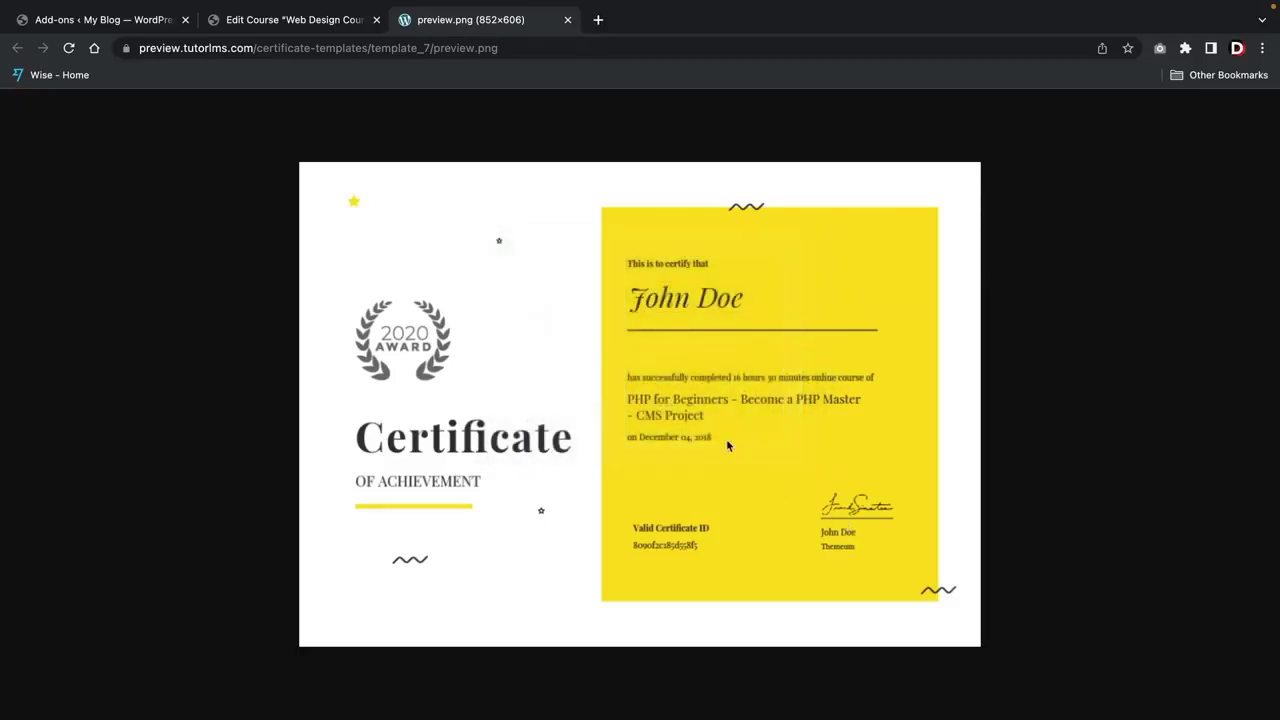
- Go from the yellow certificate preview back to the course editing page
click(318, 20)
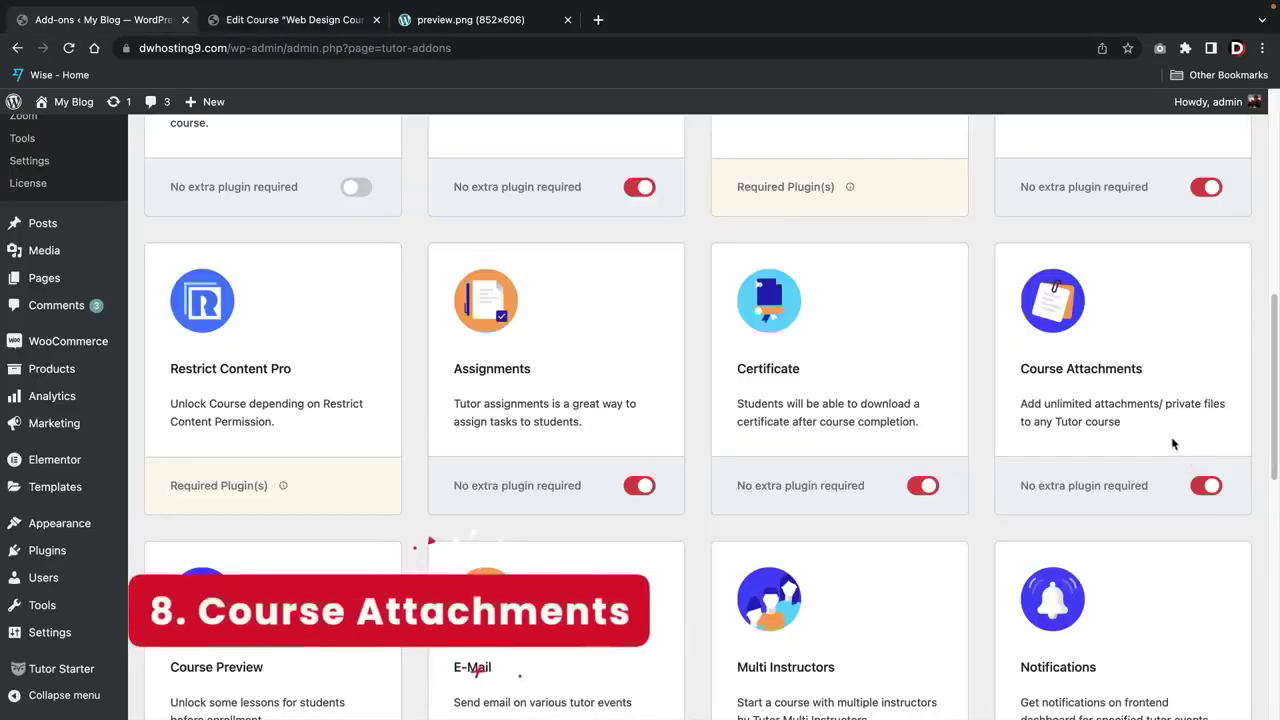
drag(1148, 426, 1020, 403)
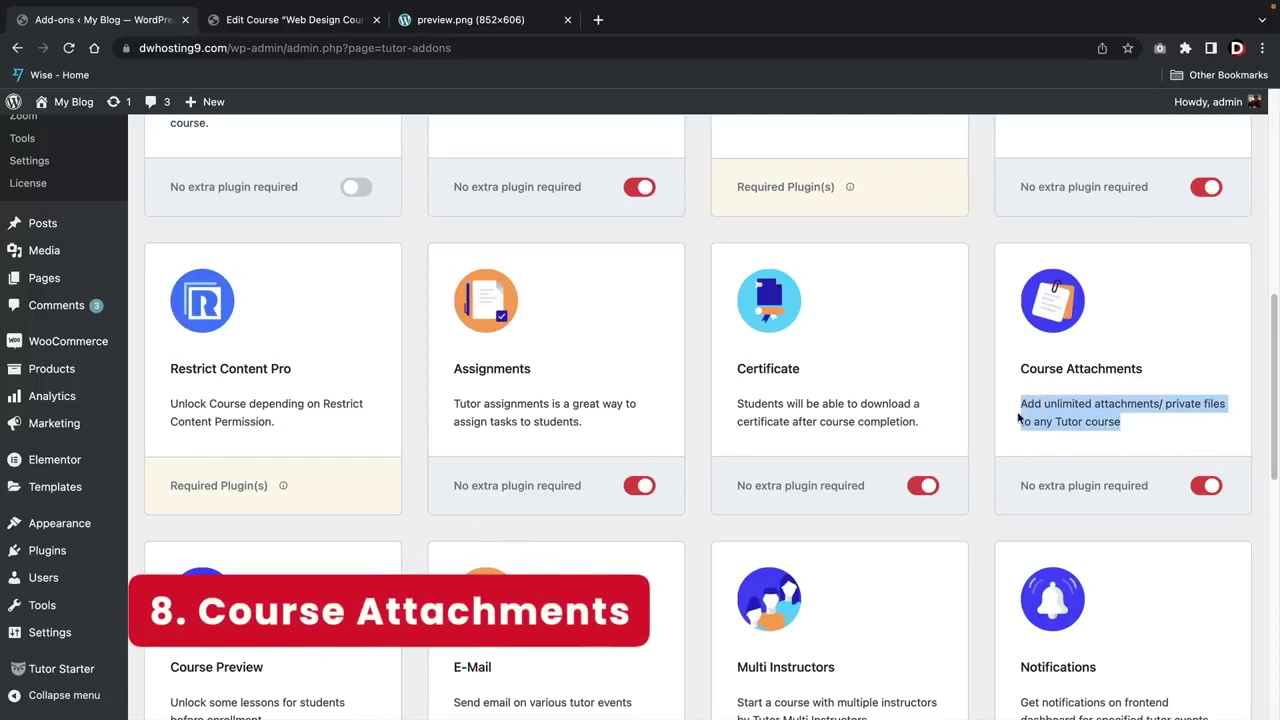
click(1010, 414)
click(302, 22)
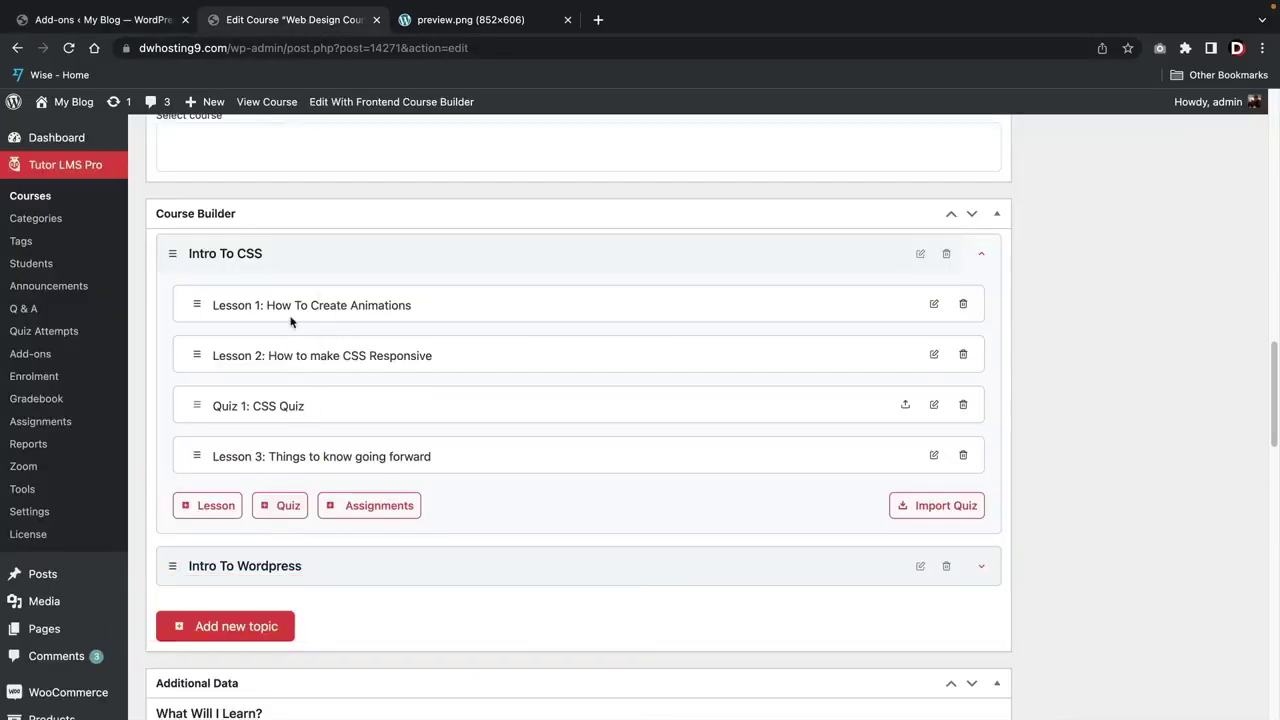
click(936, 357)
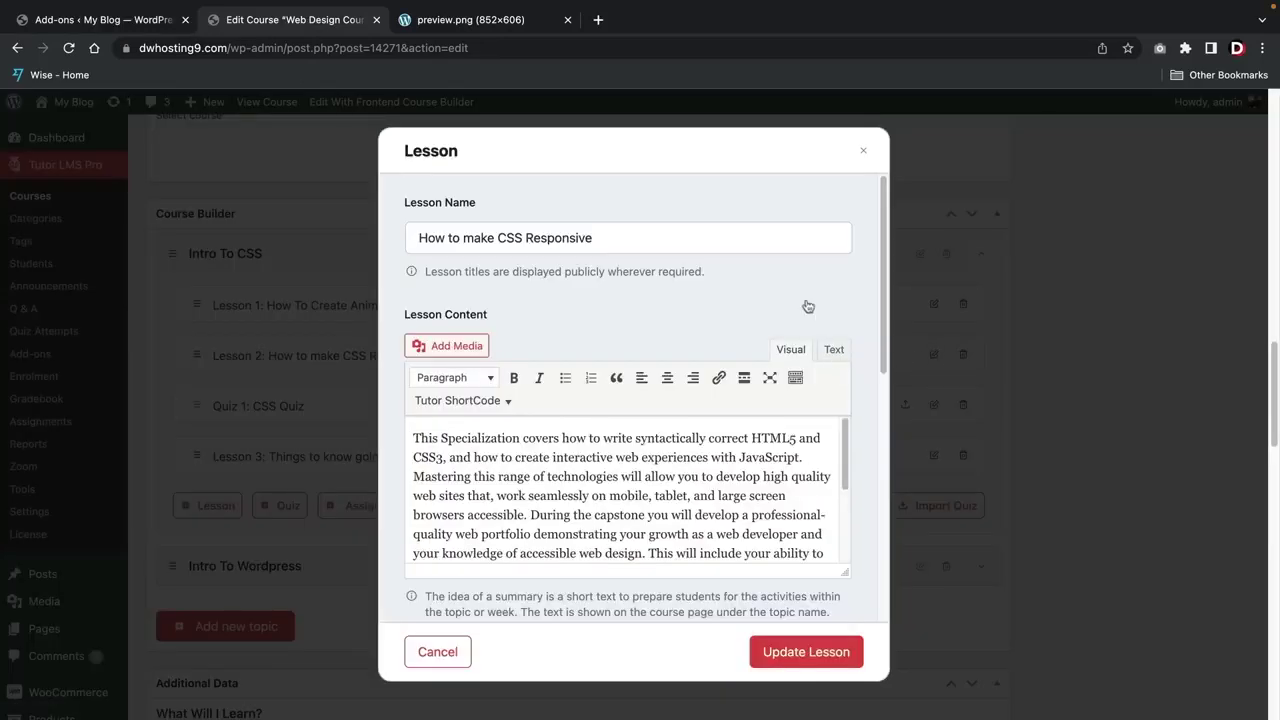
scroll(780, 300, down, 4)
scroll(692, 395, down, 5)
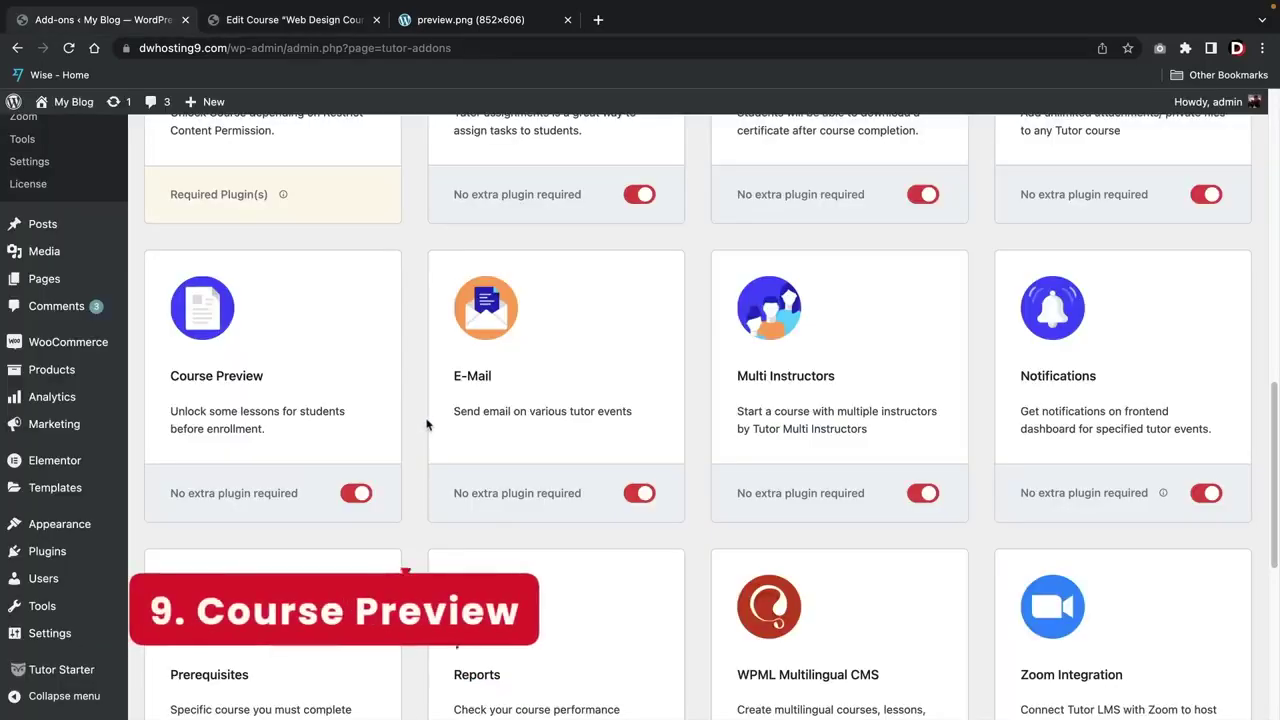
- Check Lesson 1's Enable Course Preview setting in its editor and cancel without changes
drag(426, 425, 170, 374)
click(172, 374)
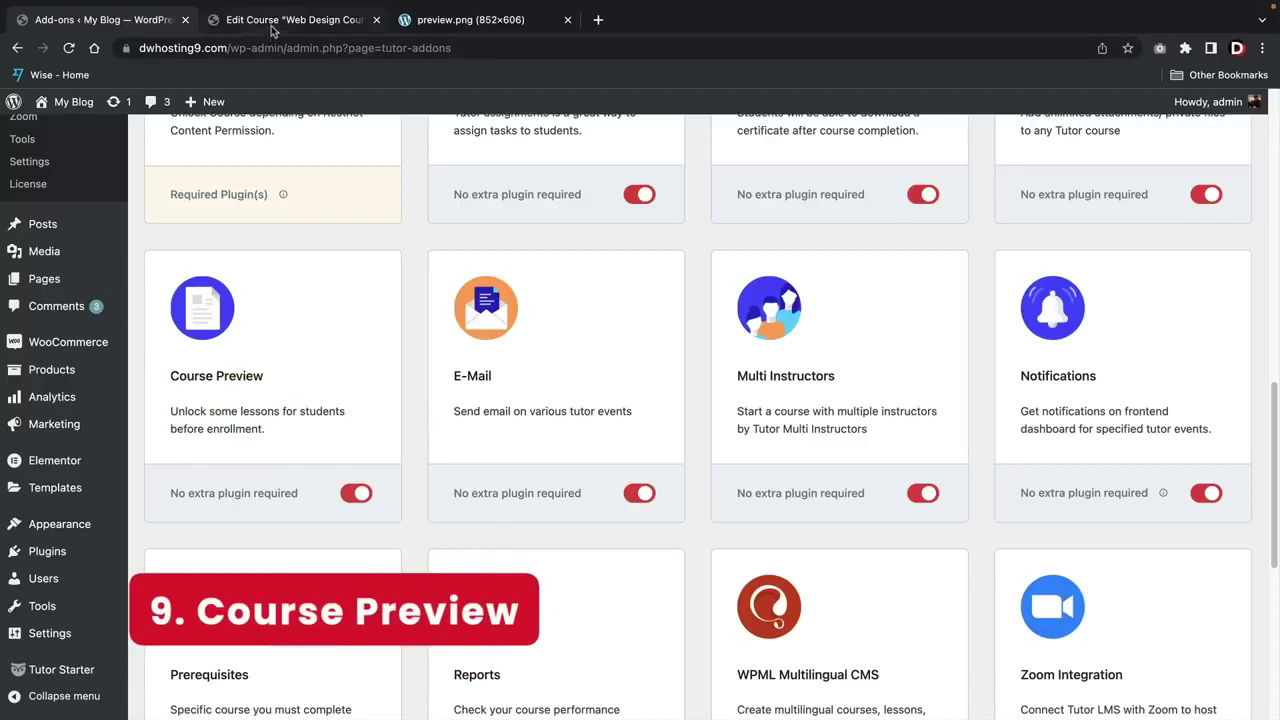
click(272, 26)
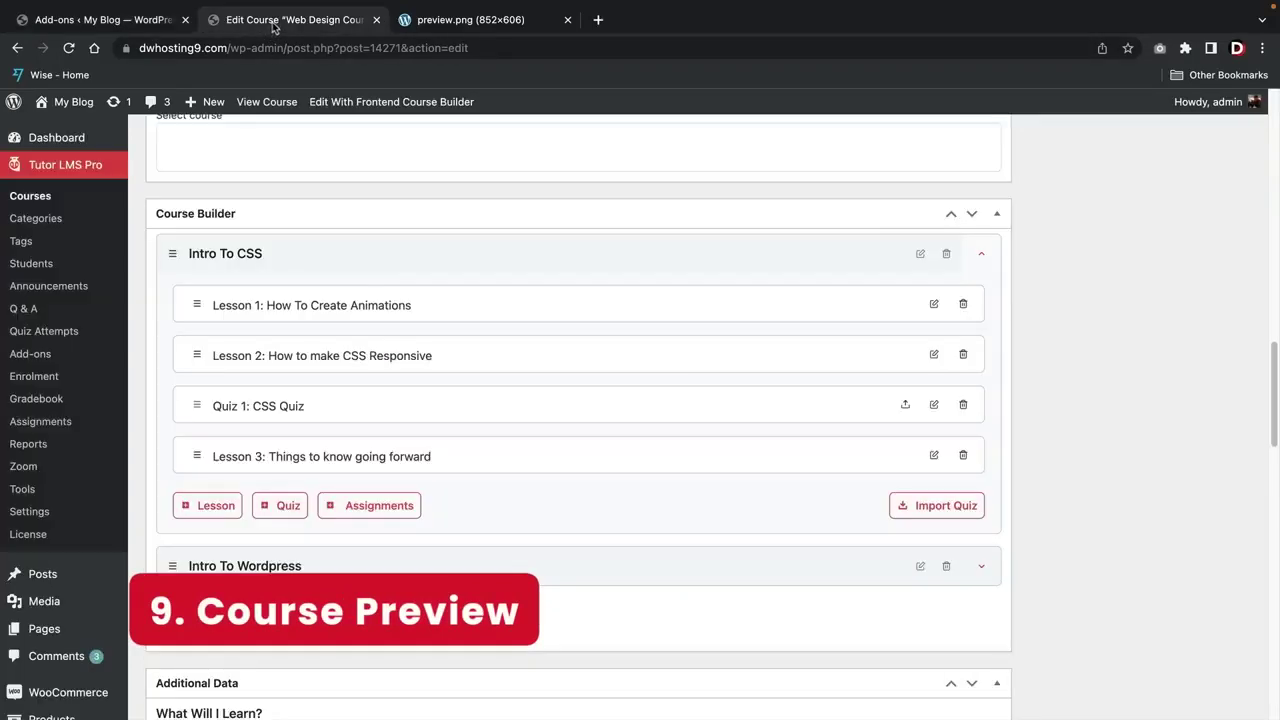
click(933, 305)
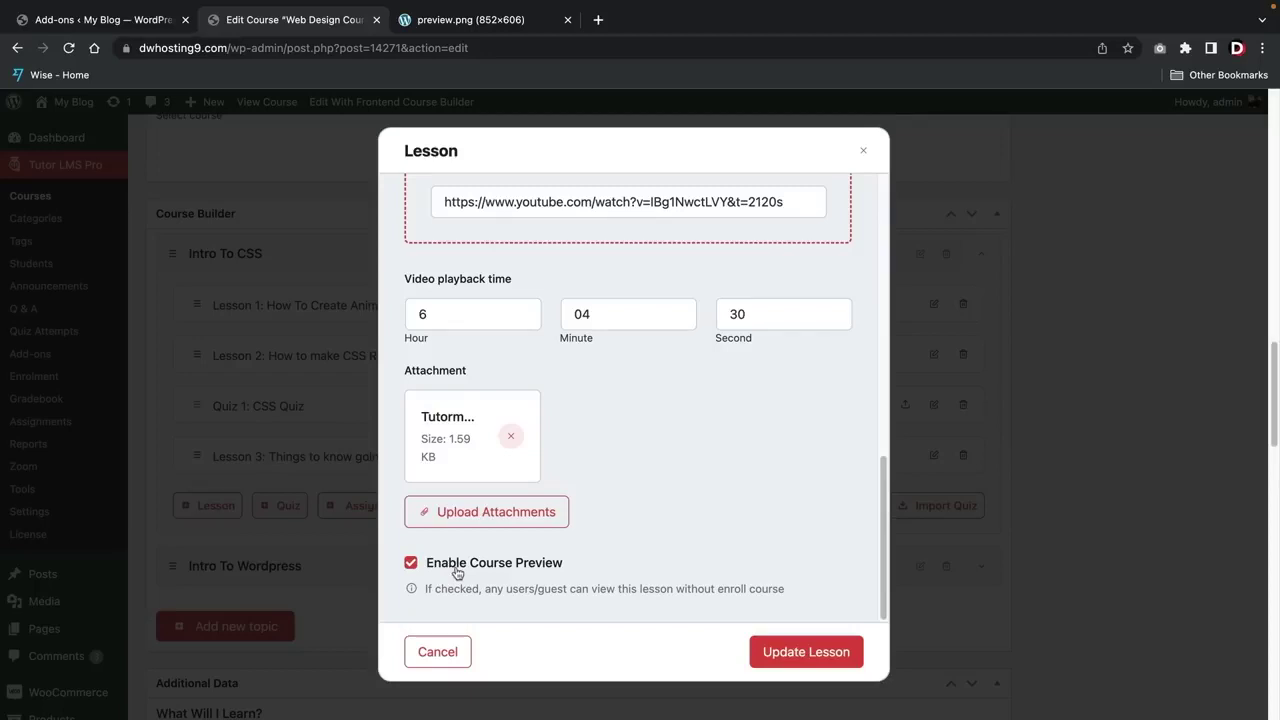
click(450, 654)
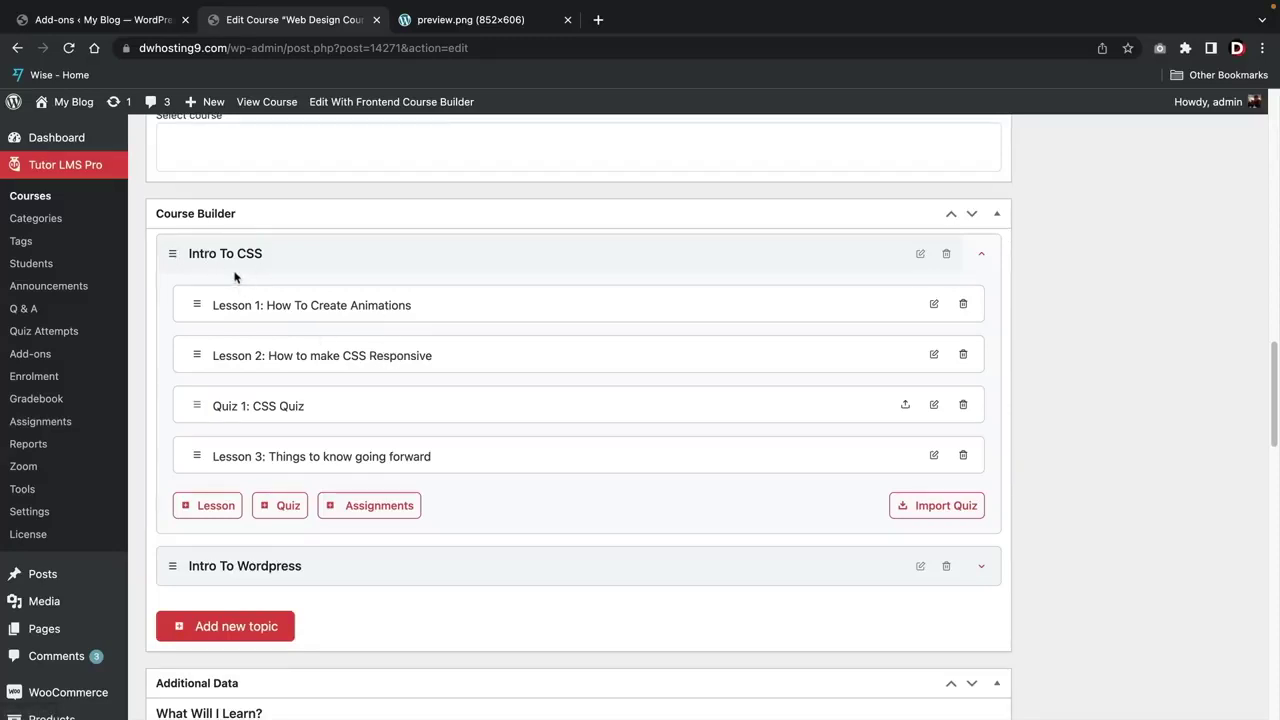
click(931, 306)
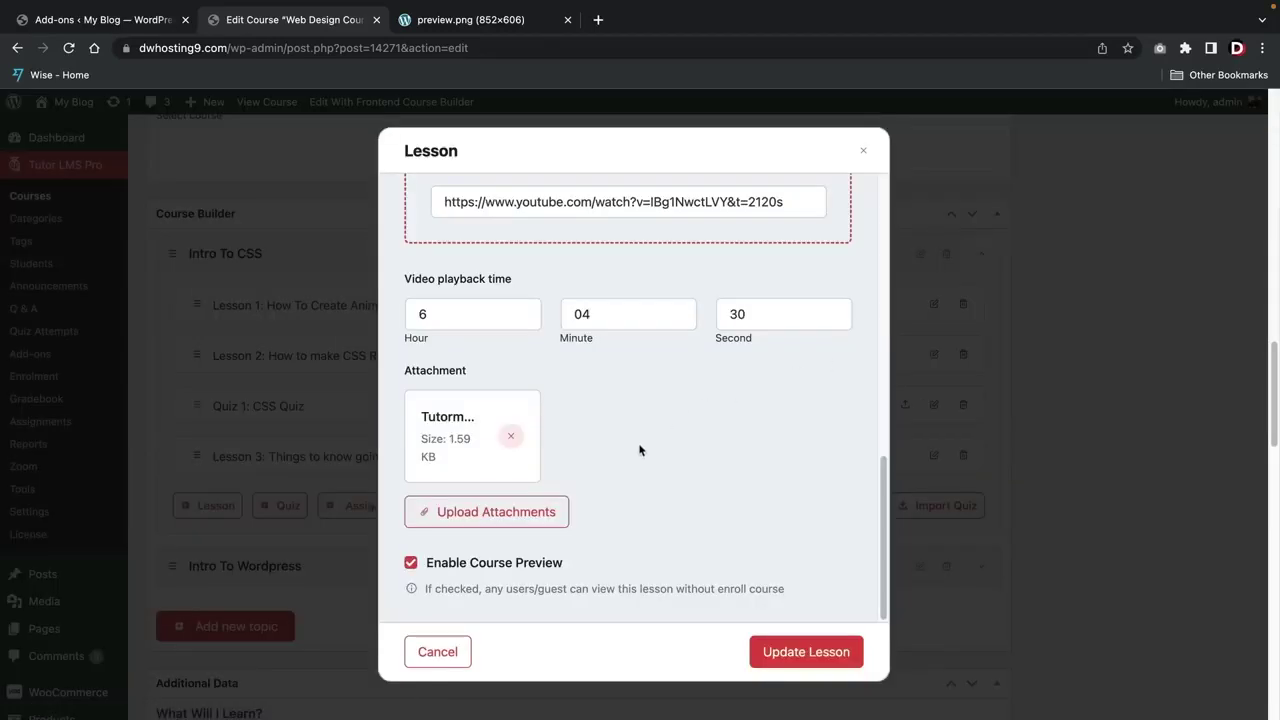
click(436, 651)
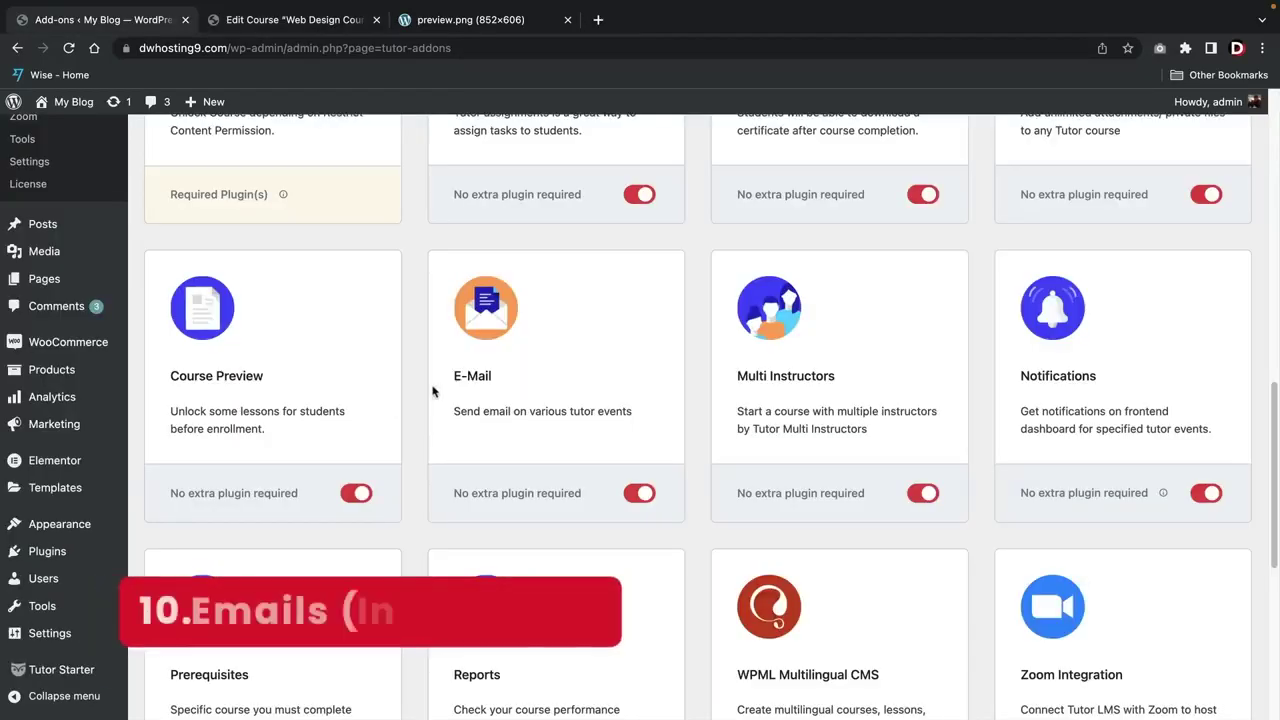
- Review the E-Mail add-on's name and description on the add-ons page
double_click(472, 376)
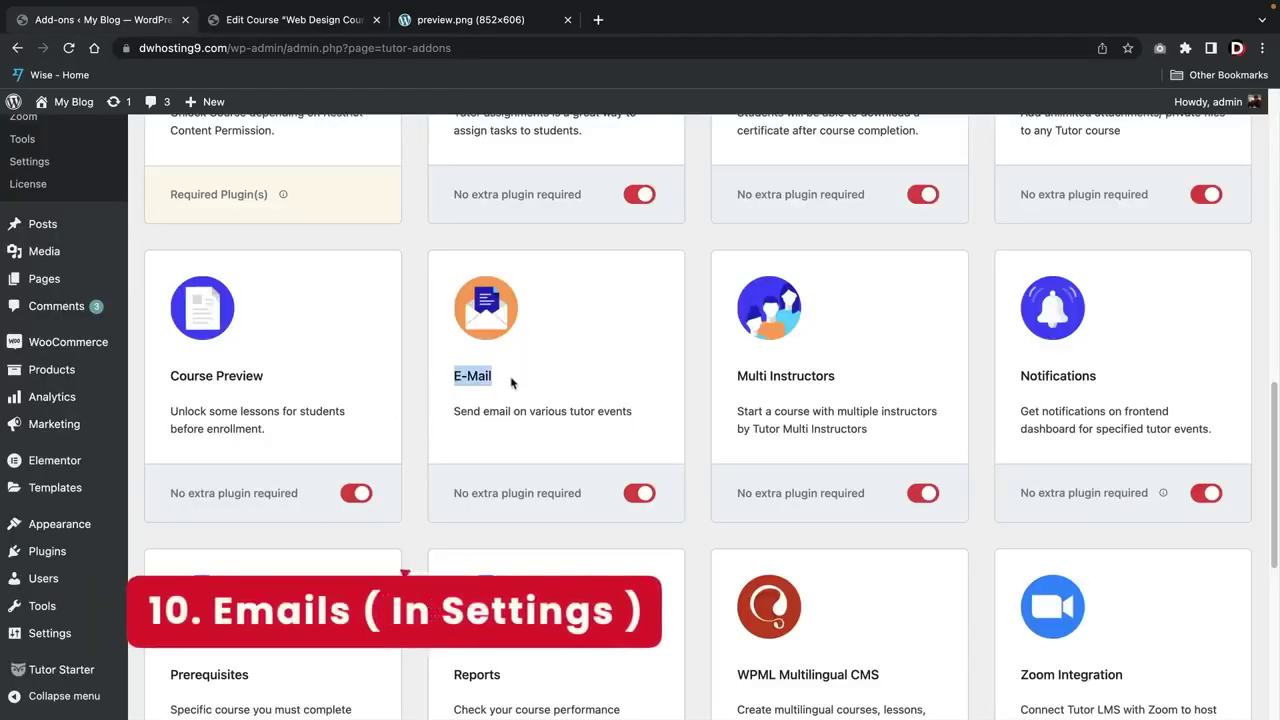
click(517, 385)
drag(453, 409, 651, 418)
click(648, 418)
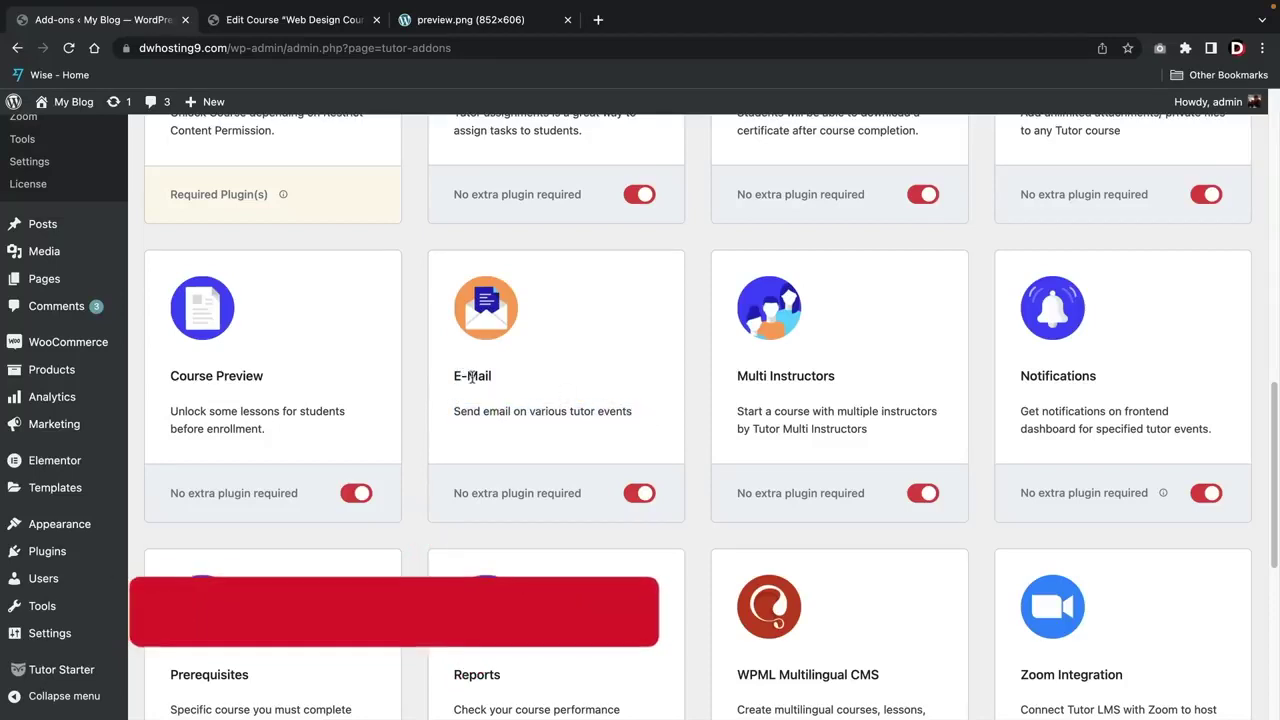
scroll(471, 334, up, 1)
- Scroll through the student, instructor and admin notification toggles in Tutor LMS Email settings
click(45, 200)
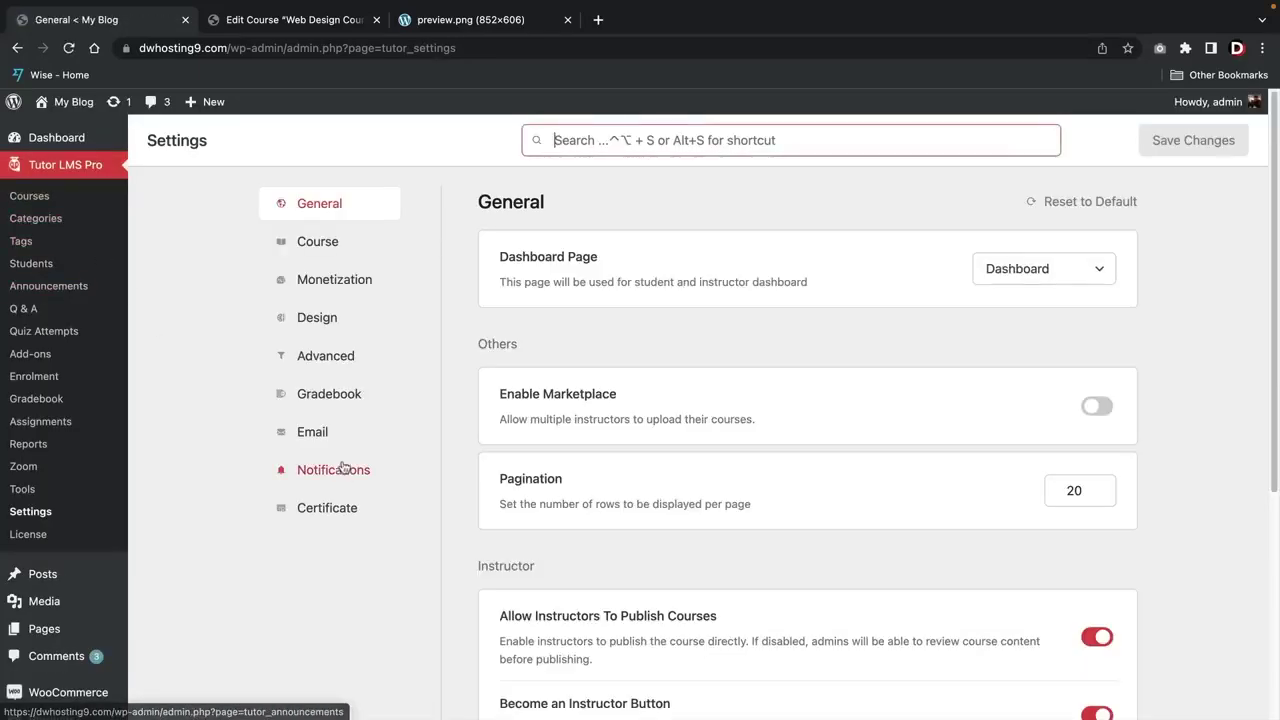
click(312, 433)
scroll(586, 540, down, 10)
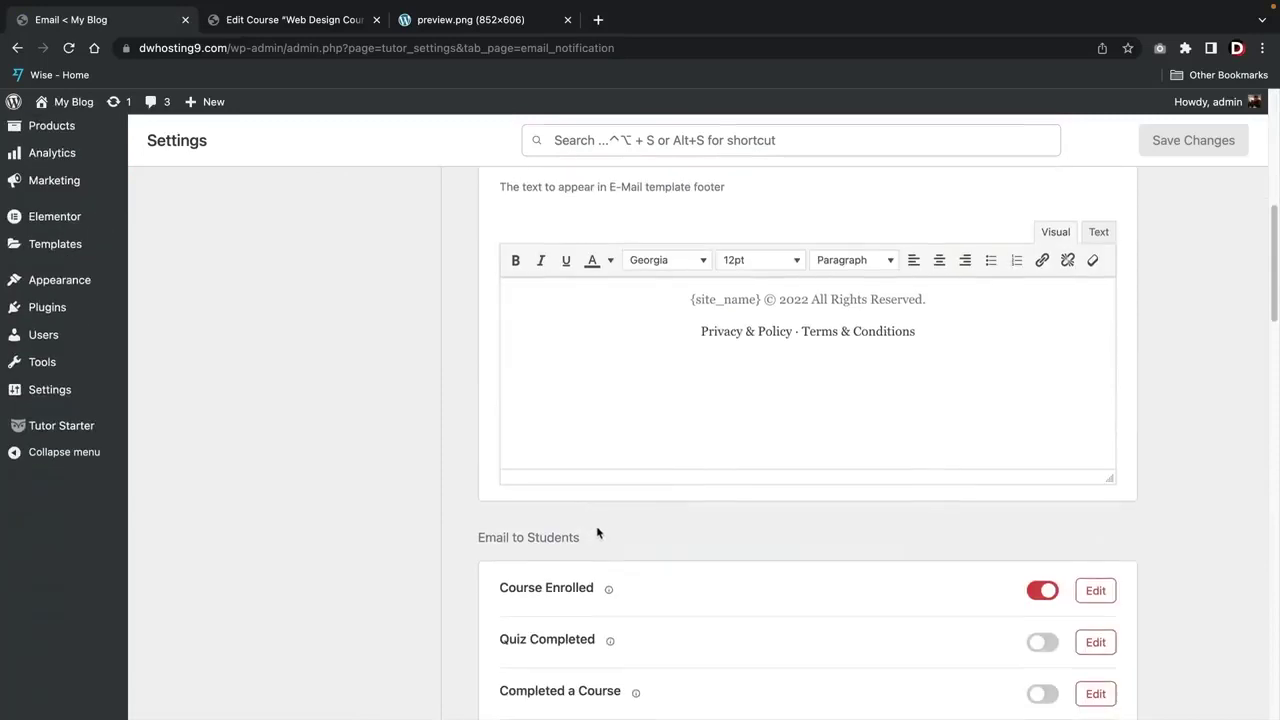
scroll(581, 449, down, 10)
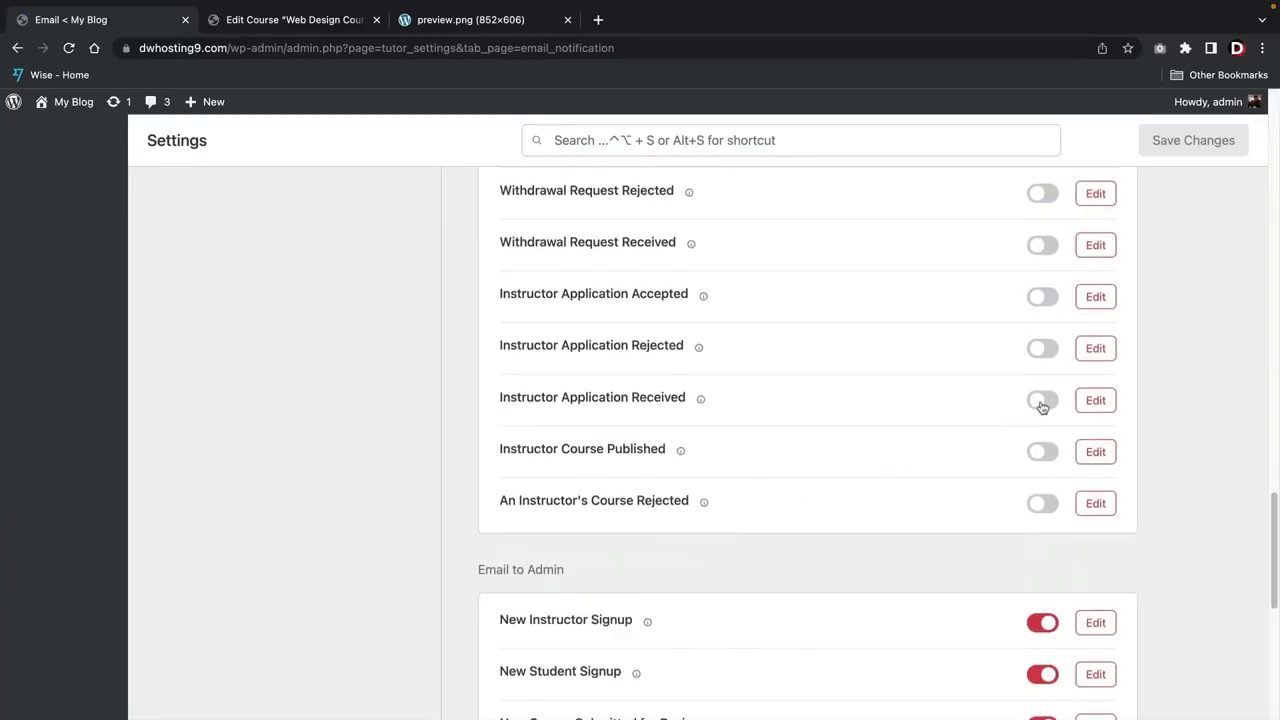
scroll(441, 553, up, 15)
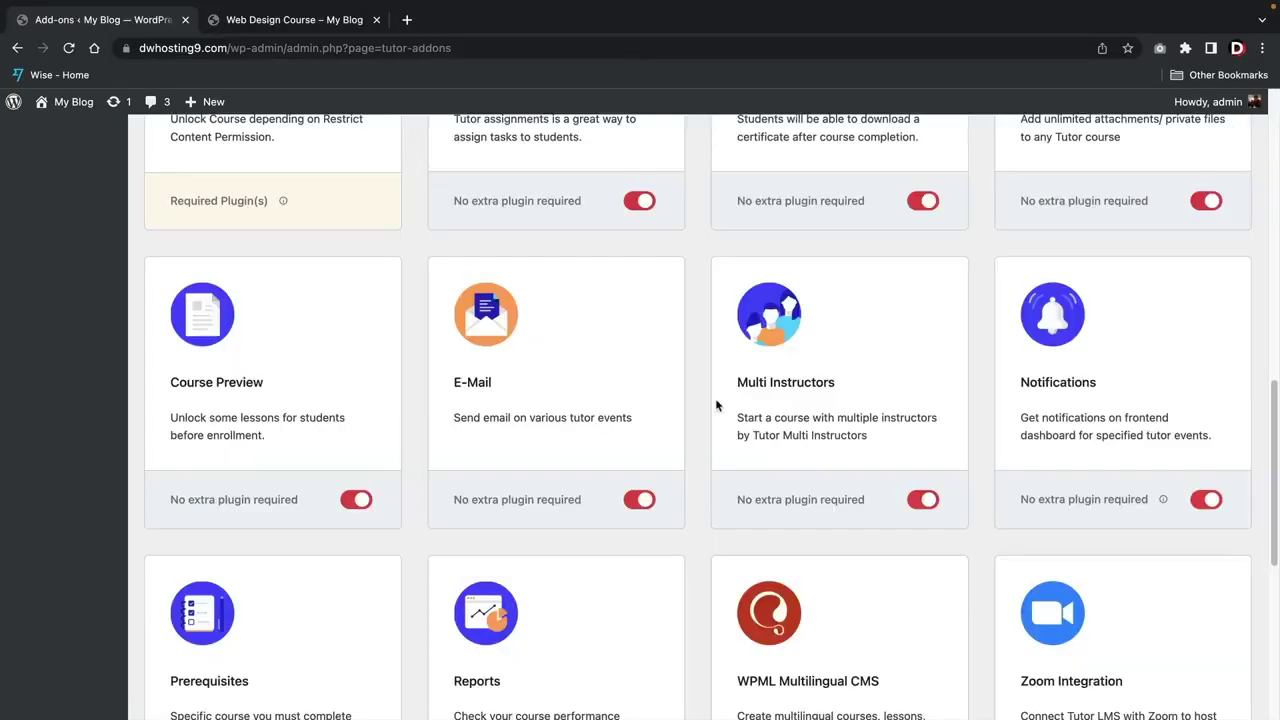
- Review the Multi Instructors add-on and view the site's existing Tutor Instructor users
drag(735, 383, 848, 388)
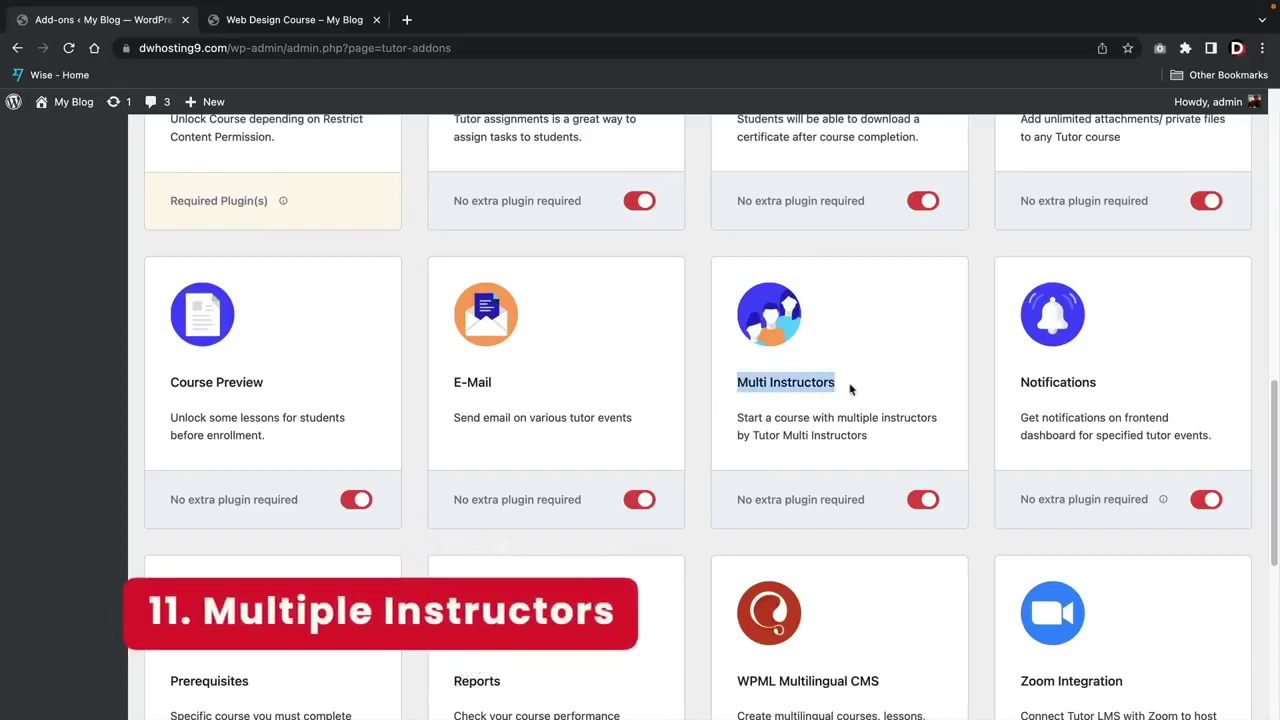
click(801, 434)
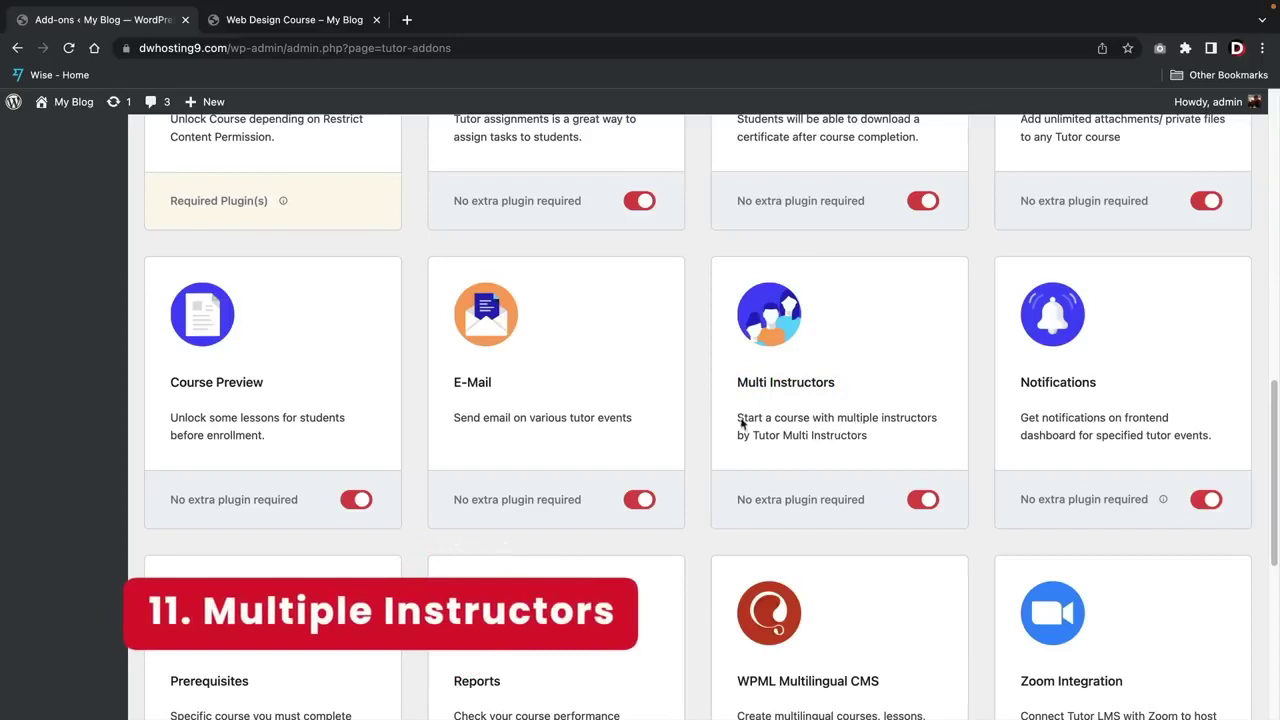
scroll(741, 424, up, 5)
mouse_move(77, 358)
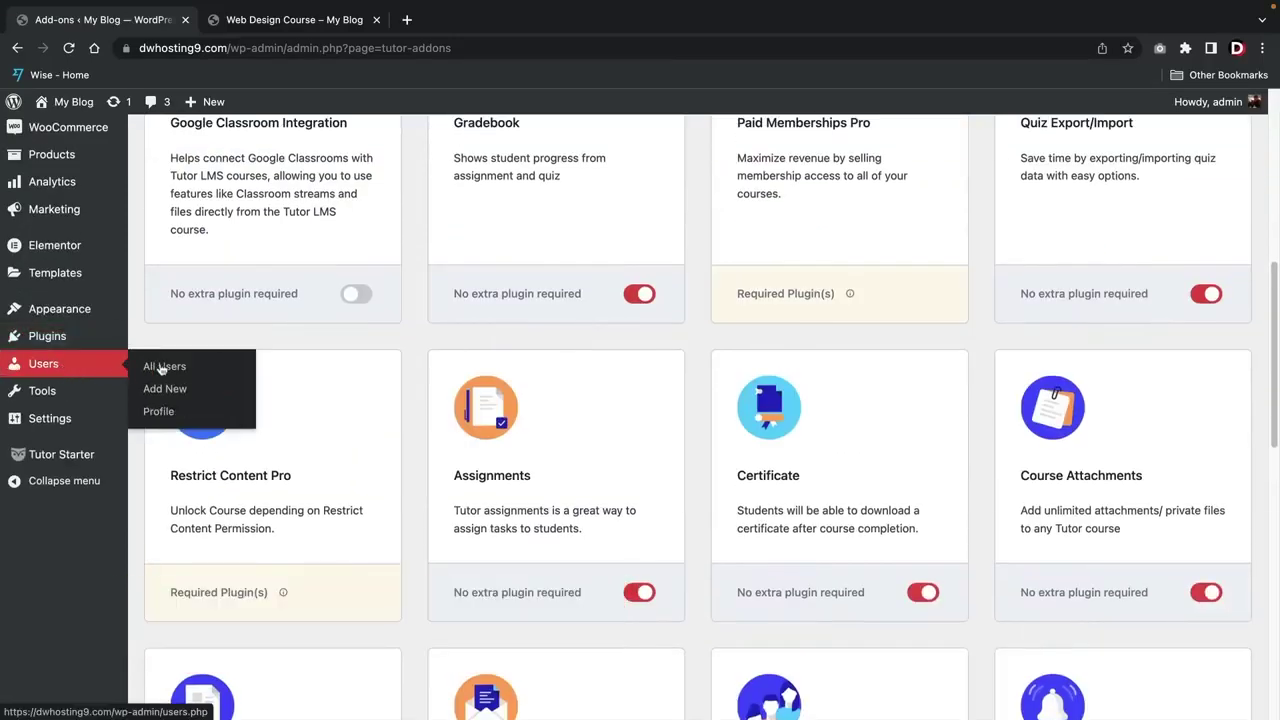
click(170, 367)
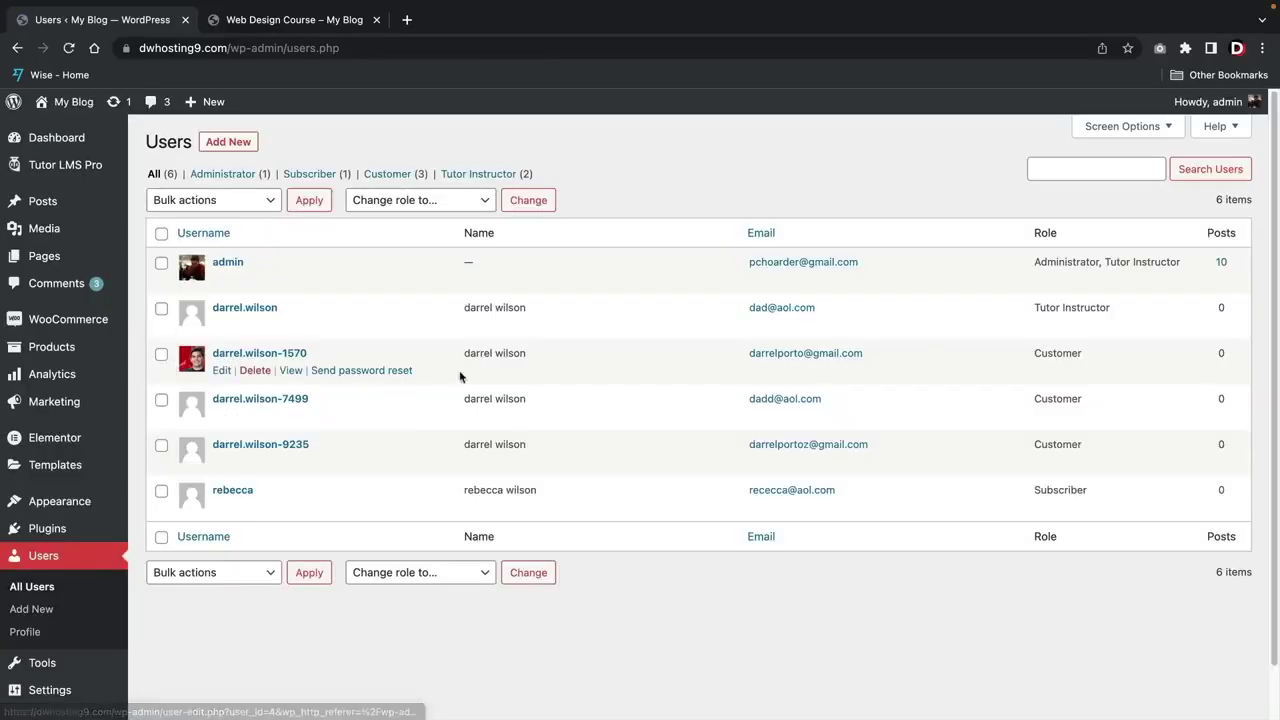
drag(1034, 308, 1120, 313)
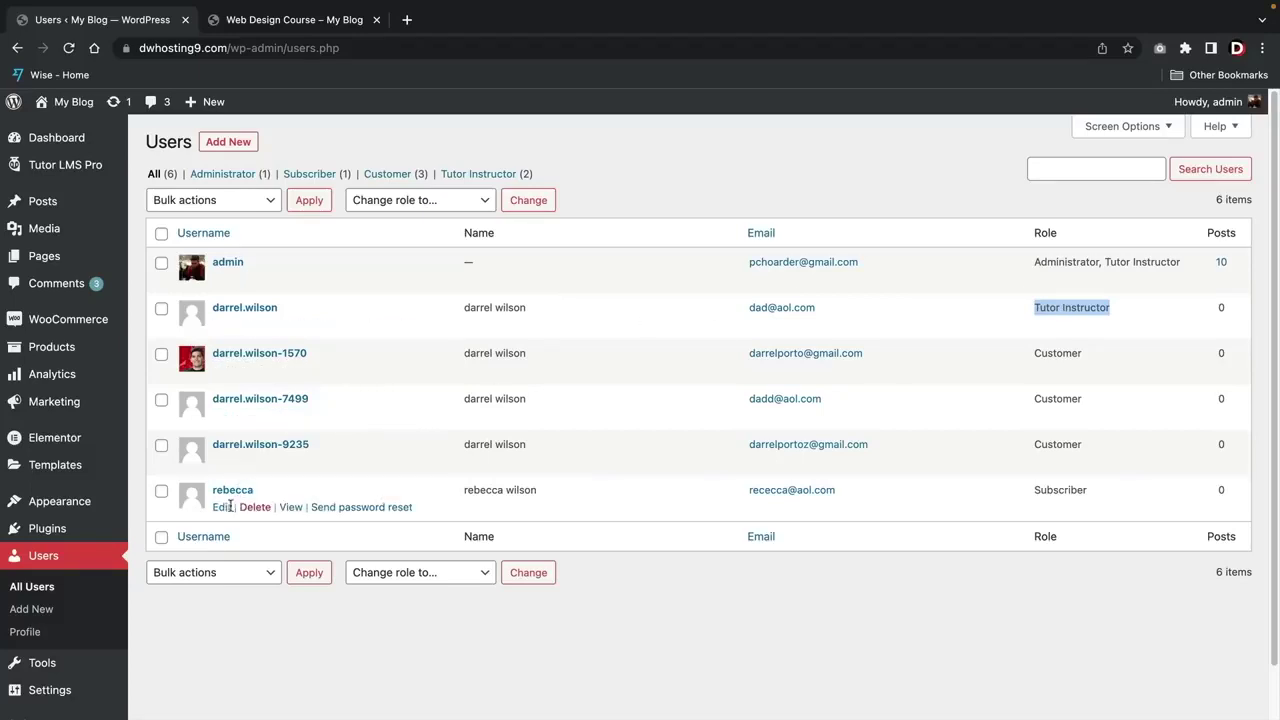
- Change the subscriber account's role to Tutor Instructor and update the user
click(221, 507)
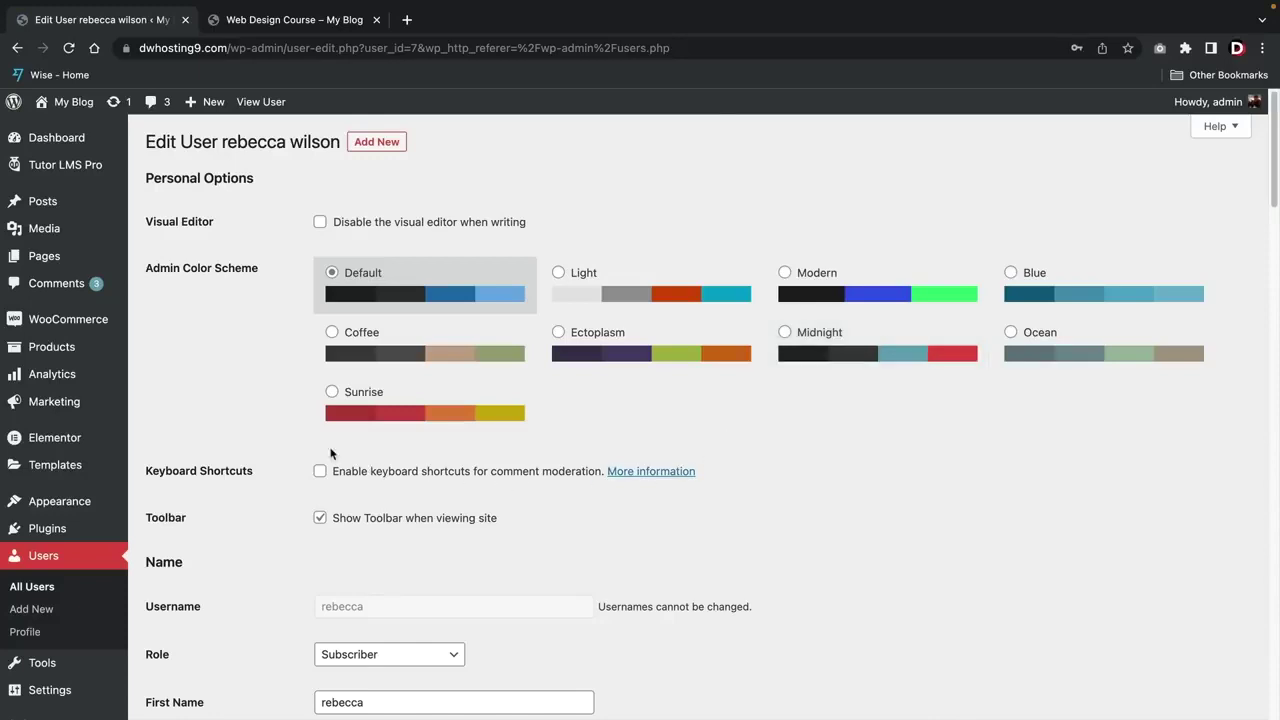
scroll(260, 449, down, 5)
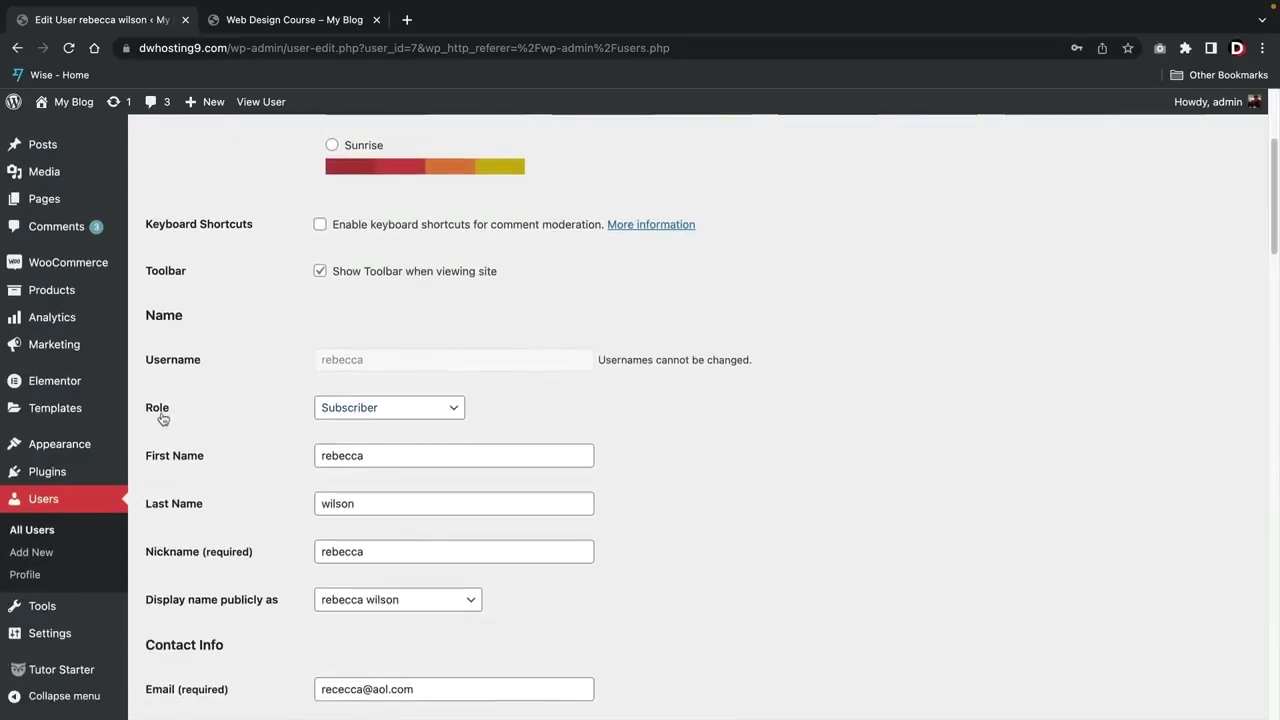
click(396, 411)
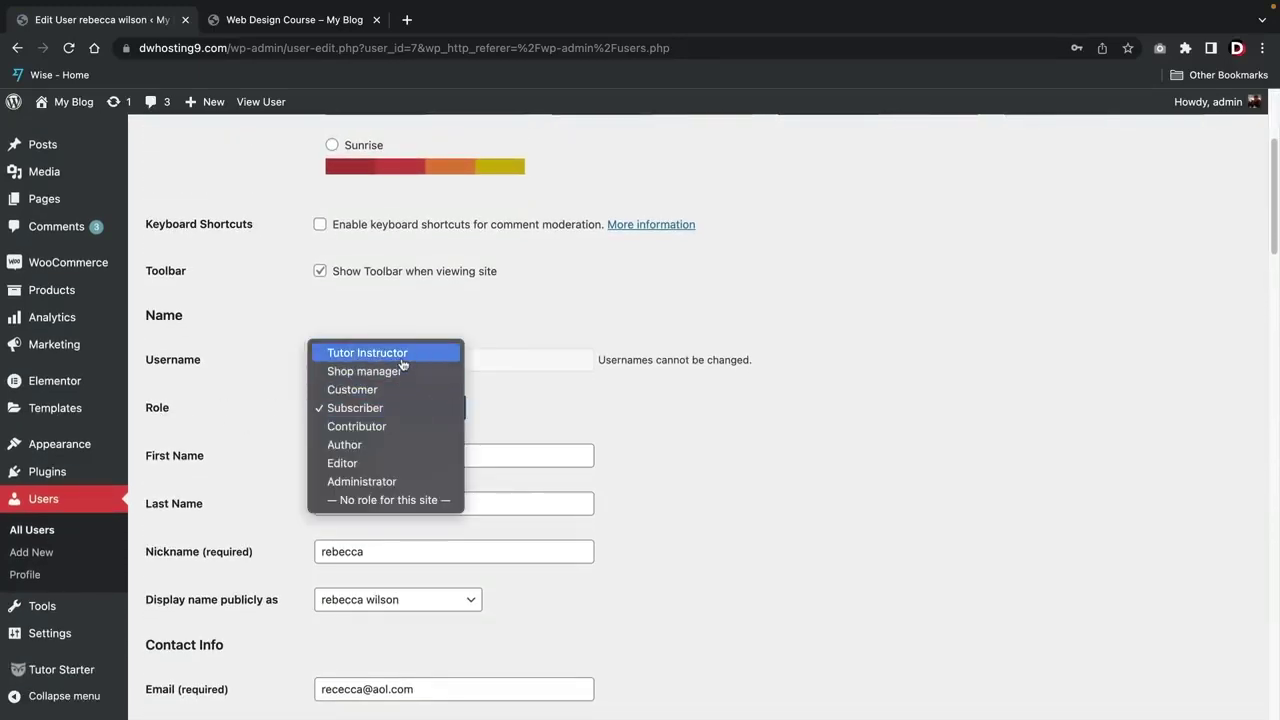
click(402, 362)
scroll(274, 467, down, 15)
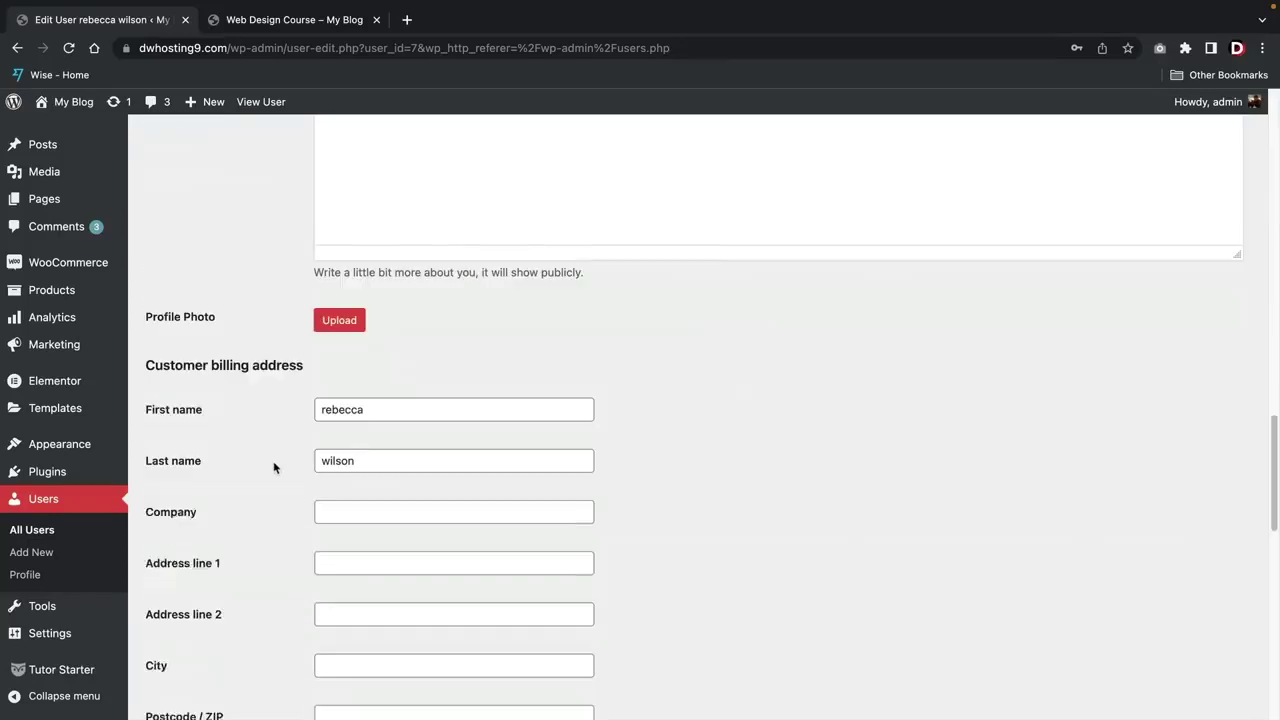
scroll(274, 467, down, 10)
click(190, 637)
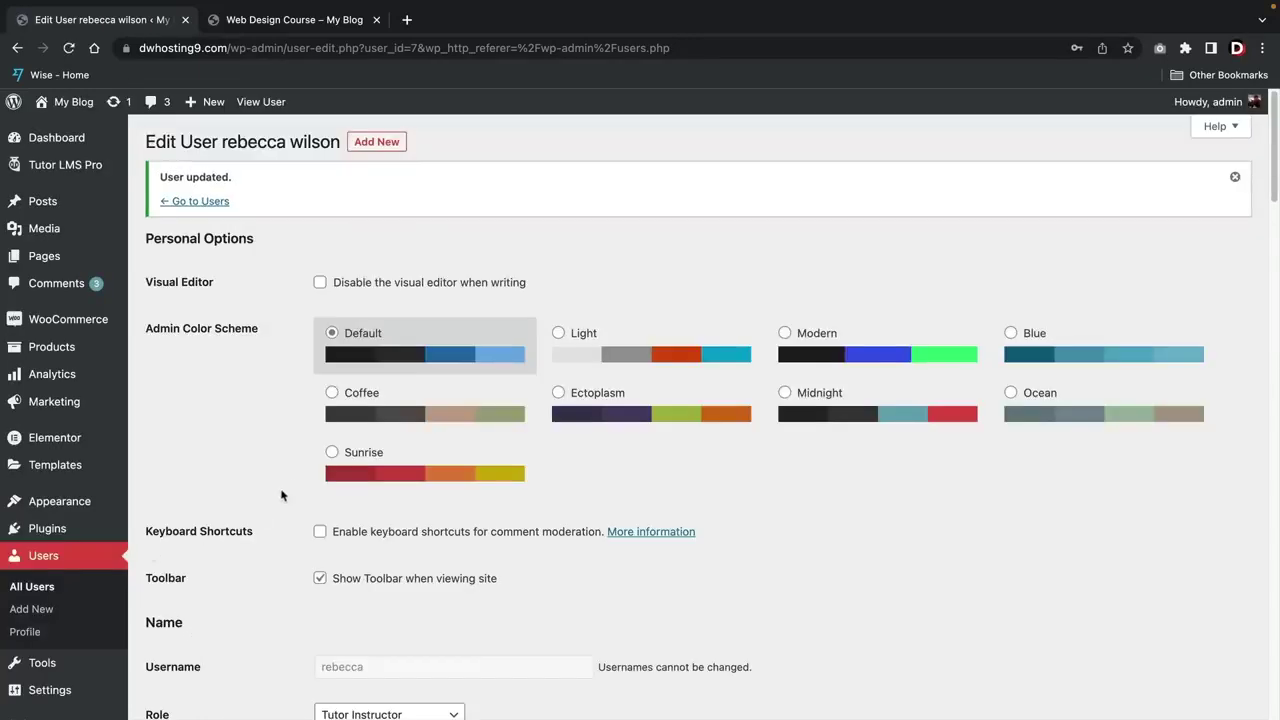
- Confirm in All Users that the account now shows the Tutor Instructor role
click(33, 632)
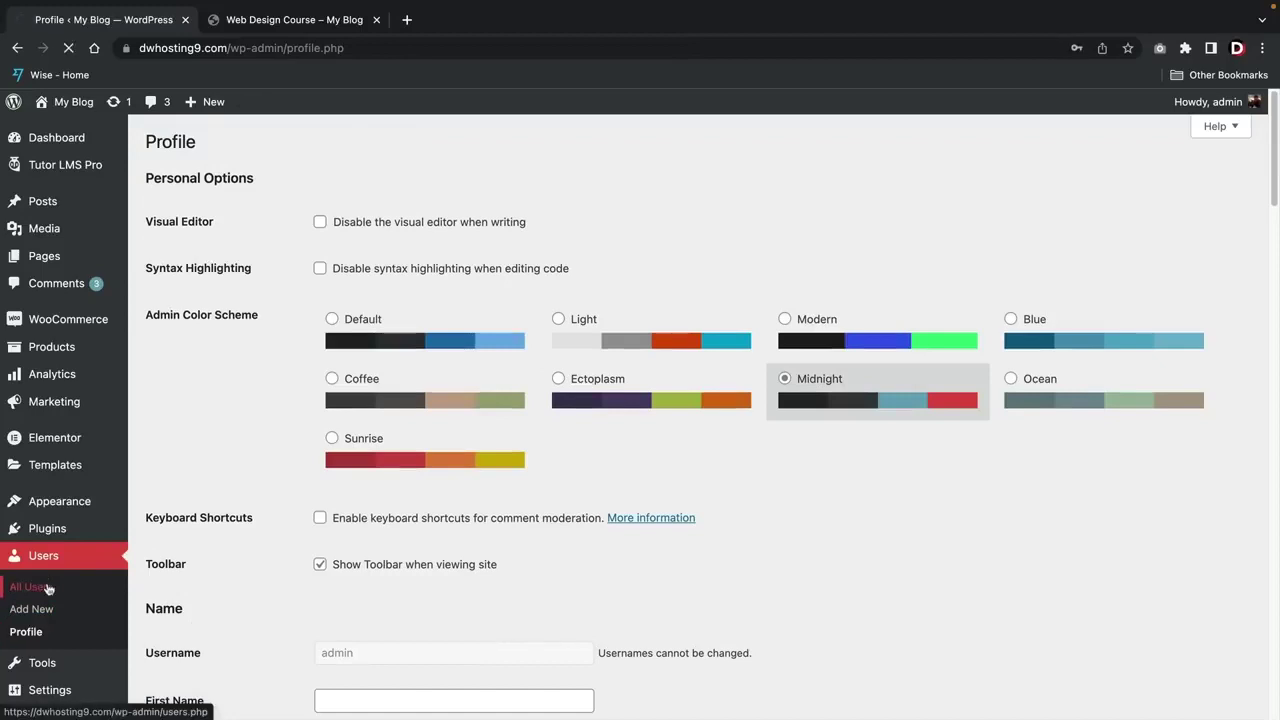
click(31, 593)
mouse_move(1007, 517)
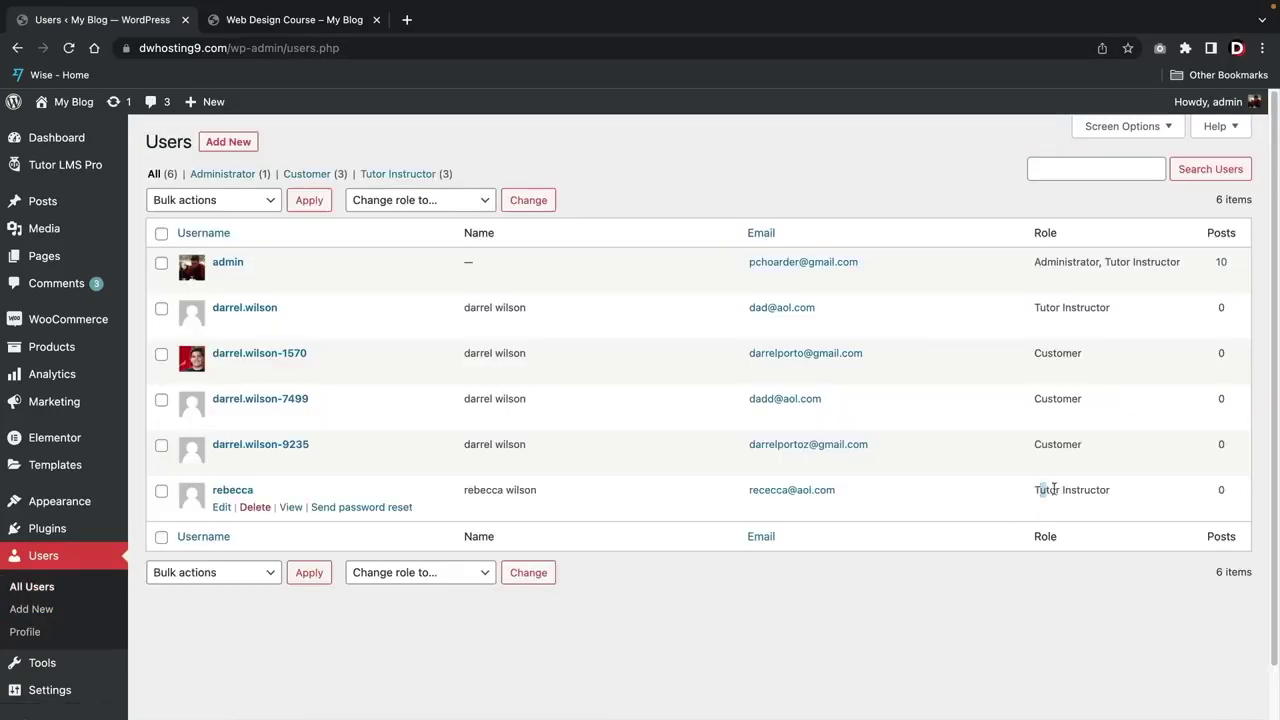
drag(1038, 490, 1132, 495)
click(1129, 496)
mouse_move(64, 172)
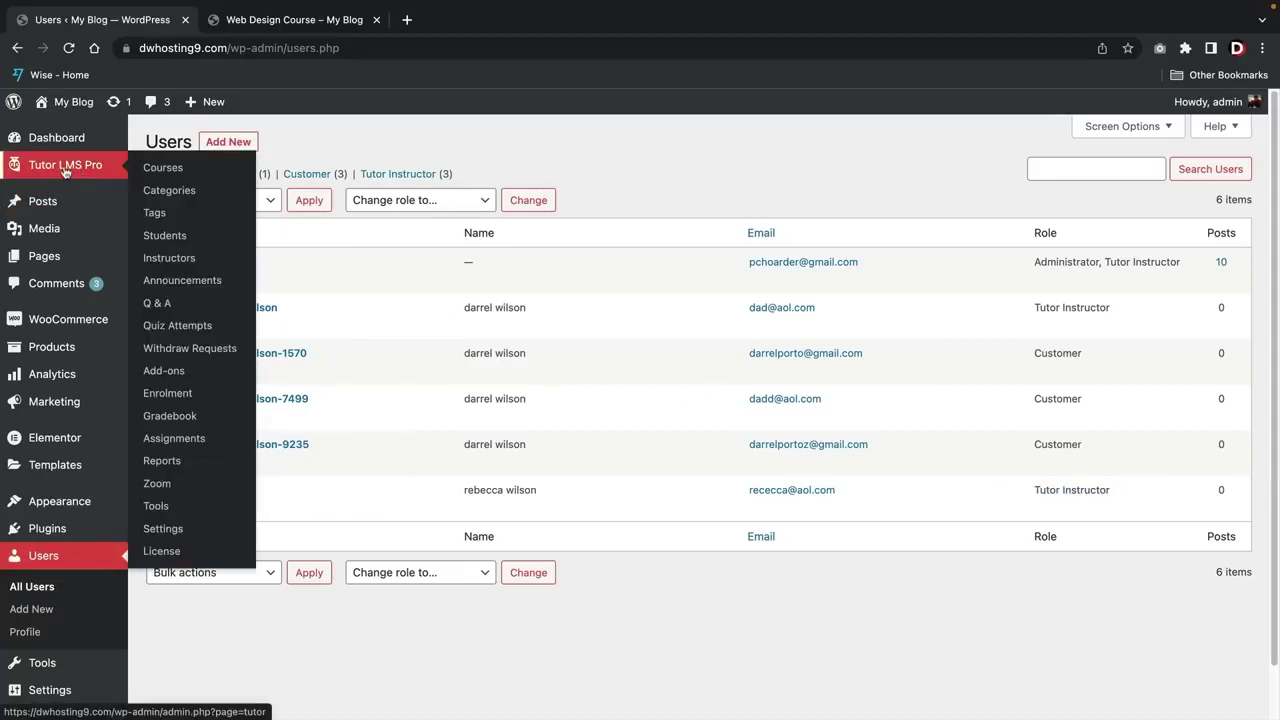
- Check Enable Marketplace is on in Tutor LMS General settings, then go to the course list
click(172, 532)
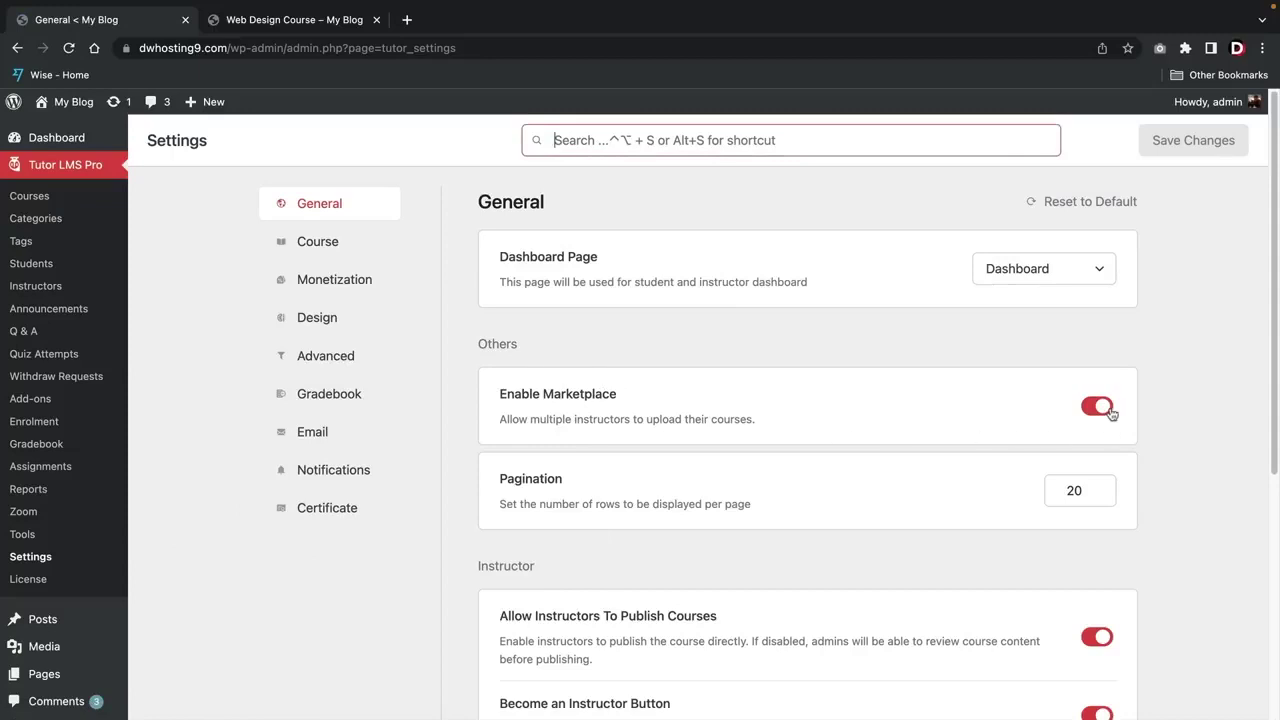
drag(511, 432, 755, 430)
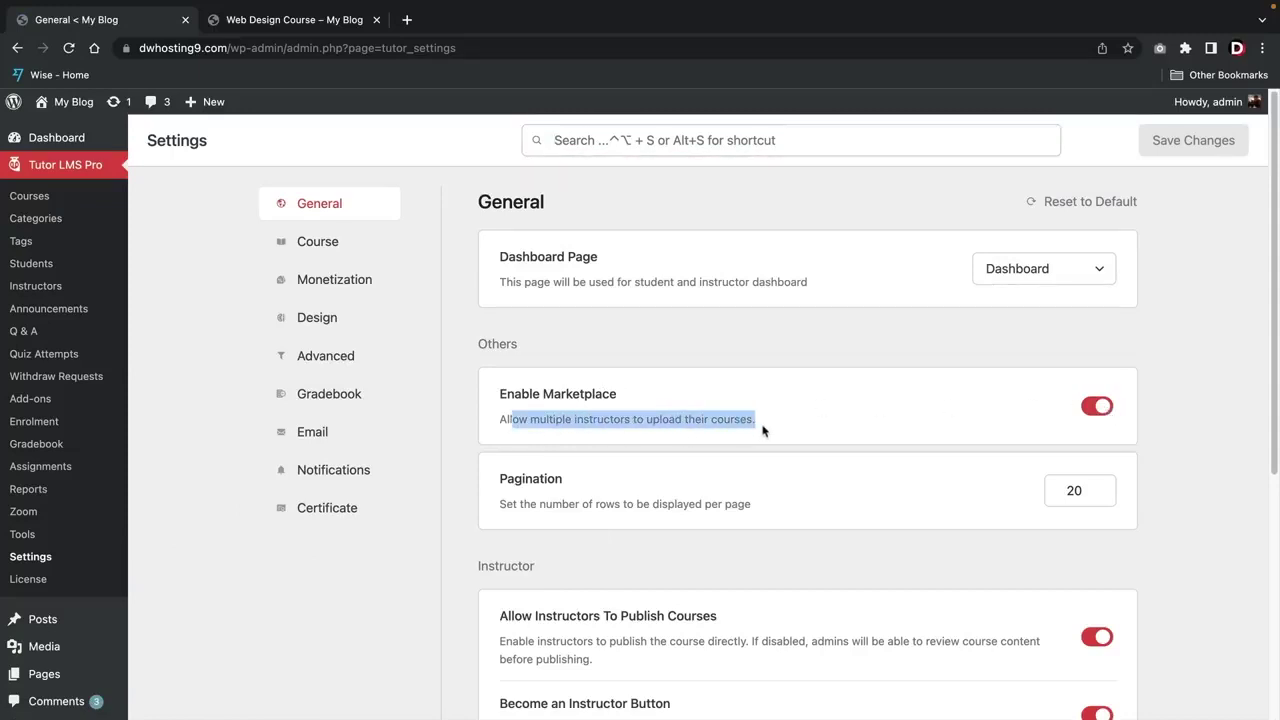
click(33, 199)
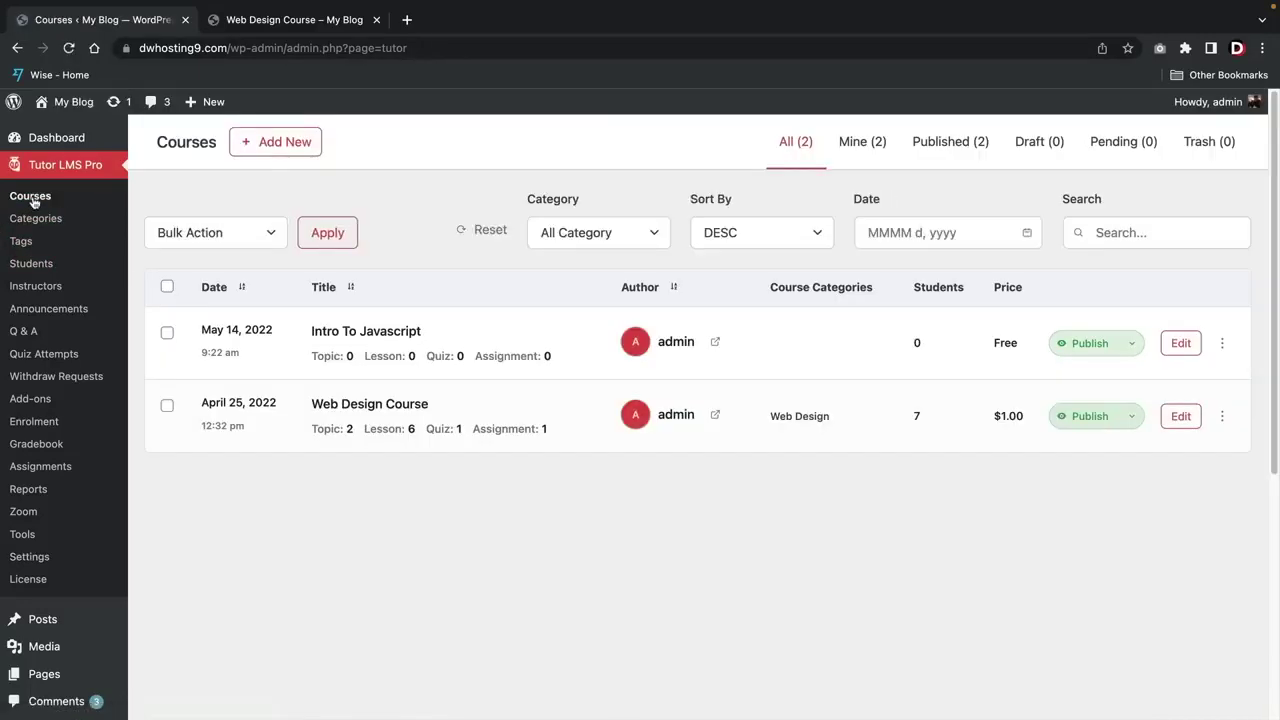
- Open the Web Design Course editor and scroll down to its instructors area
click(389, 407)
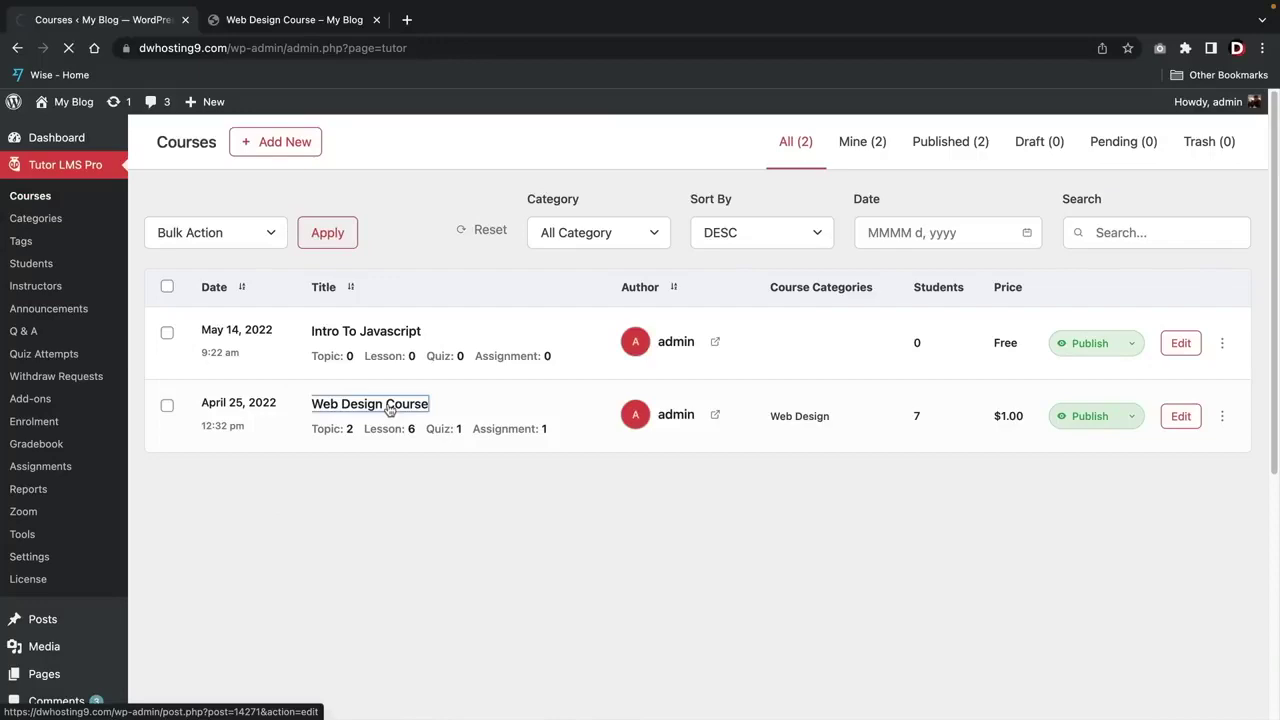
scroll(1023, 480, down, 3)
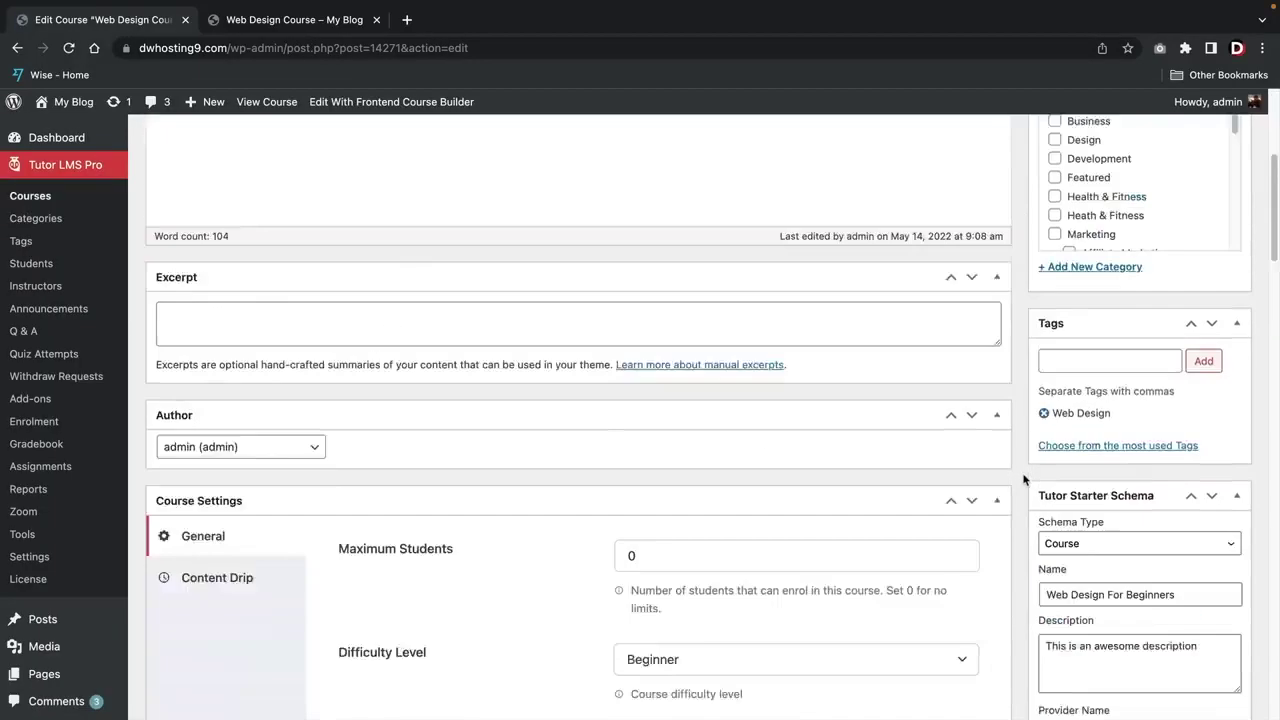
scroll(1023, 480, down, 15)
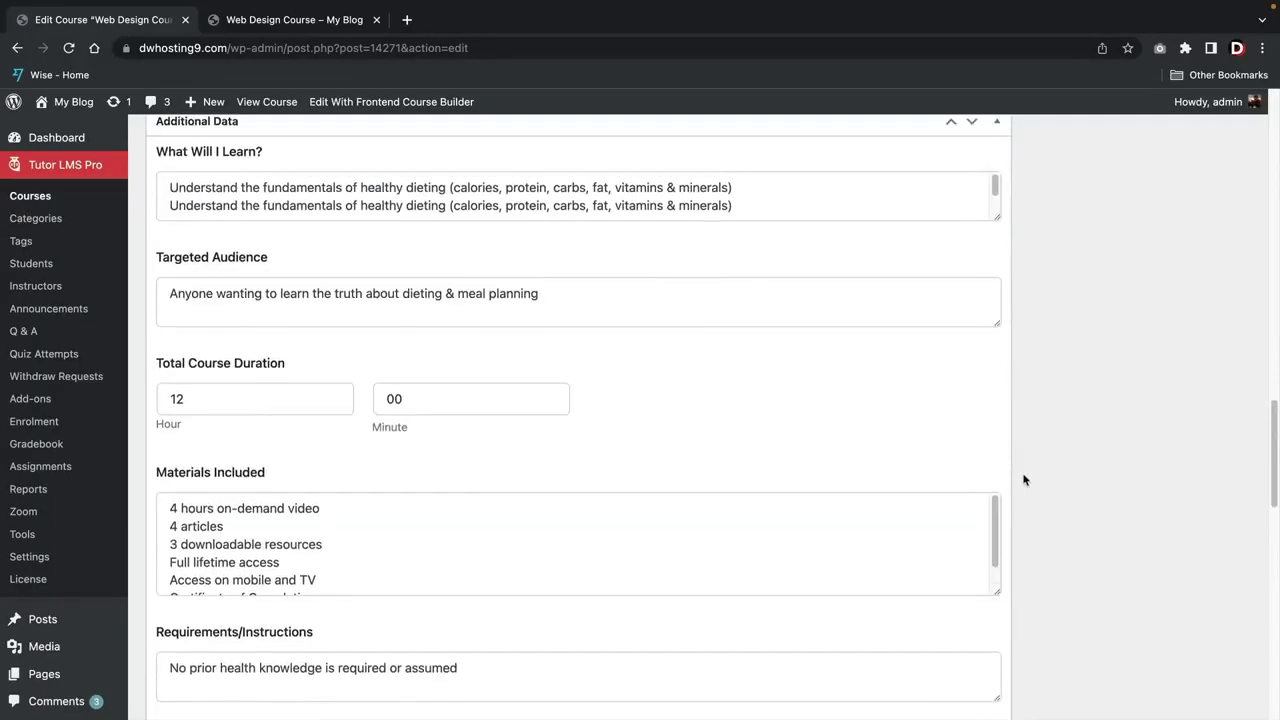
scroll(1023, 480, down, 15)
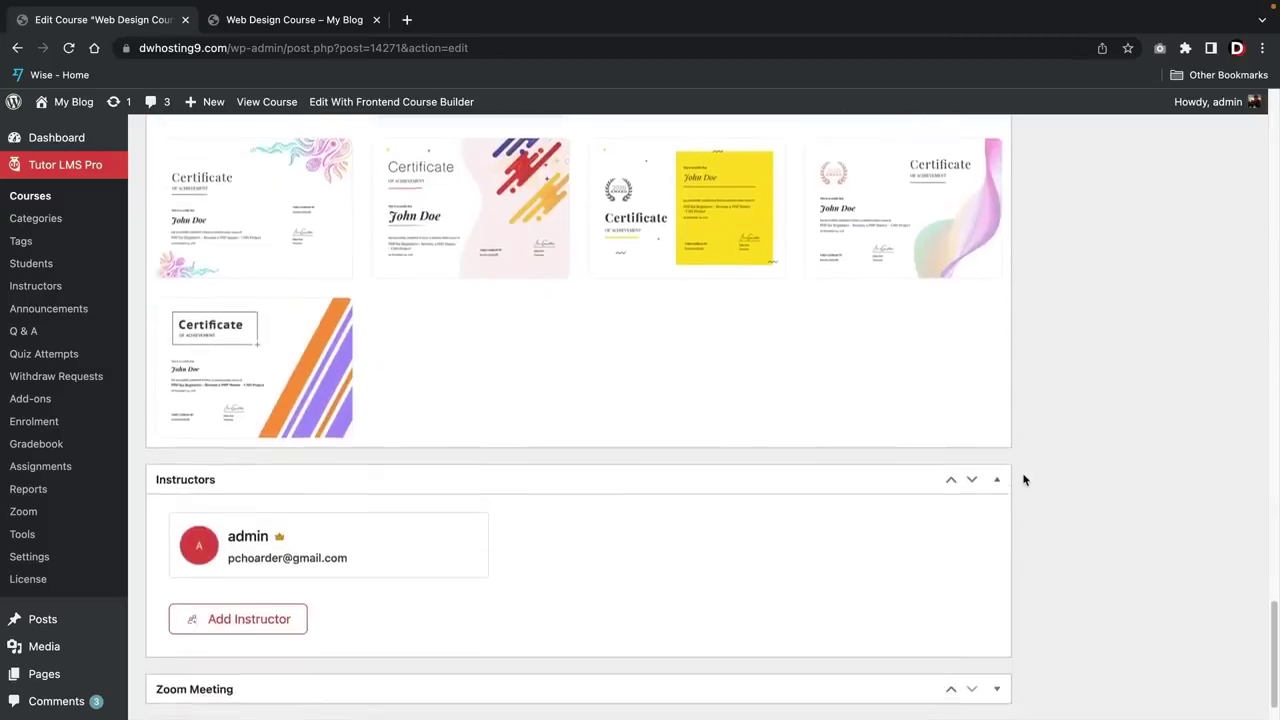
scroll(1023, 480, down, 1)
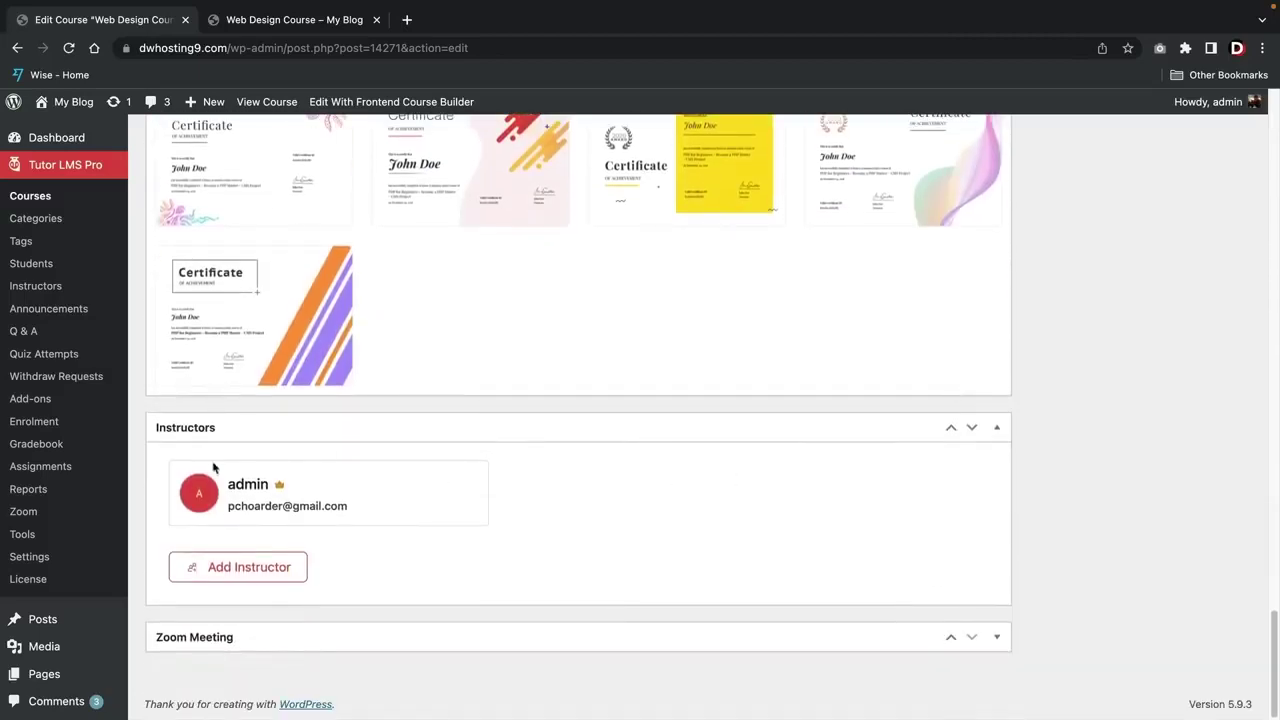
- Add a second instructor found by searching 're' and update the course
click(246, 578)
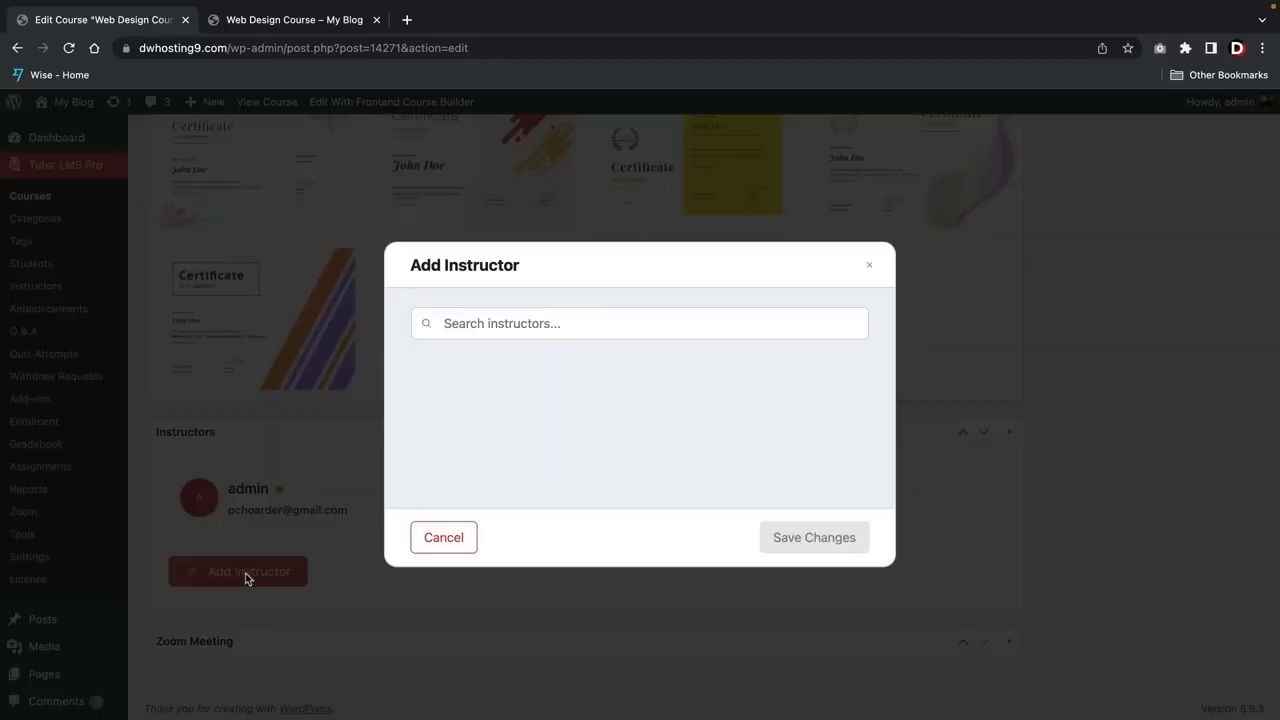
click(497, 326)
text(re)
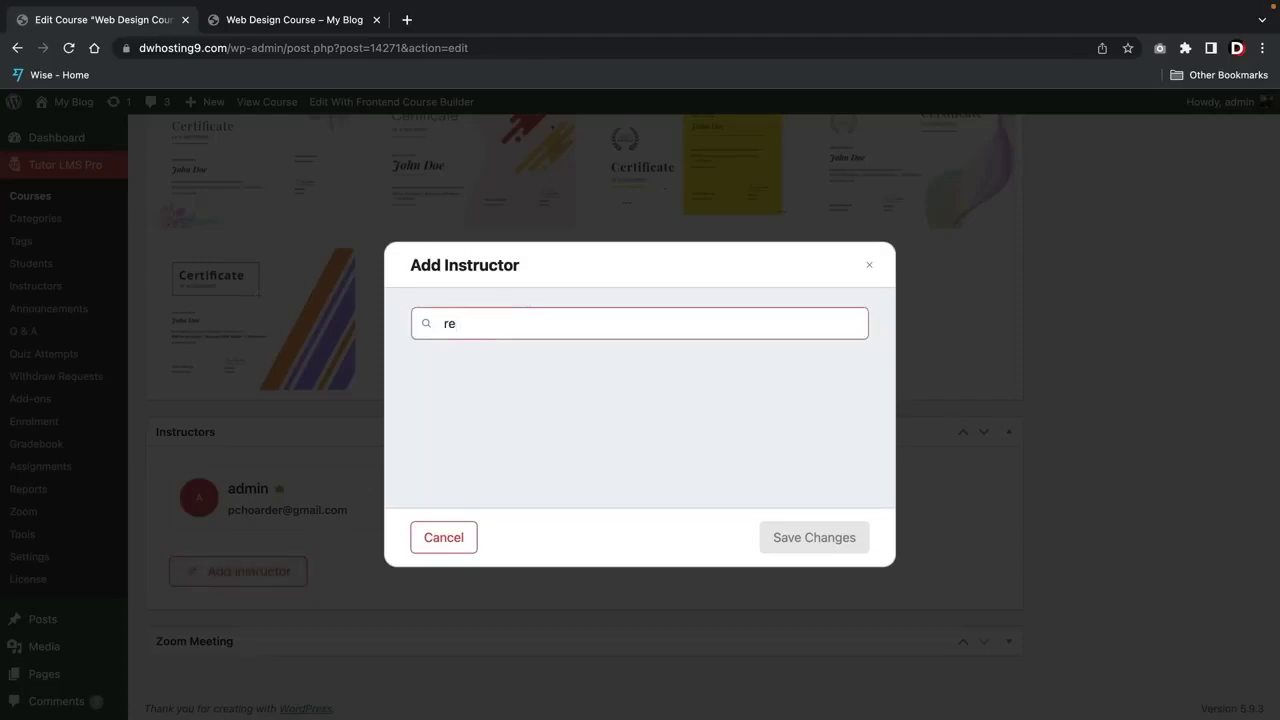
click(527, 443)
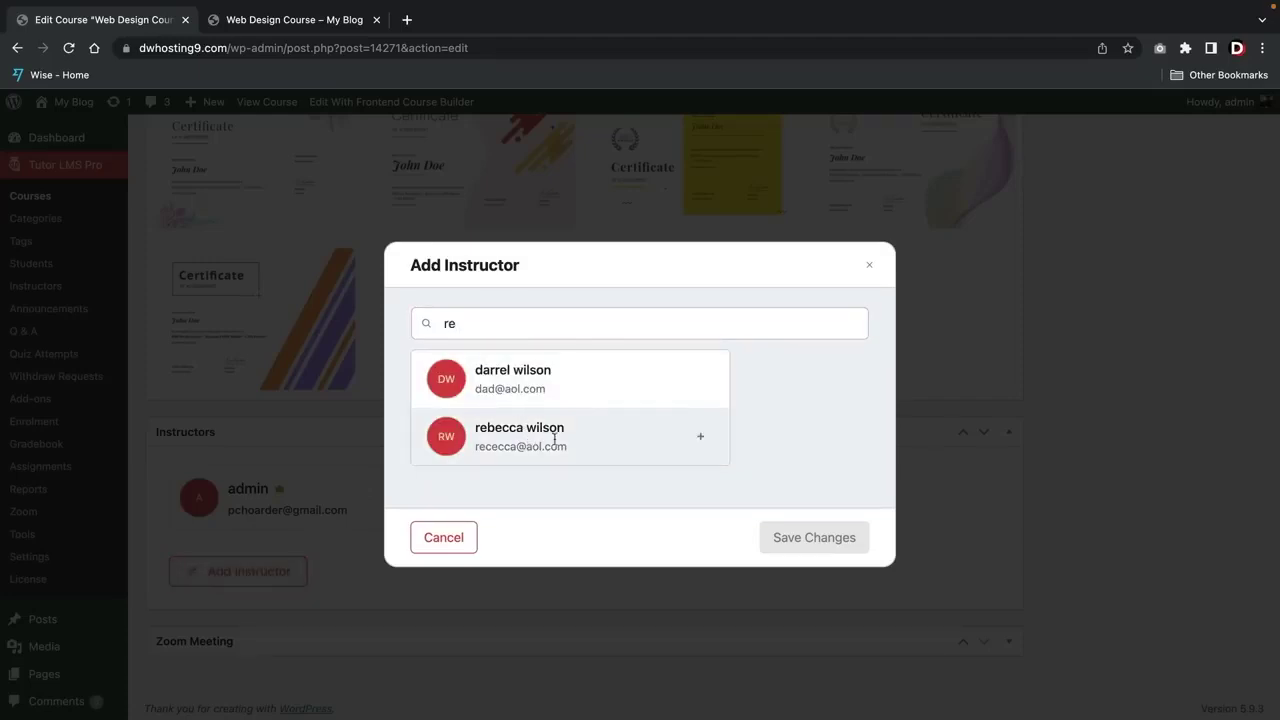
click(702, 438)
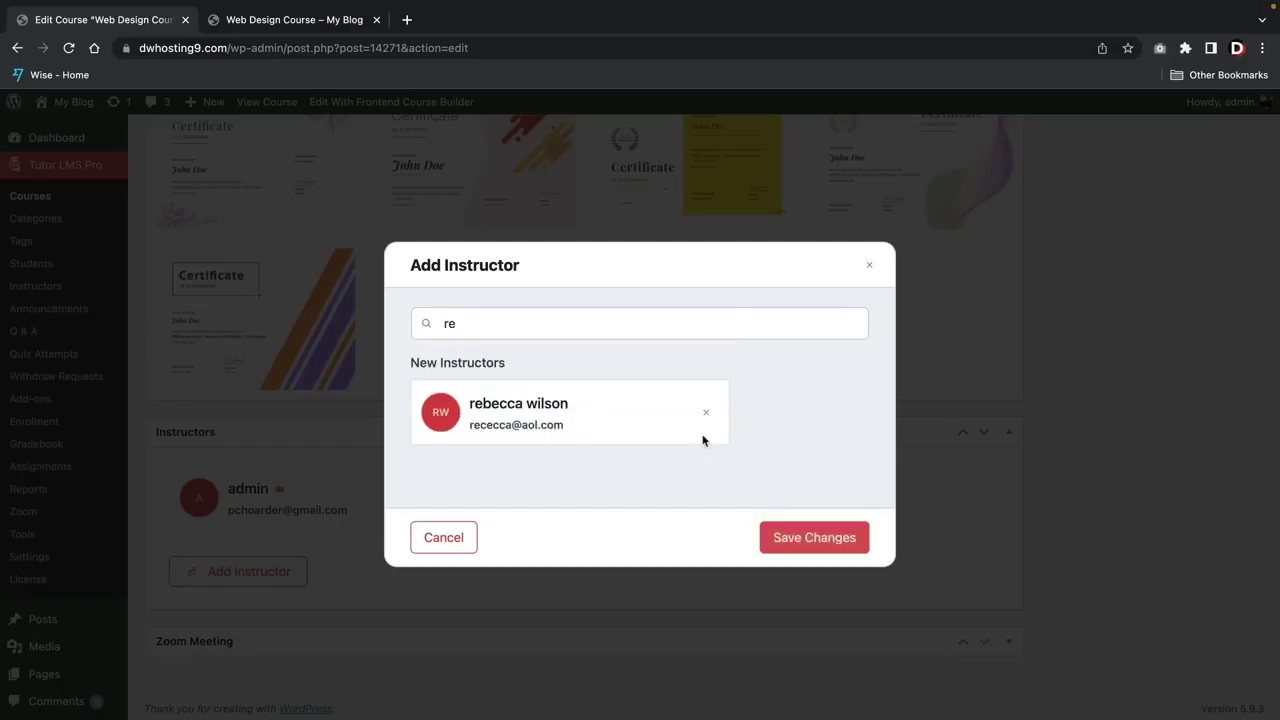
click(843, 543)
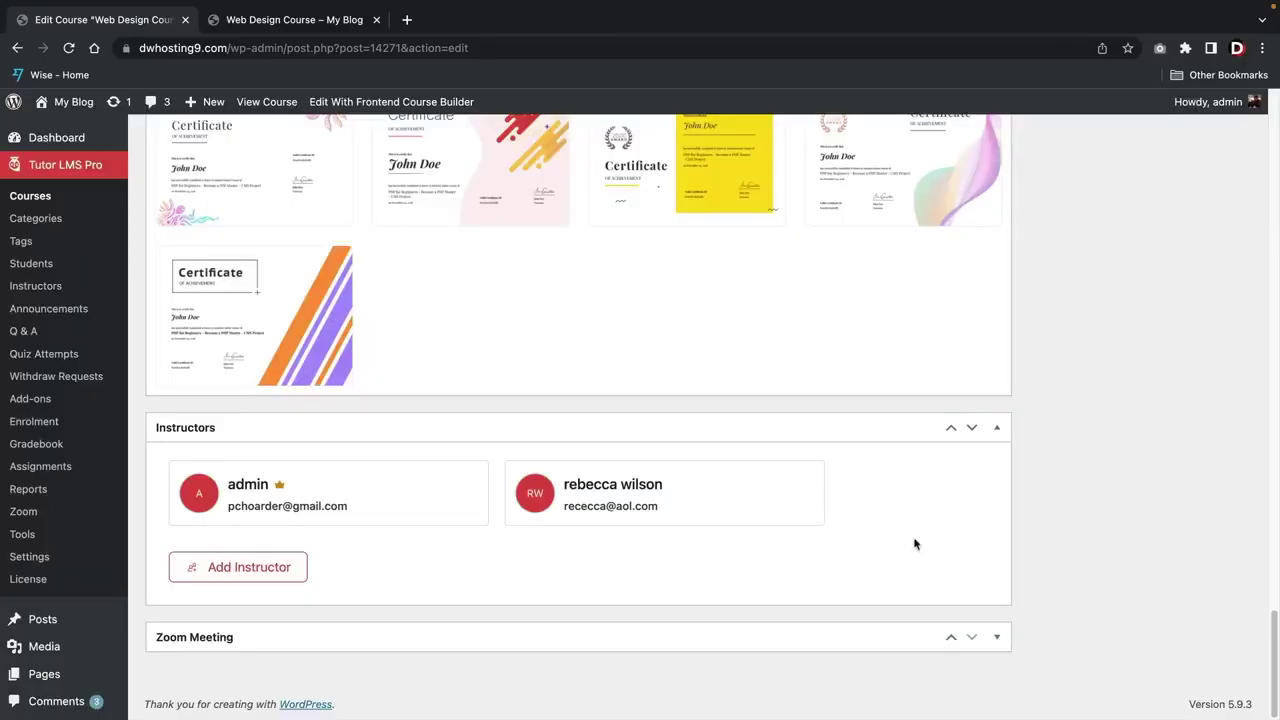
drag(1274, 650, 1274, 150)
click(1215, 327)
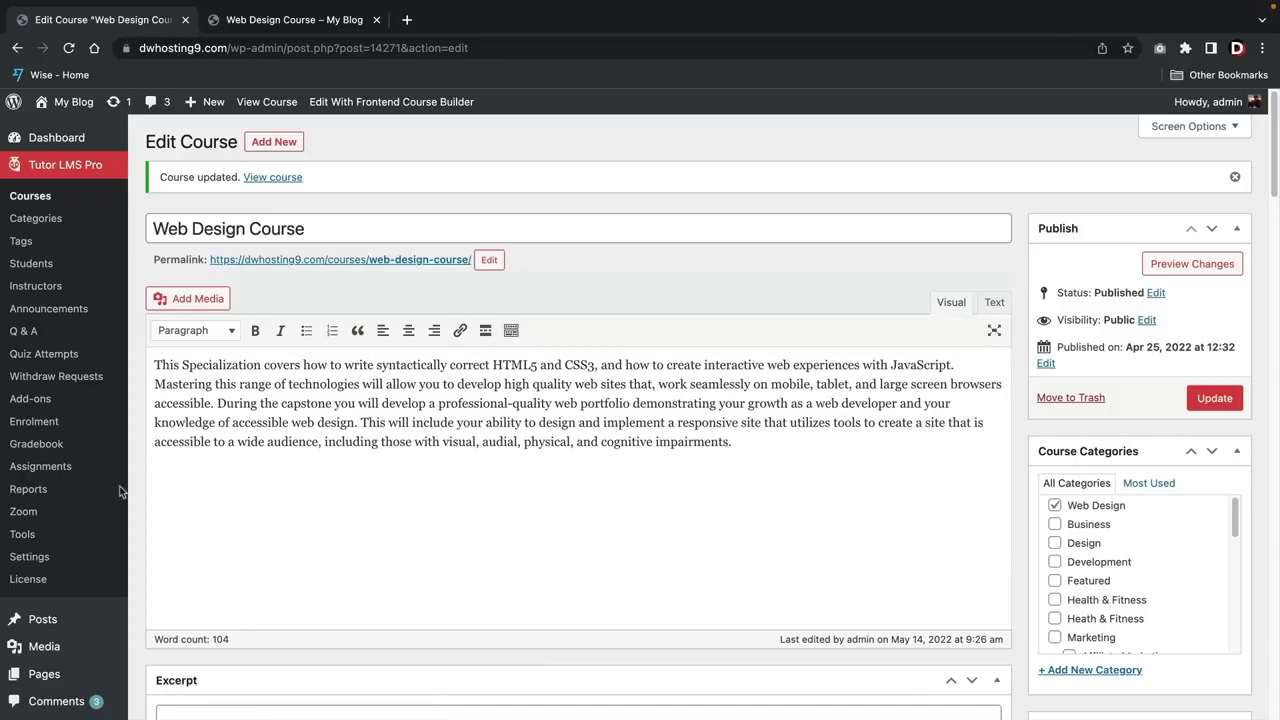
click(47, 557)
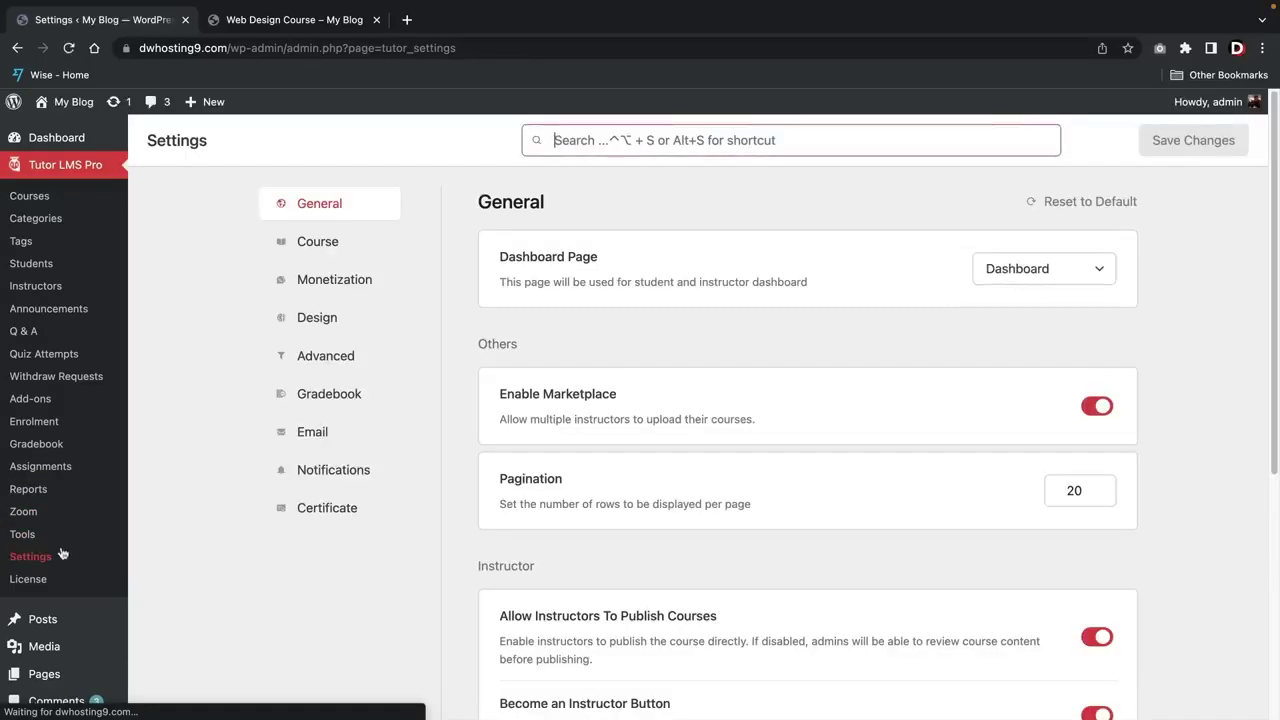
- Review Monetization, leaving the instructor revenue share at 75%, then view Notifications settings
scroll(600, 483, down, 3)
scroll(603, 487, up, 3)
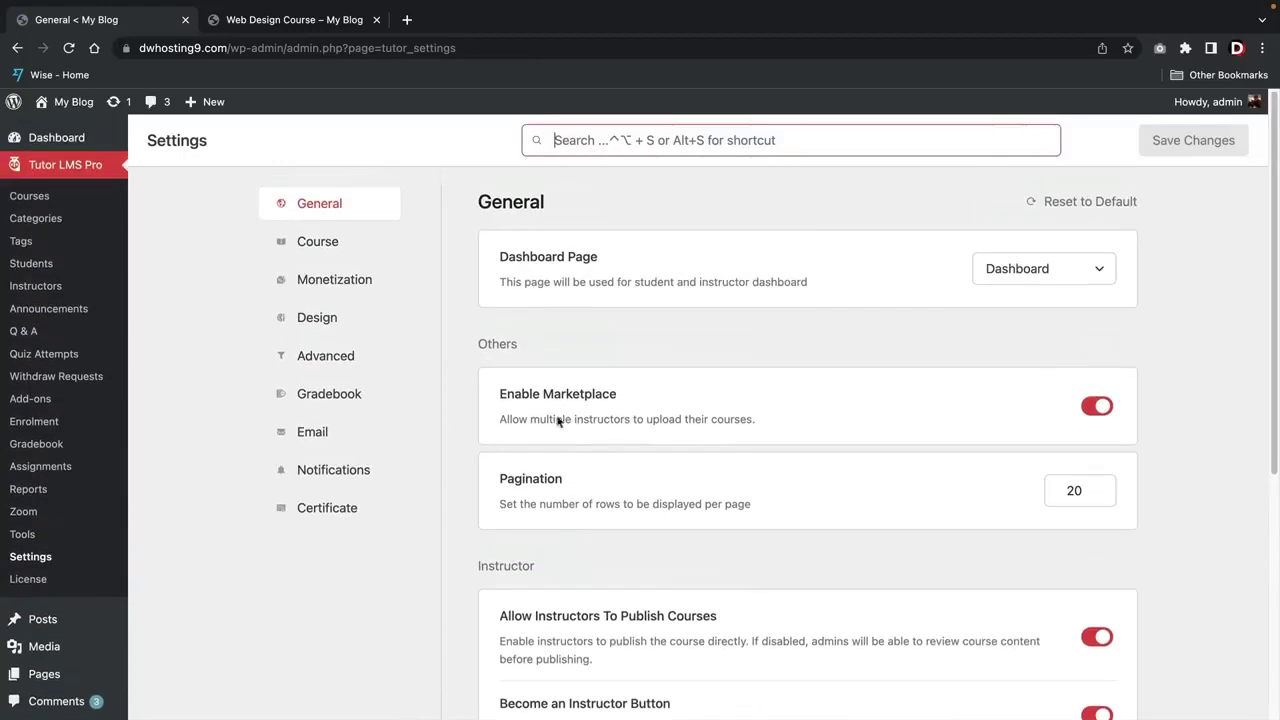
click(343, 287)
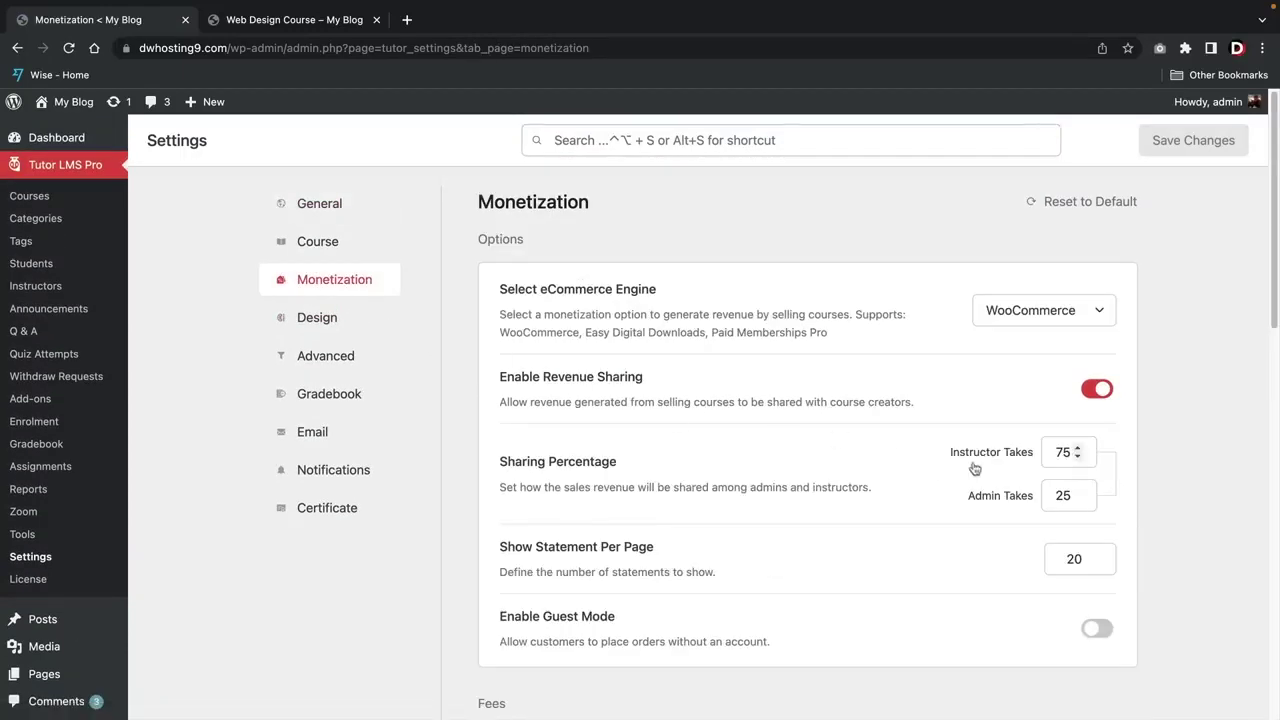
click(1064, 452)
click(1150, 445)
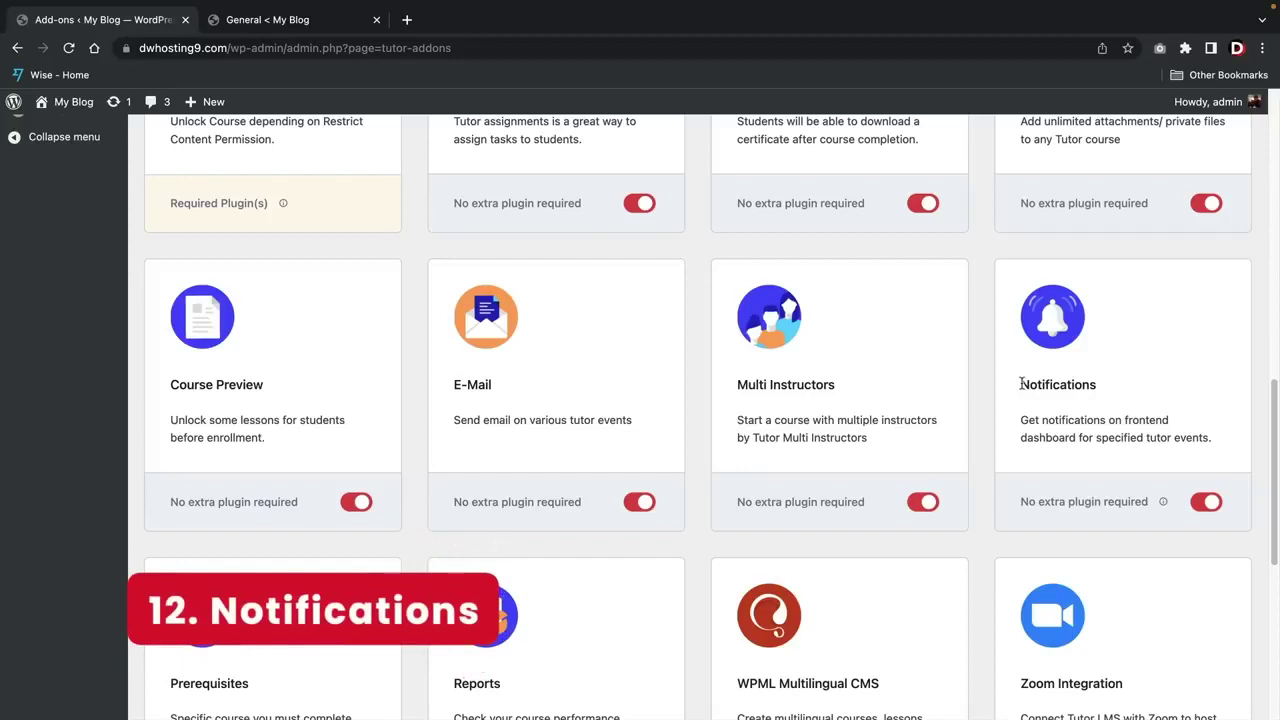
click(300, 25)
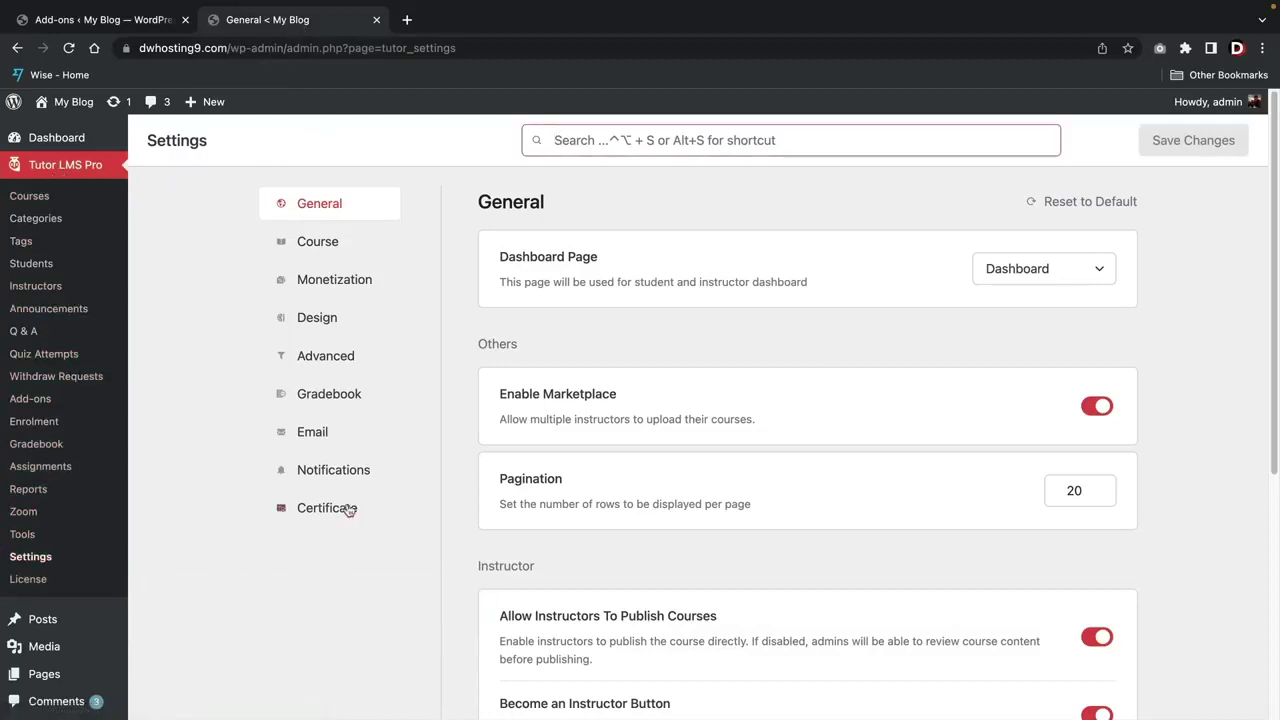
click(340, 472)
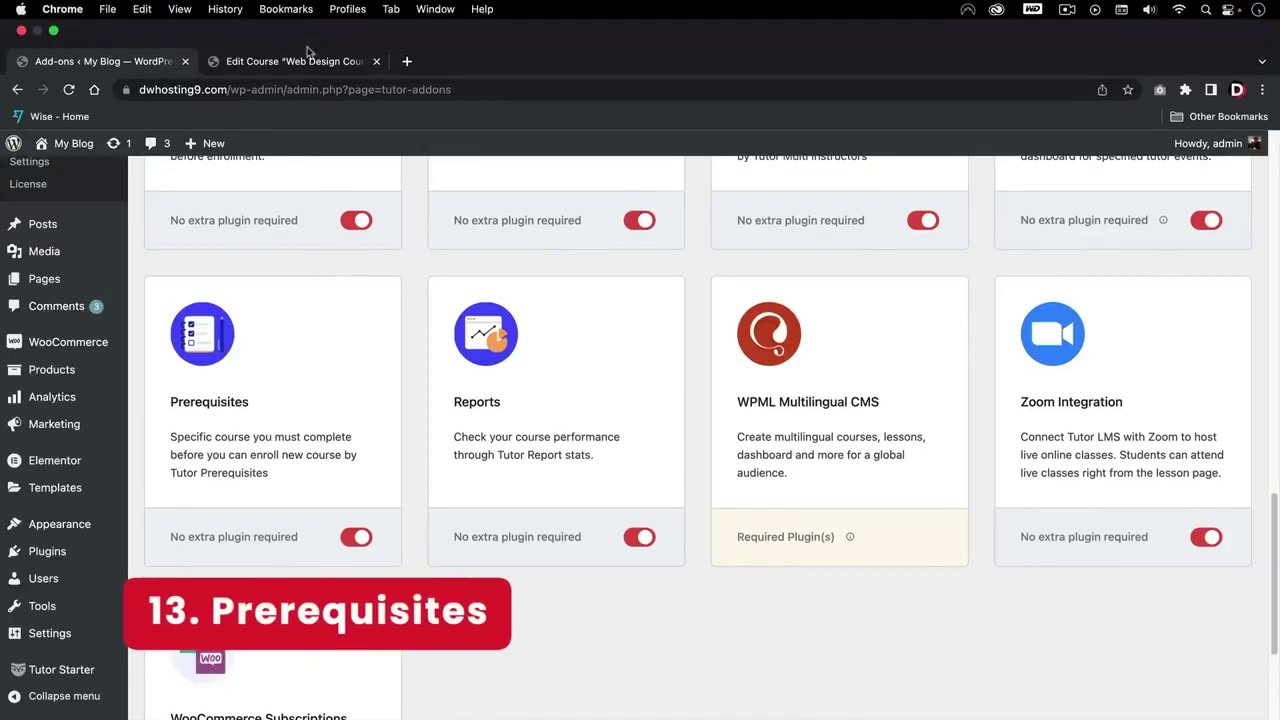
- Choose Intro To Javascript under Course Prerequisites and update the Web Design Course
click(310, 22)
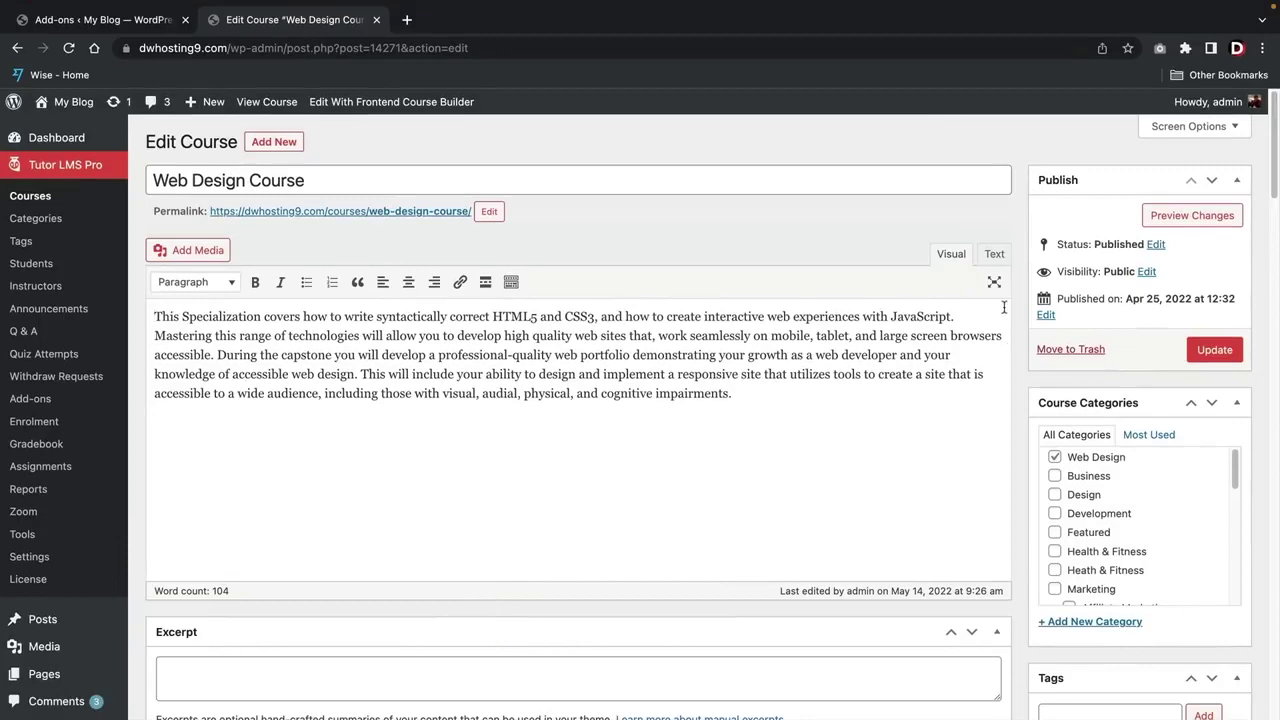
scroll(1004, 307, down, 10)
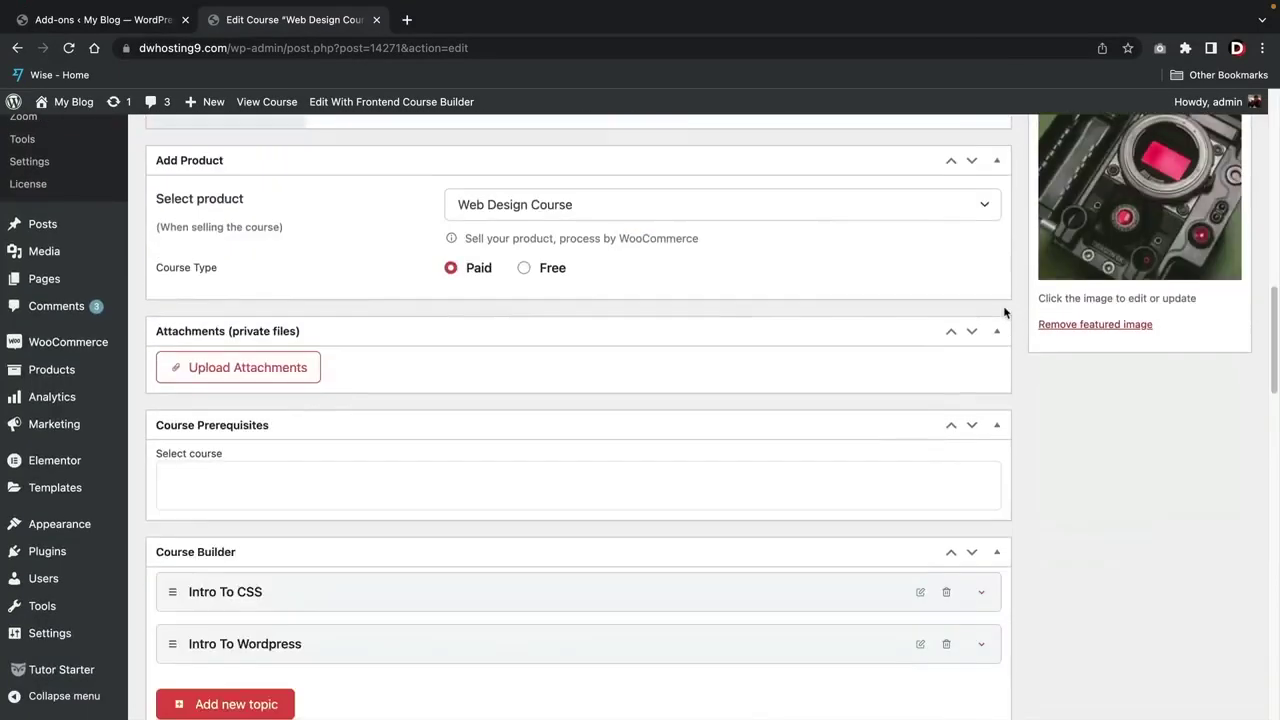
scroll(1004, 313, down, 3)
click(266, 322)
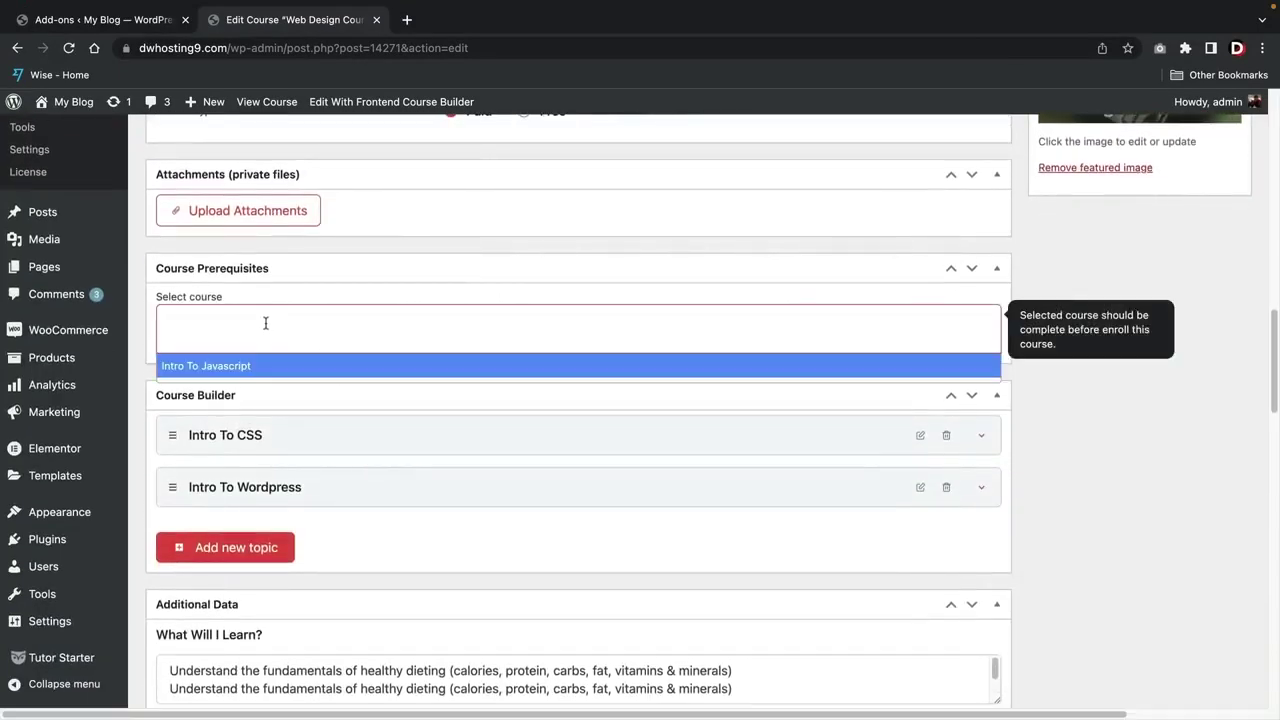
click(233, 368)
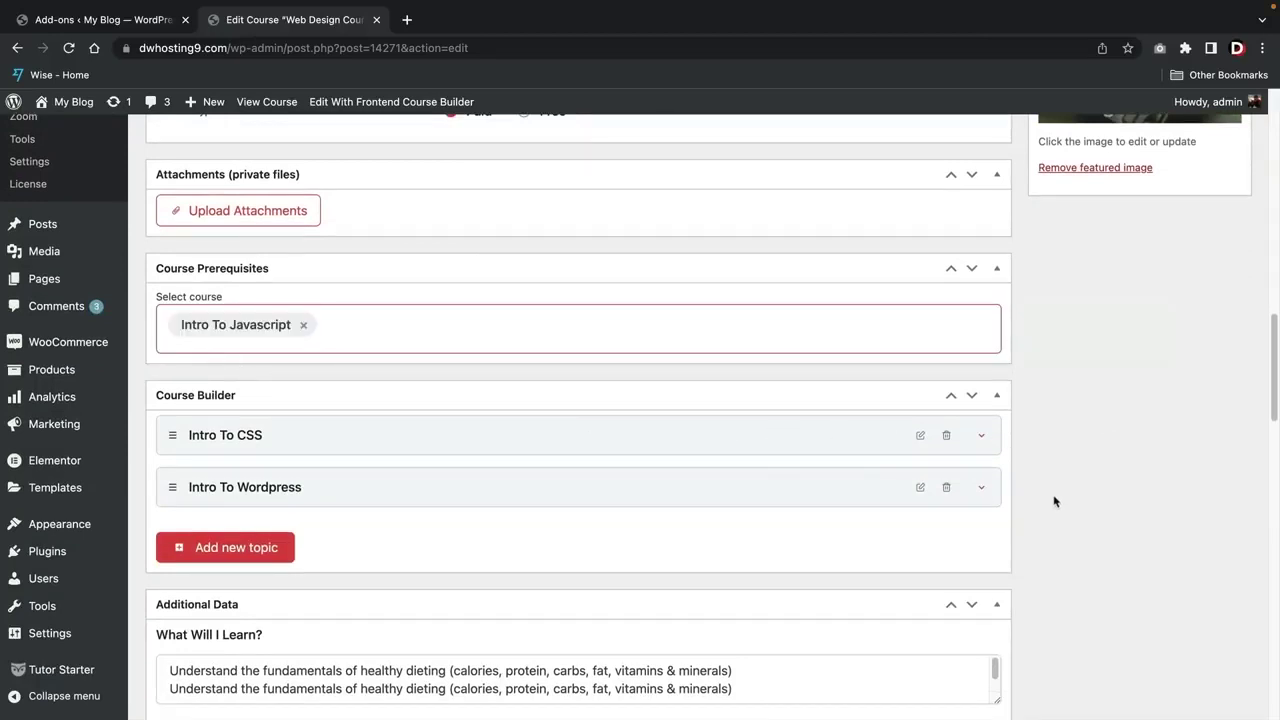
scroll(1054, 501, up, 15)
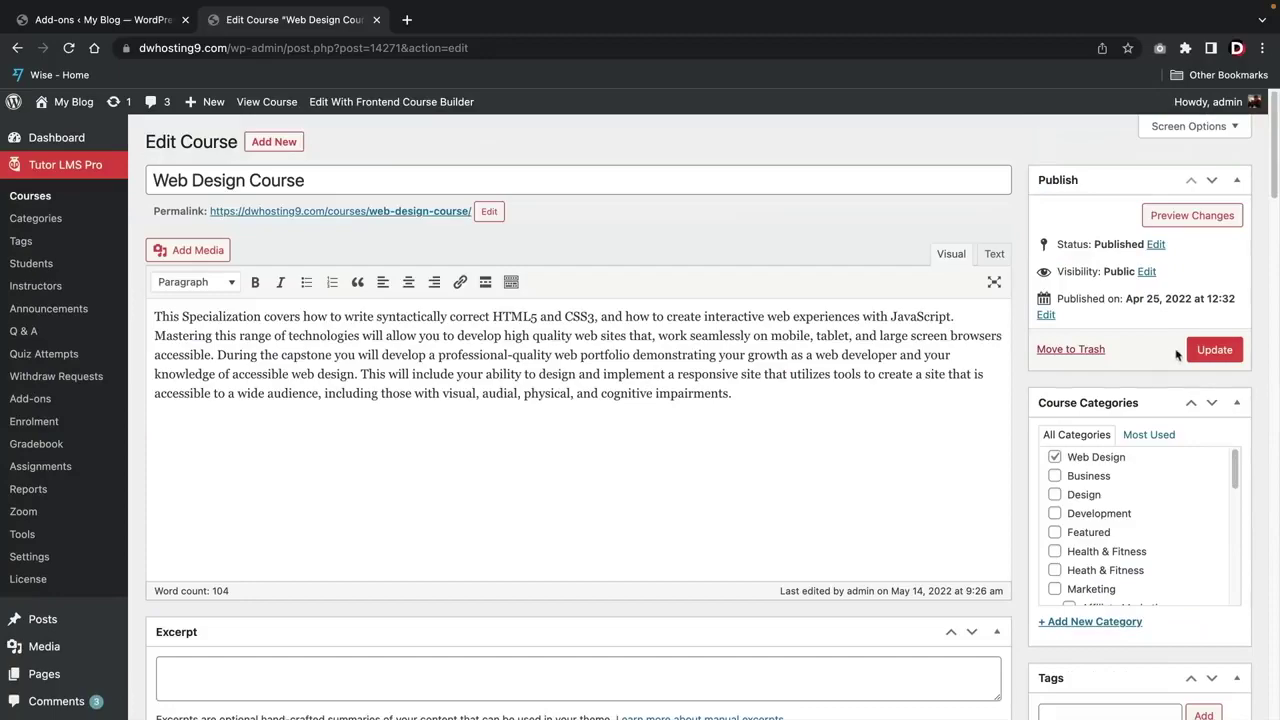
click(1212, 350)
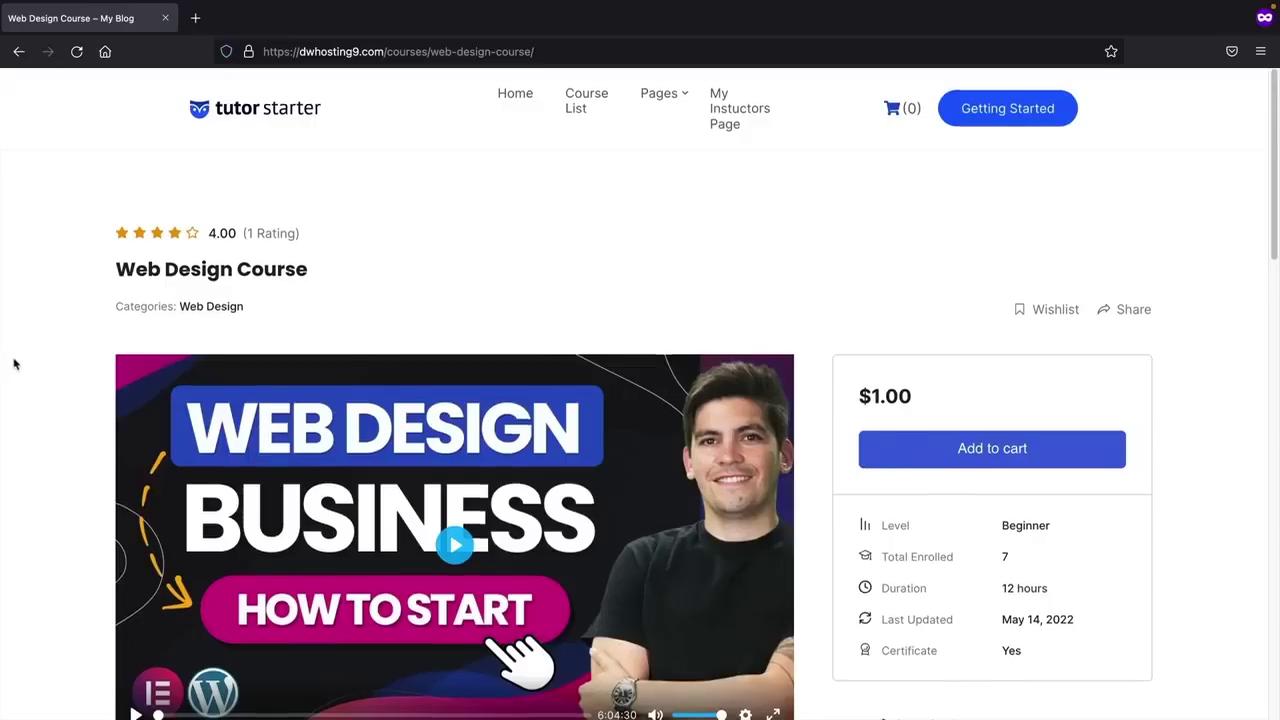
scroll(12, 362, down, 3)
scroll(20, 358, down, 3)
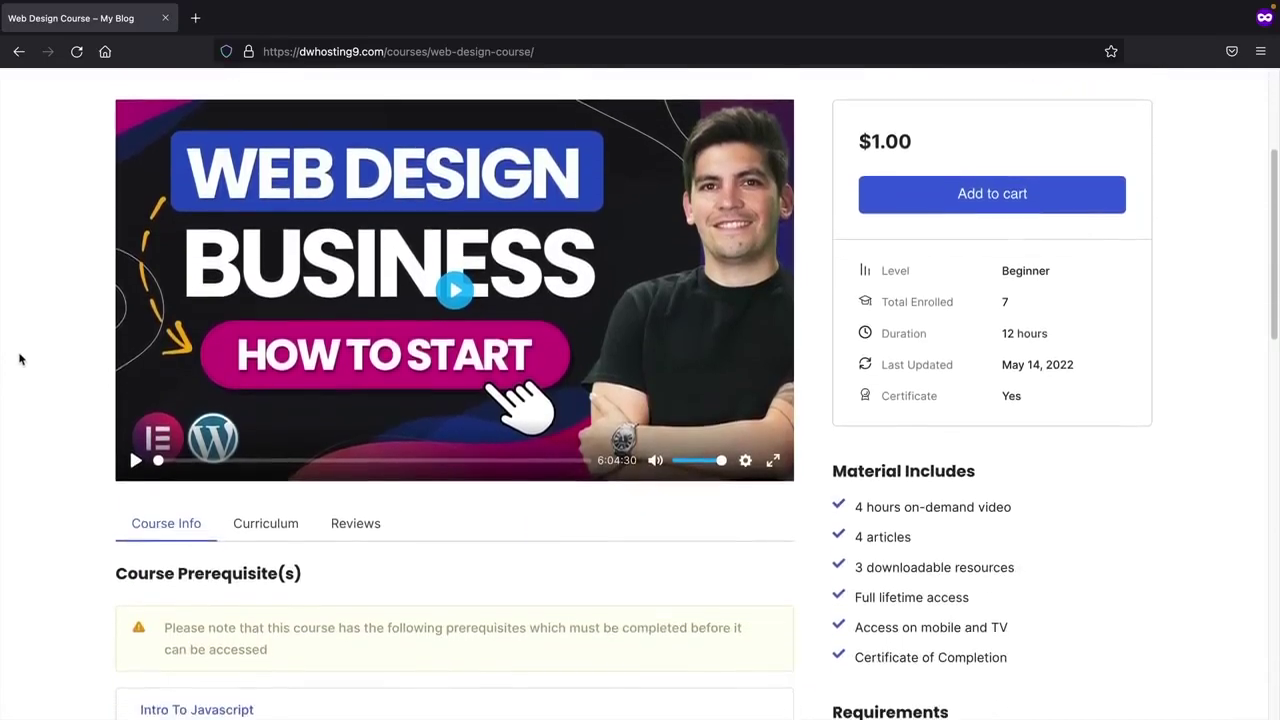
scroll(160, 487, down, 1)
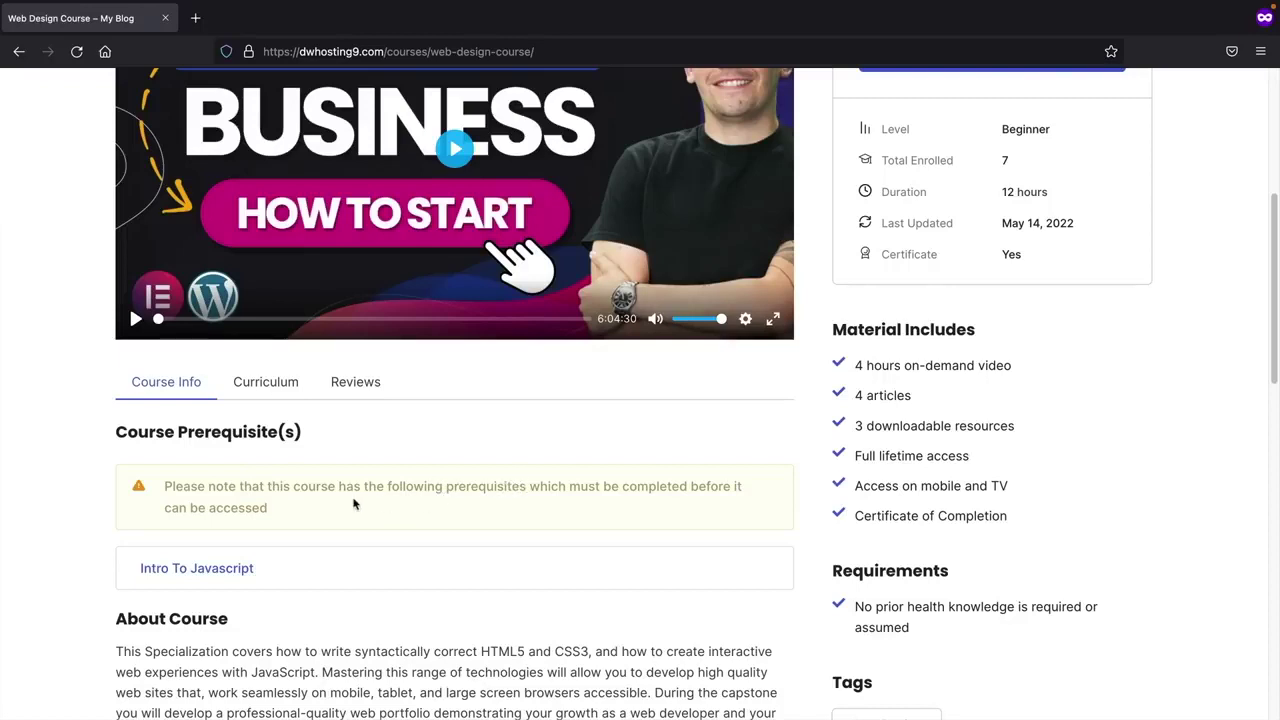
scroll(300, 502, down, 1)
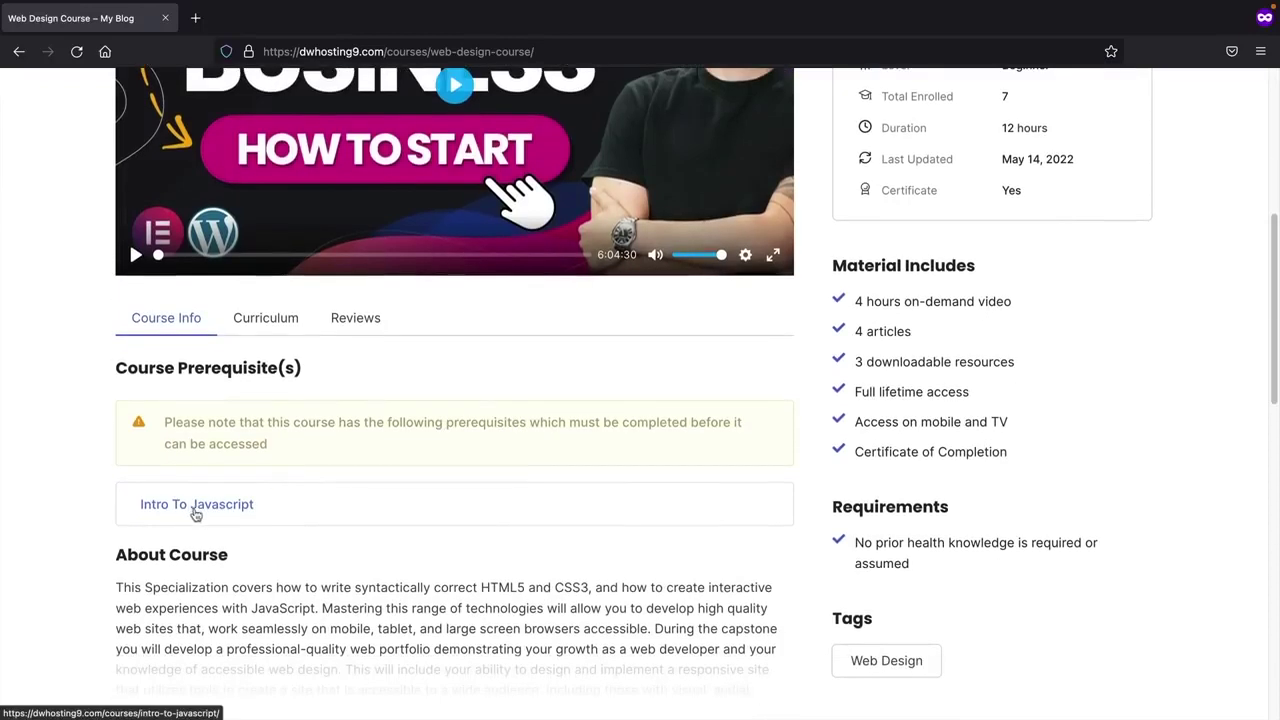
click(196, 508)
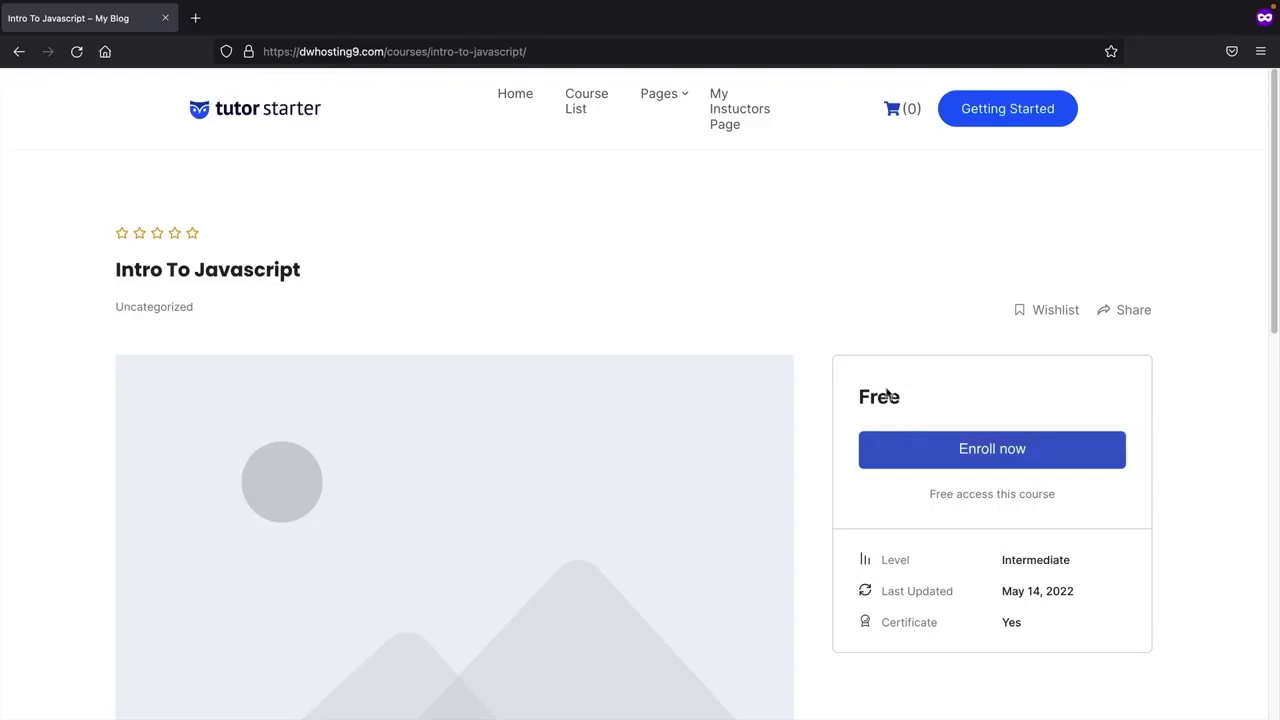
click(19, 51)
scroll(96, 174, up, 5)
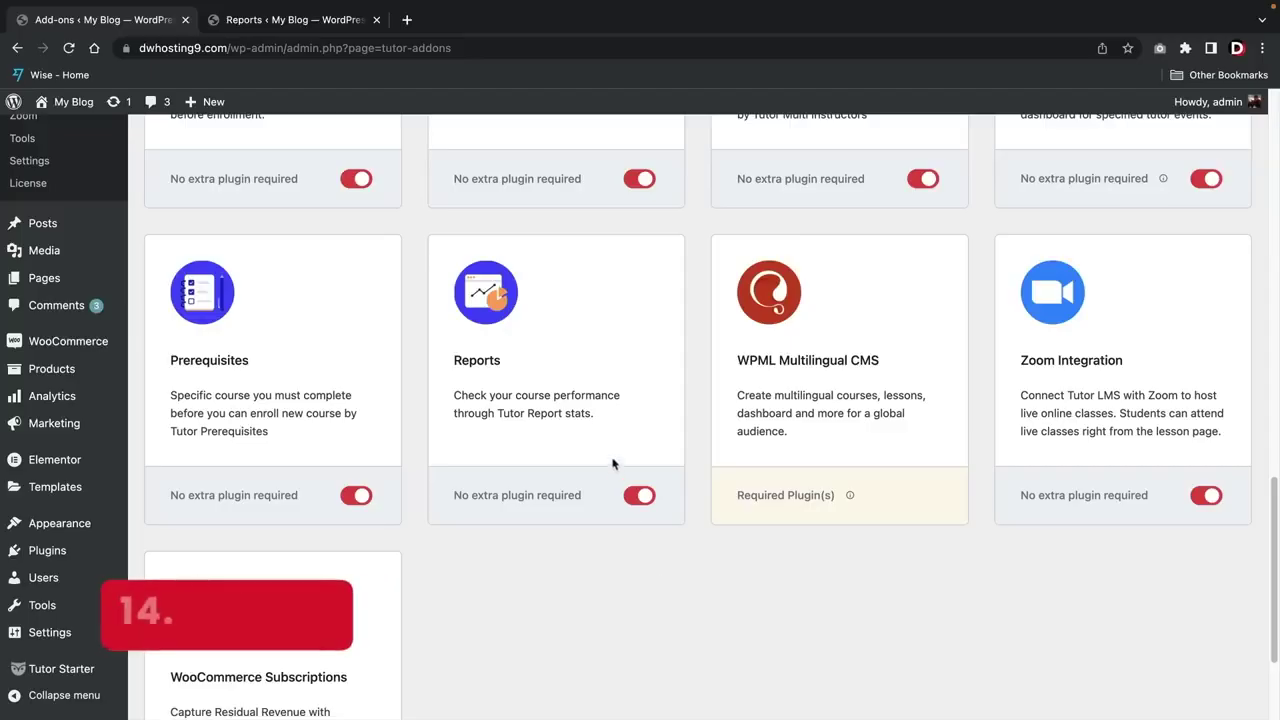
- Look over the Reports add-on, then the overview's Published Courses and Enrolled cards
drag(612, 427, 459, 388)
click(457, 391)
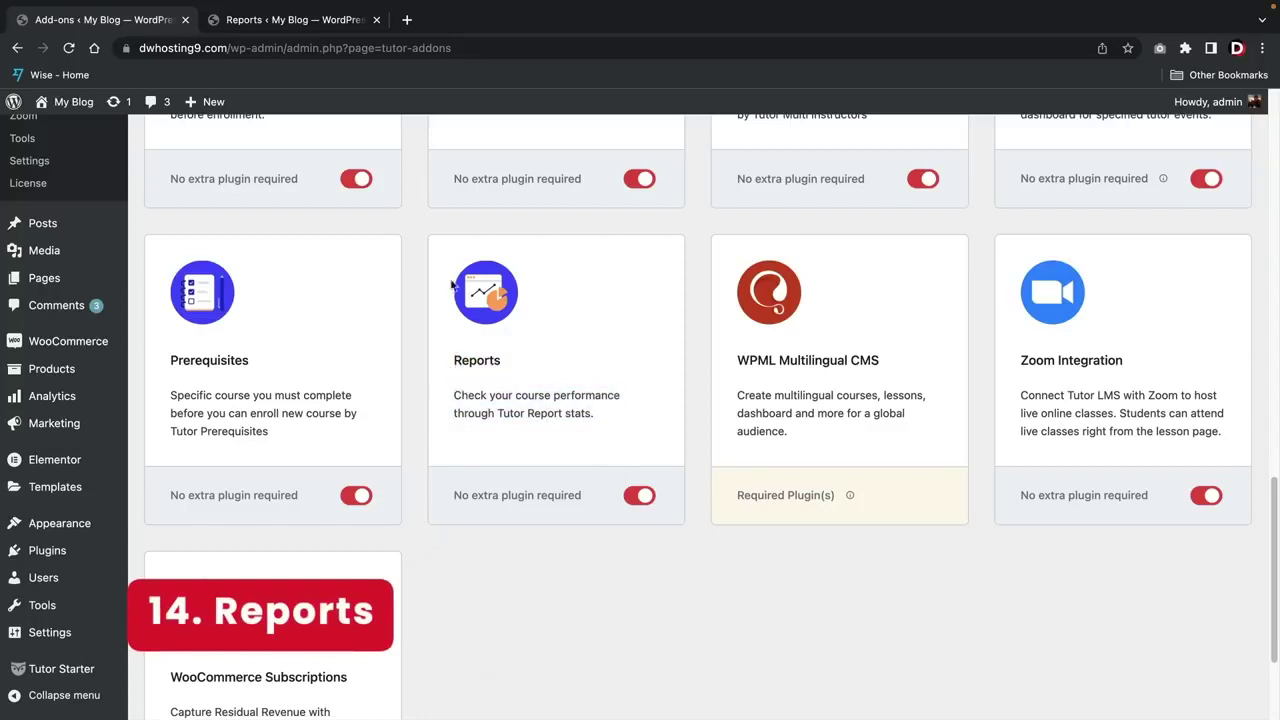
click(300, 20)
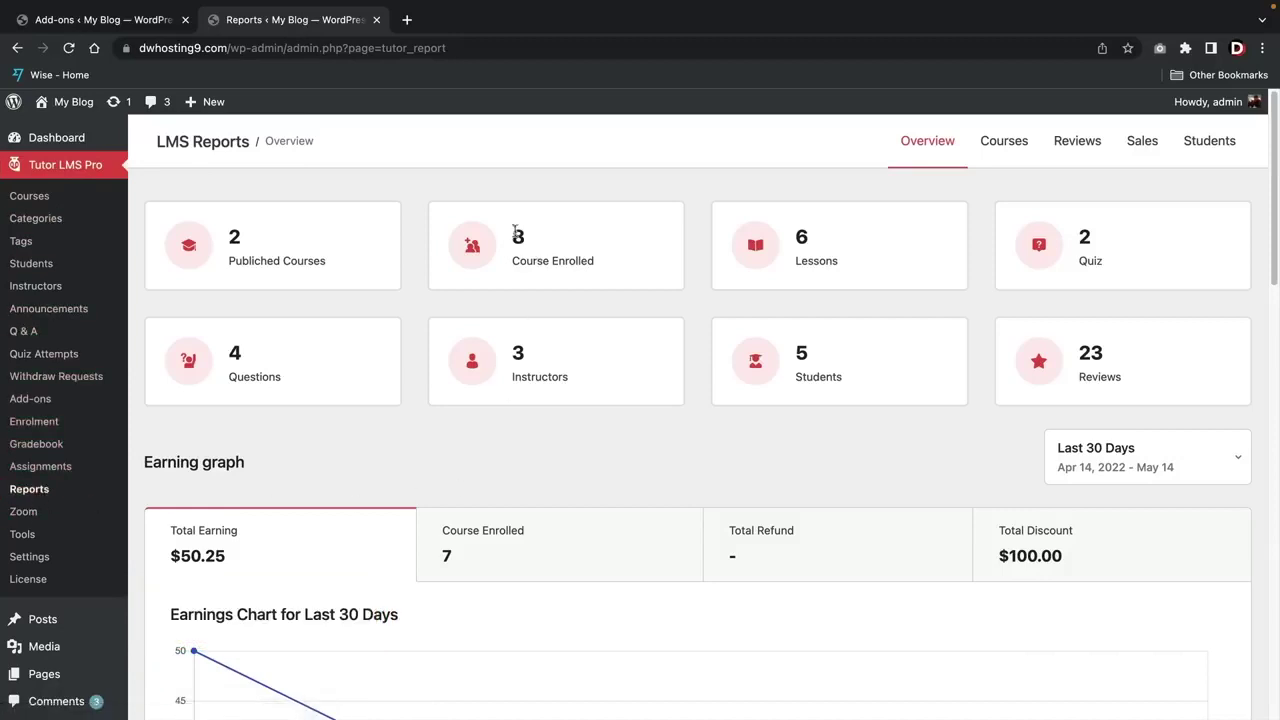
drag(340, 280, 251, 262)
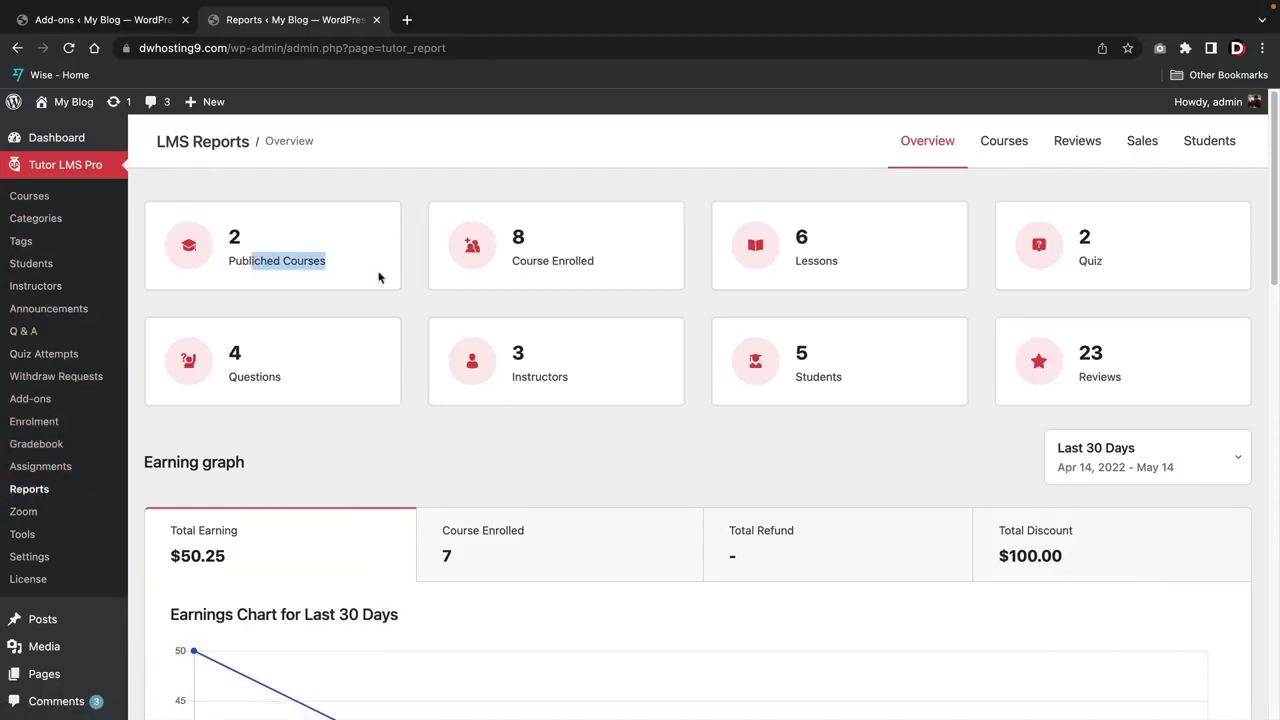
double_click(578, 270)
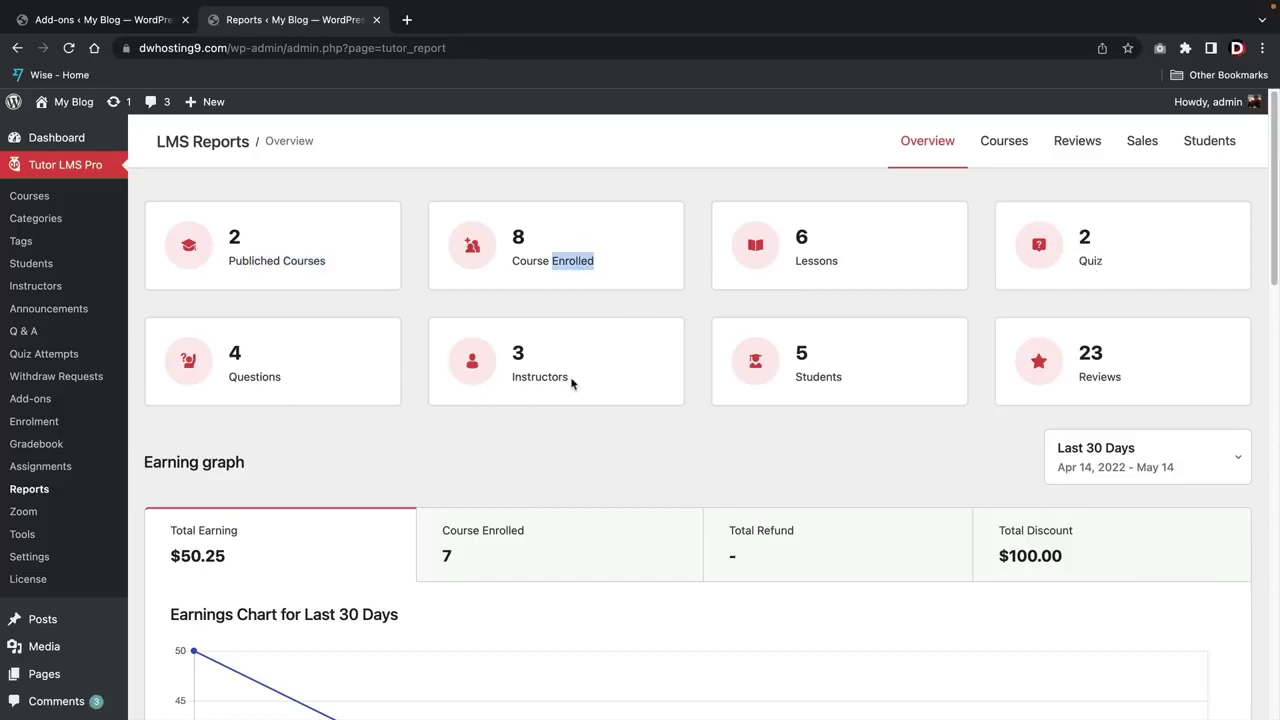
- Scroll through the overview's Last Enrolled Courses and New Registered Teachers sections
scroll(838, 373, down, 5)
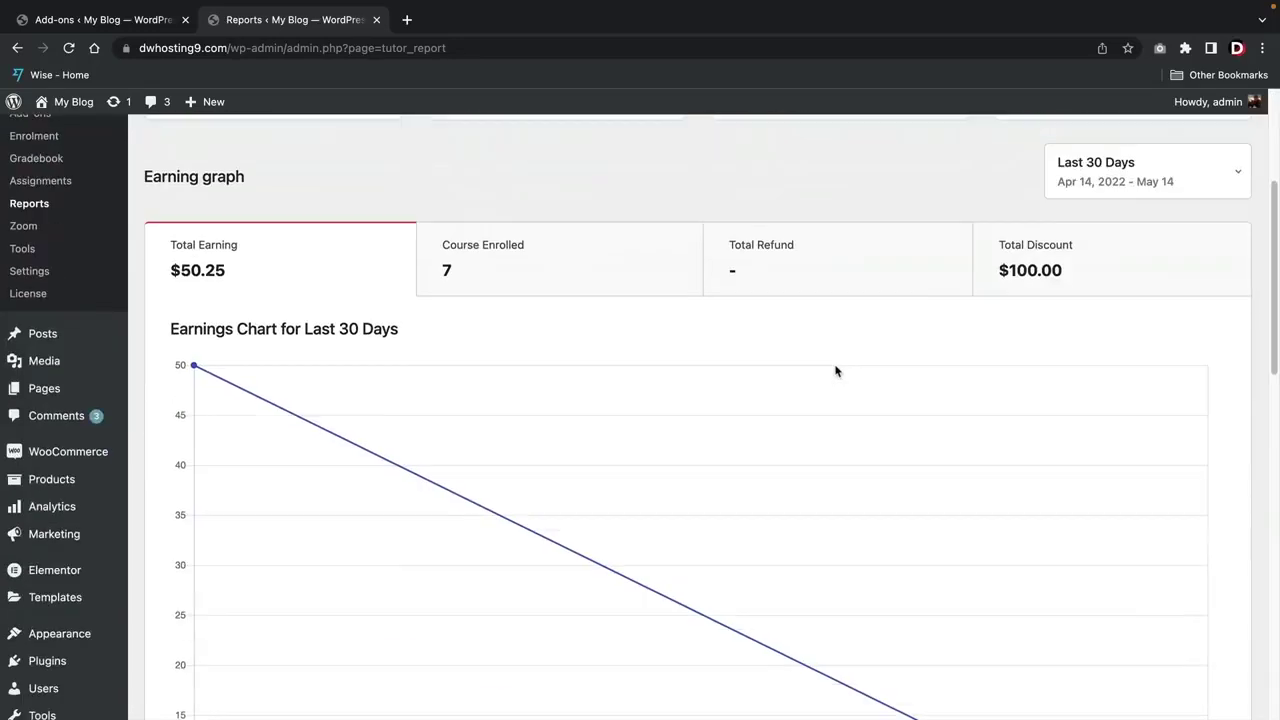
scroll(836, 371, down, 4)
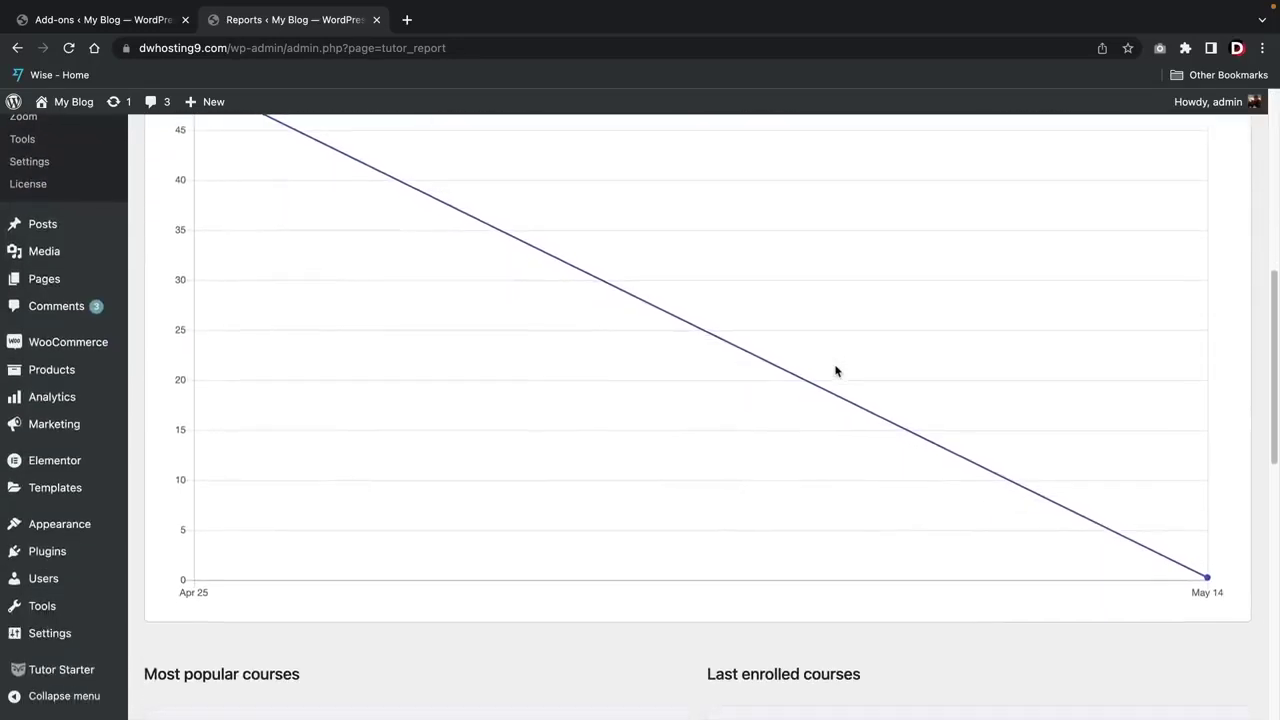
scroll(836, 371, down, 3)
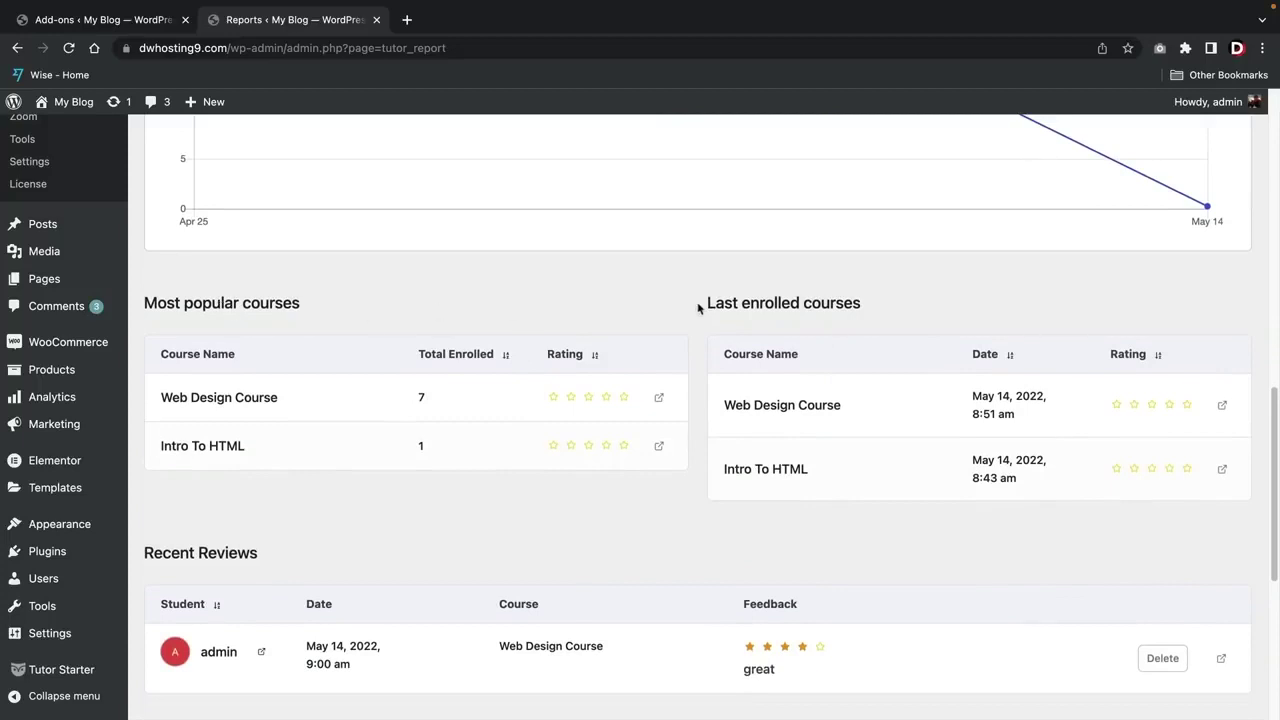
drag(698, 308, 887, 310)
scroll(790, 309, down, 2)
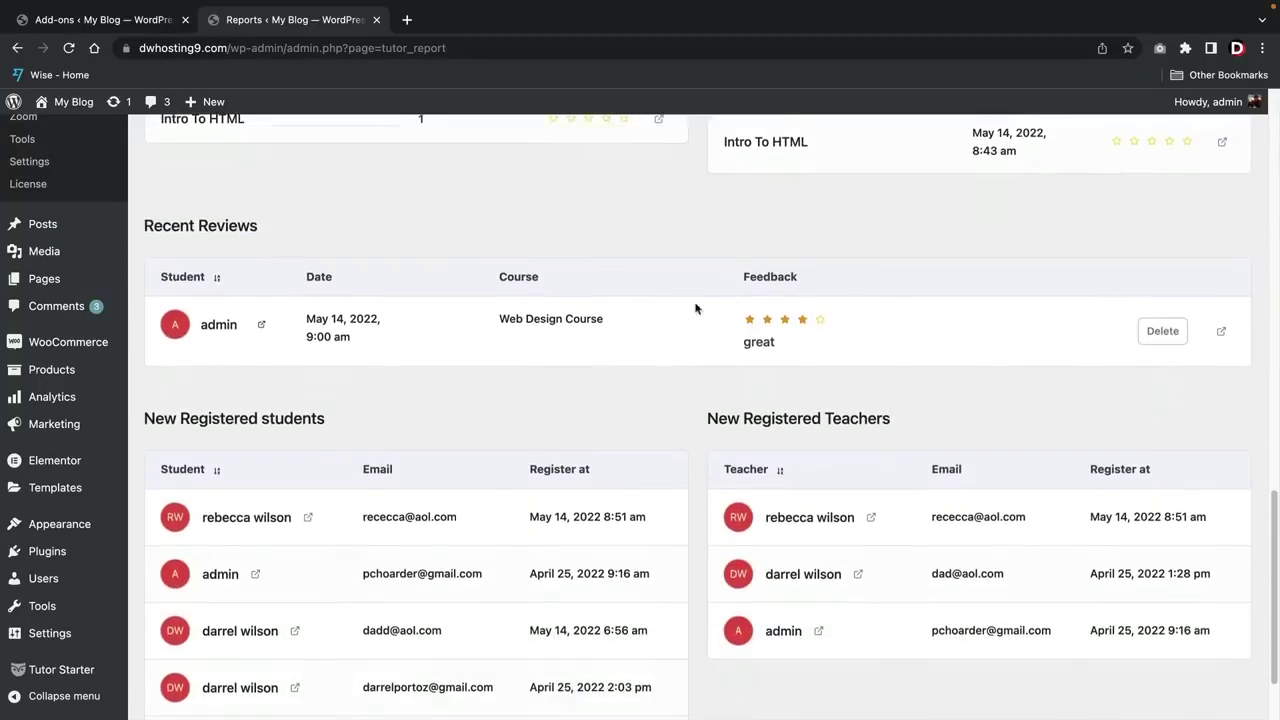
drag(162, 226, 277, 229)
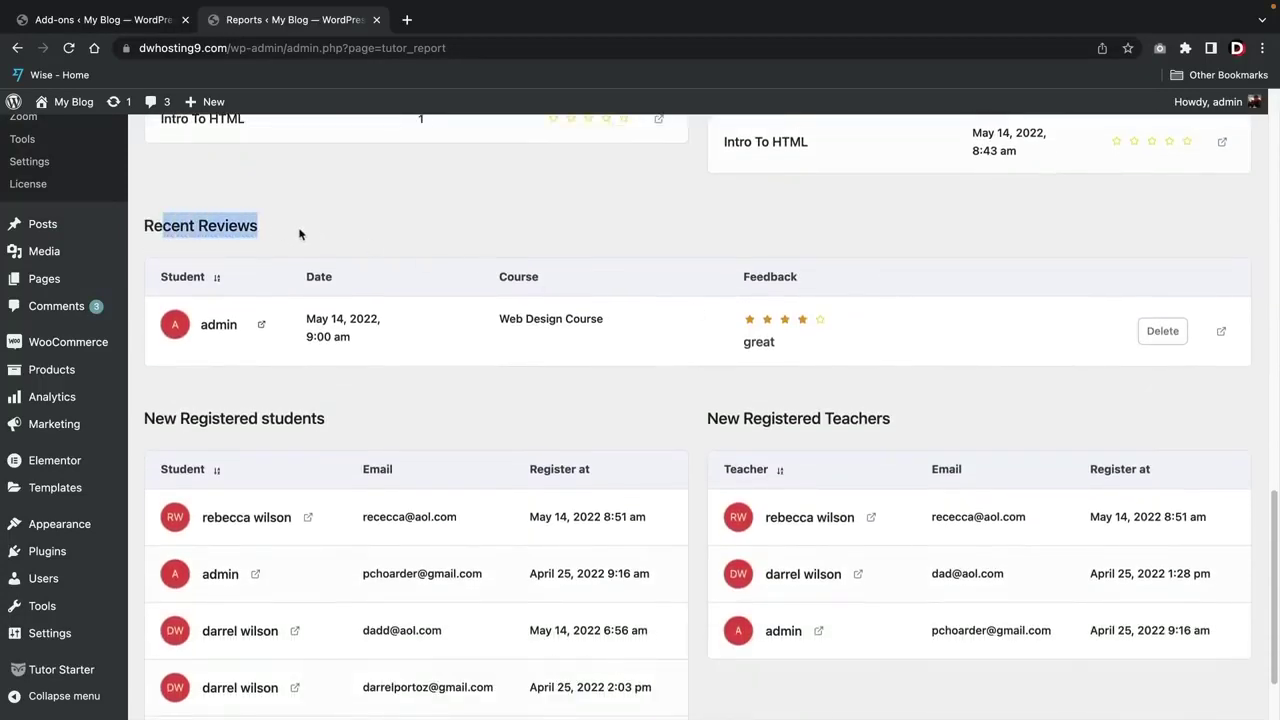
scroll(300, 234, down, 1)
scroll(299, 234, down, 2)
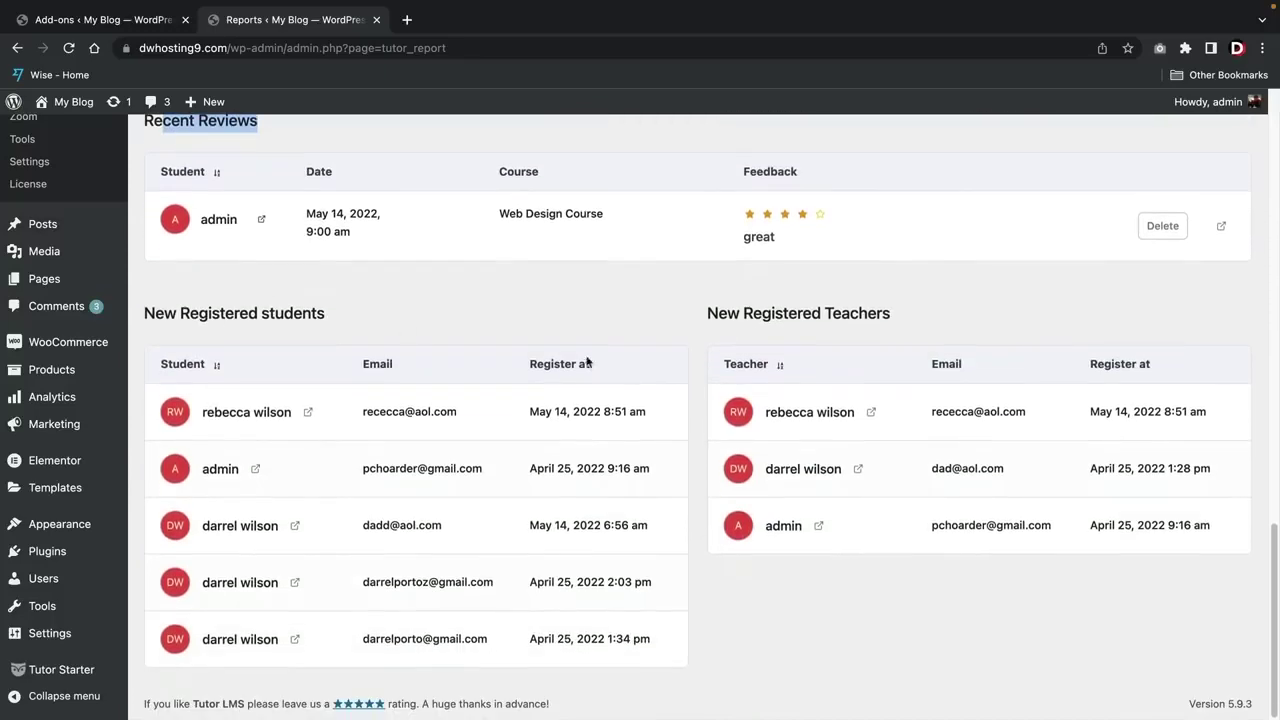
drag(703, 324, 914, 325)
scroll(912, 316, up, 7)
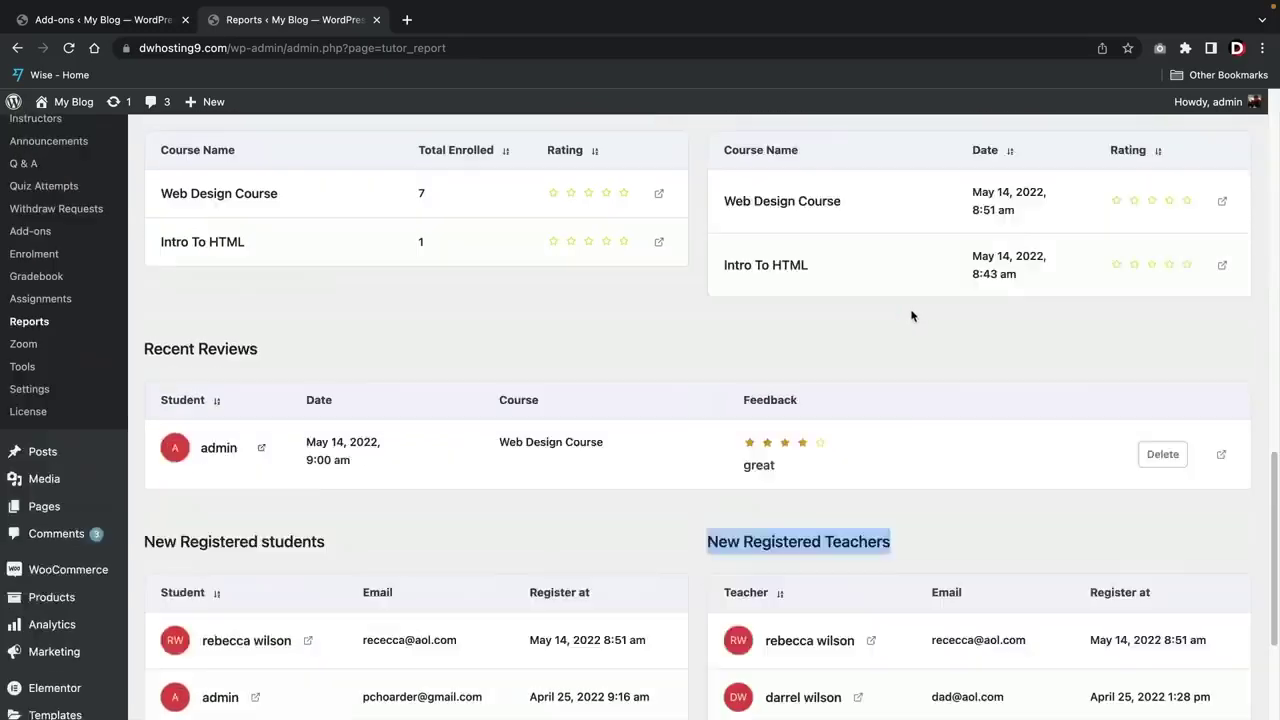
scroll(888, 302, up, 12)
scroll(888, 302, up, 5)
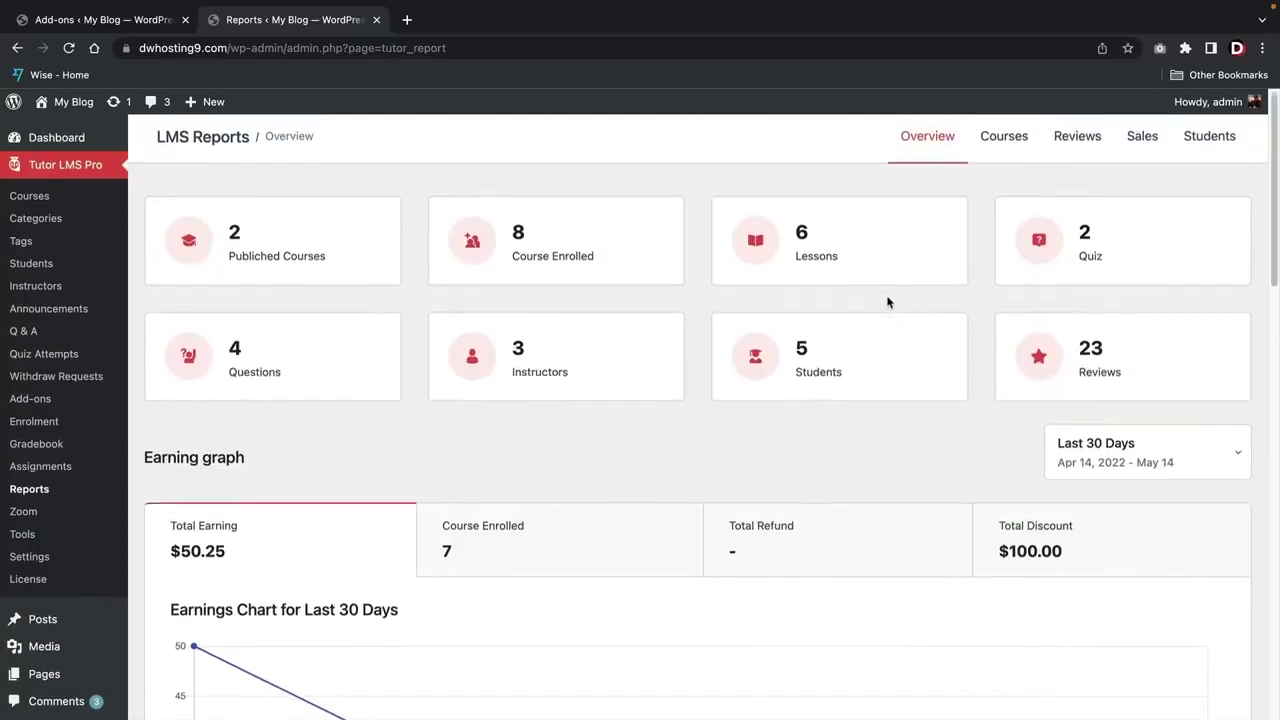
- Check the Courses report (Web Design Course earned $50.25), then the Reviews and Sales reports
click(1015, 143)
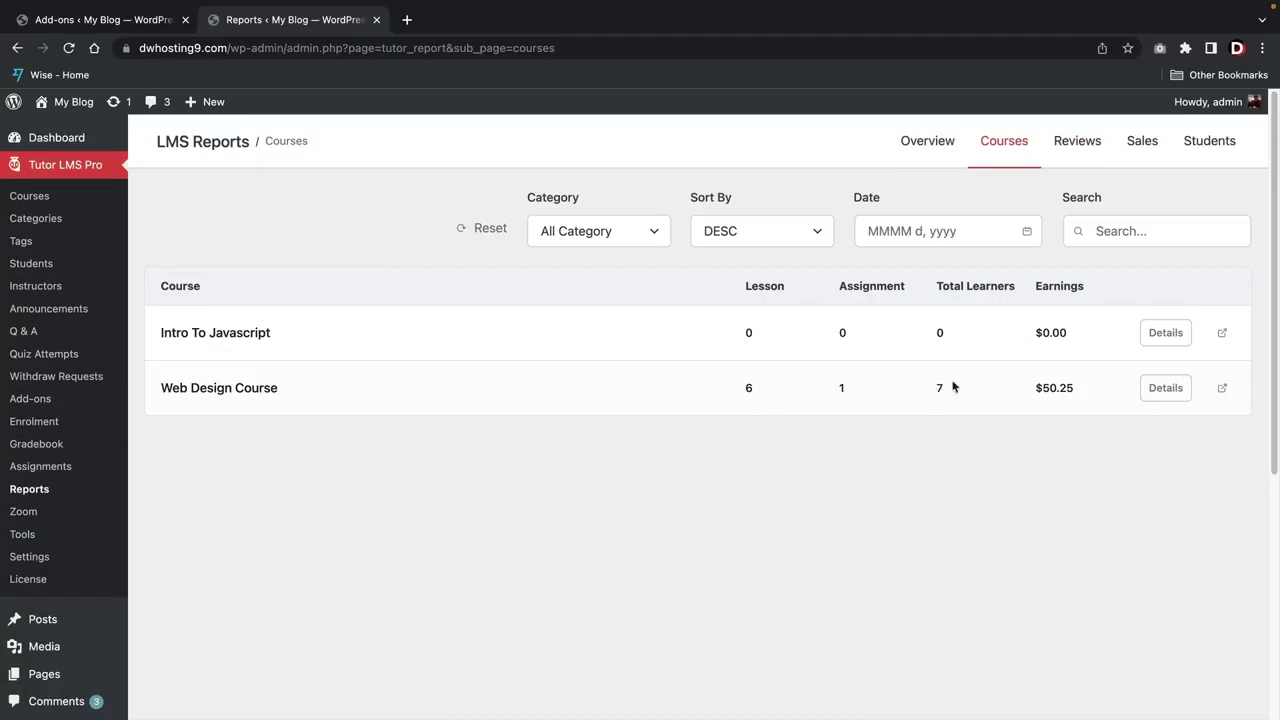
drag(1073, 388, 1034, 389)
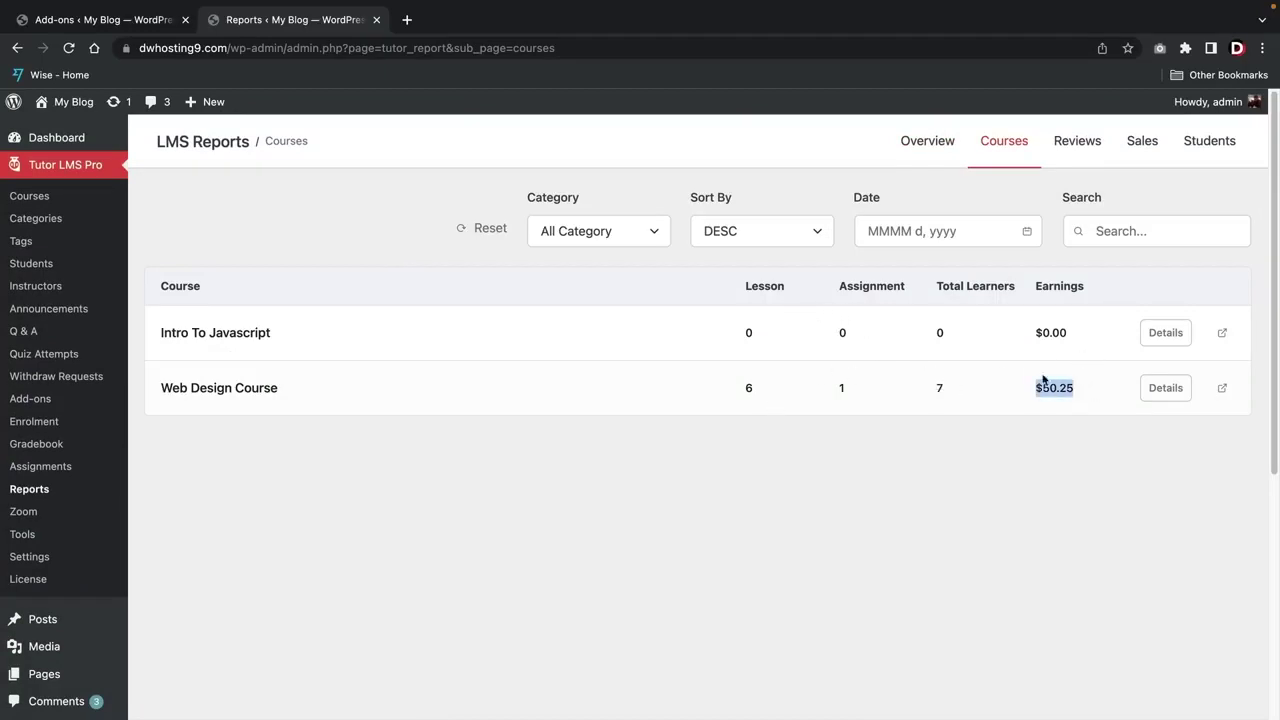
click(1096, 146)
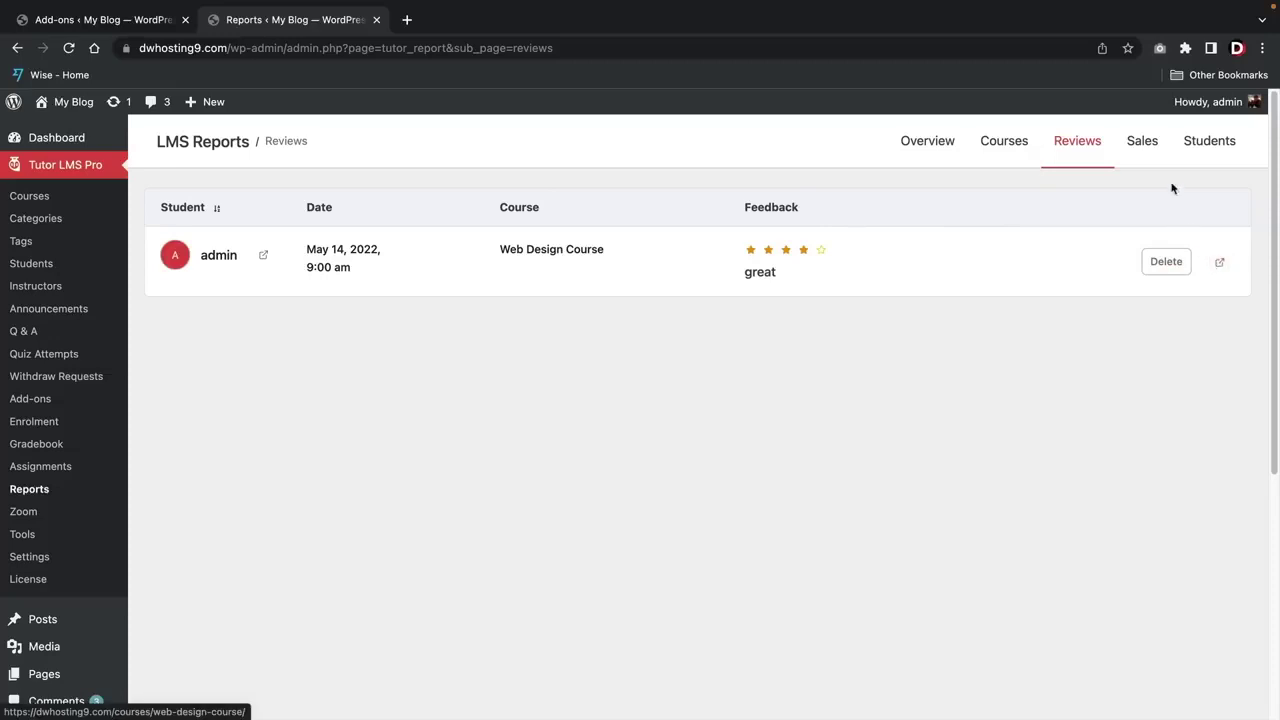
click(1155, 142)
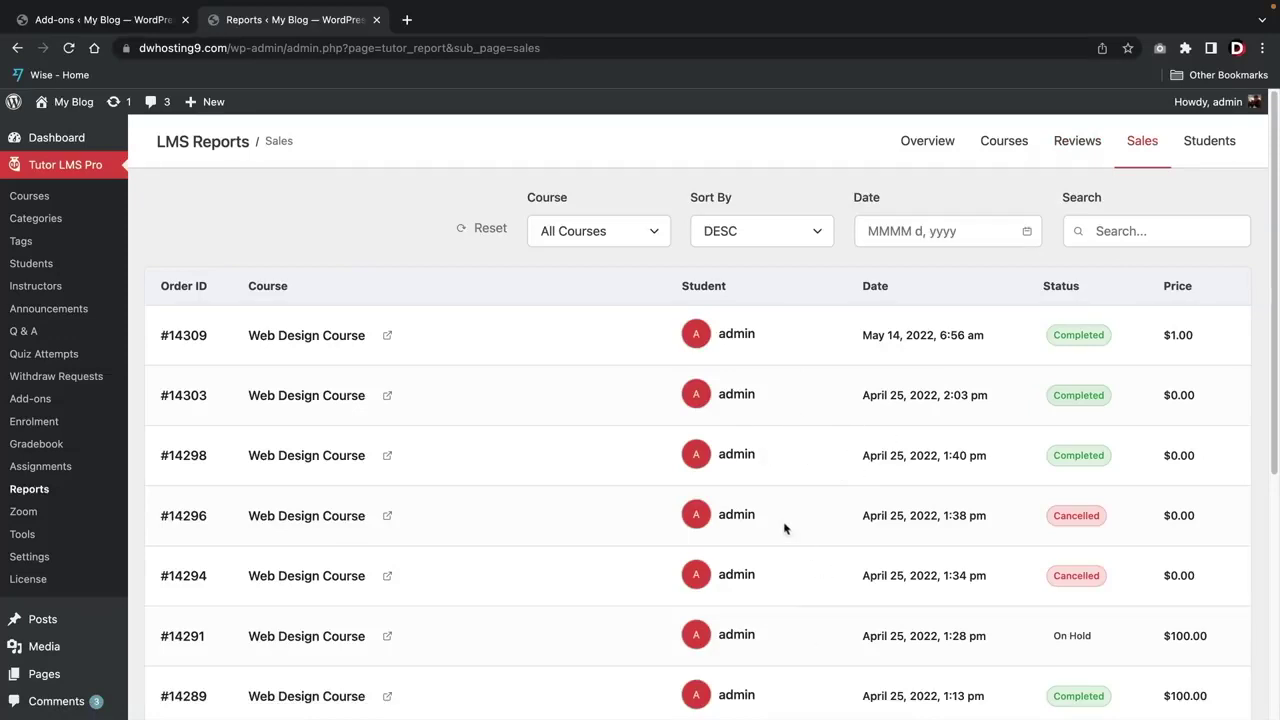
scroll(784, 523, down, 6)
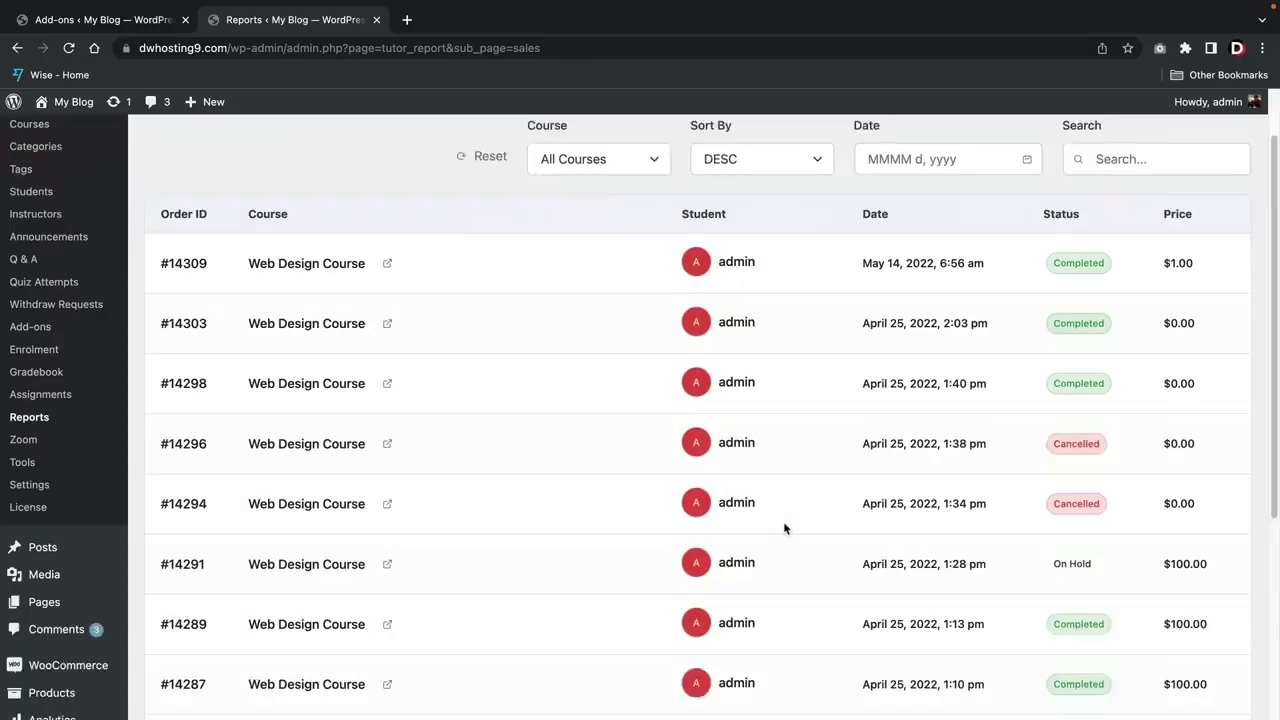
scroll(784, 523, up, 6)
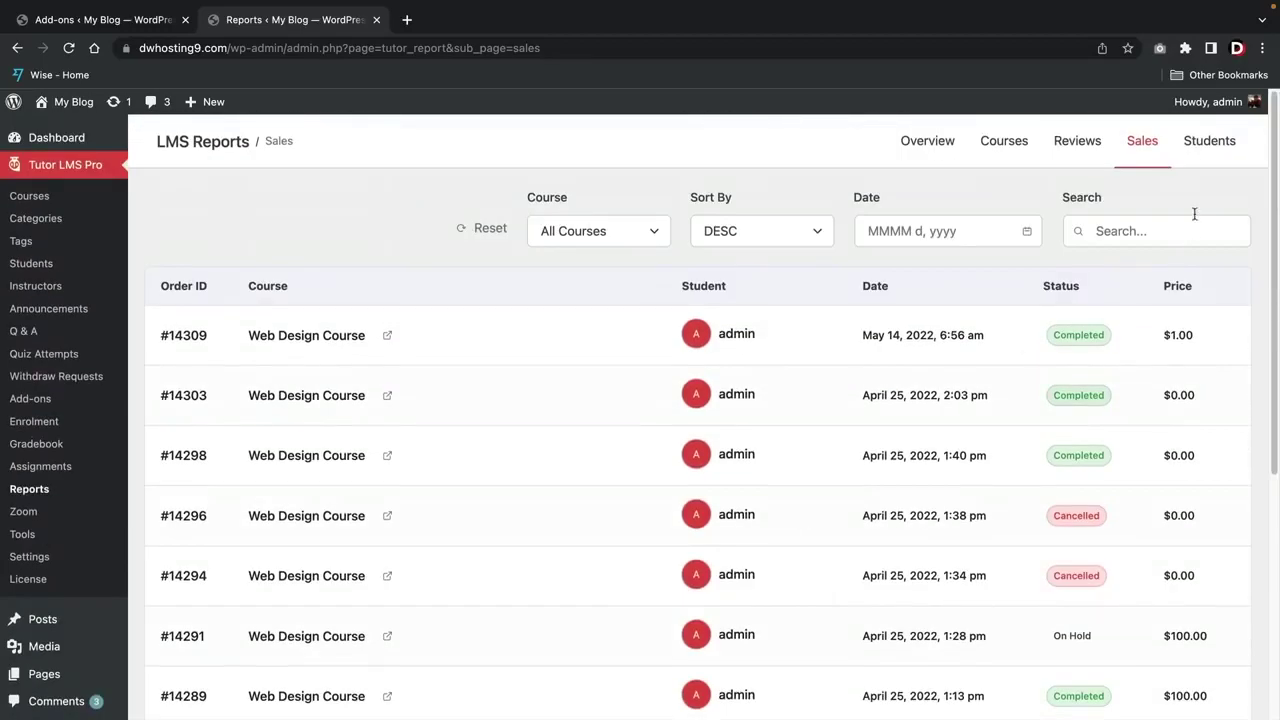
- Filter the Students report to Web Design Course, then return to Overview
click(1208, 145)
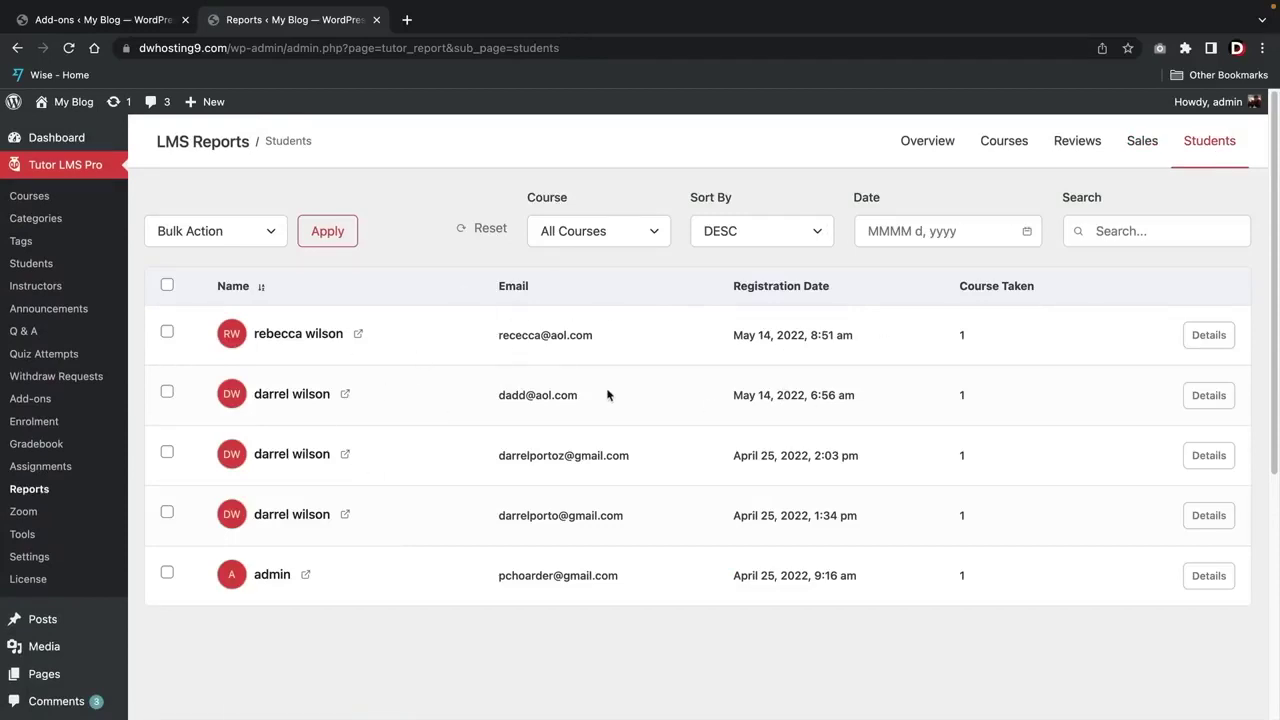
click(760, 232)
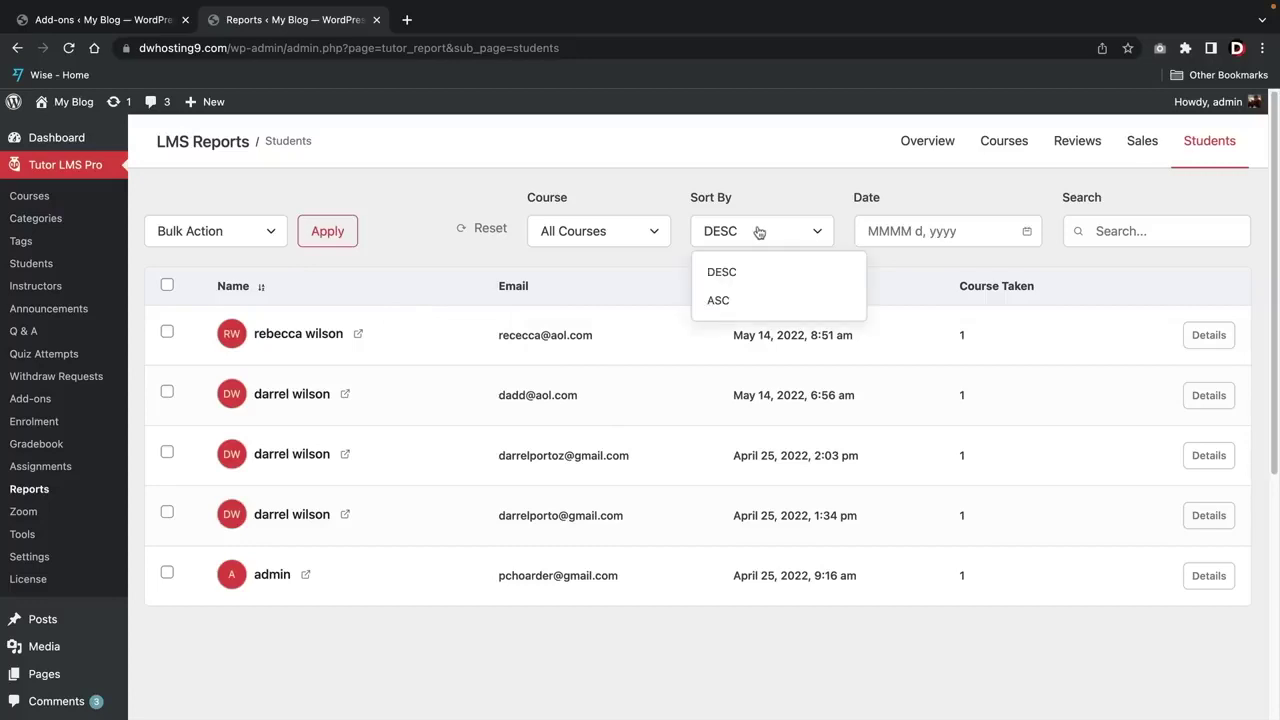
click(611, 233)
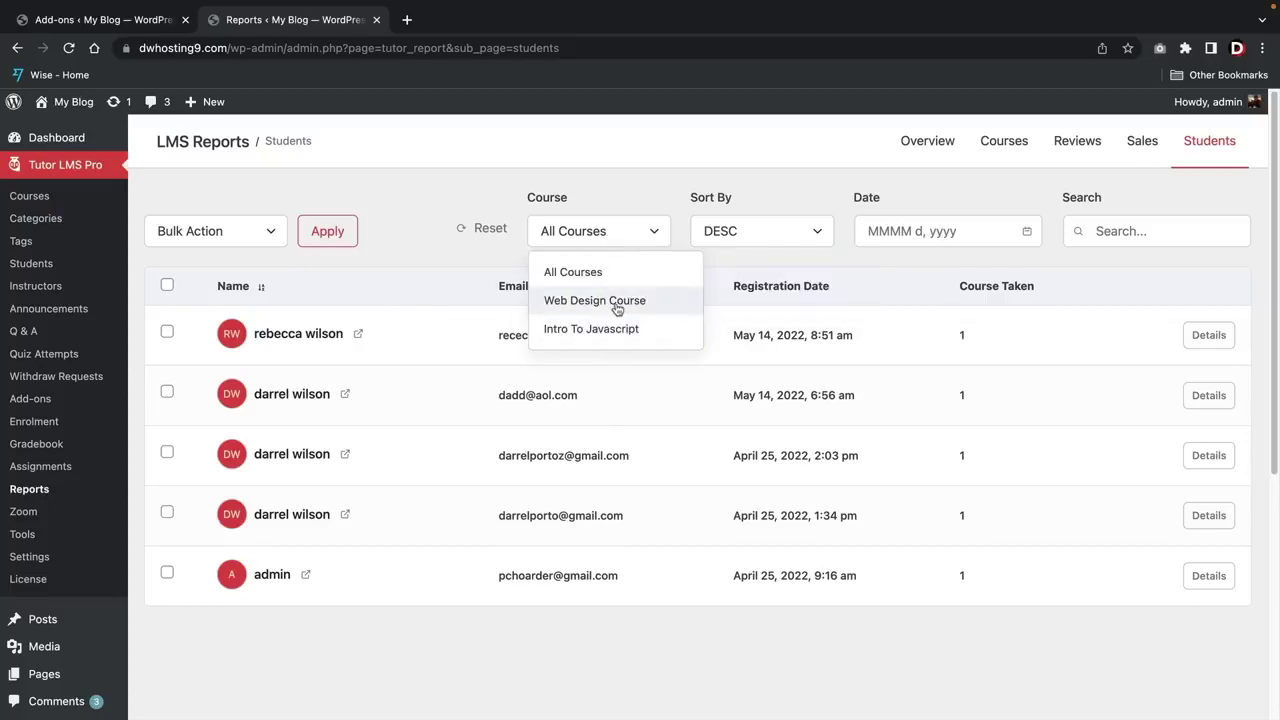
click(560, 300)
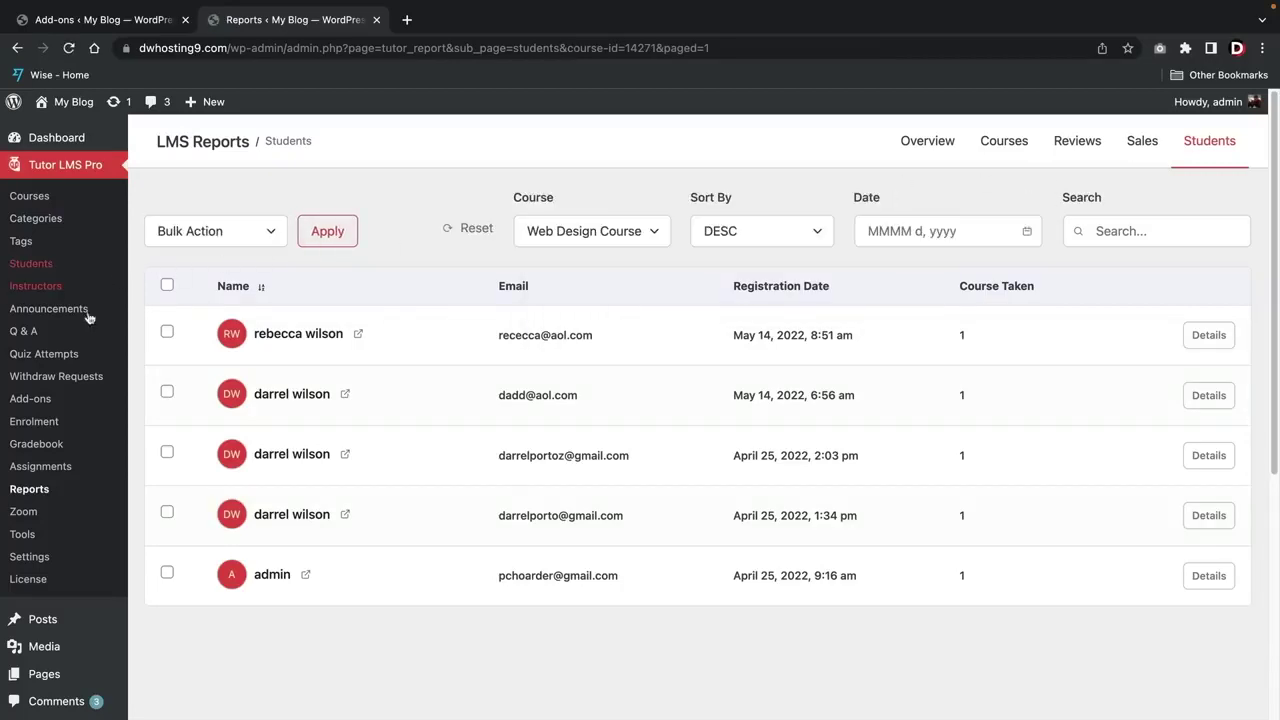
click(928, 143)
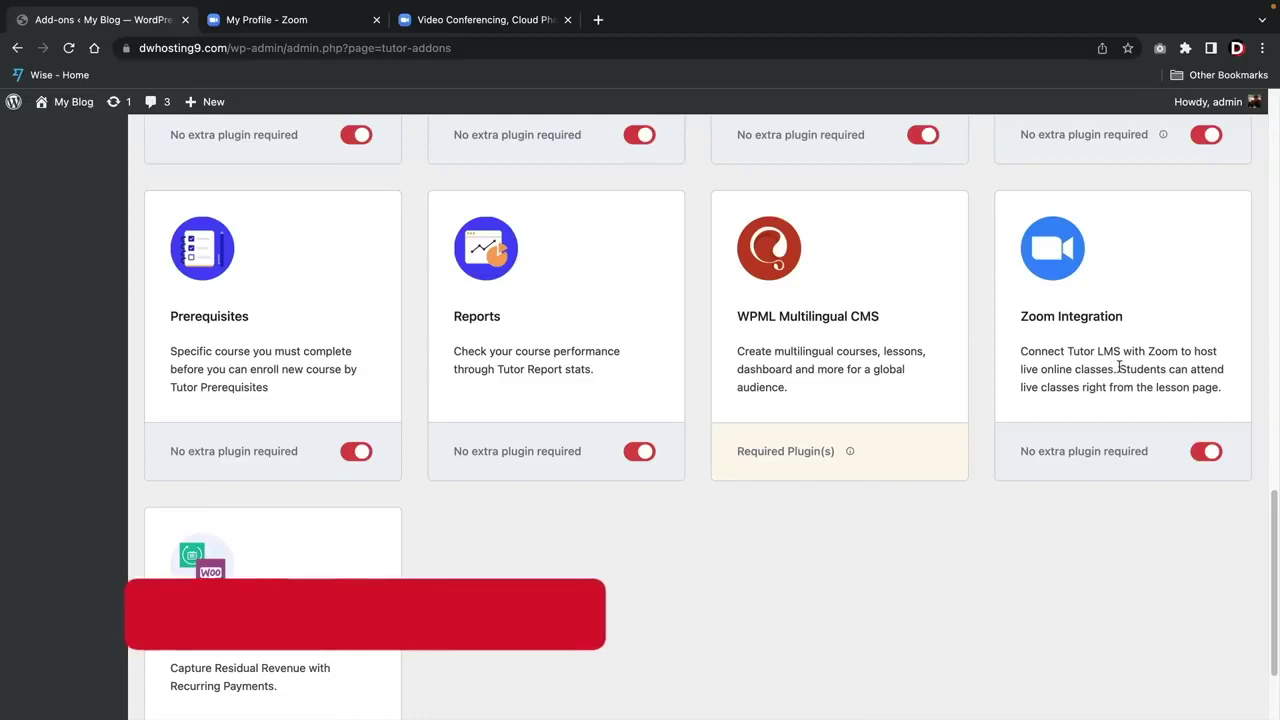
- Confirm Zoom Integration is enabled among the add-ons and open Tutor LMS Pro > Zoom
scroll(529, 556, up, 10)
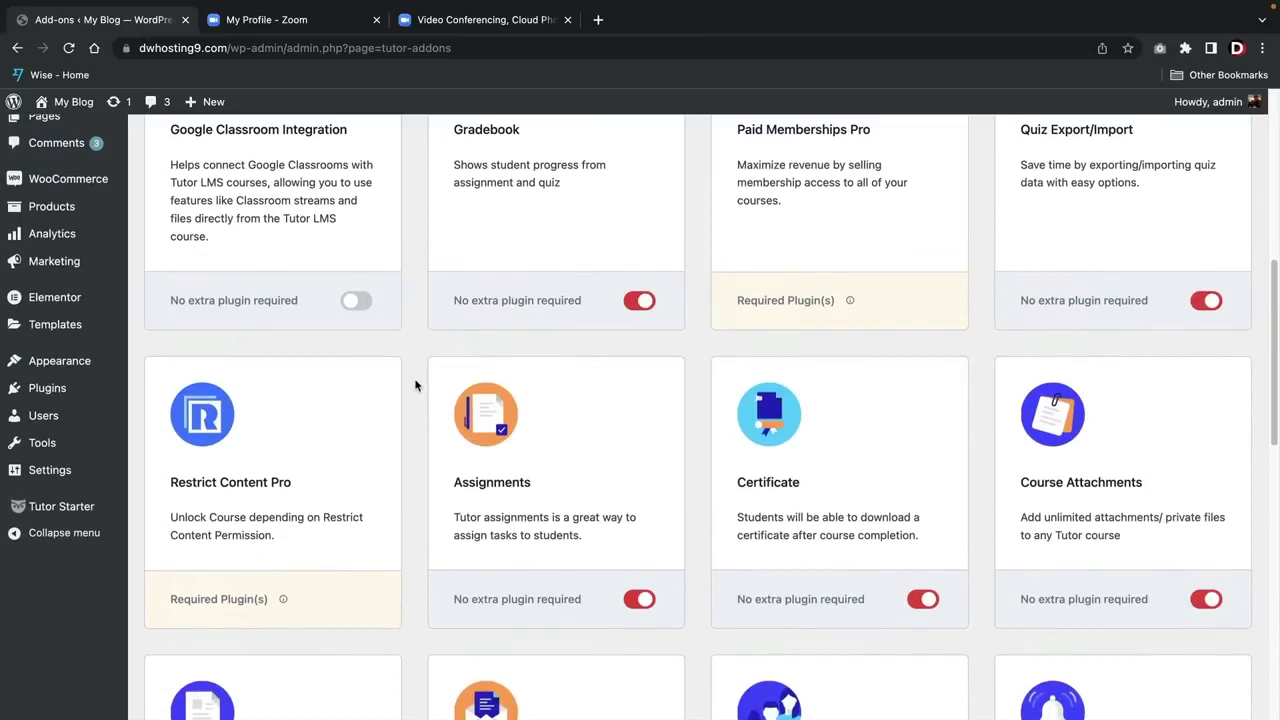
scroll(417, 385, up, 6)
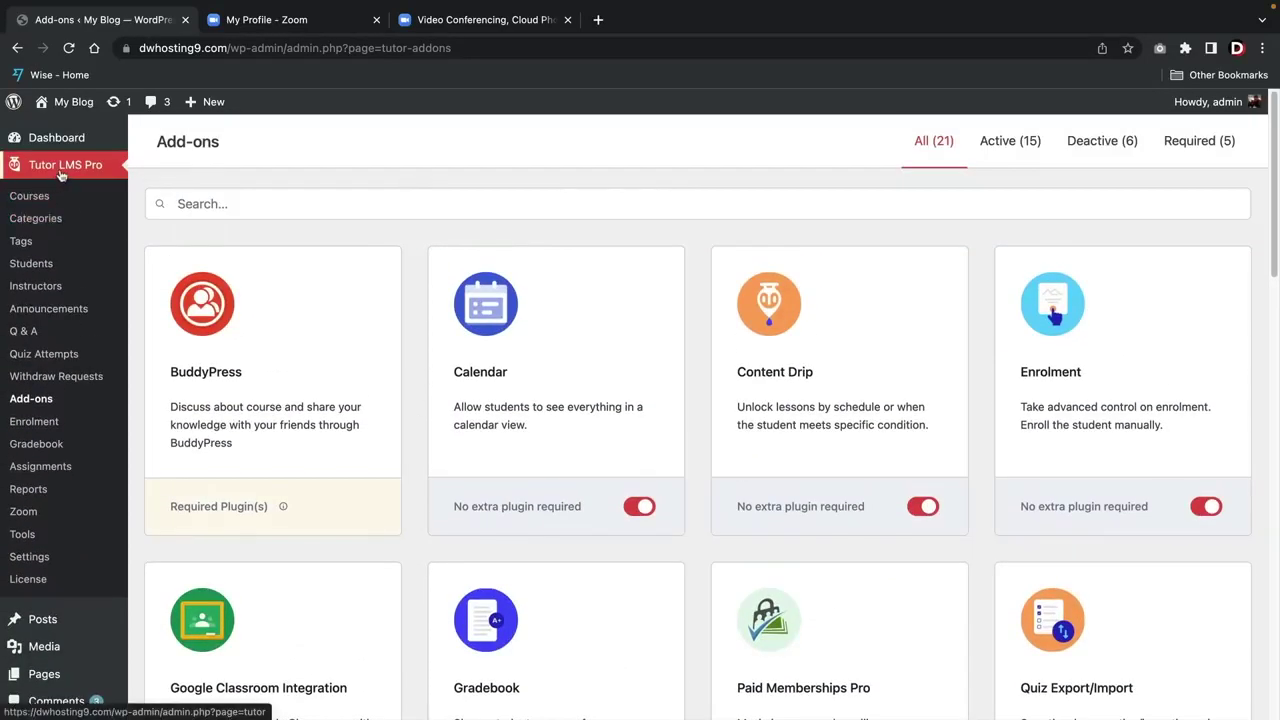
click(27, 516)
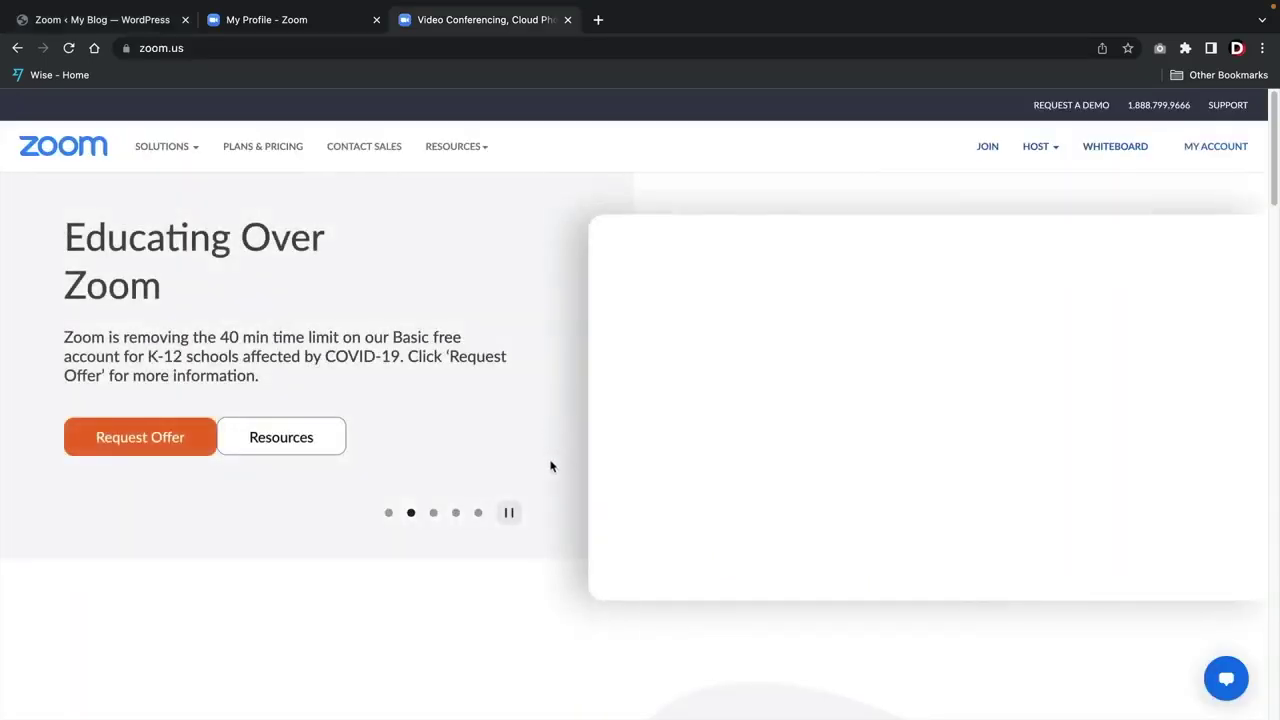
- Browse the zoom.us banner slides and homepage, then switch to the My Profile - Zoom tab
click(455, 513)
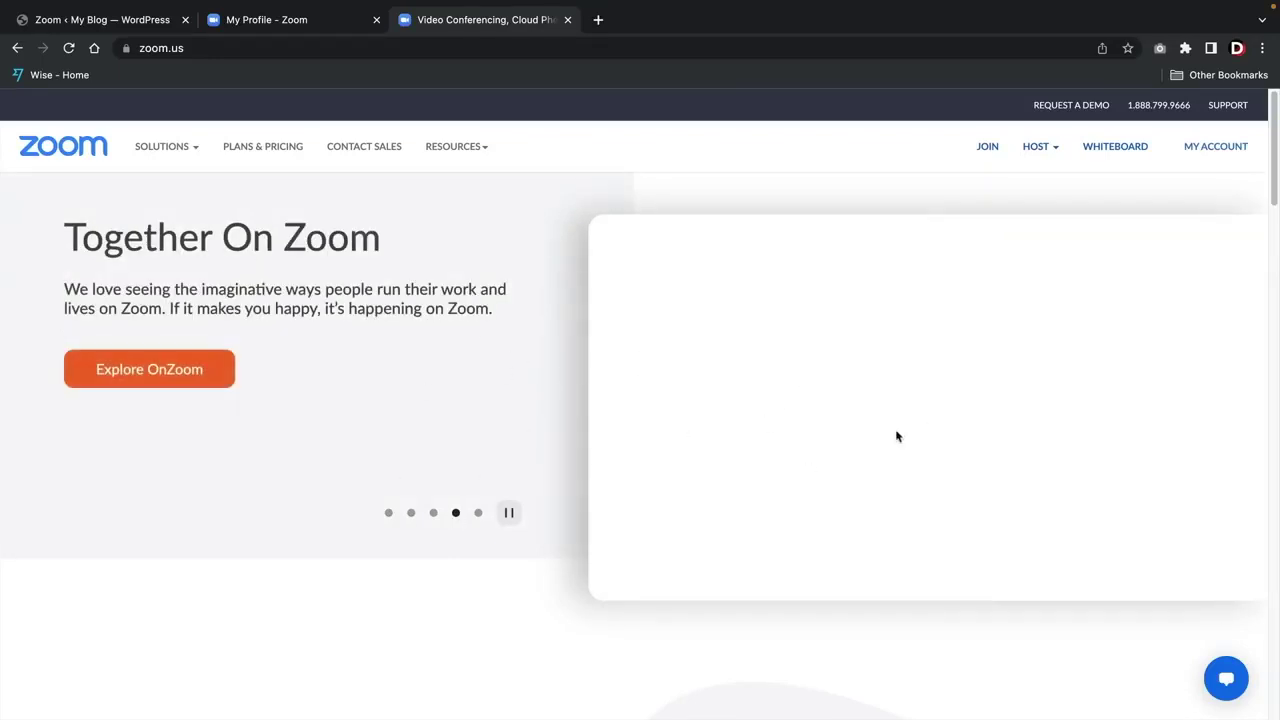
click(389, 513)
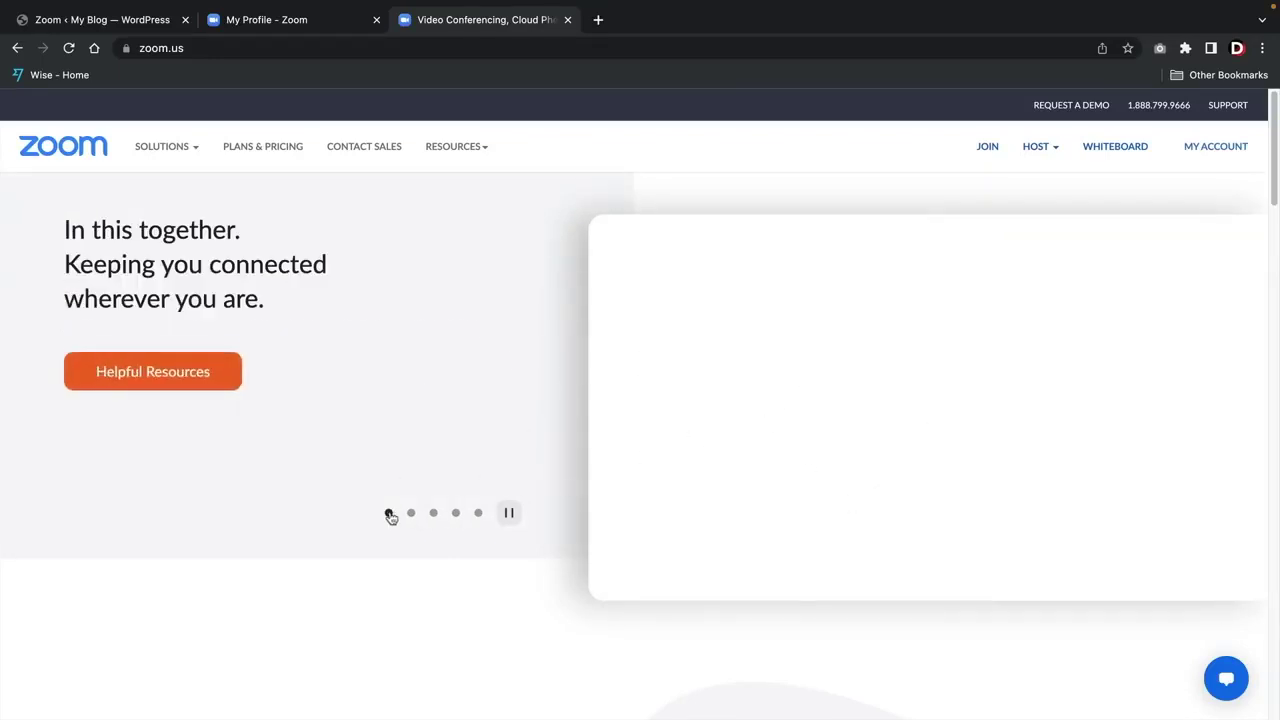
scroll(465, 514, down, 10)
scroll(470, 510, up, 3)
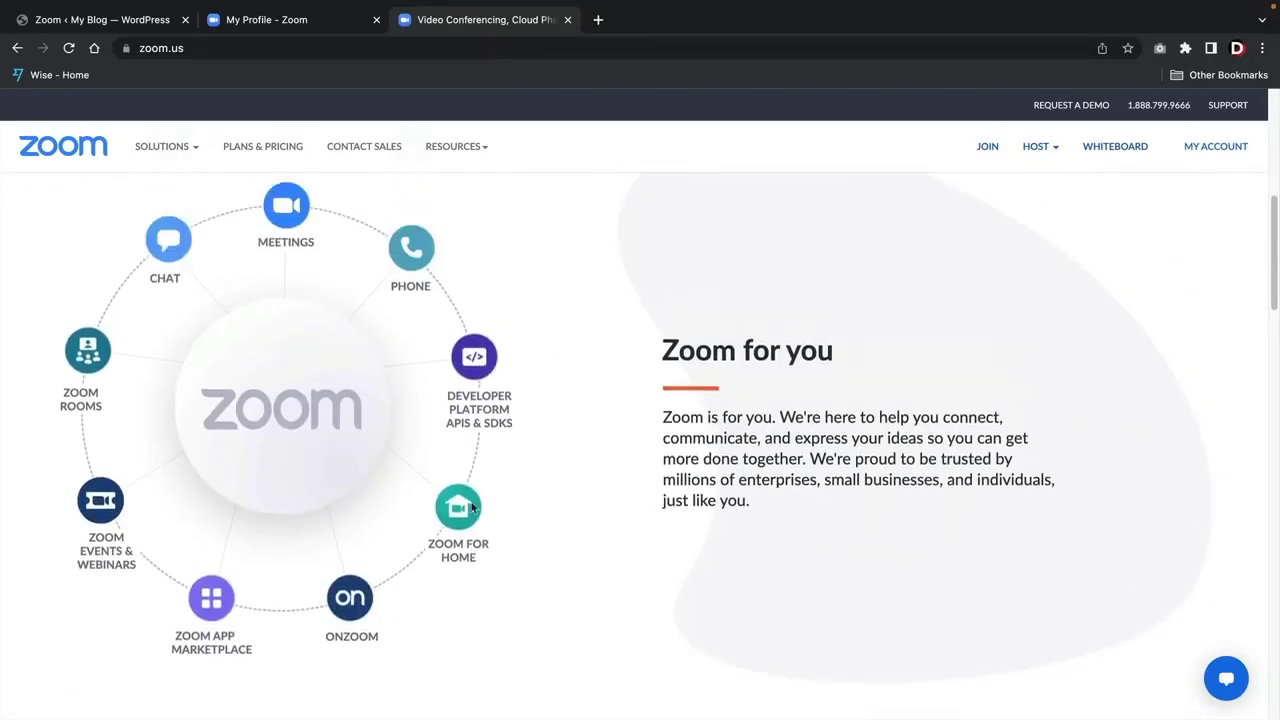
scroll(472, 508, down, 1)
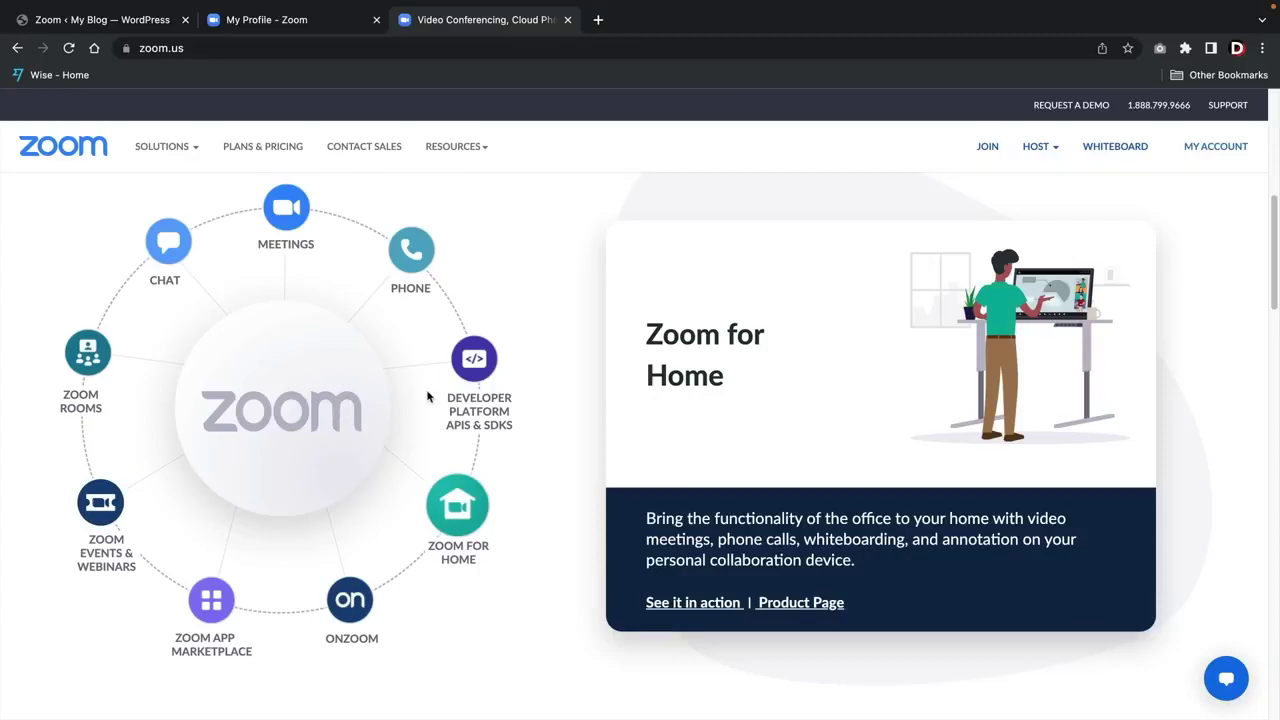
scroll(502, 393, up, 5)
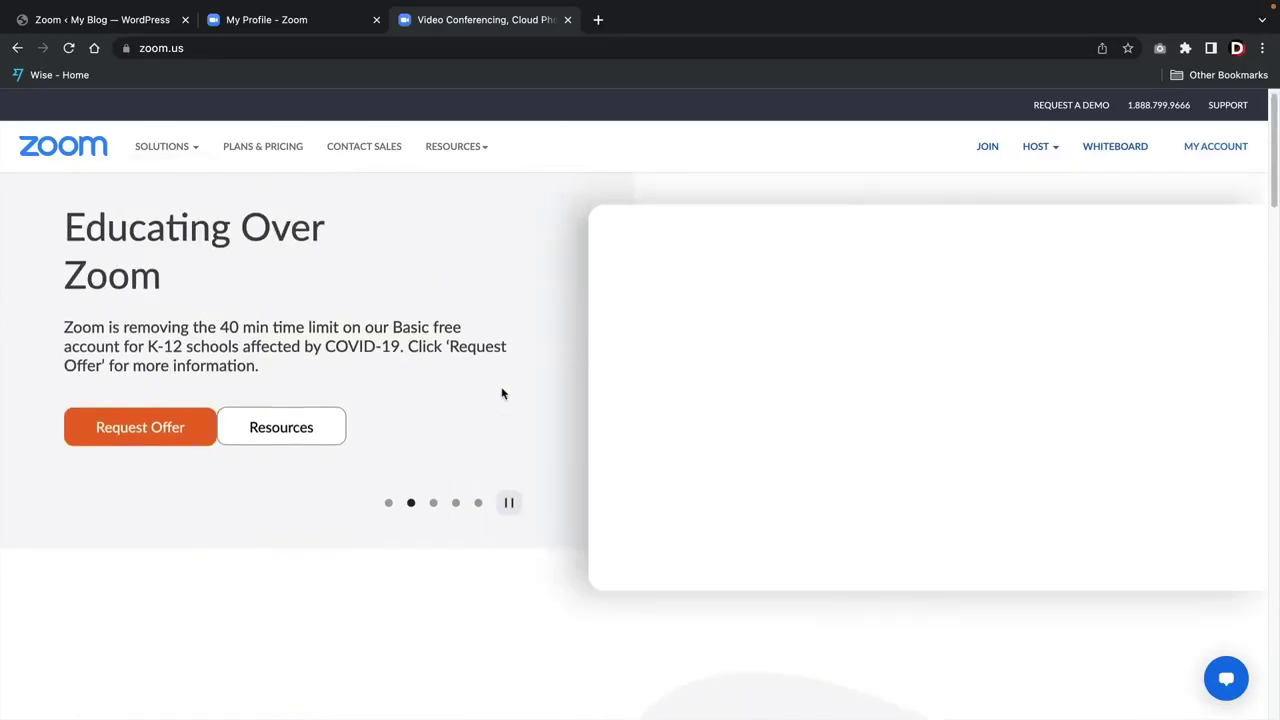
click(285, 22)
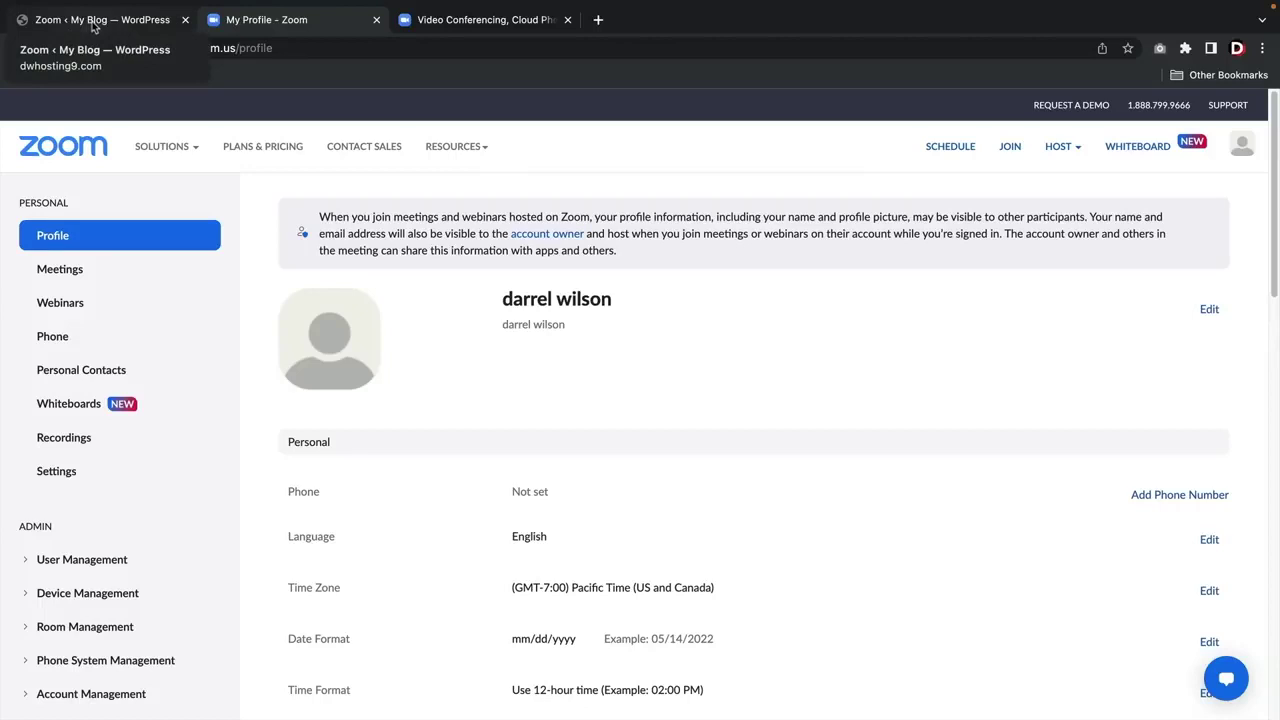
- Follow the Zoom Website link from Tutor's Zoom setup and review the JWT app card
click(93, 26)
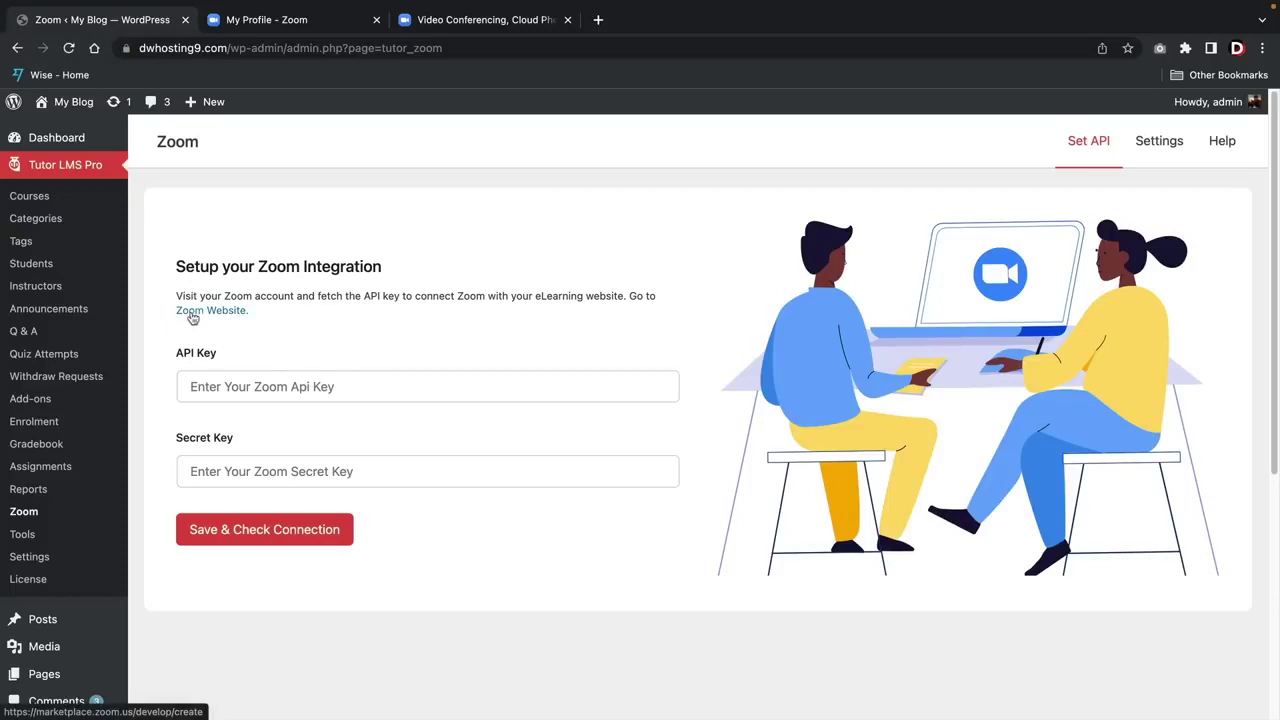
click(193, 313)
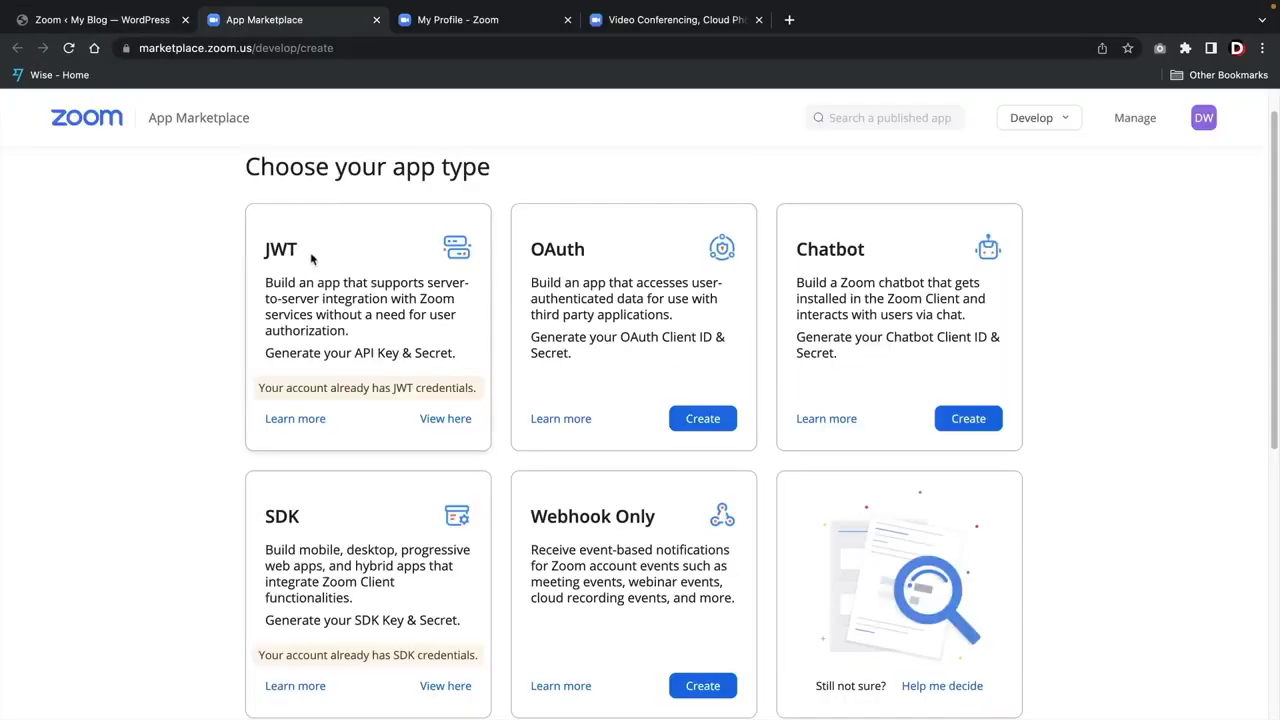
drag(307, 257, 261, 253)
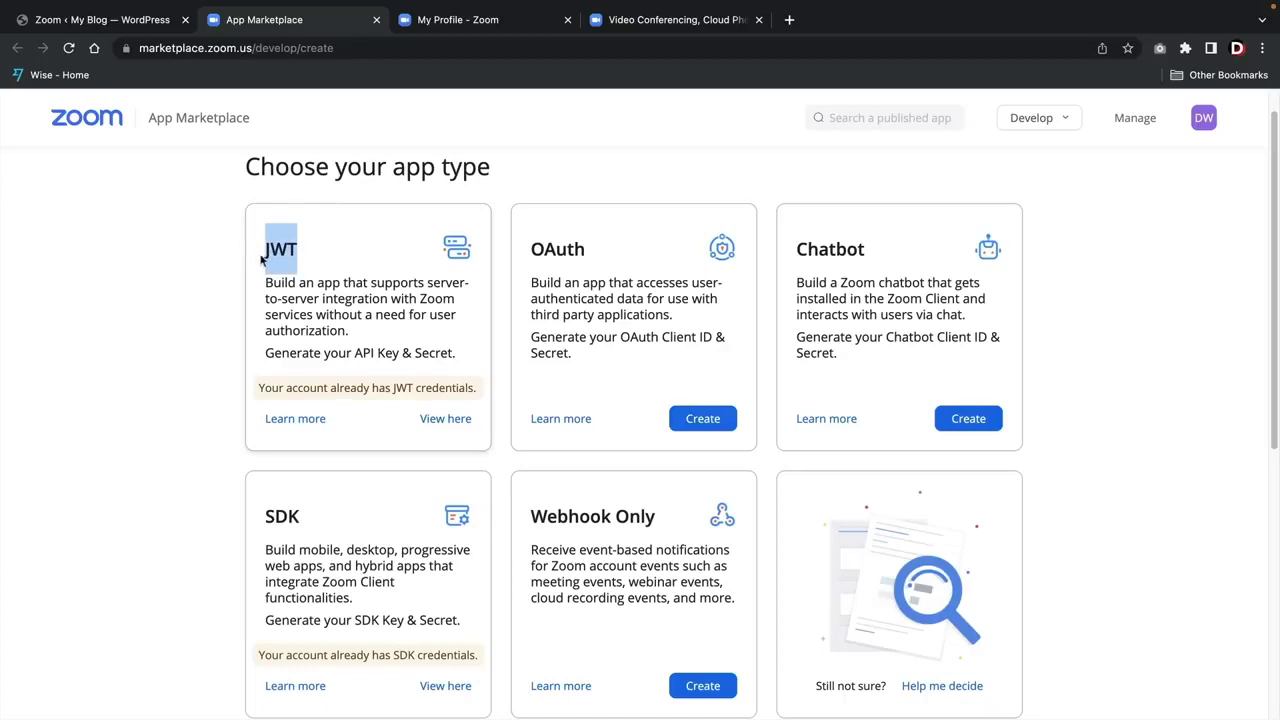
click(304, 312)
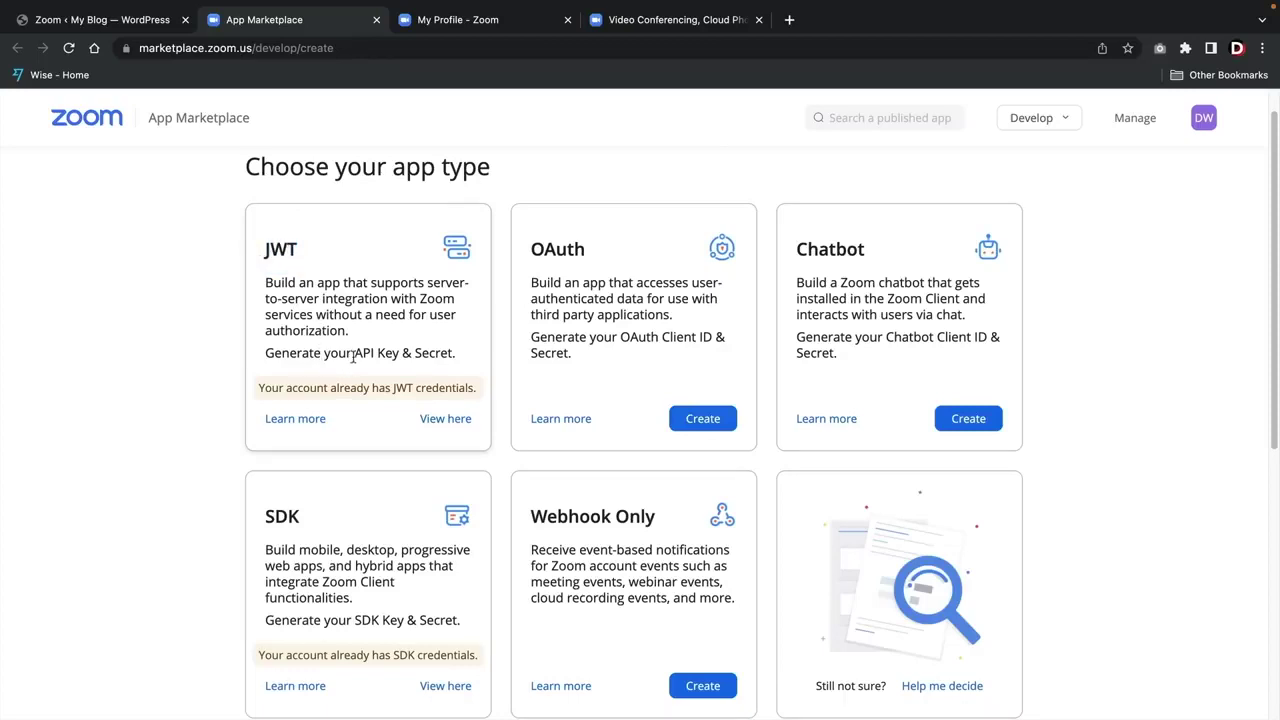
drag(403, 351, 450, 352)
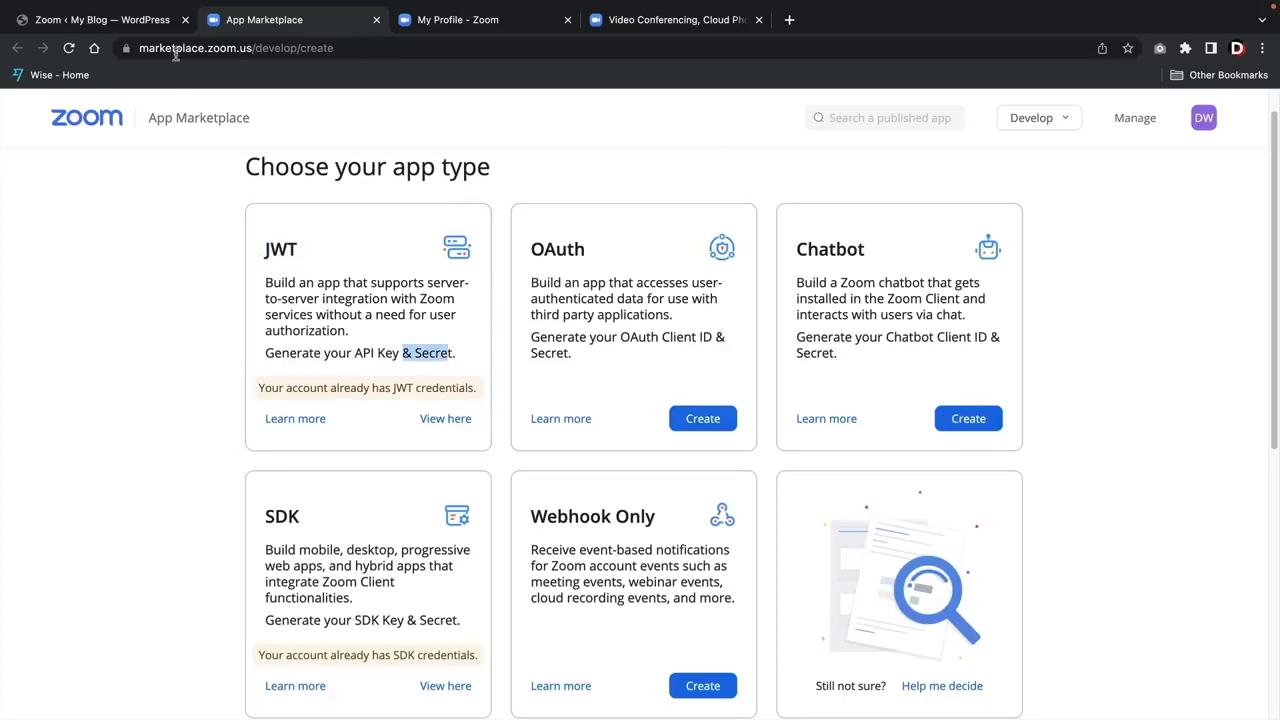
- Check the API Key and Secret Key fields in WordPress, then return to the JWT credentials
click(158, 28)
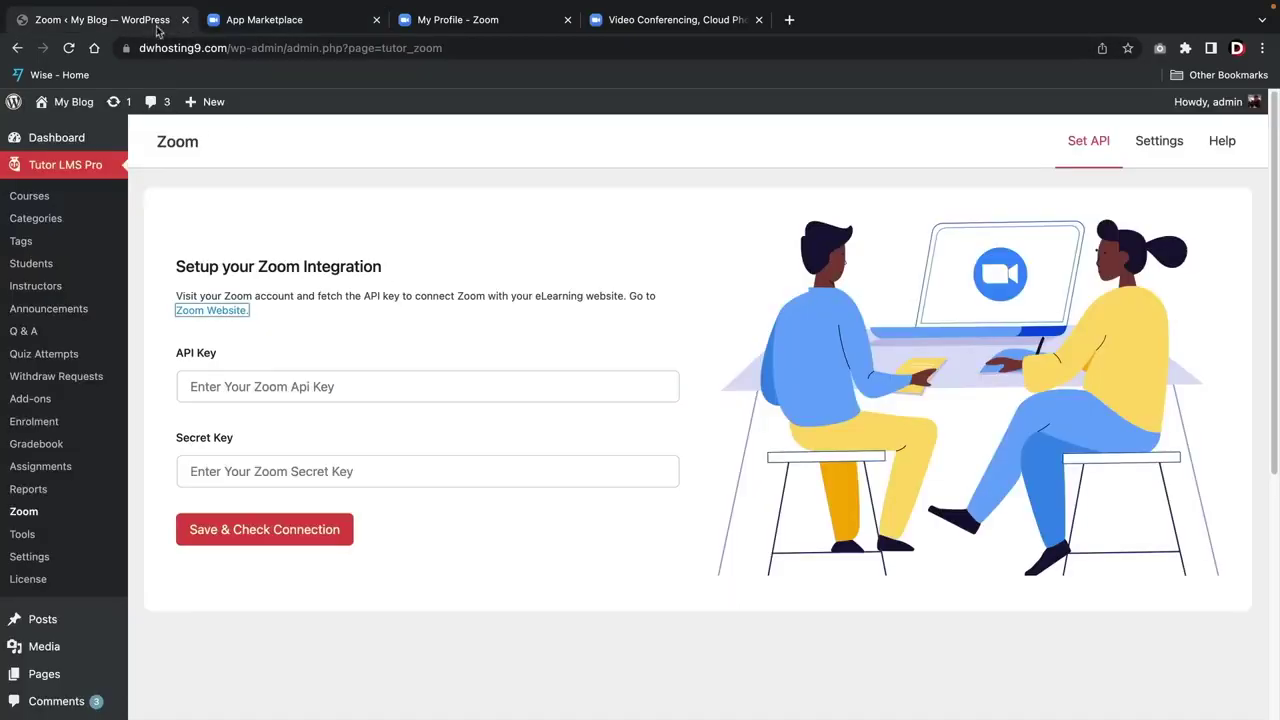
click(203, 382)
click(205, 474)
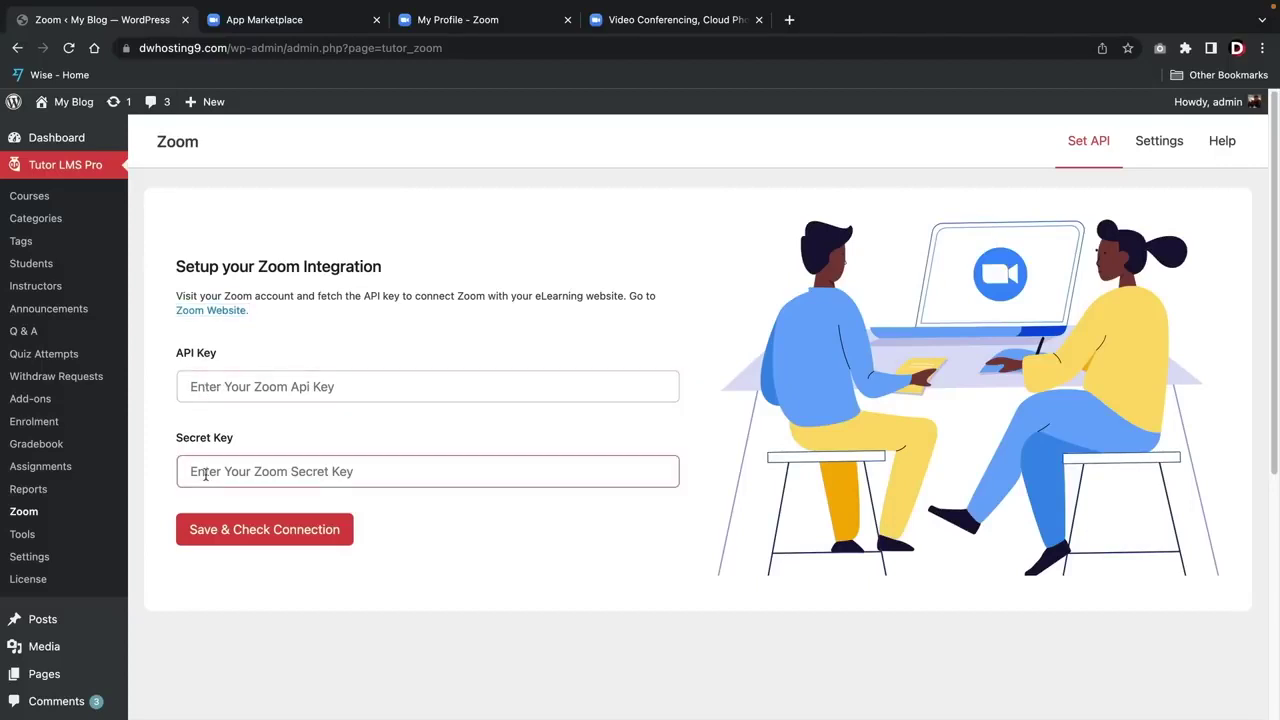
click(297, 27)
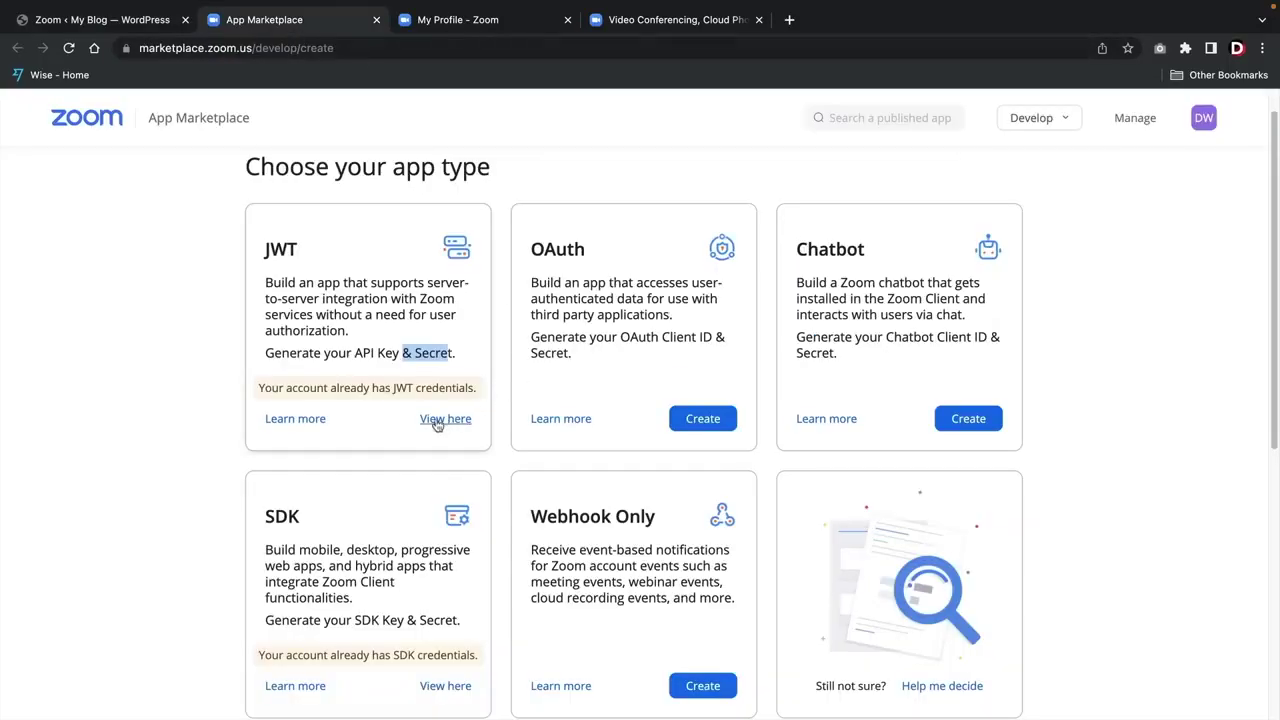
scroll(436, 424, down, 1)
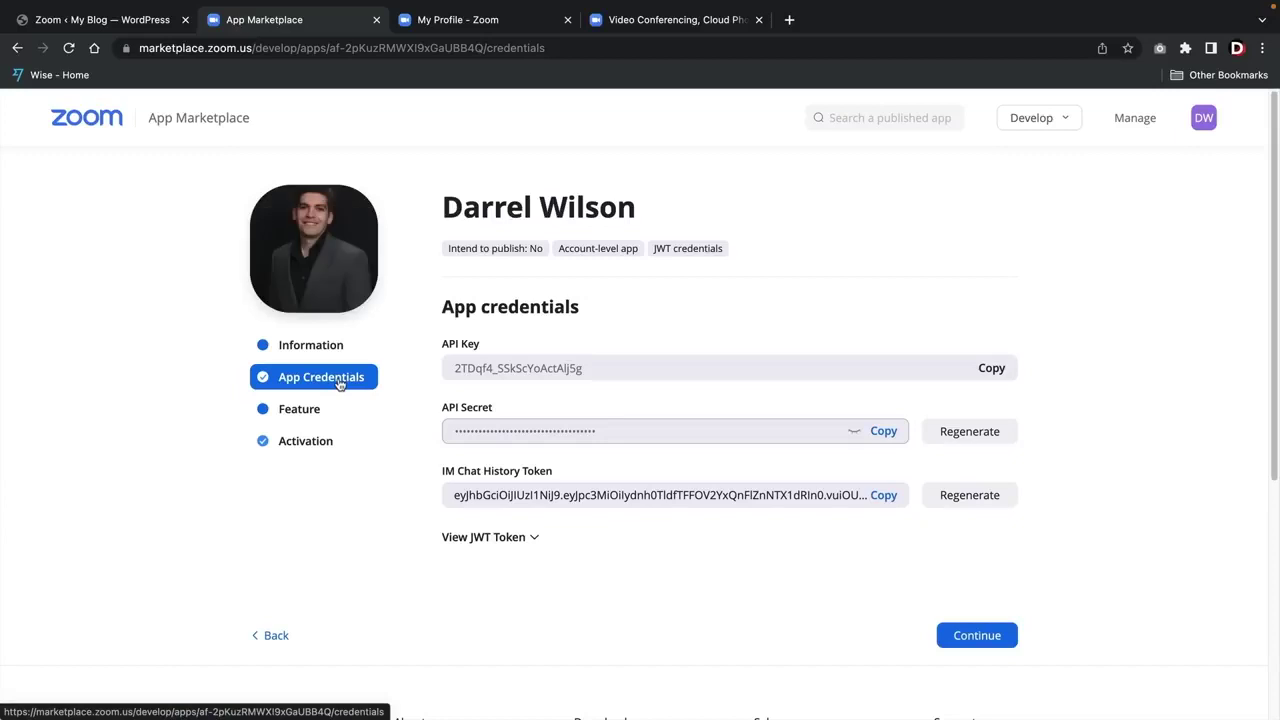
- Copy the Zoom JWT API key into Tutor's API Key field
double_click(490, 368)
click(582, 337)
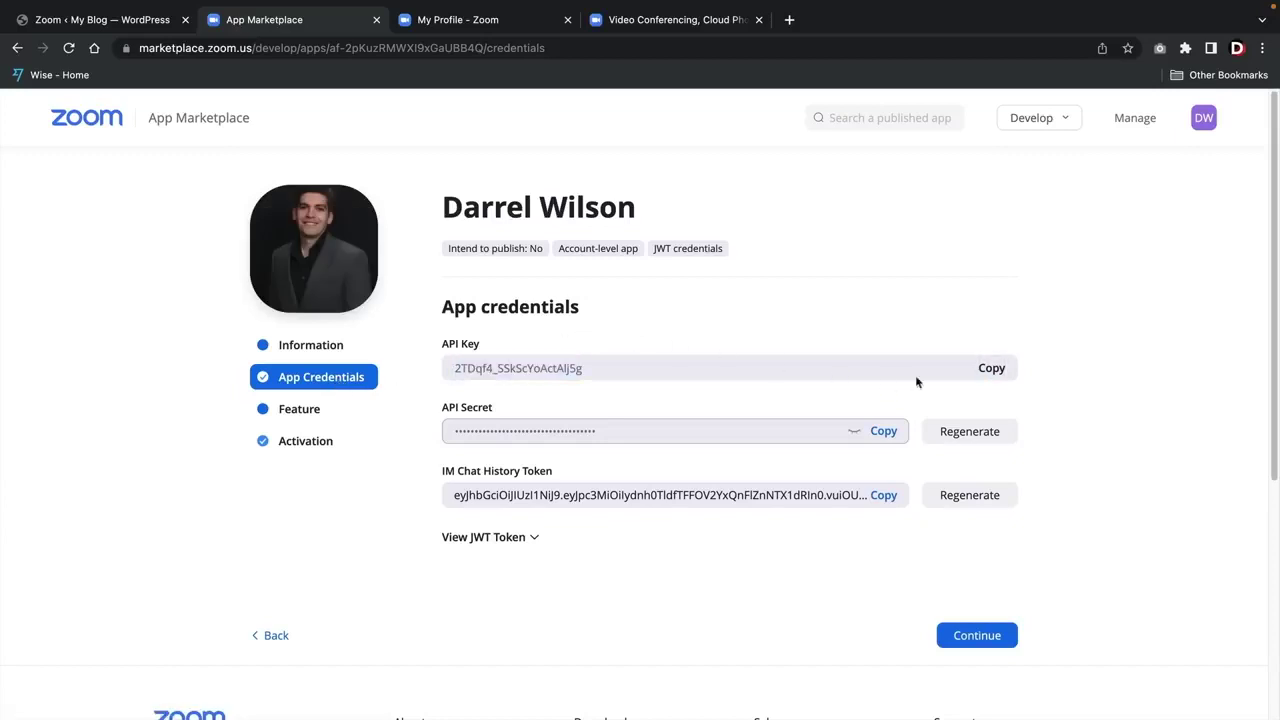
click(992, 369)
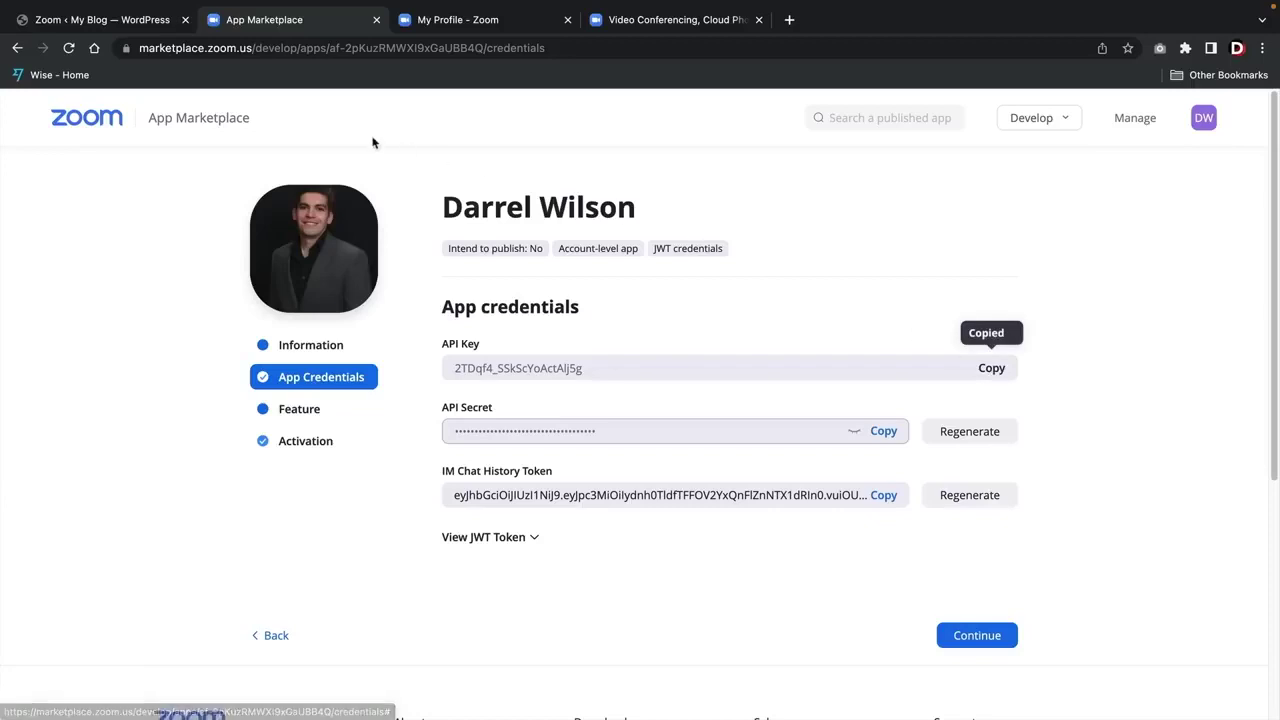
click(110, 19)
right_click(226, 383)
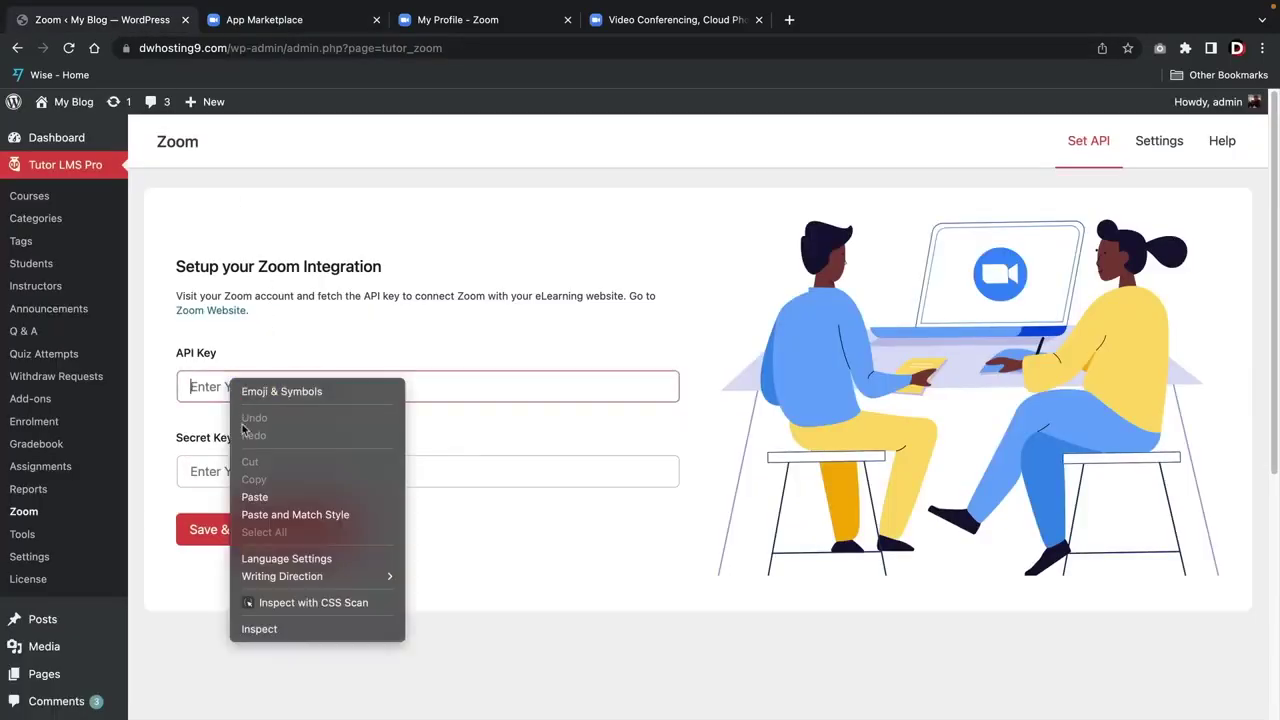
click(270, 493)
- Paste the API secret into Secret Key and run Save & Check Connection
click(314, 28)
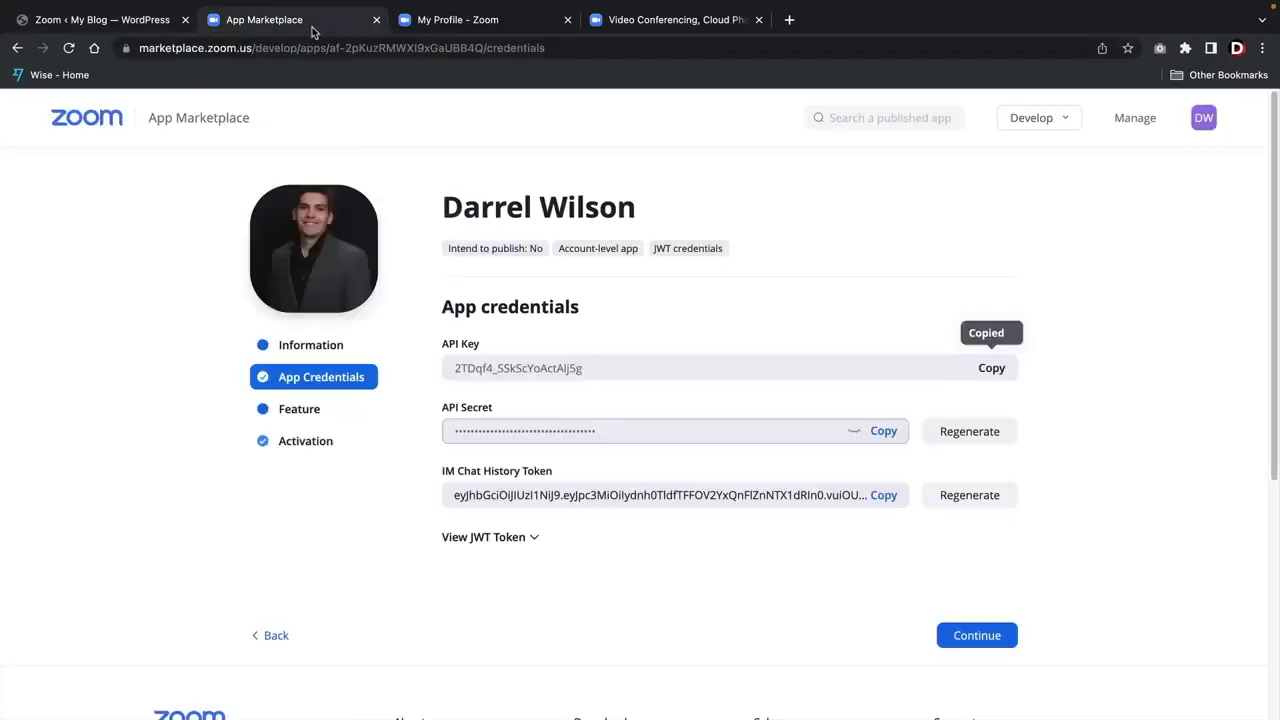
click(886, 432)
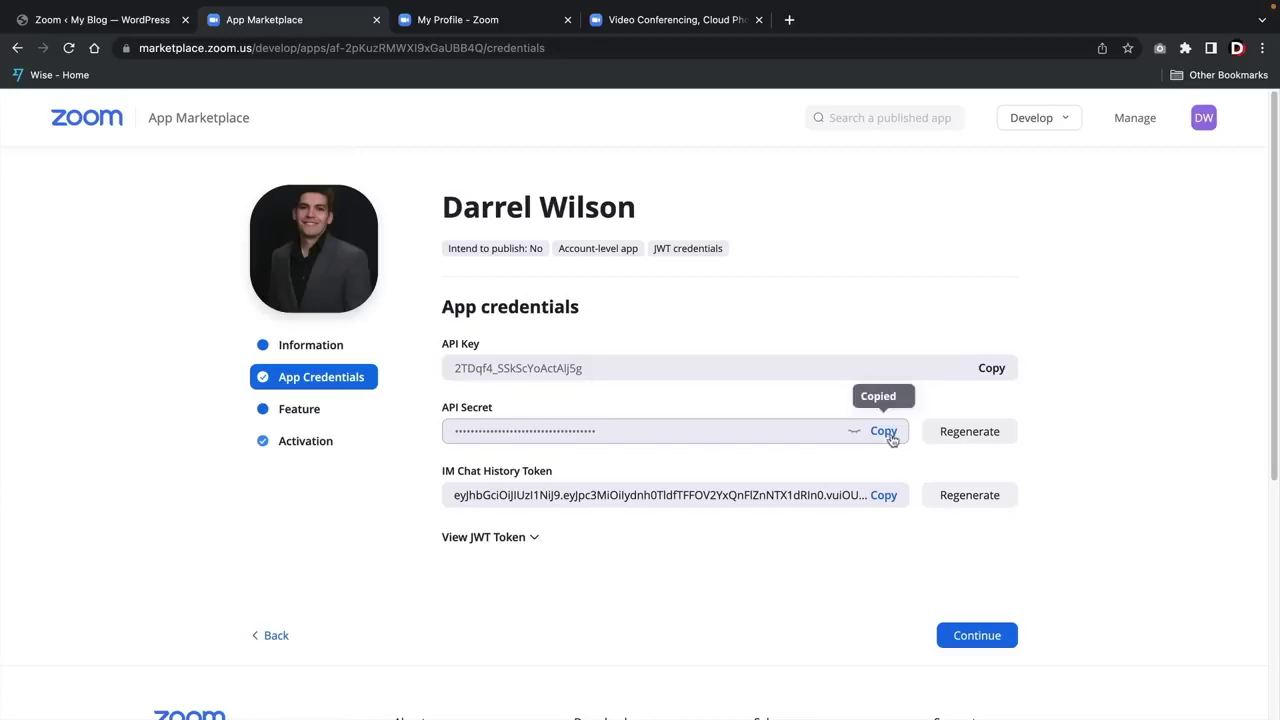
click(127, 28)
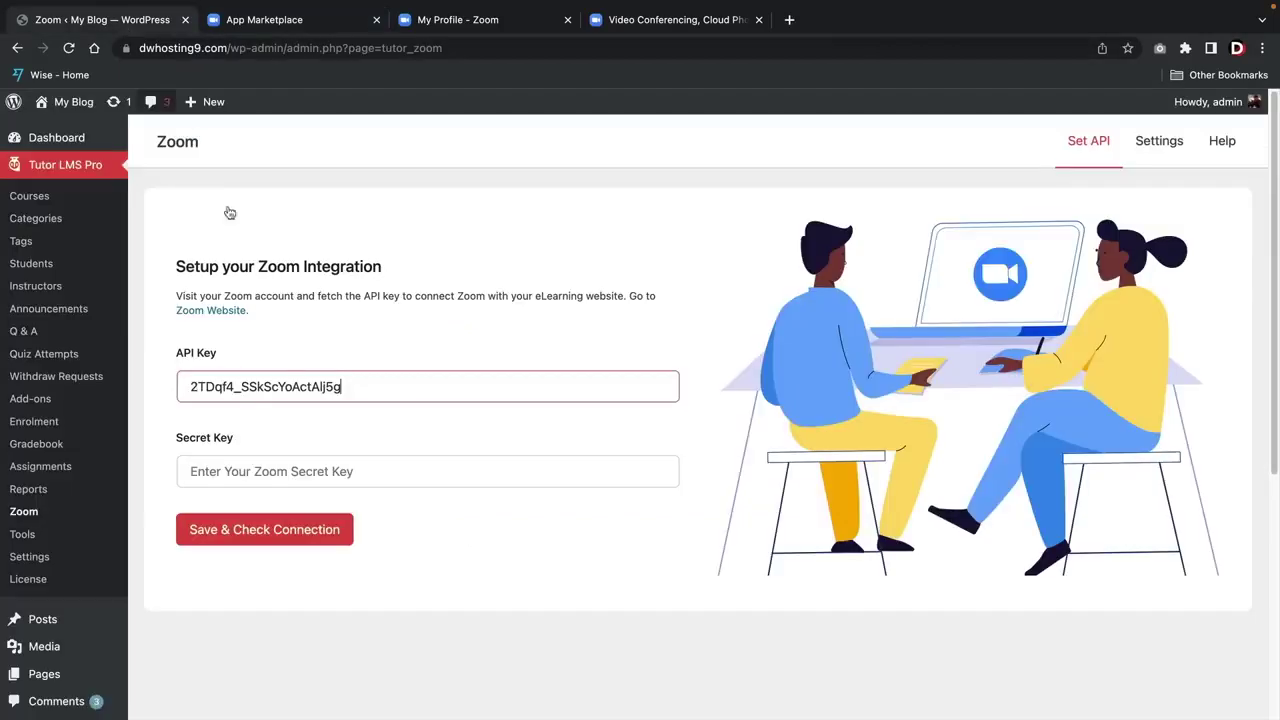
right_click(242, 463)
click(268, 570)
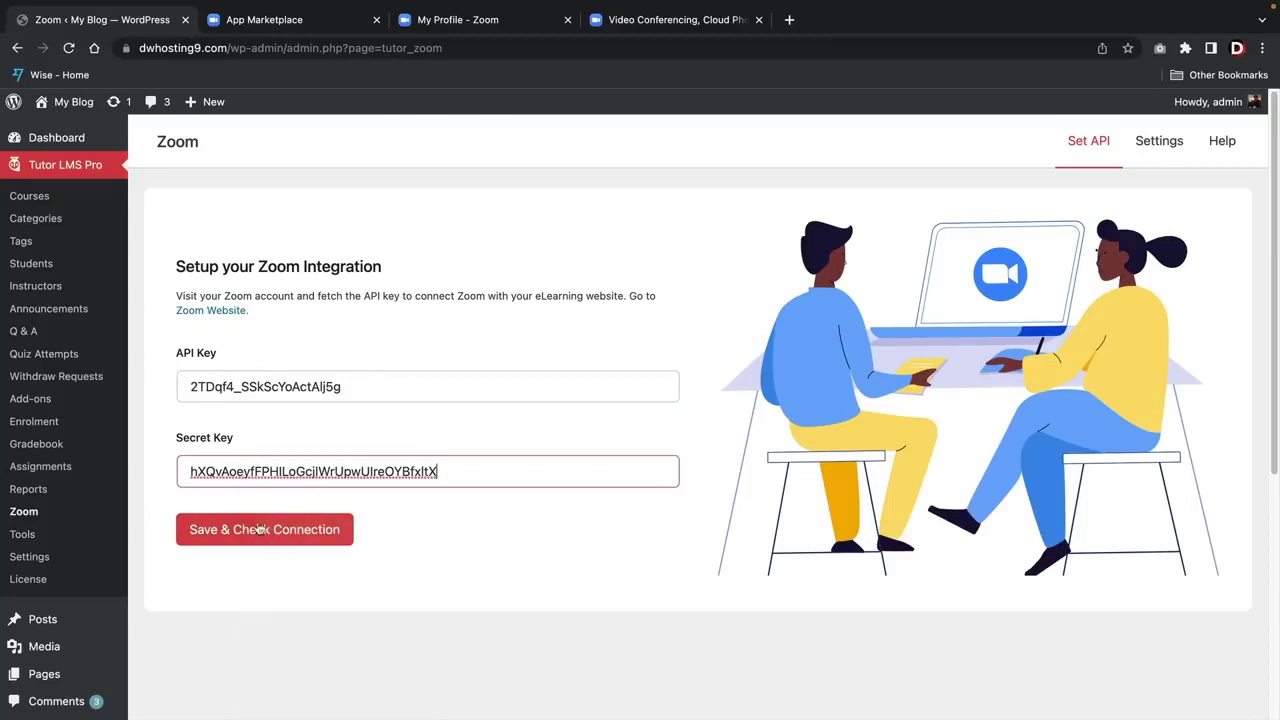
click(219, 536)
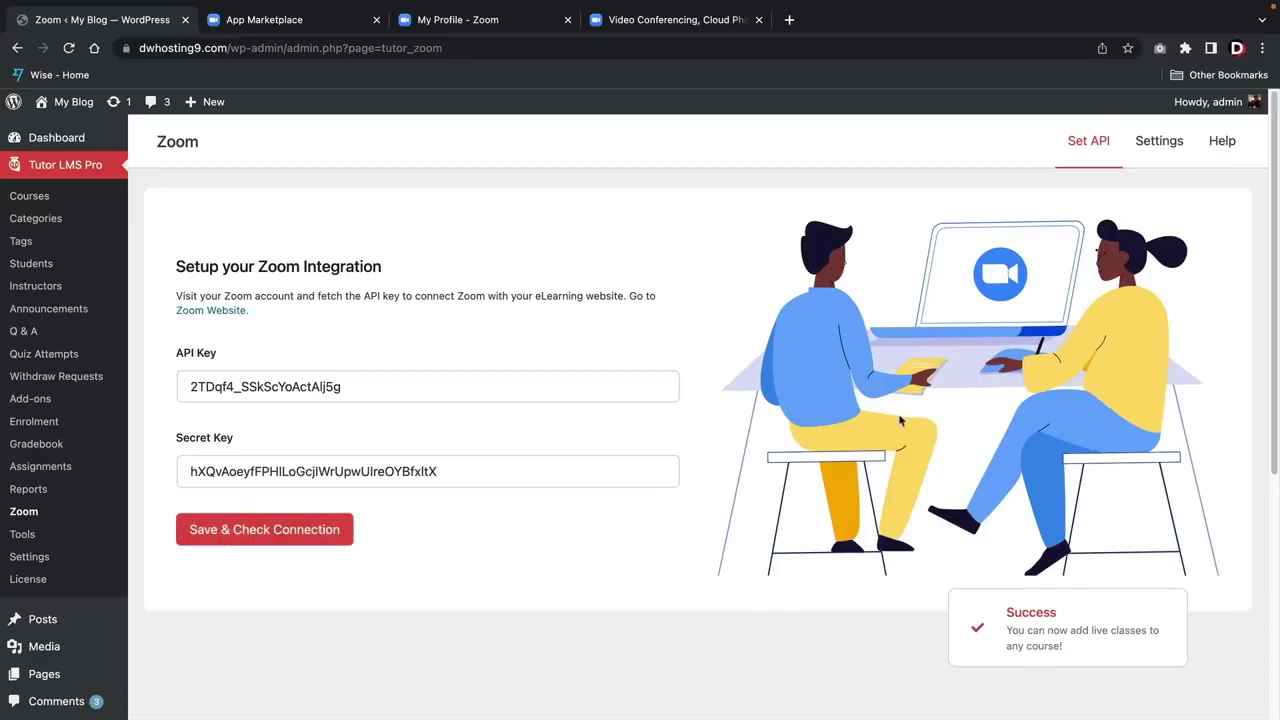
click(1155, 152)
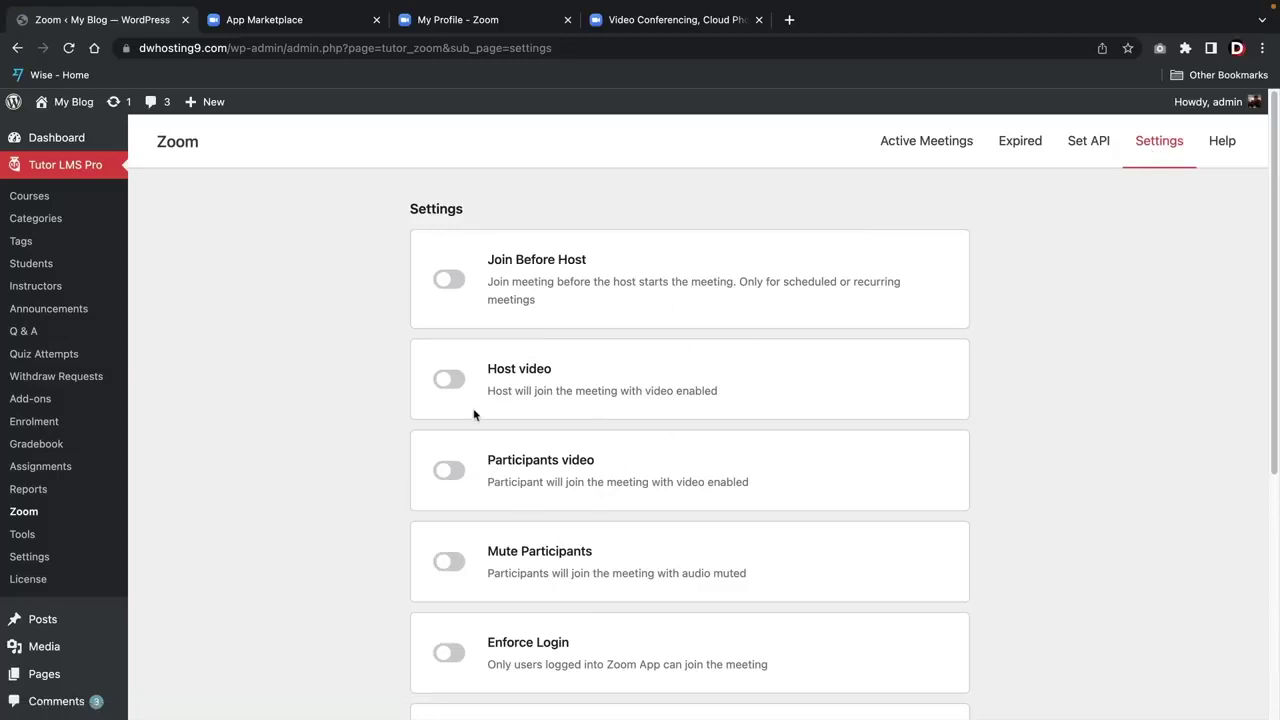
- Switch on the Join Before Host and Mute Participants toggles on the Zoom Settings tab
scroll(452, 340, down, 2)
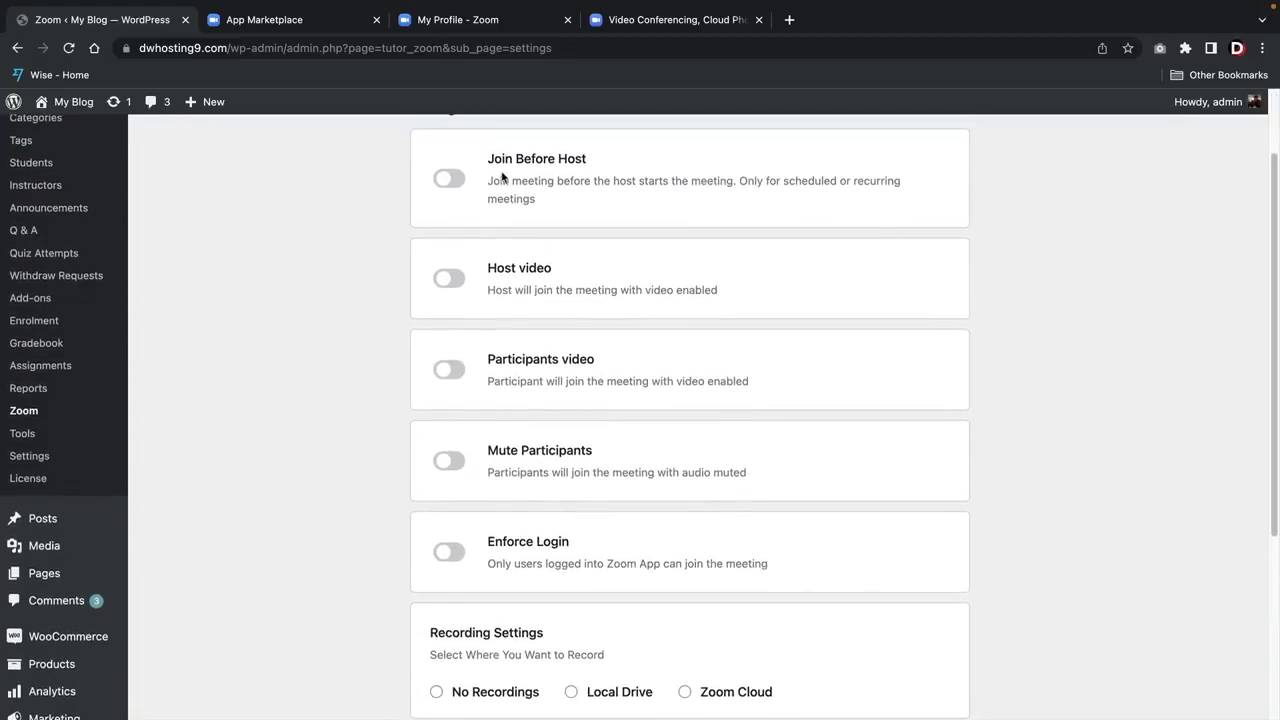
click(452, 179)
scroll(532, 294, down, 1)
scroll(533, 330, down, 2)
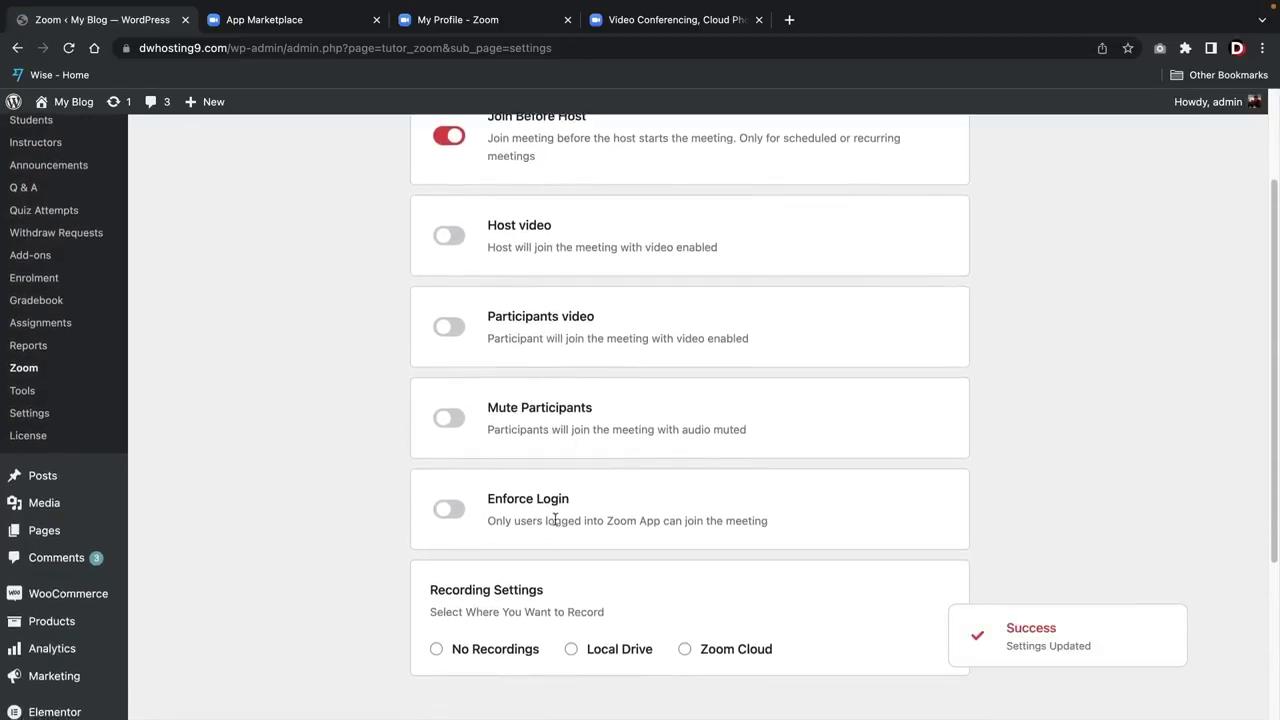
scroll(560, 515, down, 3)
scroll(560, 480, up, 6)
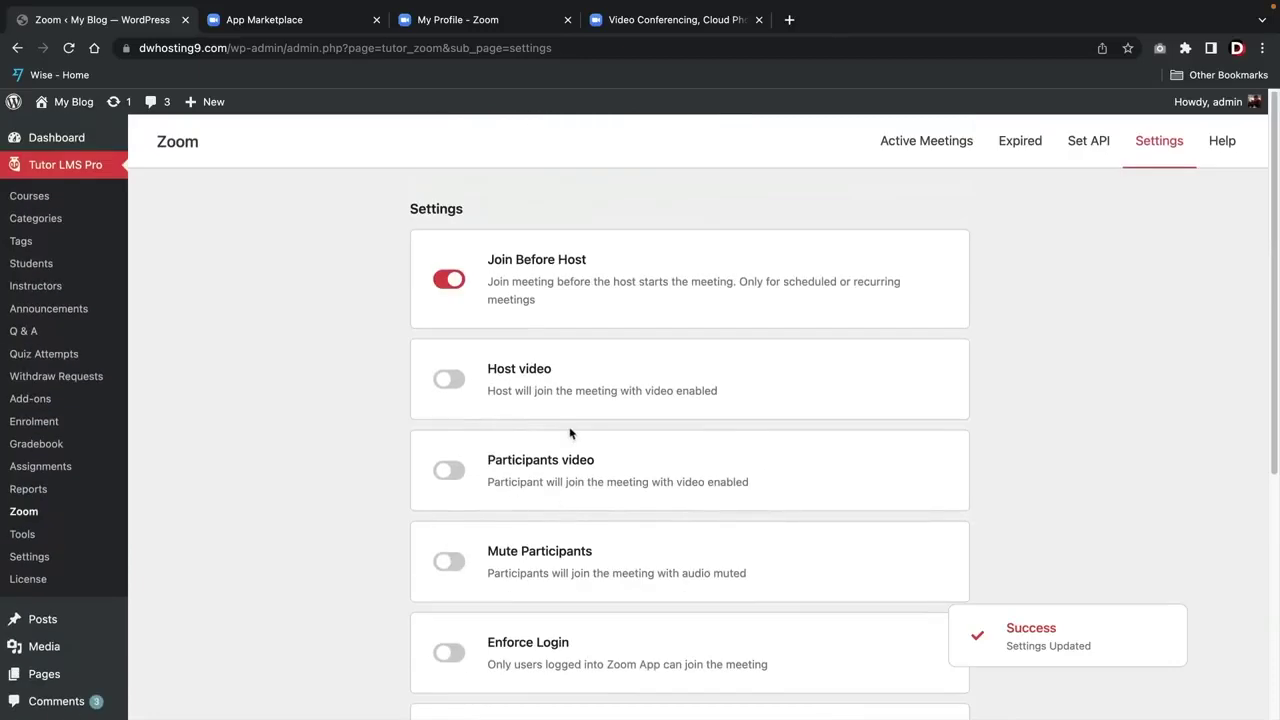
scroll(528, 520, down, 1)
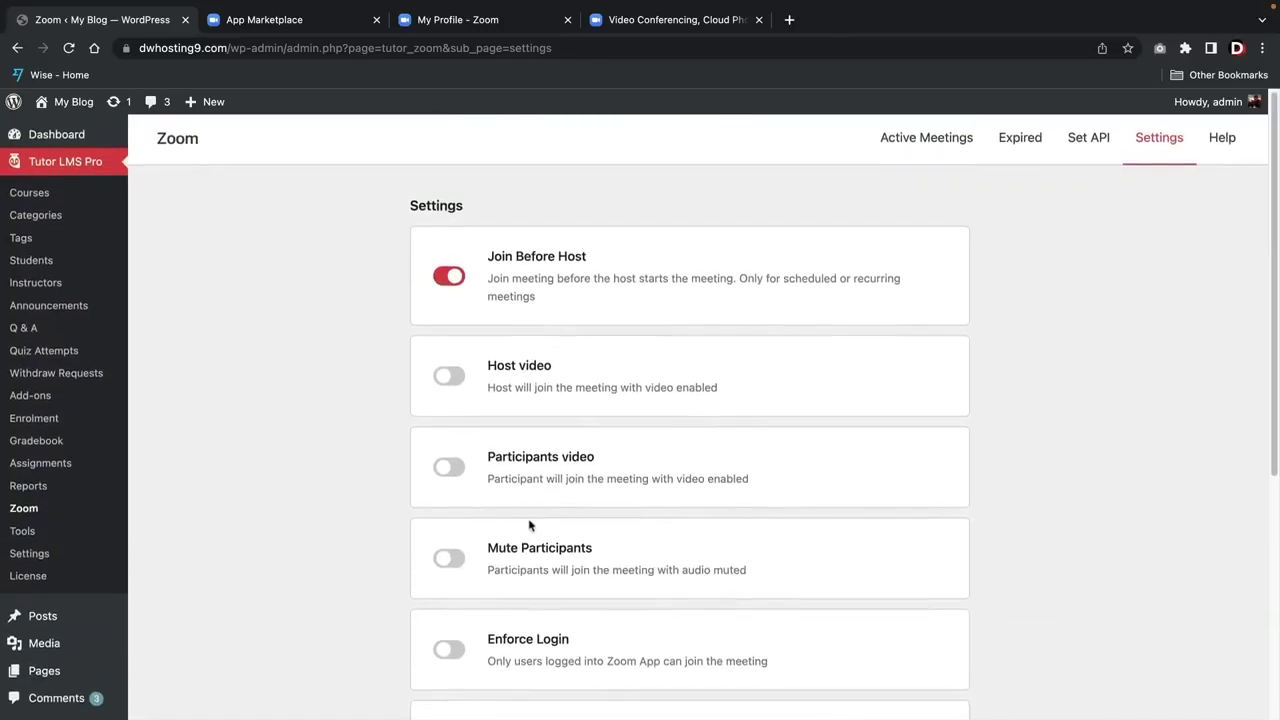
scroll(530, 520, down, 3)
click(450, 506)
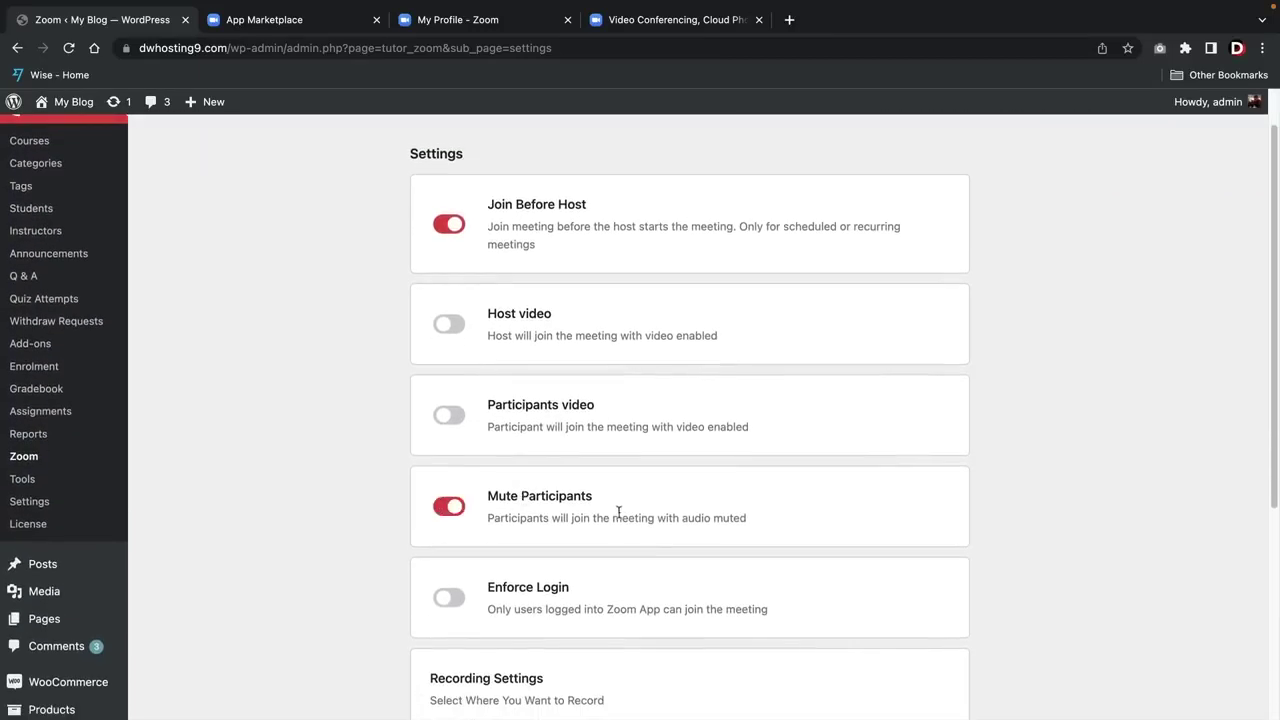
drag(508, 518, 760, 520)
click(800, 519)
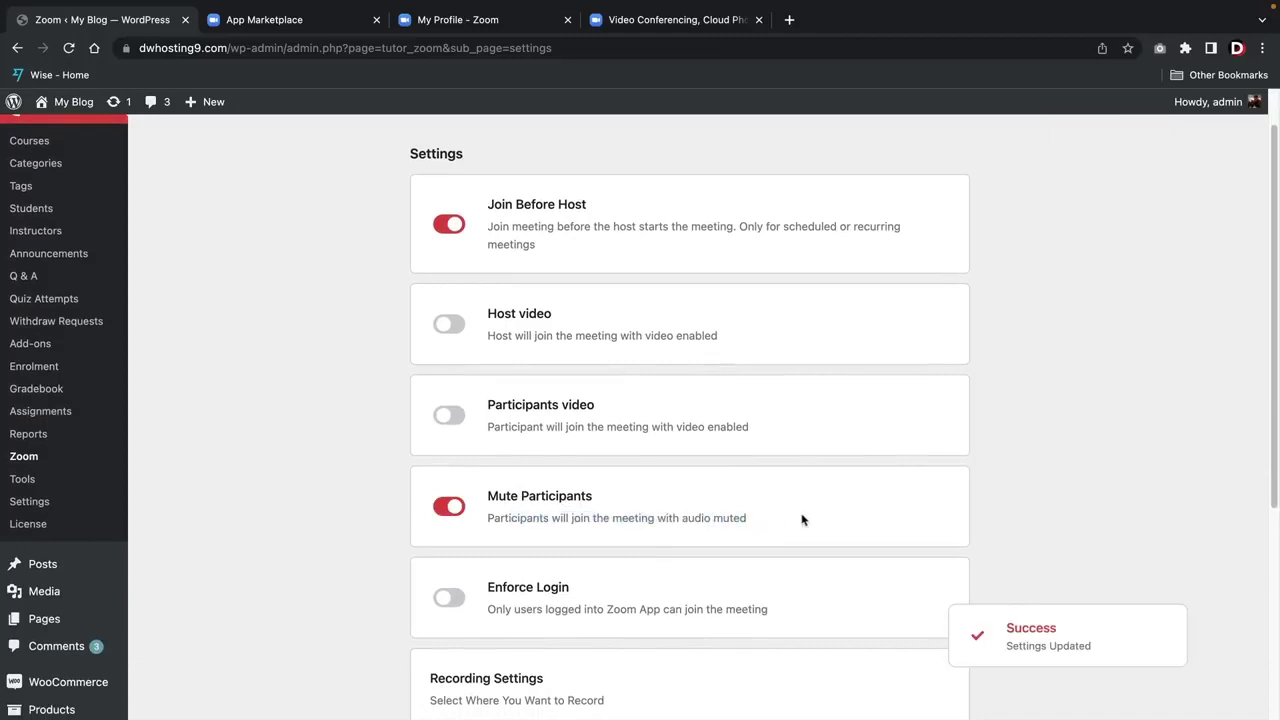
scroll(859, 531, up, 3)
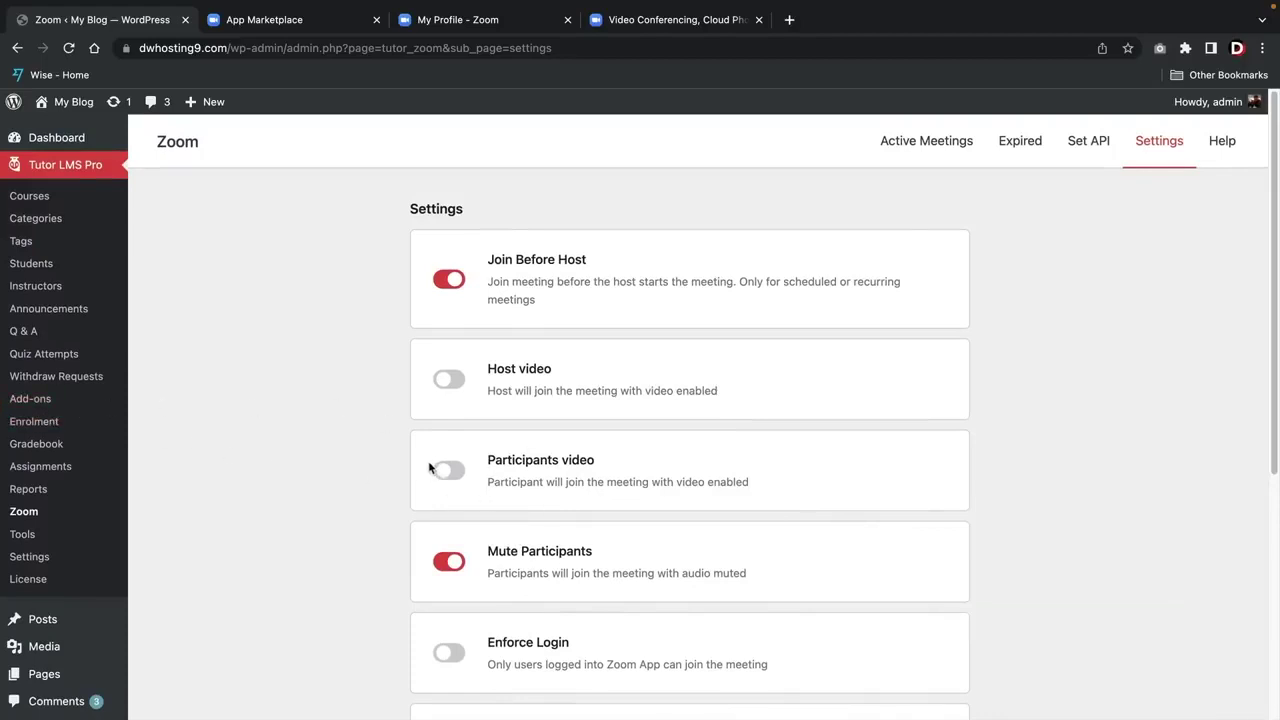
- Edit Web Design Course, expand Intro To Wordpress and add a Zoom Live Lesson
click(42, 197)
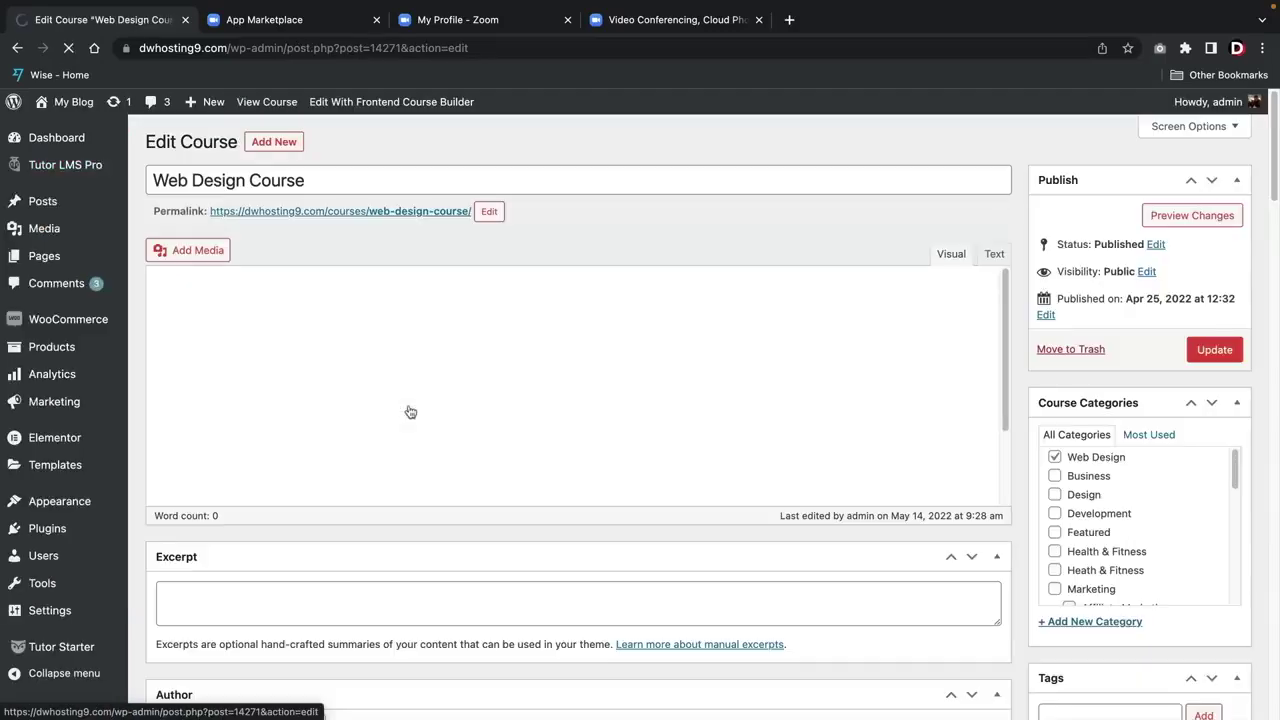
scroll(1020, 432, down, 10)
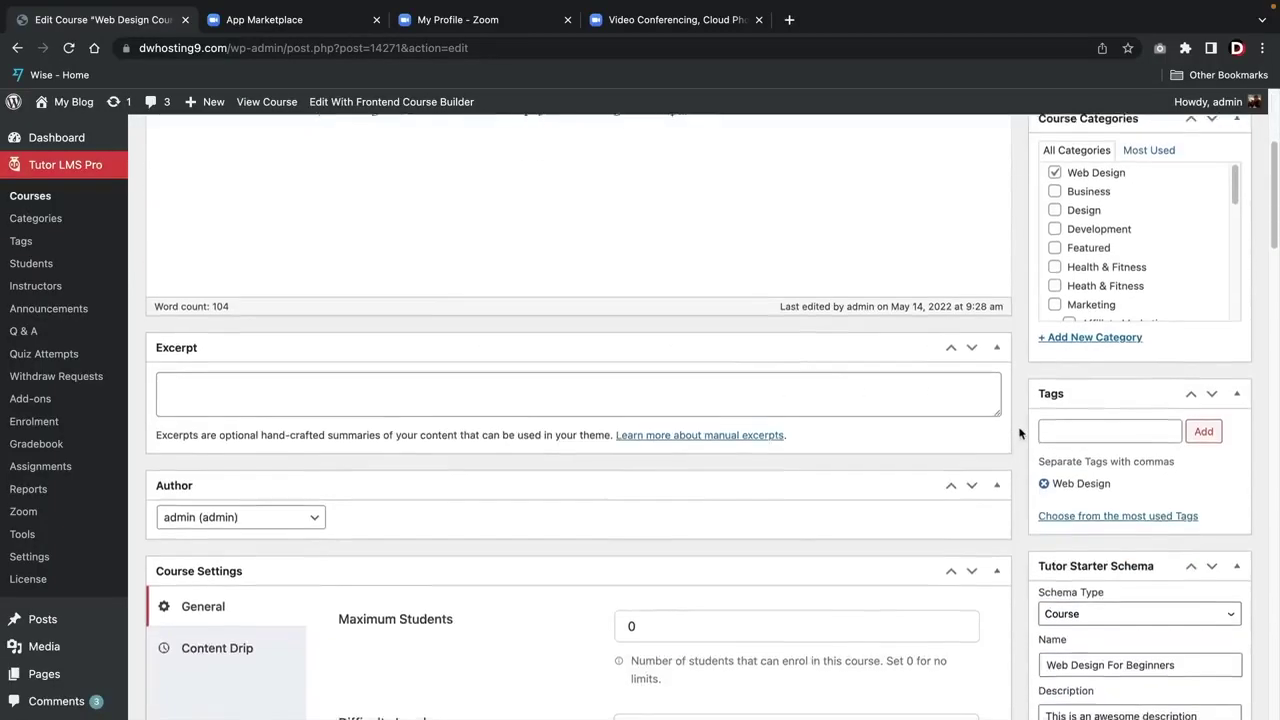
scroll(1020, 432, down, 3)
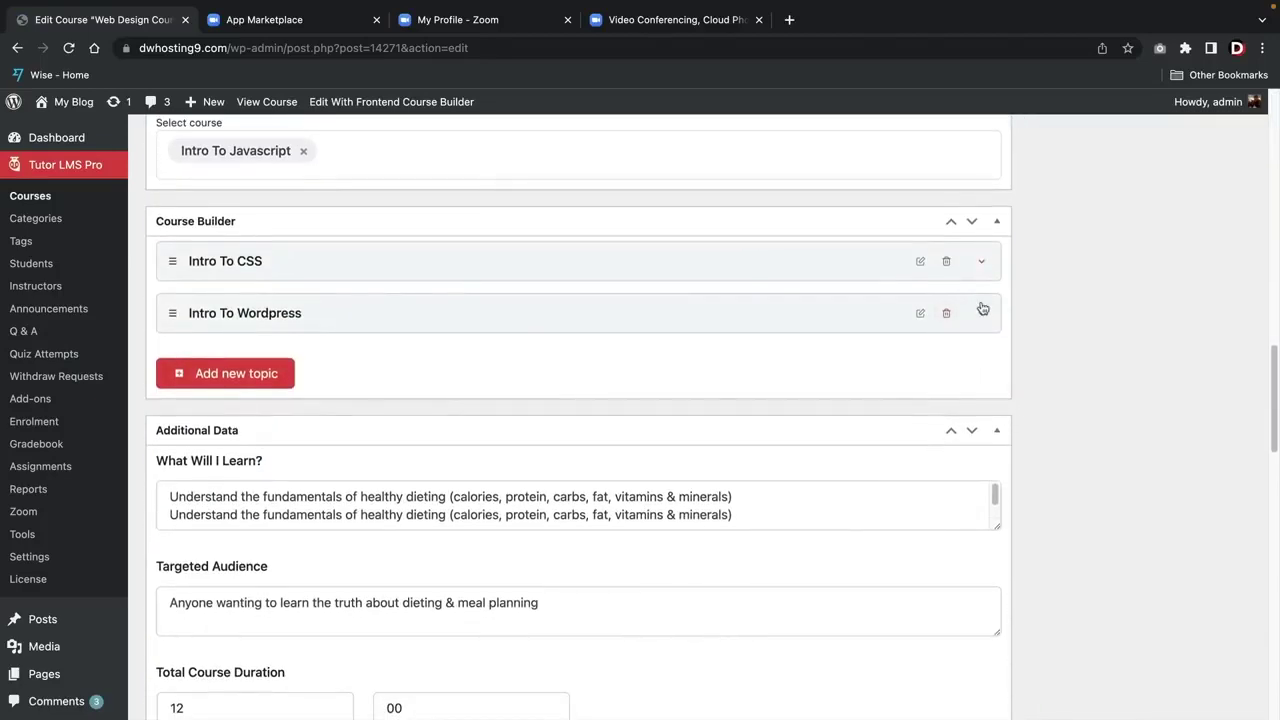
click(981, 314)
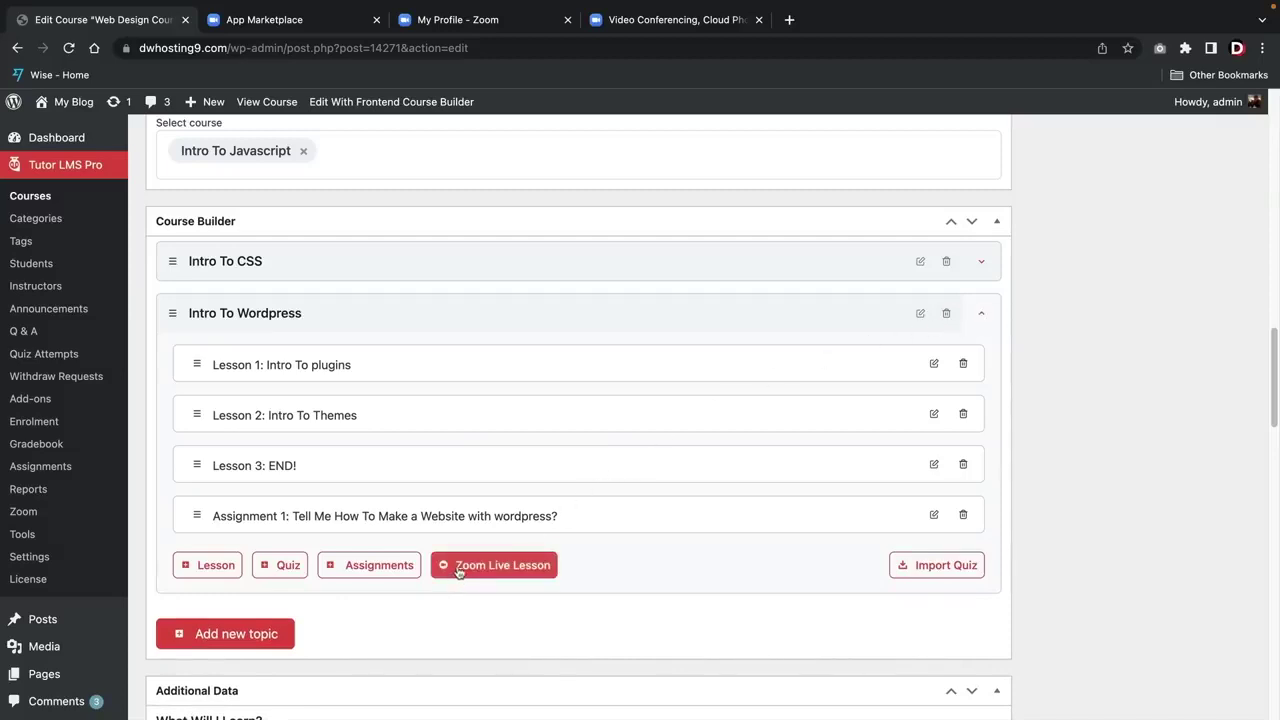
click(516, 573)
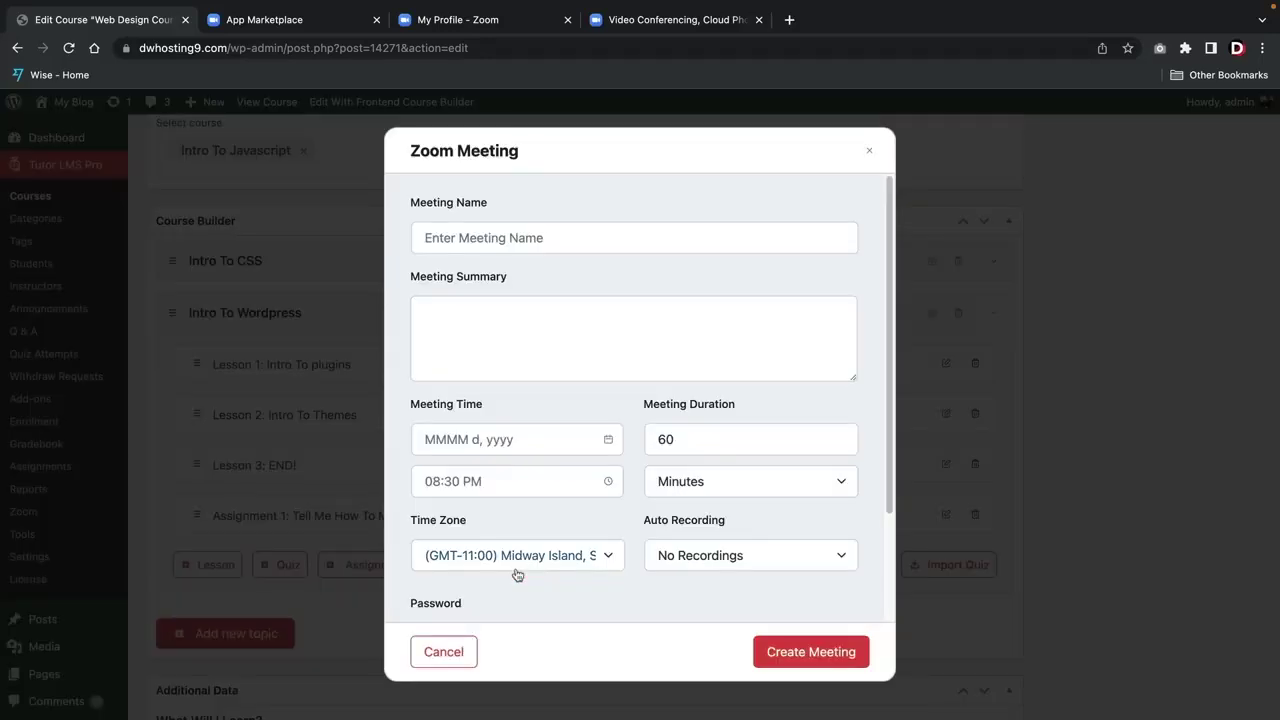
- Name the meeting Class Discussion and give it a short class-discussion summary
click(566, 232)
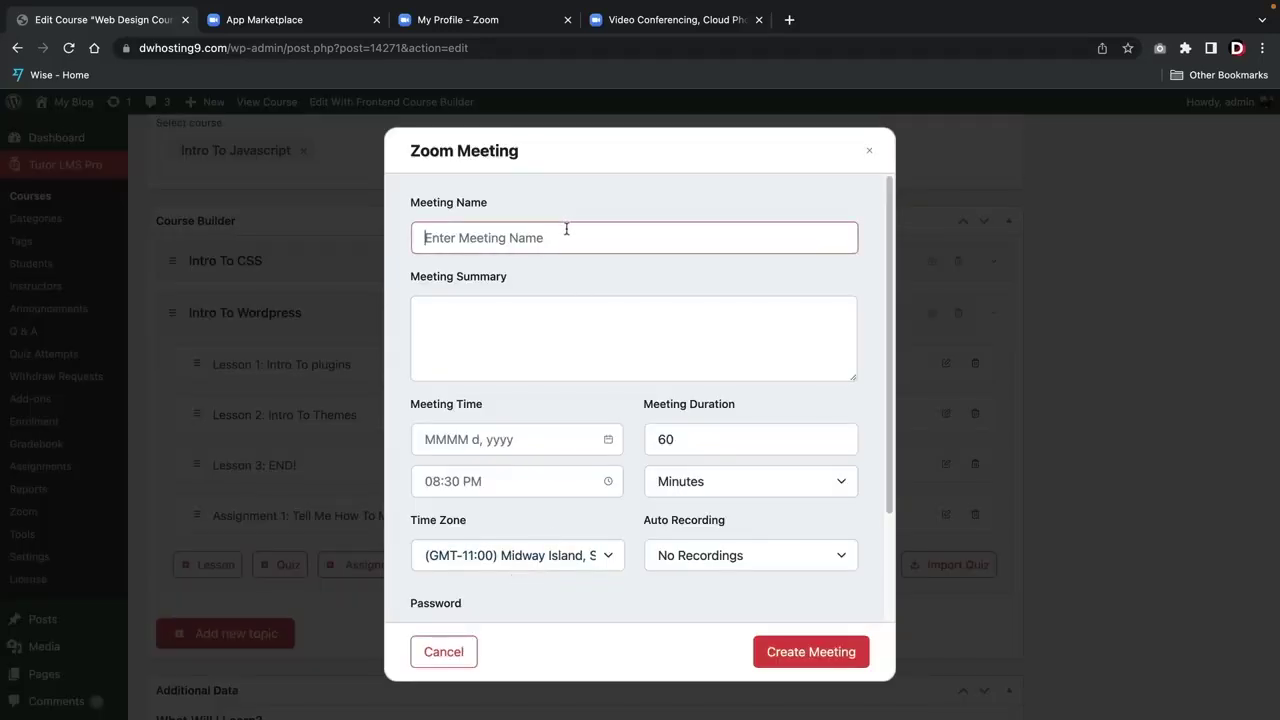
text(Class Discussion)
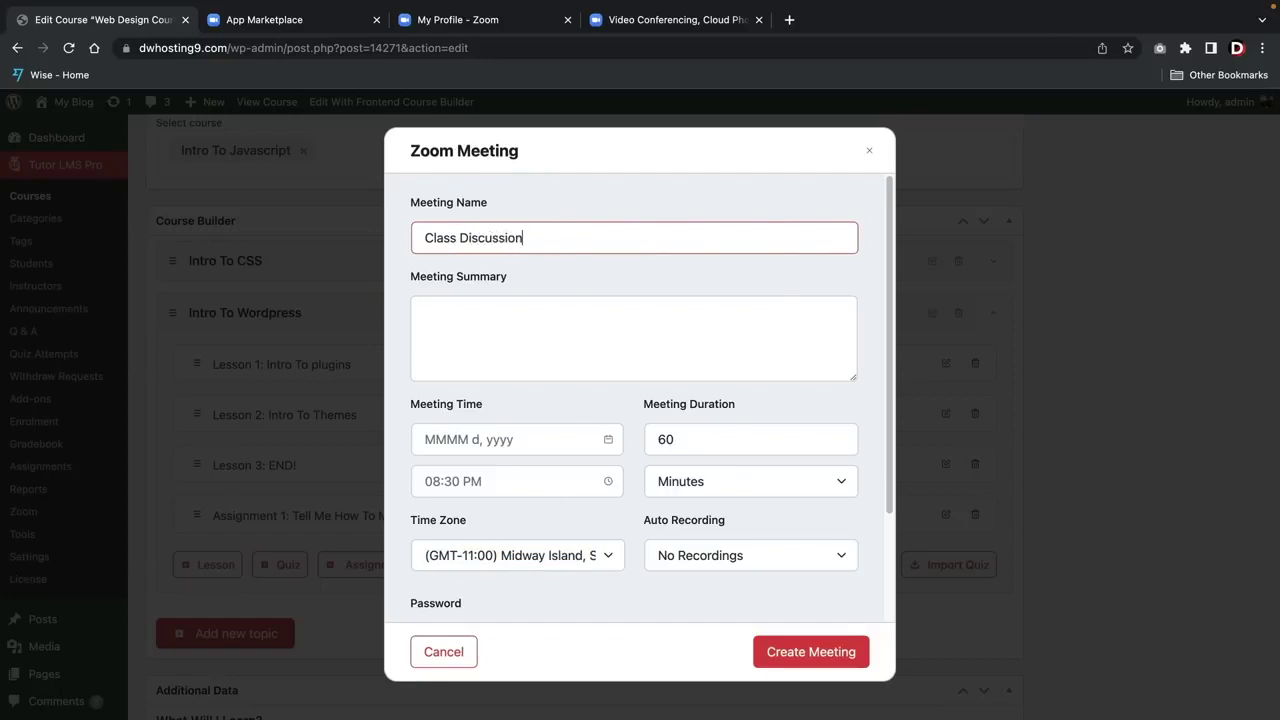
click(571, 334)
text(This)
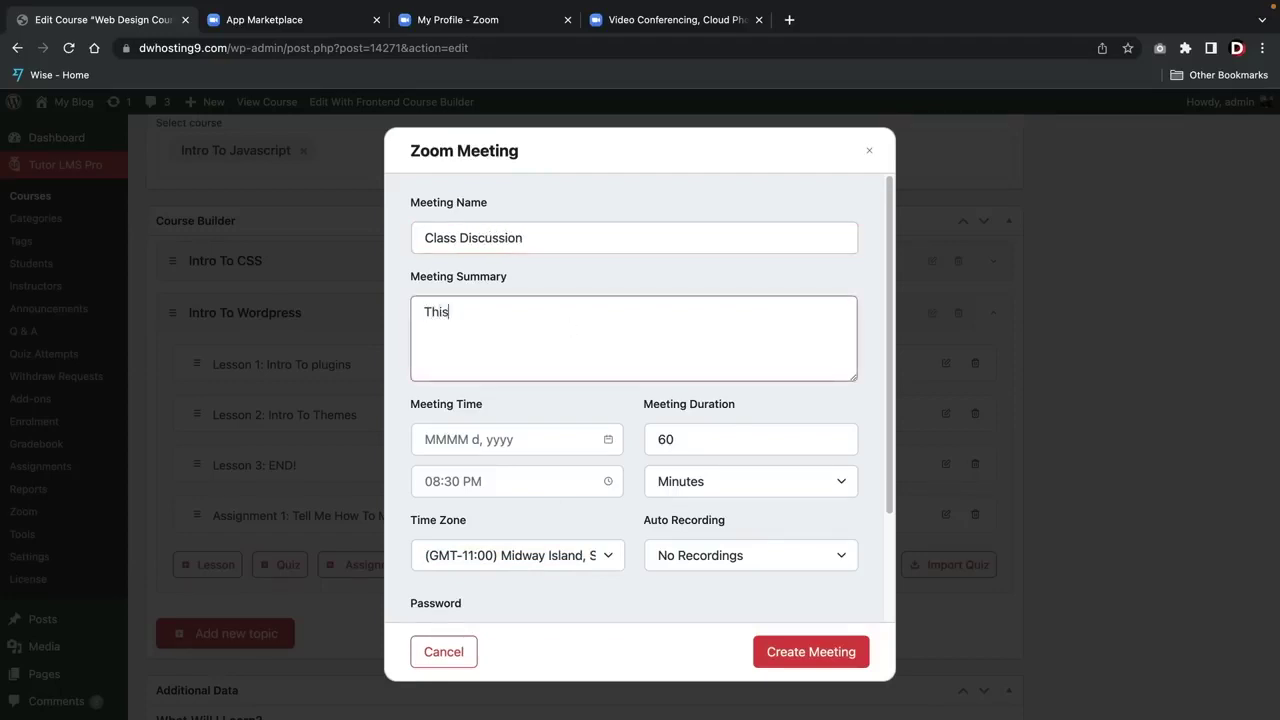
text( is a class discussion)
- Set the meeting date to May 14, 2022 and the start time to 4:40pm
click(580, 446)
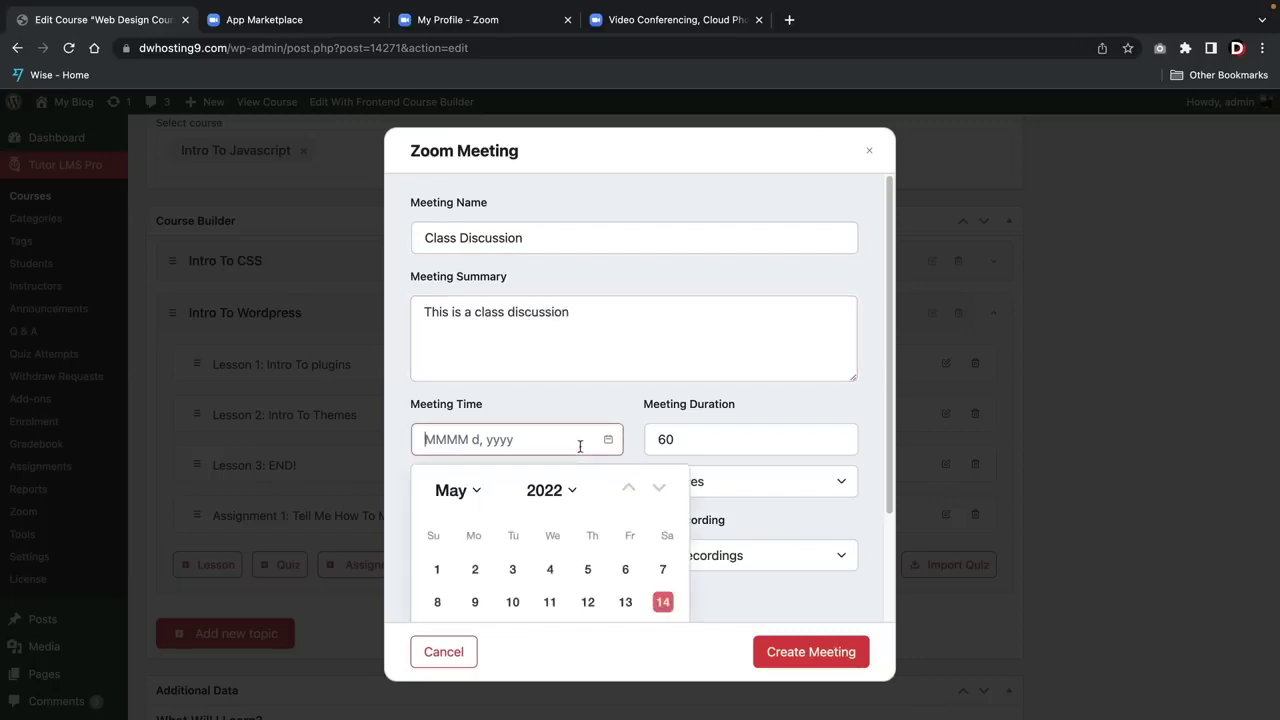
scroll(606, 508, down, 1)
click(662, 582)
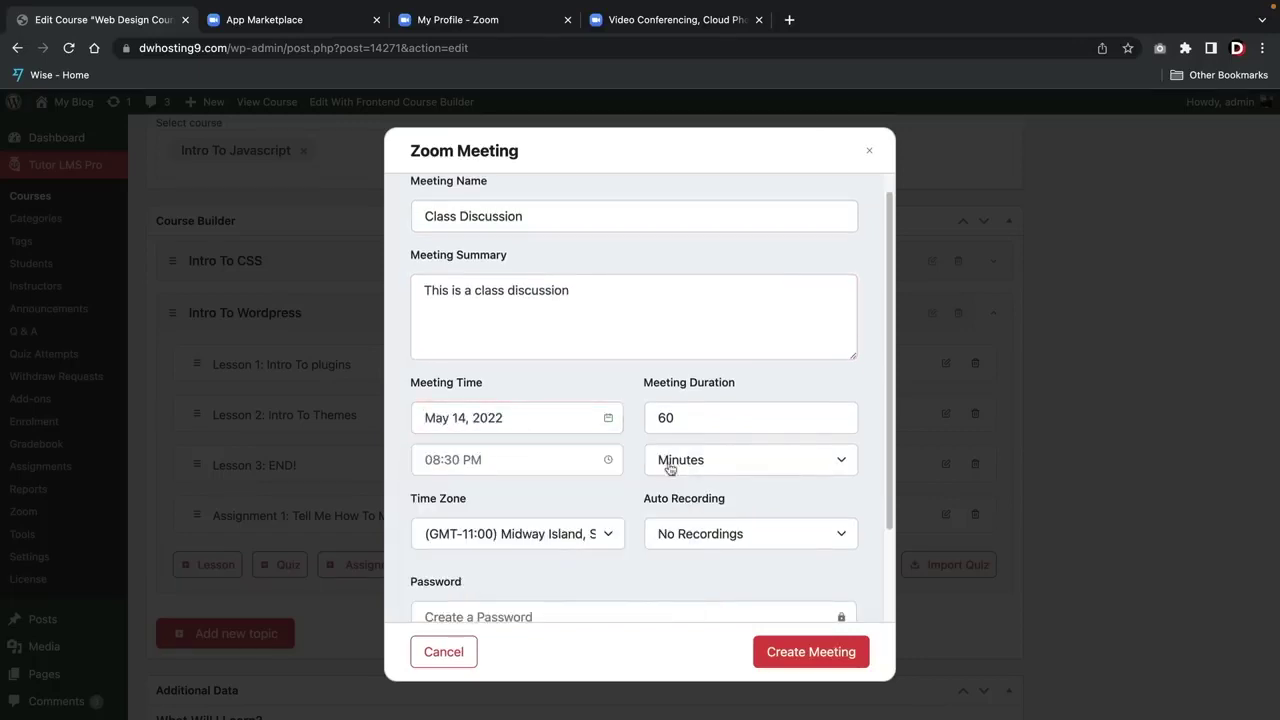
click(577, 462)
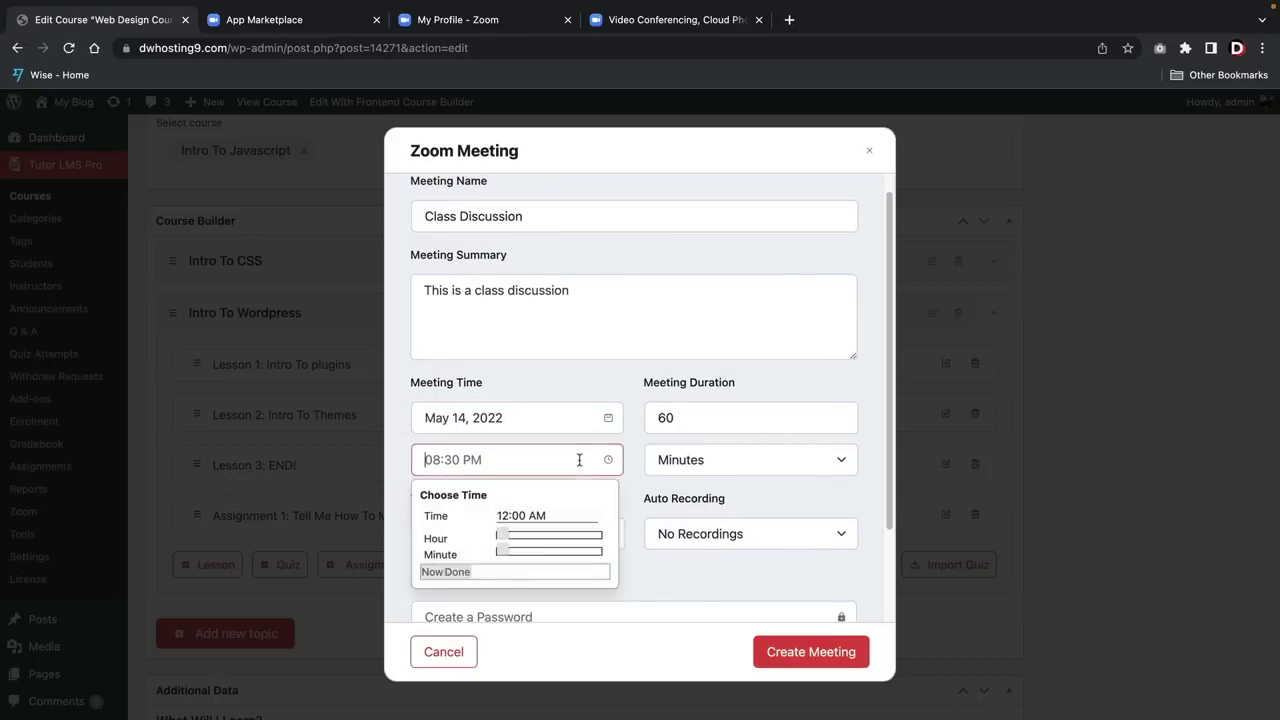
click(502, 537)
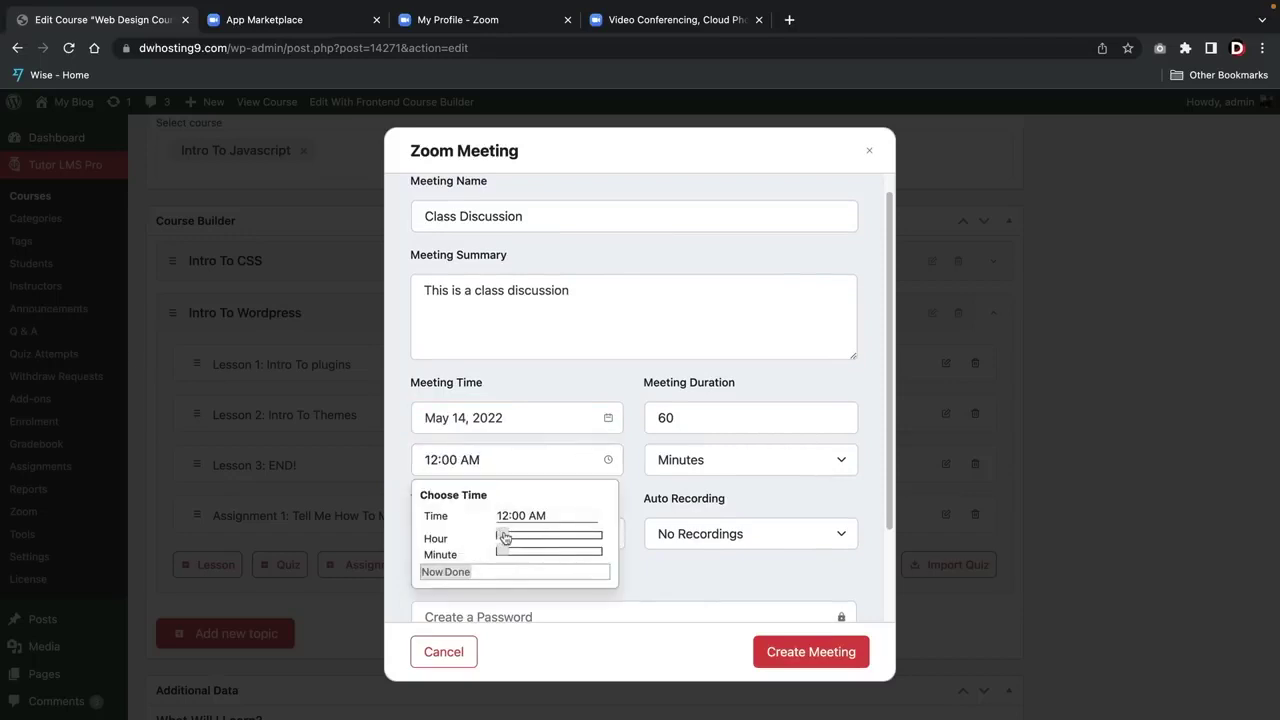
drag(505, 538, 515, 538)
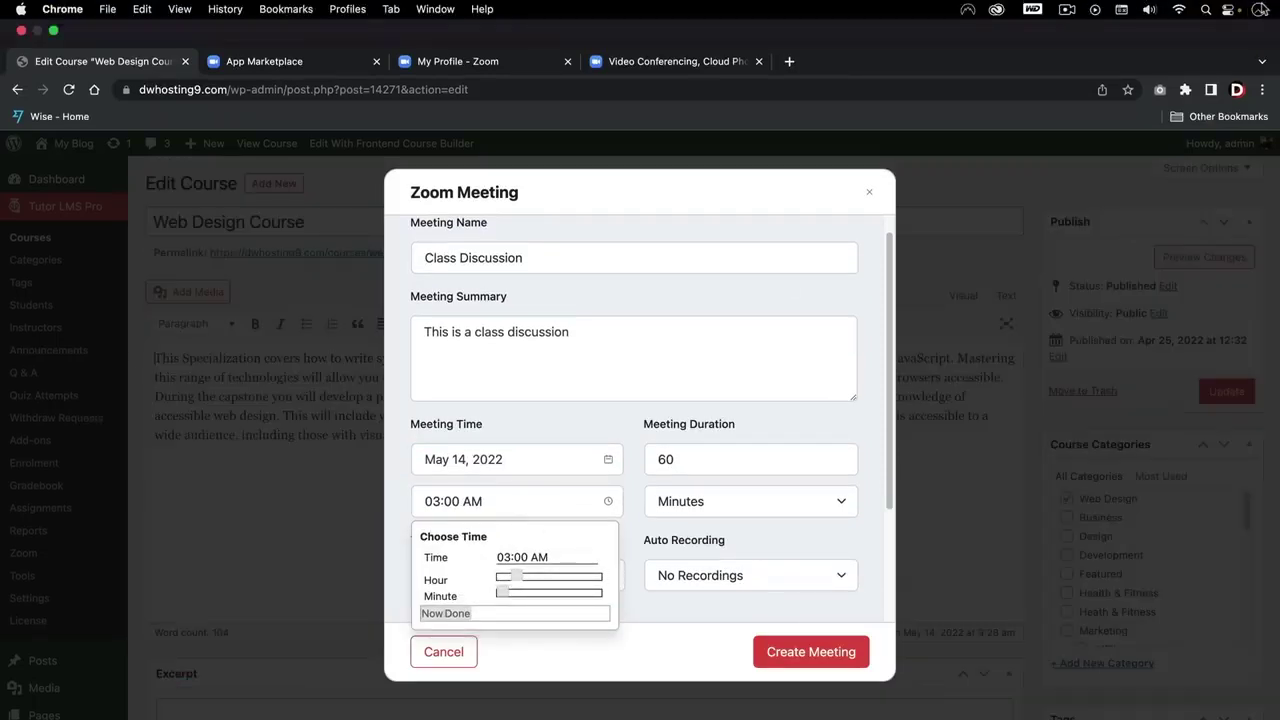
click(1262, 9)
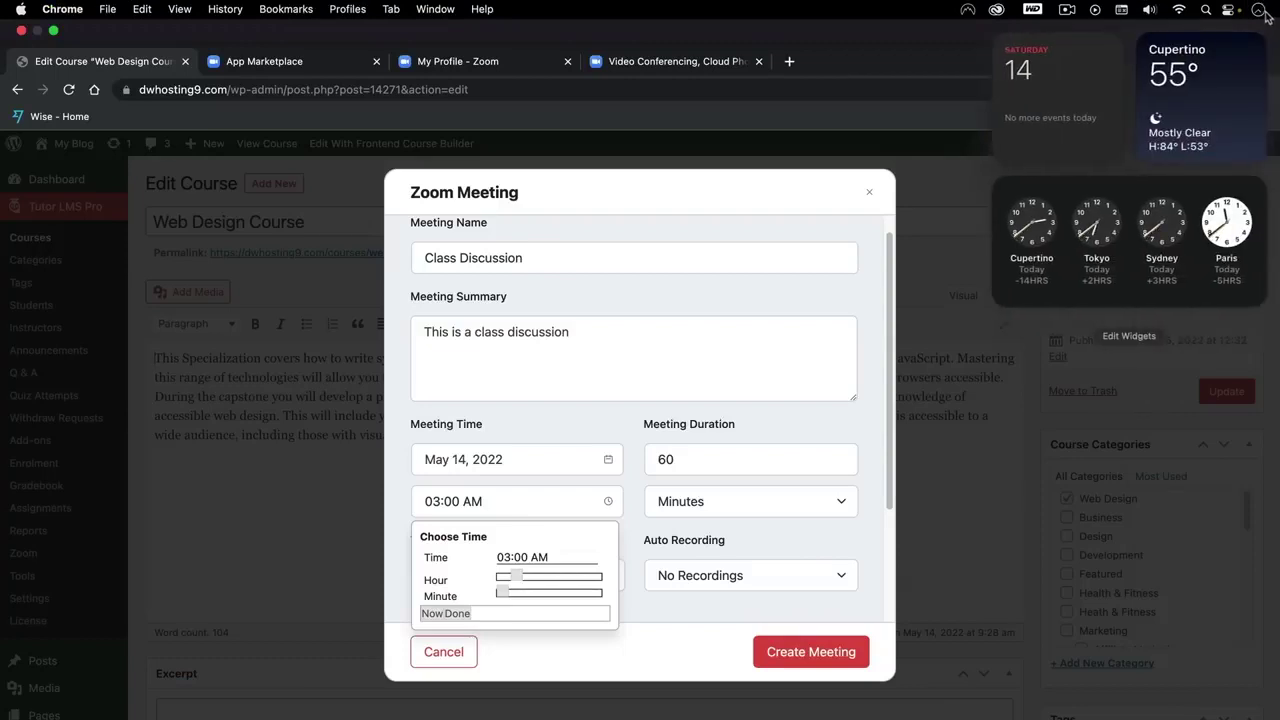
click(1261, 9)
click(514, 458)
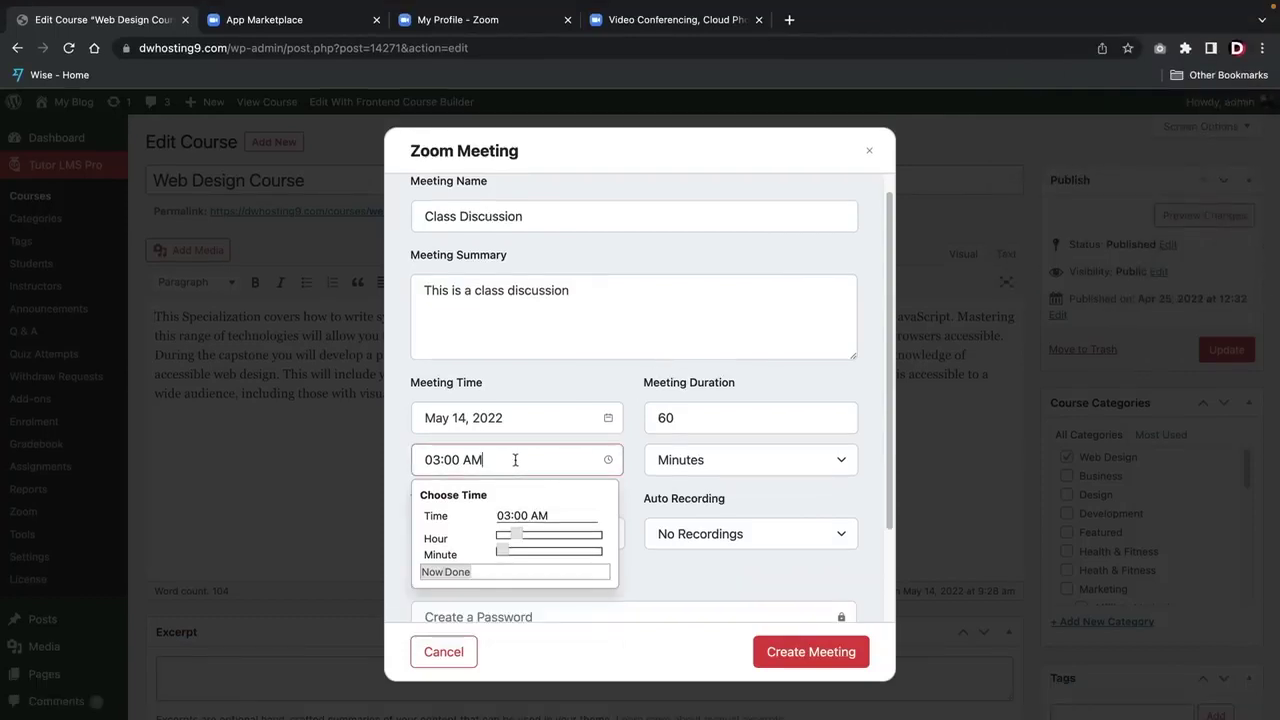
triple_click(513, 459)
text(4)
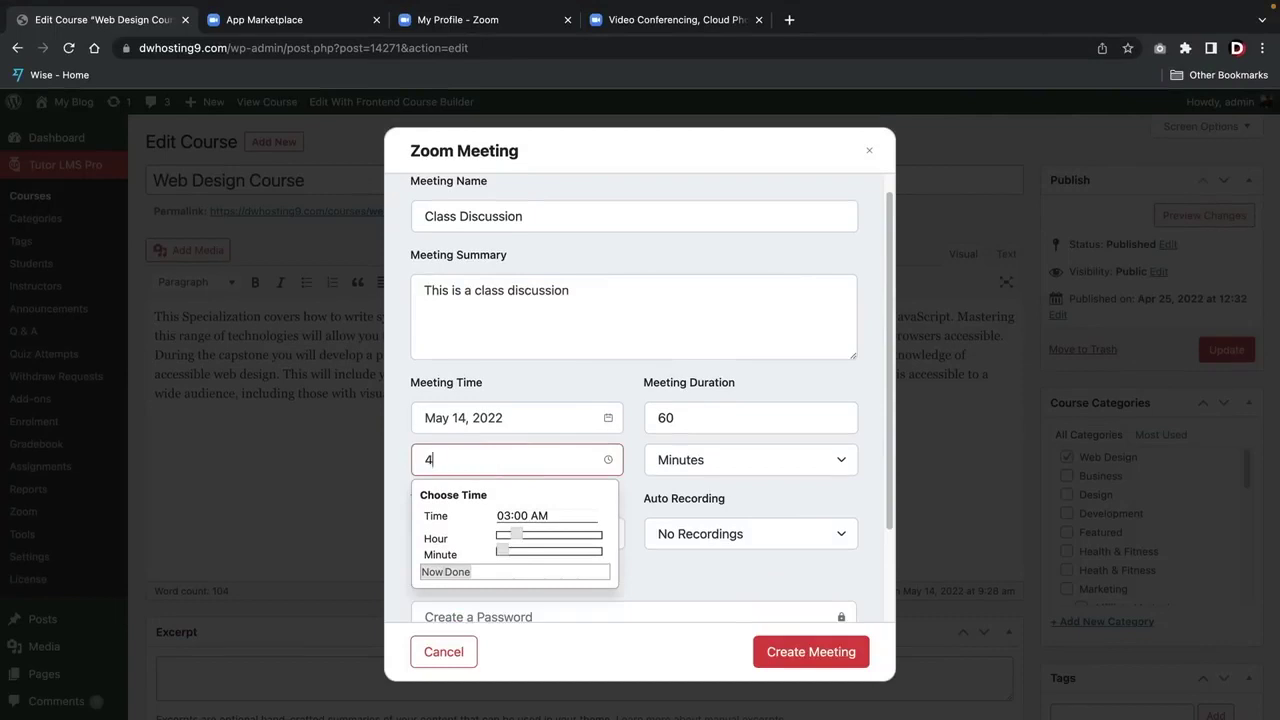
text(:40pm)
key(Tab)
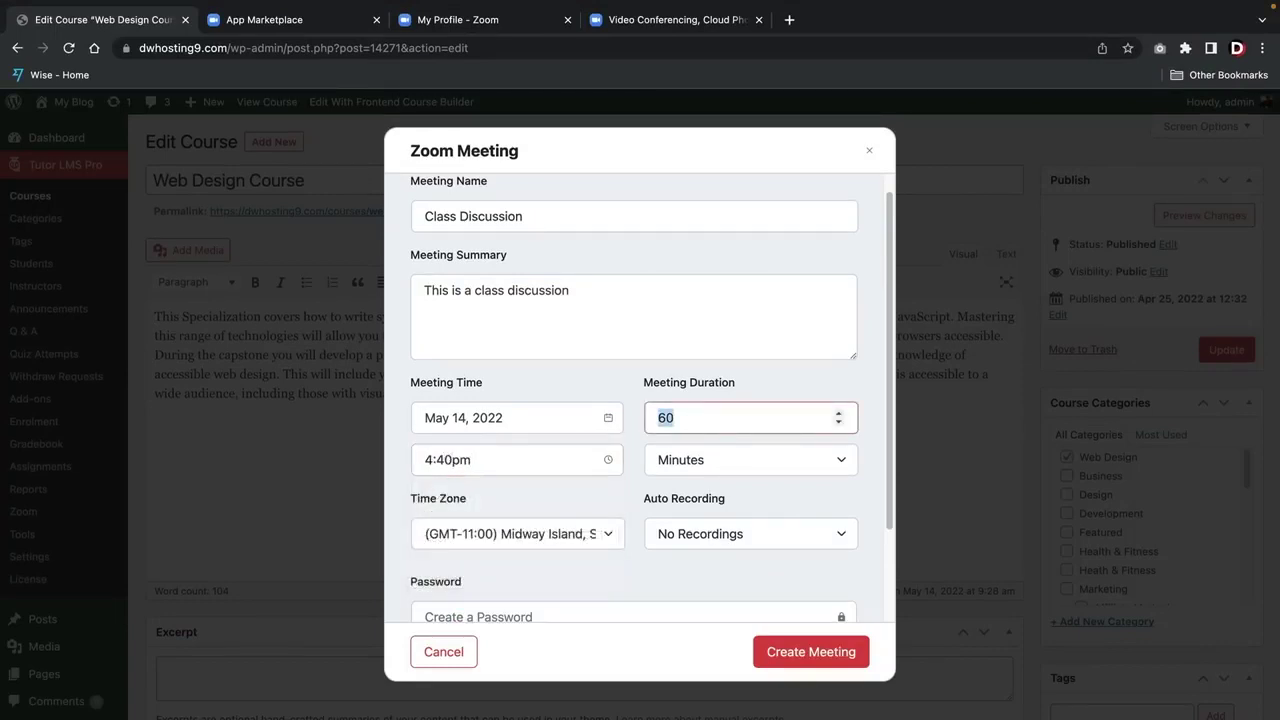
- Choose (GMT+7:00) Bangkok as the meeting time zone
scroll(750, 418, down, 5)
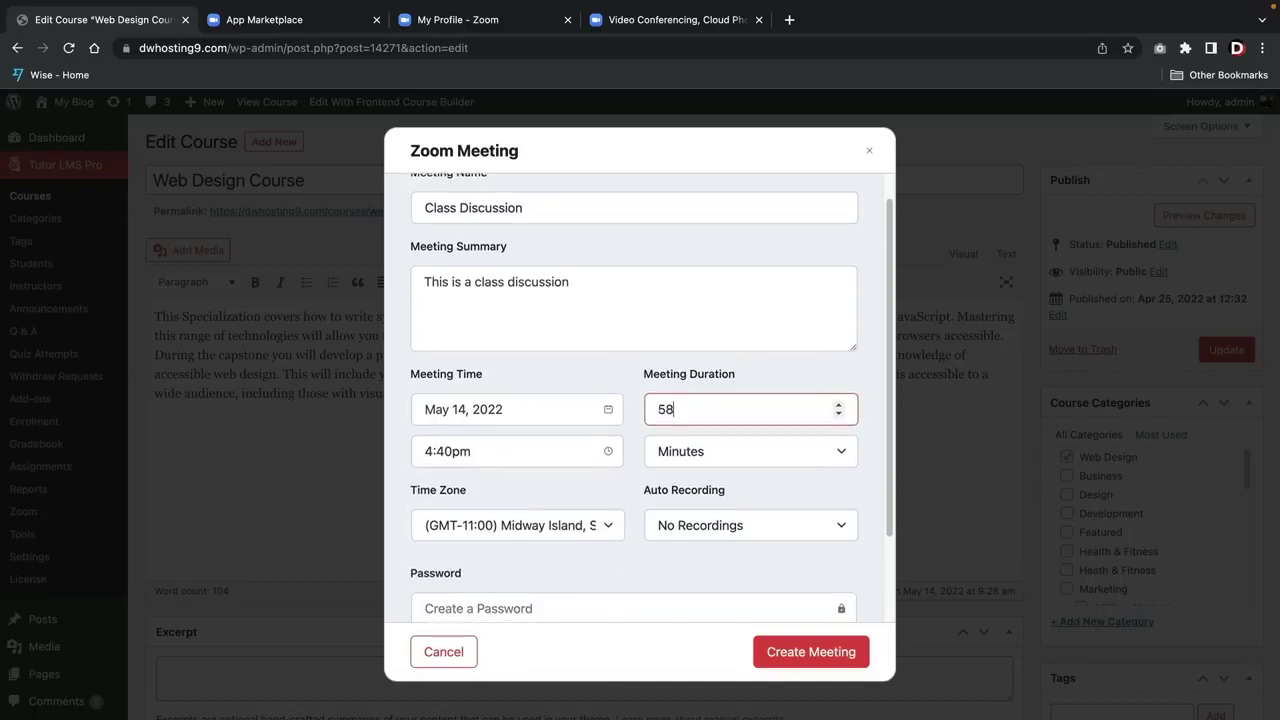
click(565, 485)
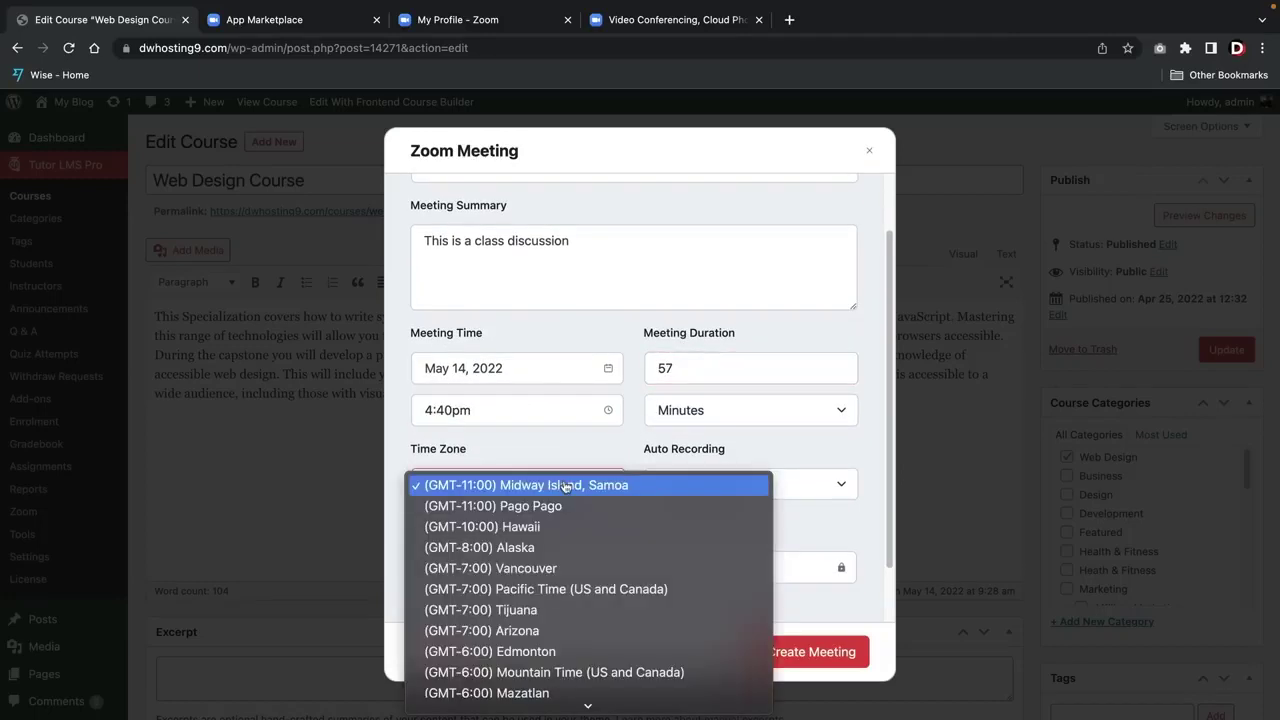
scroll(576, 598, down, 3)
scroll(576, 598, down, 10)
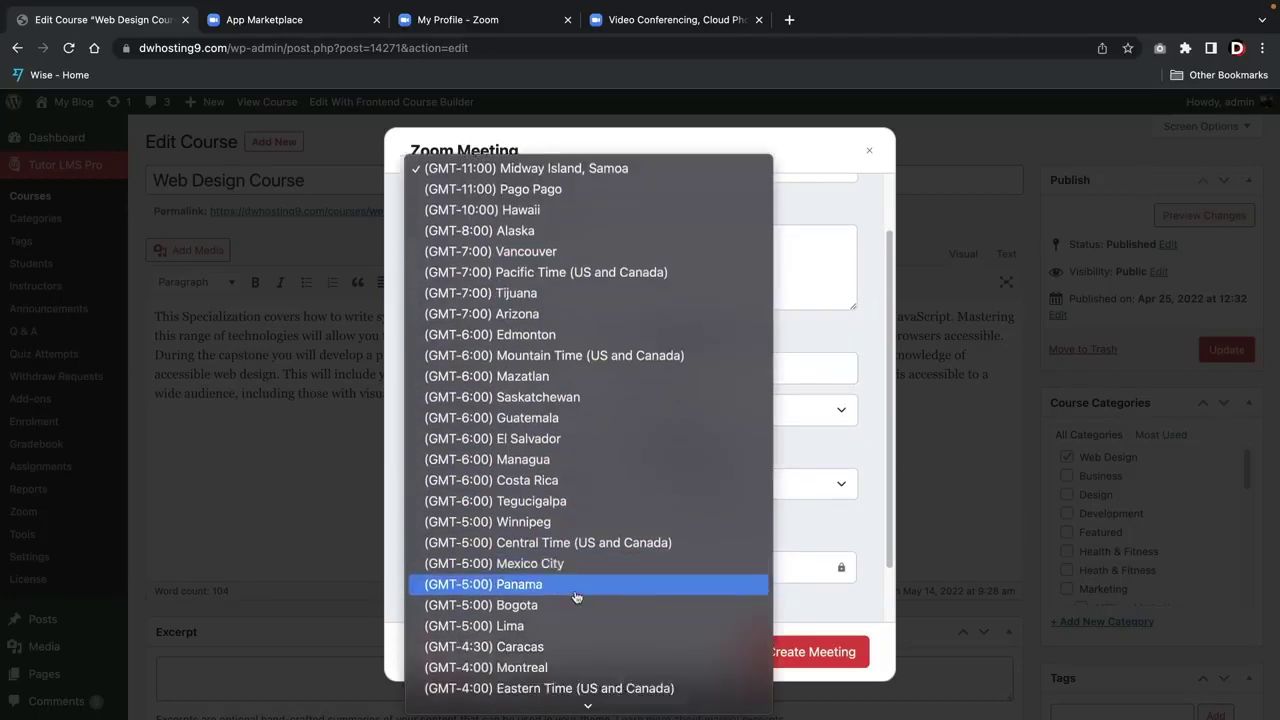
scroll(576, 594, down, 12)
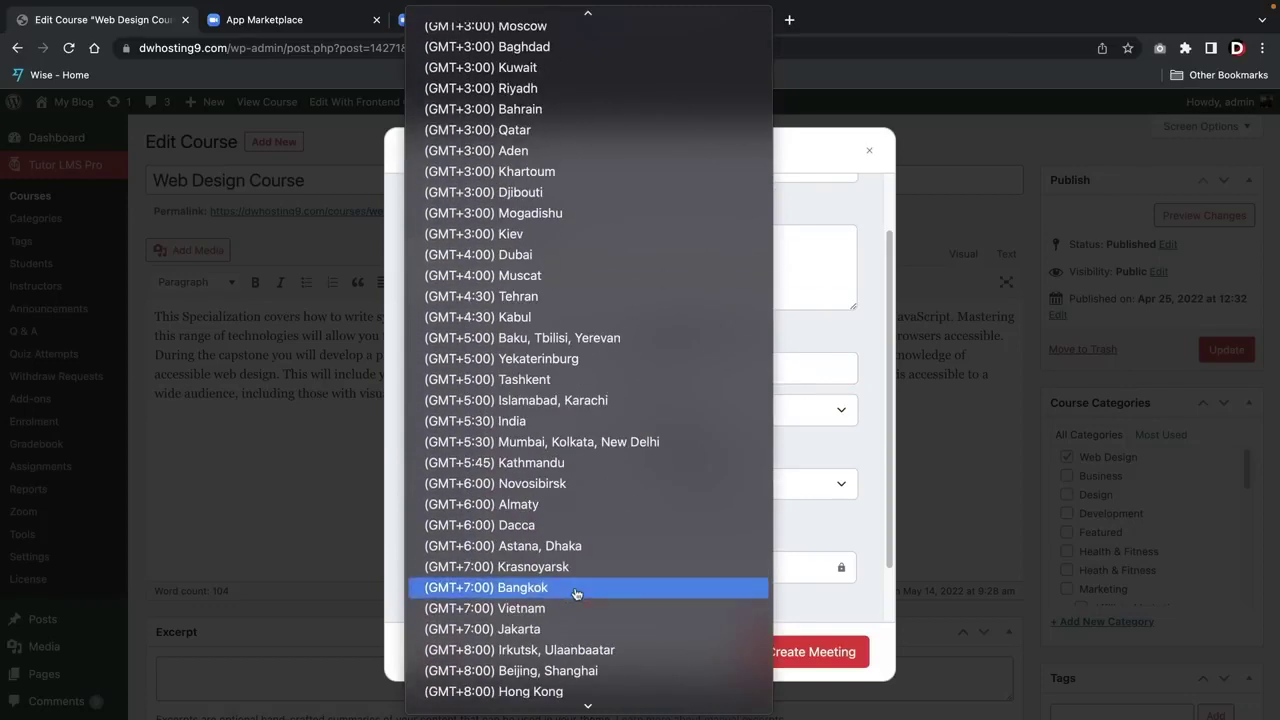
click(576, 594)
- Enter a meeting password and create the Zoom meeting
scroll(589, 571, down, 2)
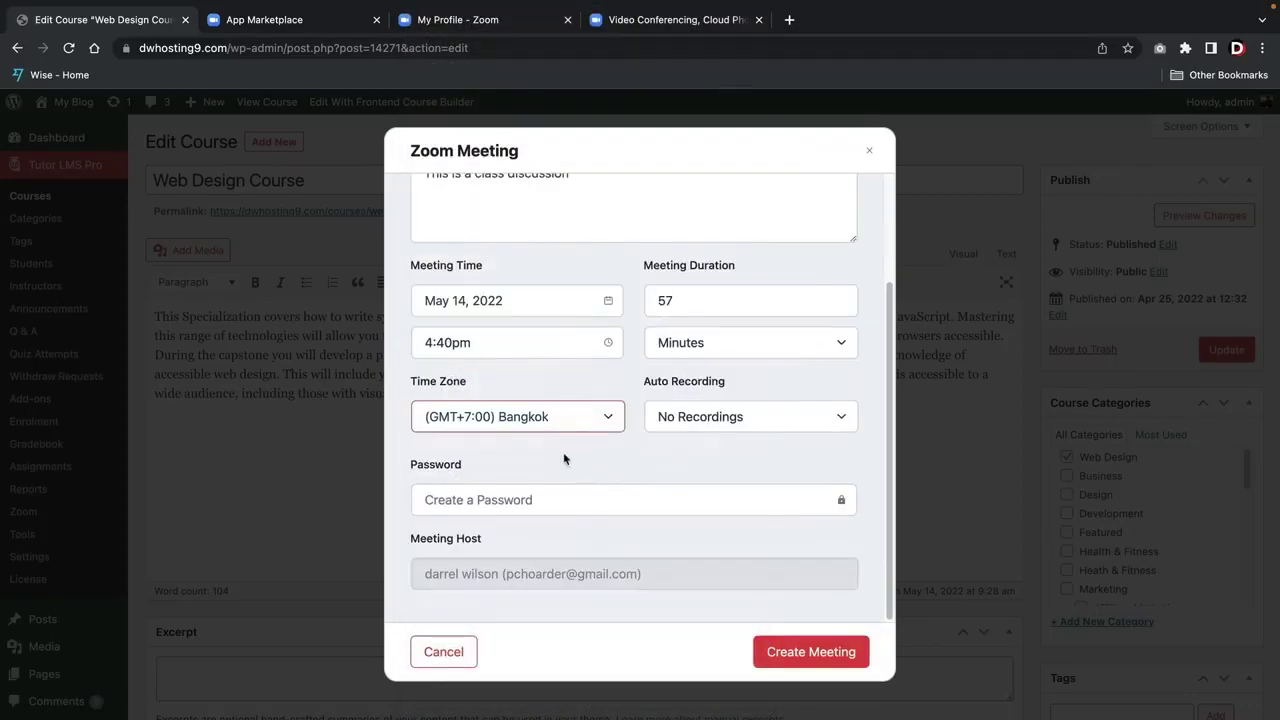
click(449, 490)
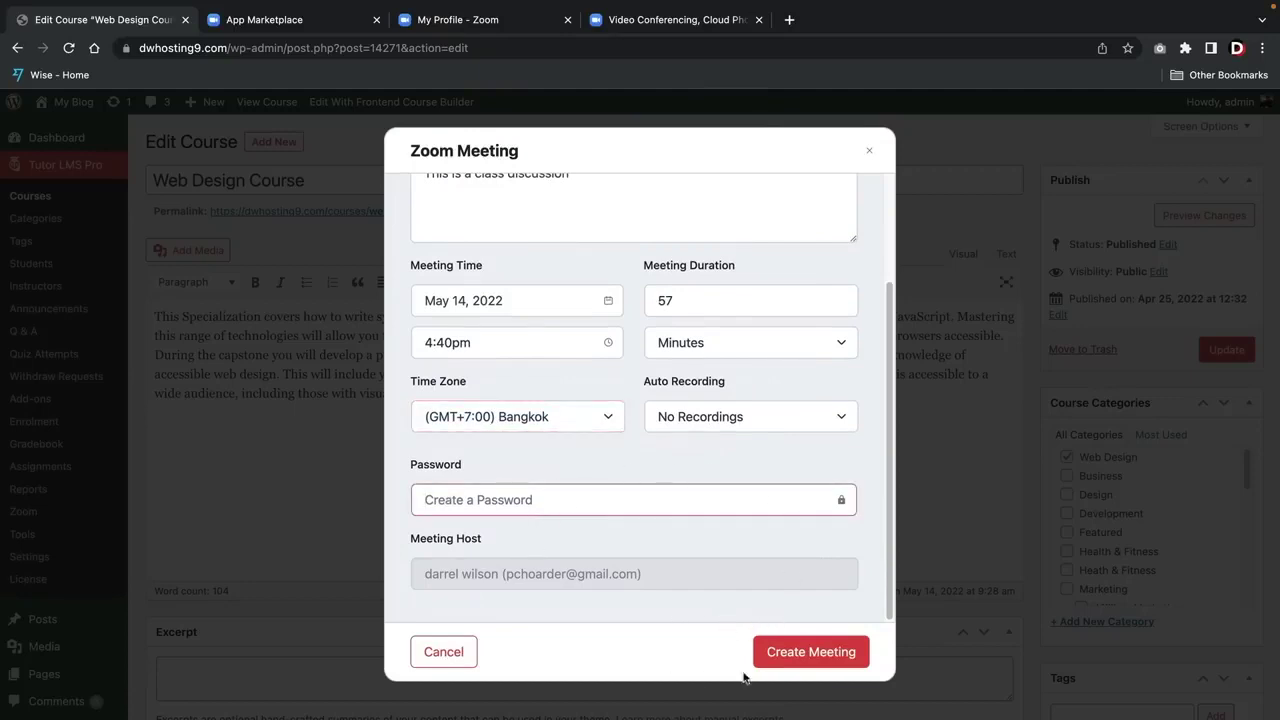
click(791, 653)
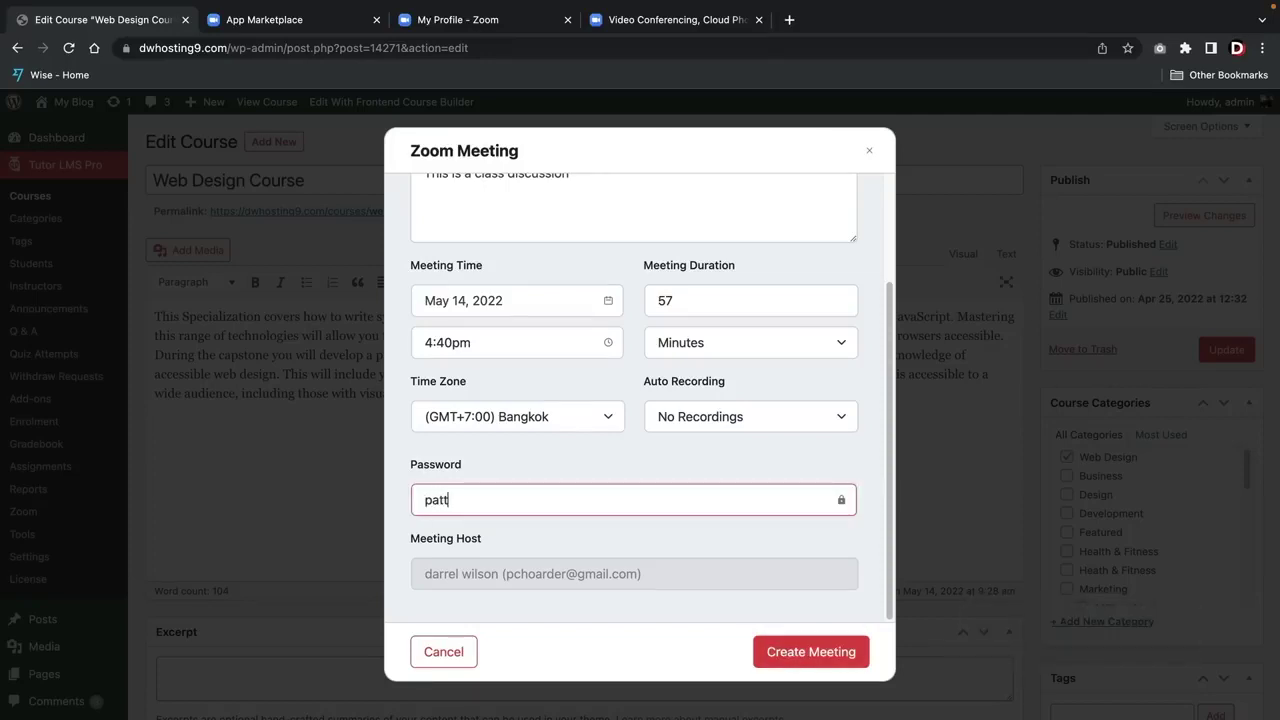
click(799, 651)
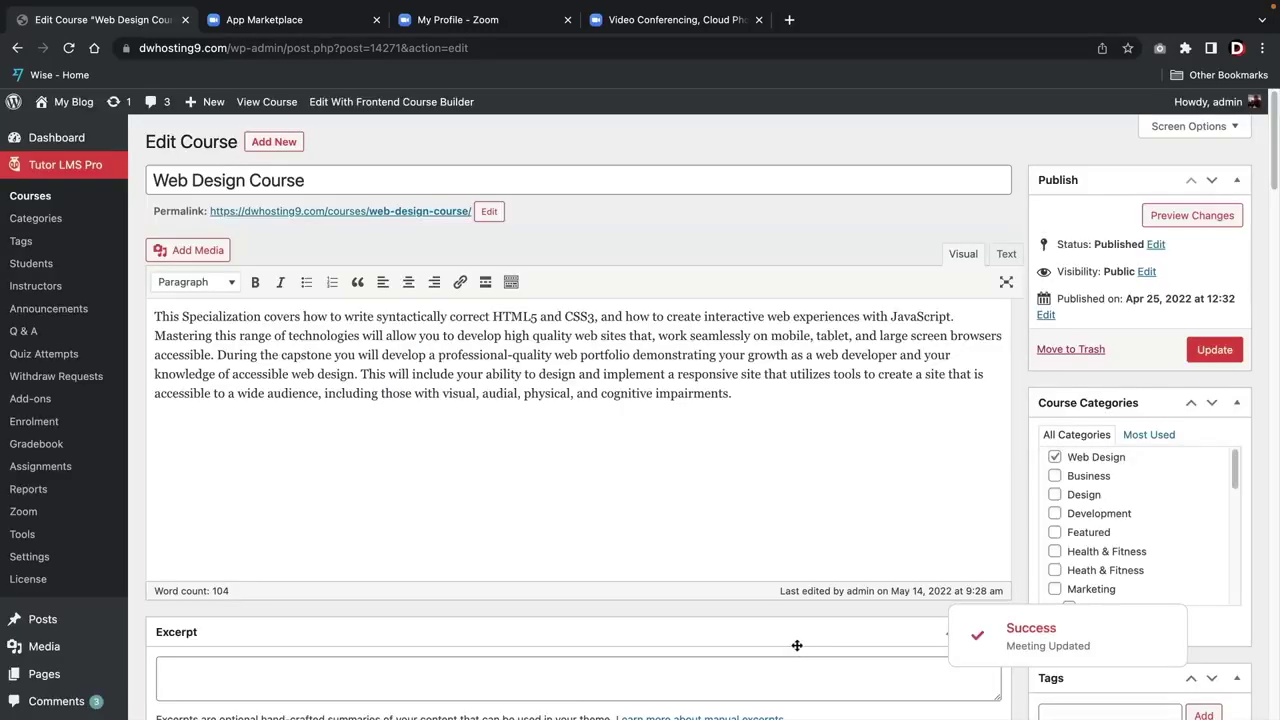
- Save the course, then start Class Discussion via HOST > Screen Share Only and open Zoom
click(1230, 356)
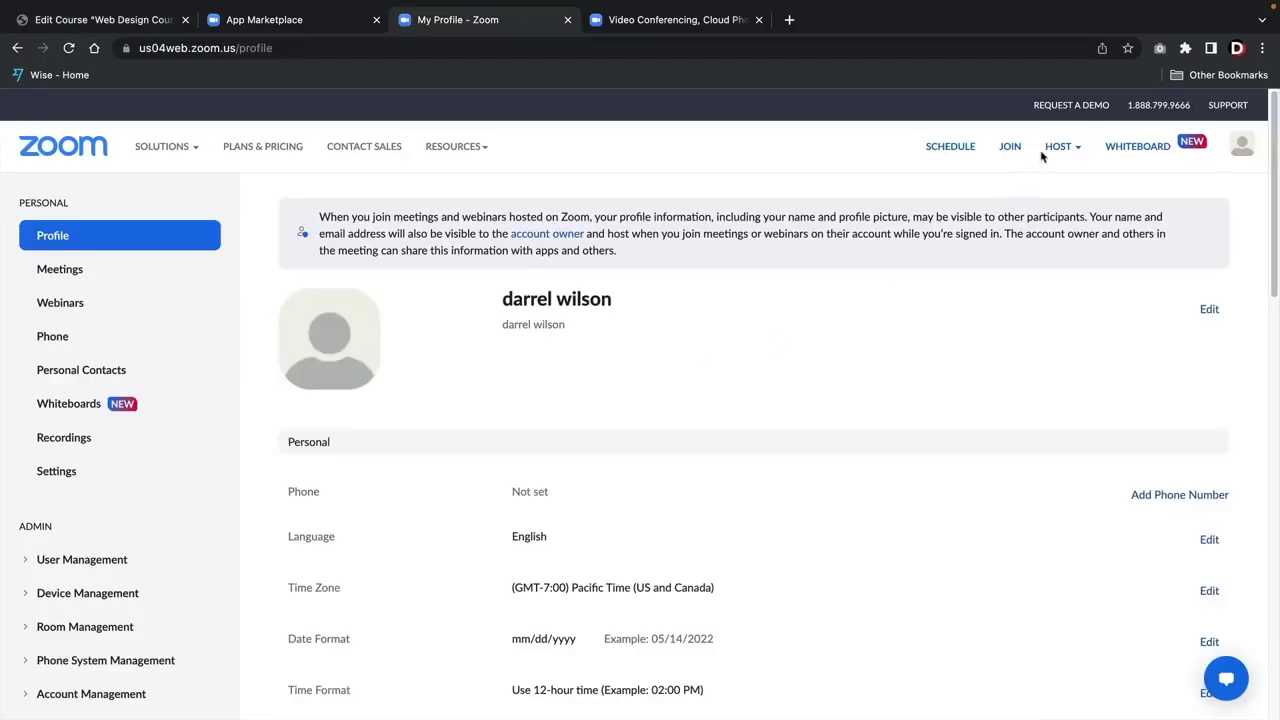
mouse_move(1055, 157)
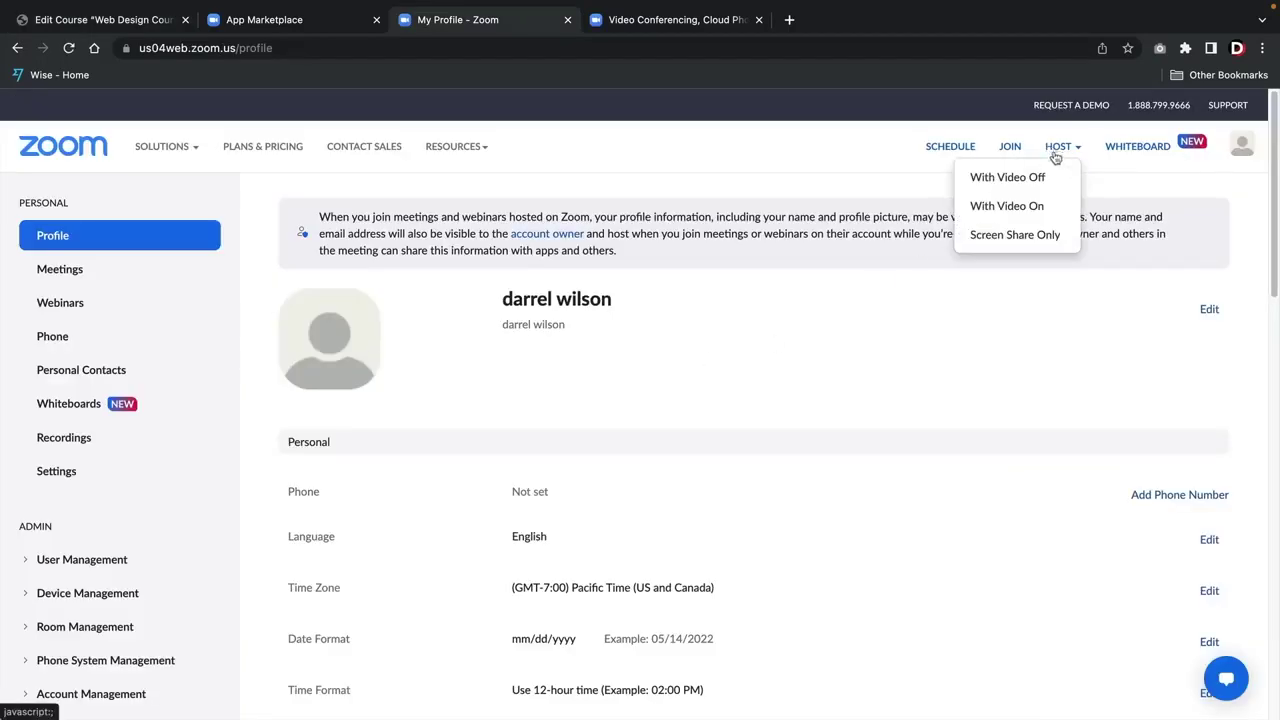
click(1013, 239)
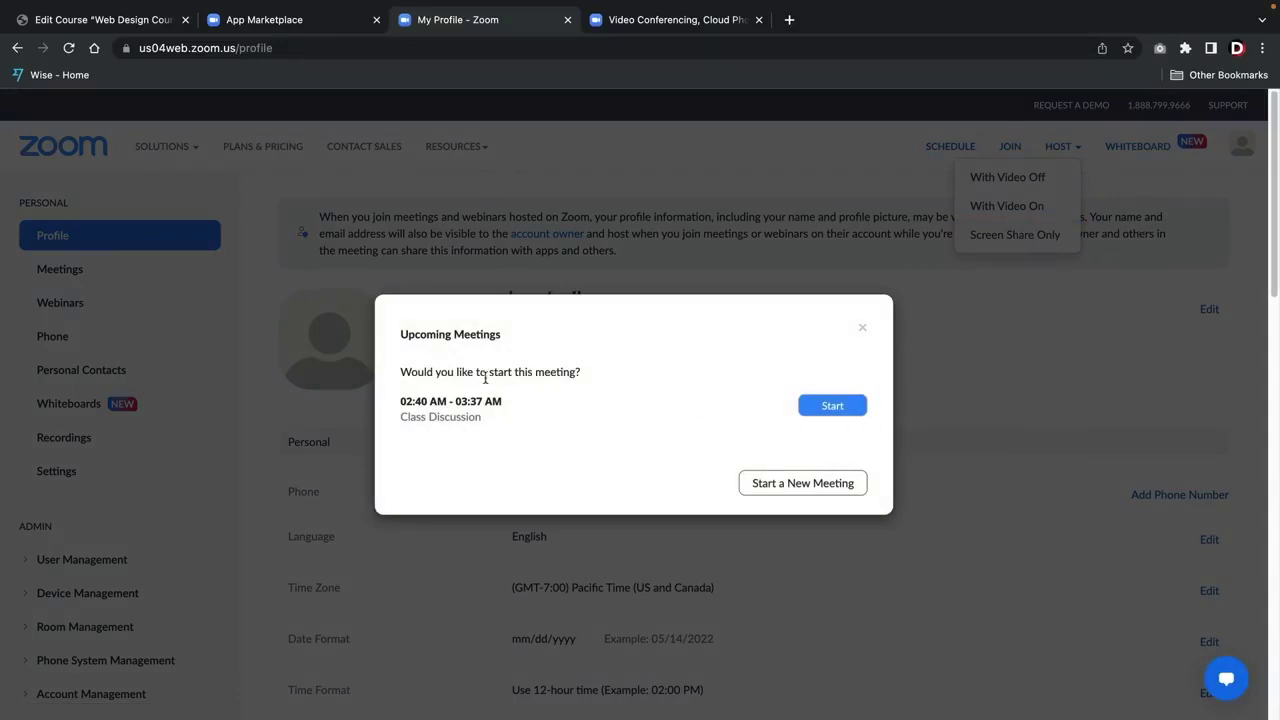
drag(410, 421, 481, 422)
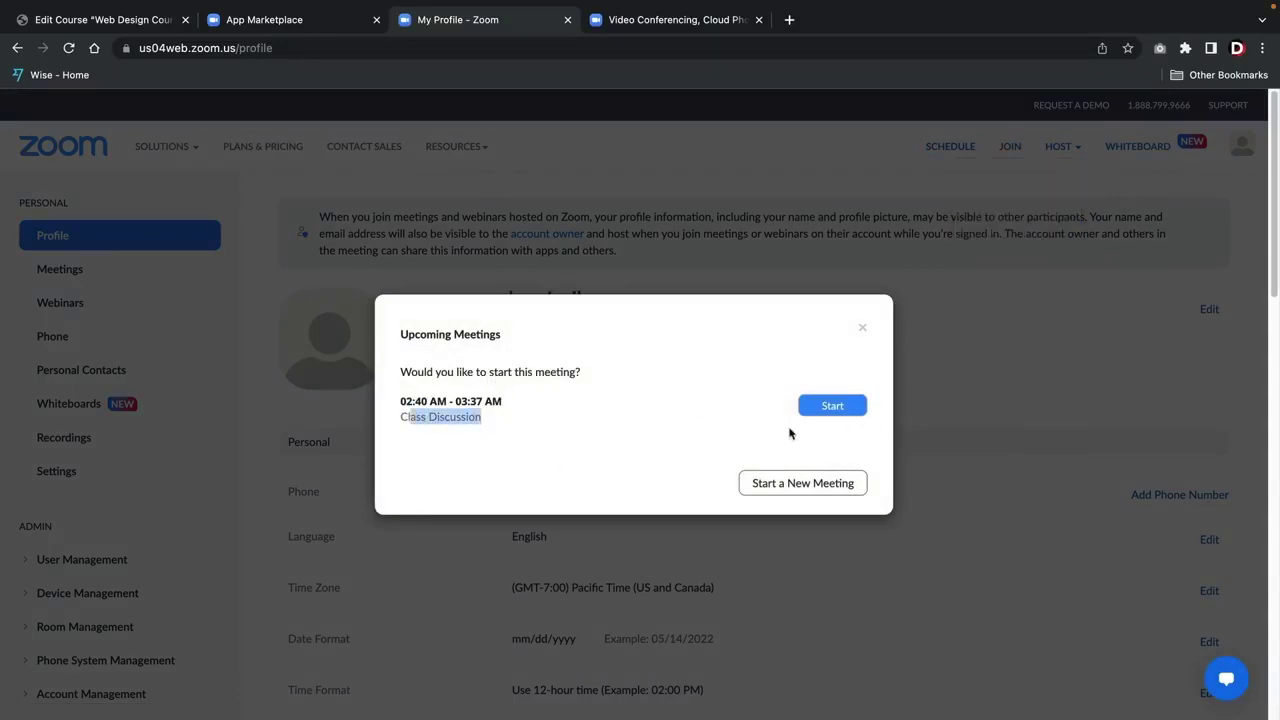
click(835, 406)
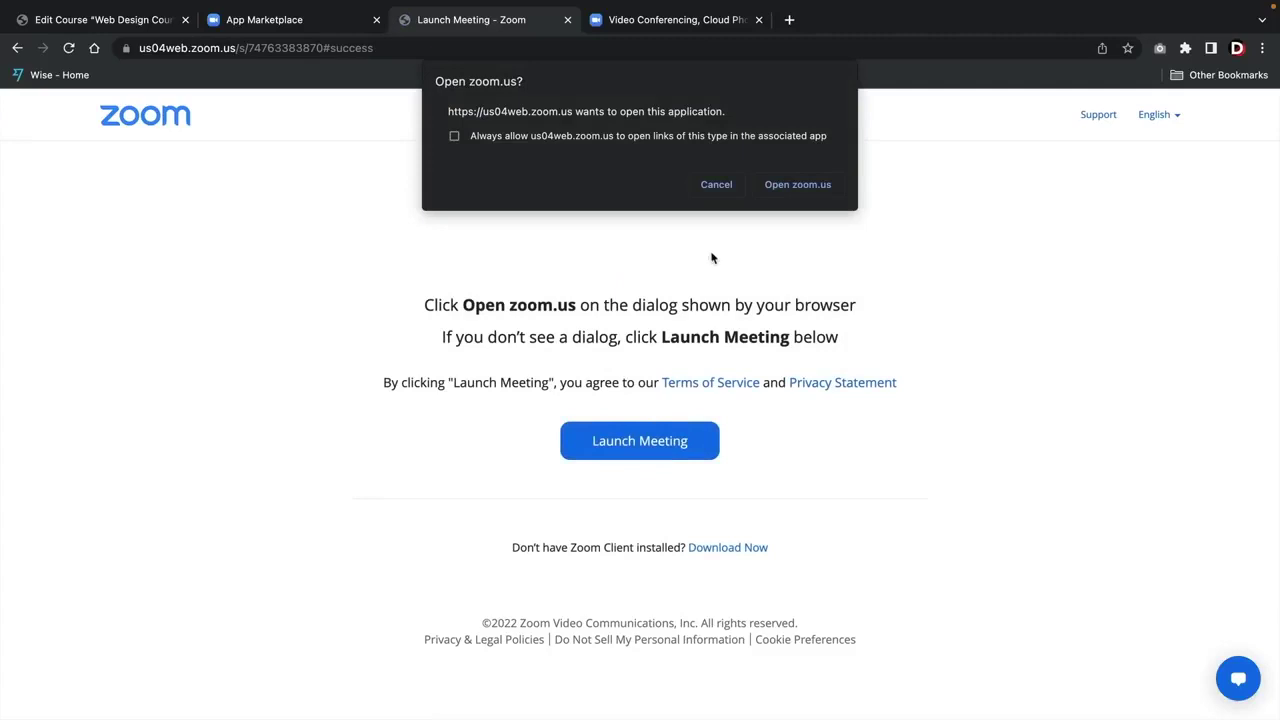
click(799, 185)
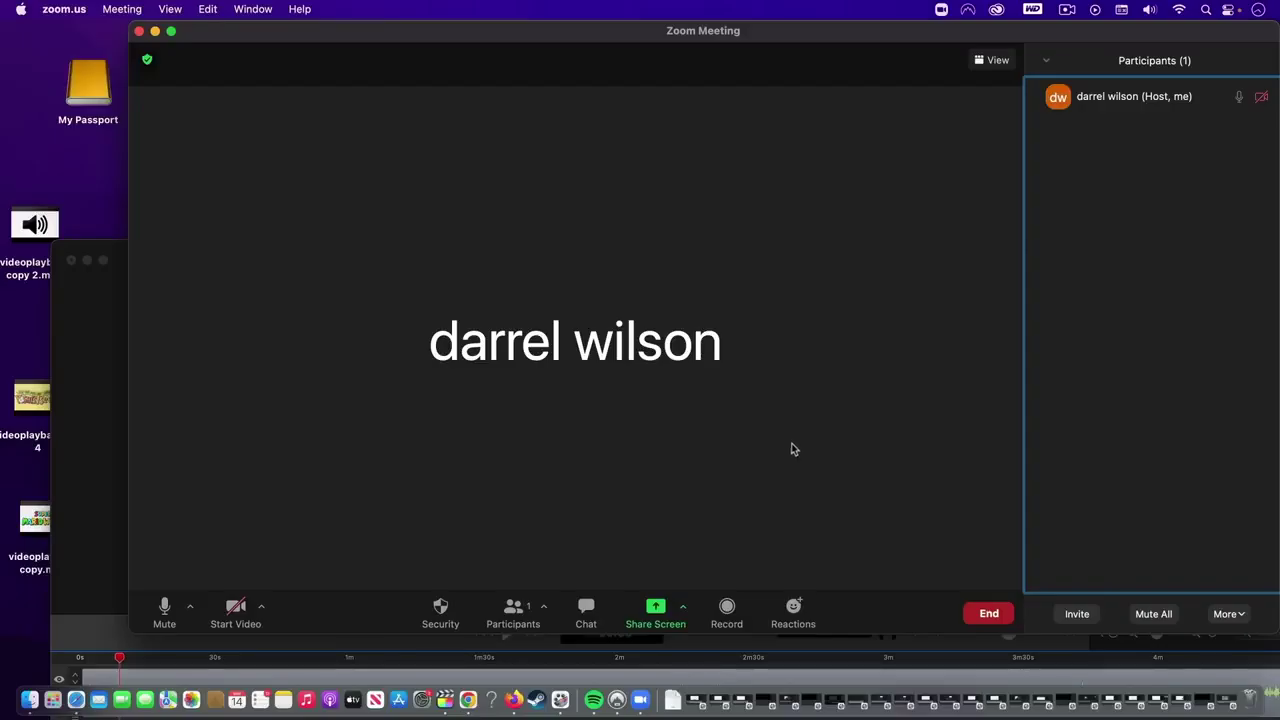
- Share a Zoom whiteboard in the live meeting
click(657, 610)
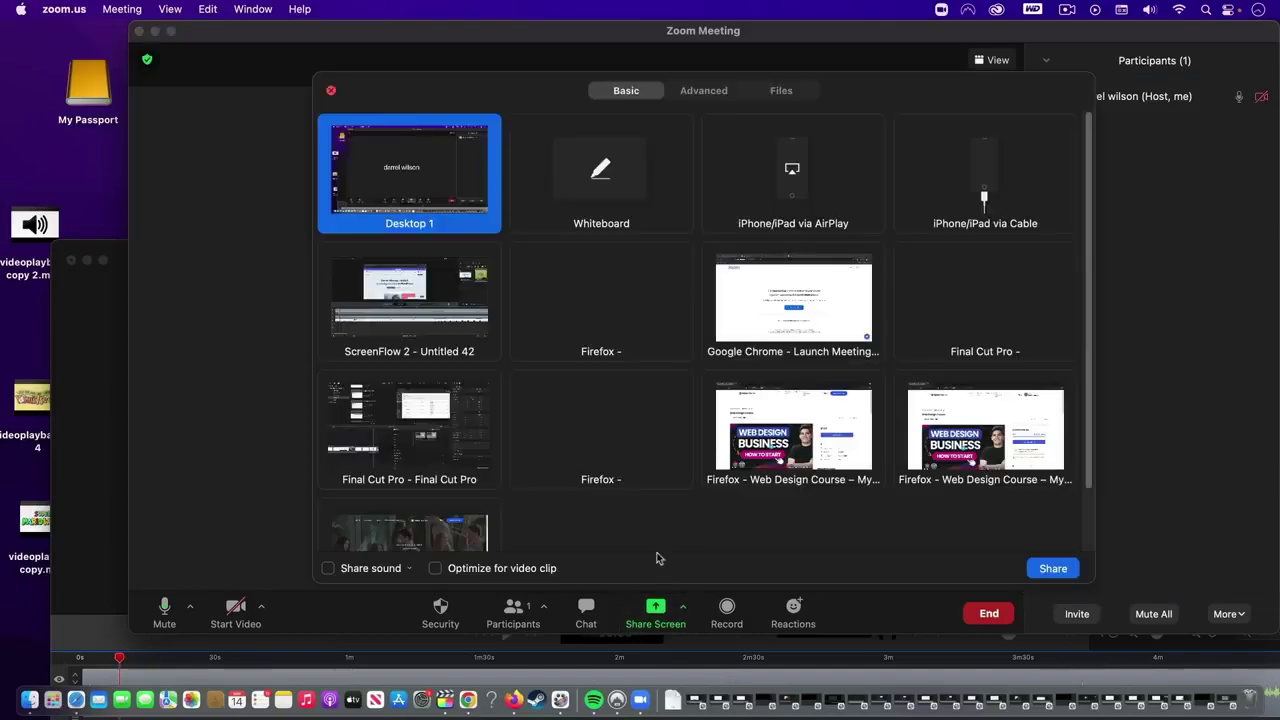
click(600, 170)
click(1053, 568)
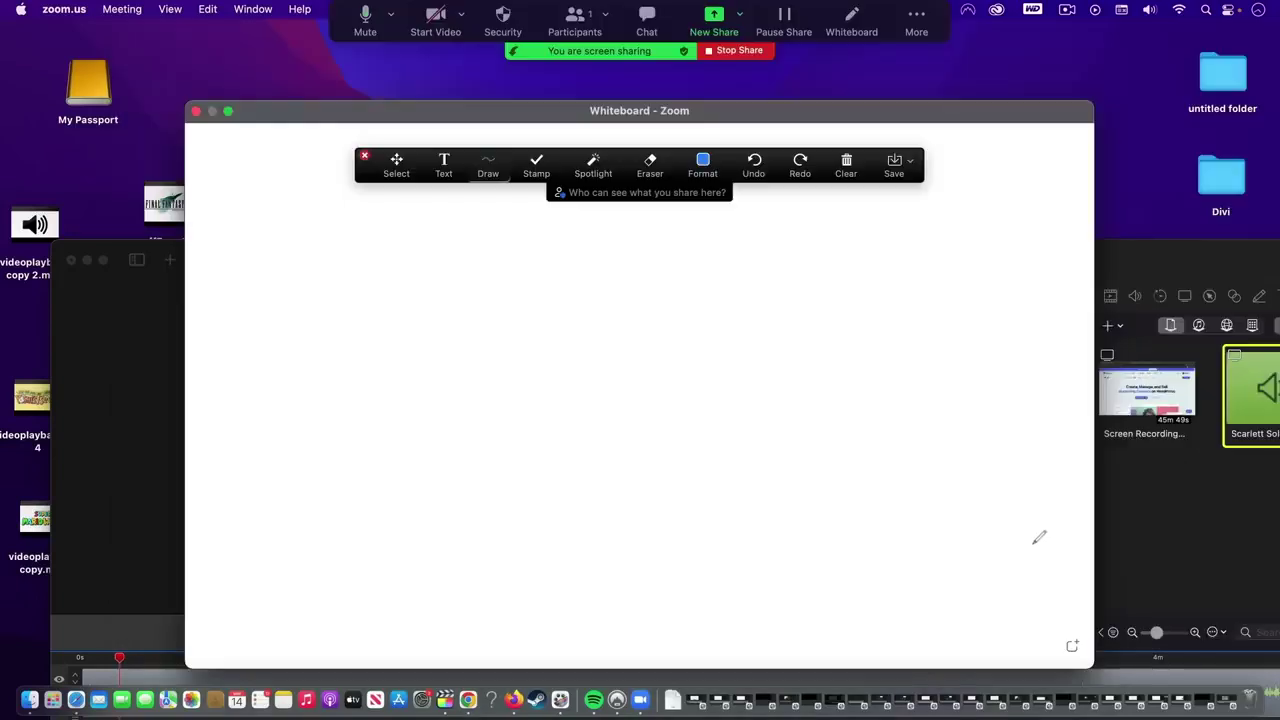
- Hand-write the letters 'He' and an l on the whiteboard with the Draw tool
drag(488, 297, 488, 446)
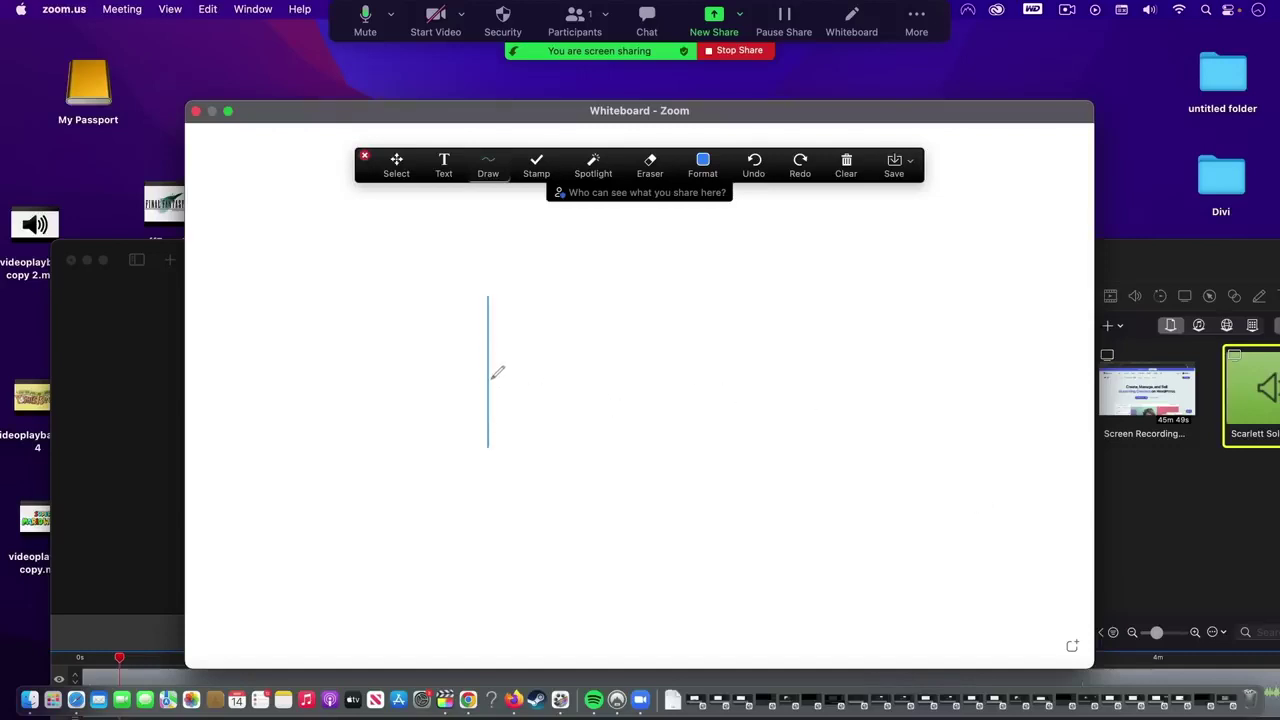
drag(489, 379, 595, 373)
drag(590, 285, 590, 455)
mouse_move(627, 407)
mouse_down()
mouse_move(662, 384)
mouse_move(700, 433)
mouse_up()
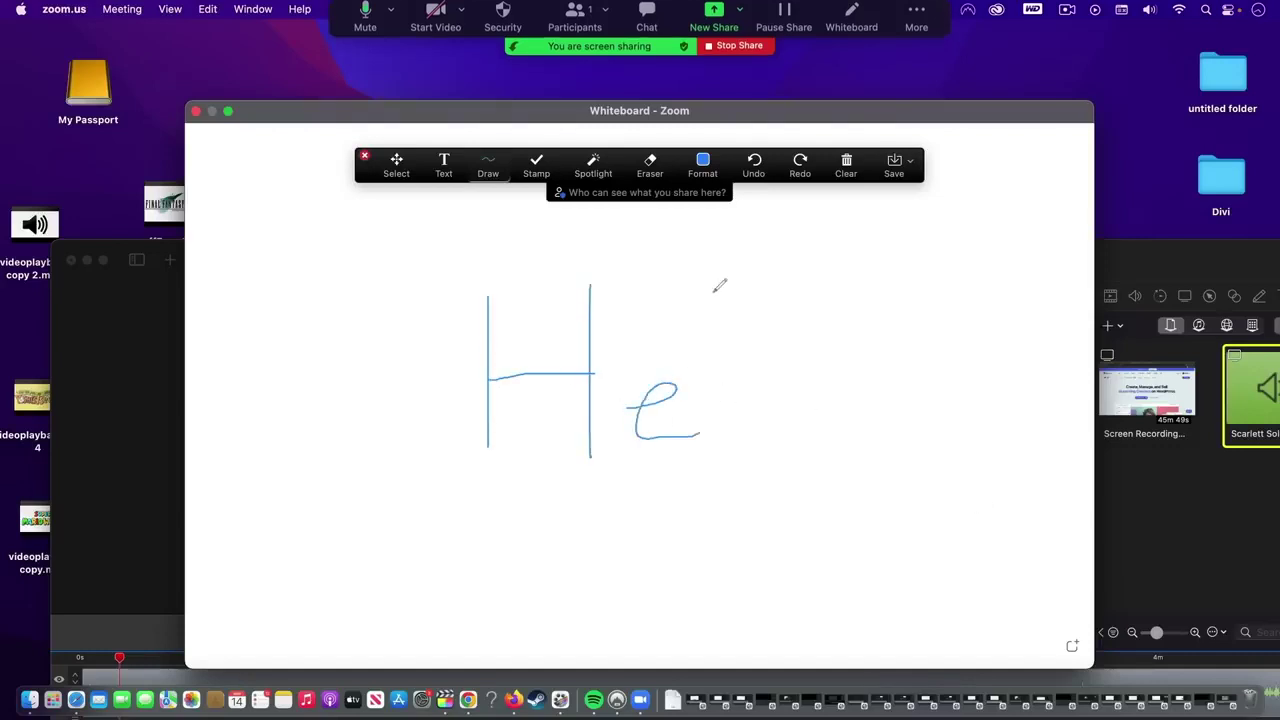
mouse_move(712, 290)
mouse_down()
mouse_move(724, 418)
mouse_move(757, 407)
mouse_up()
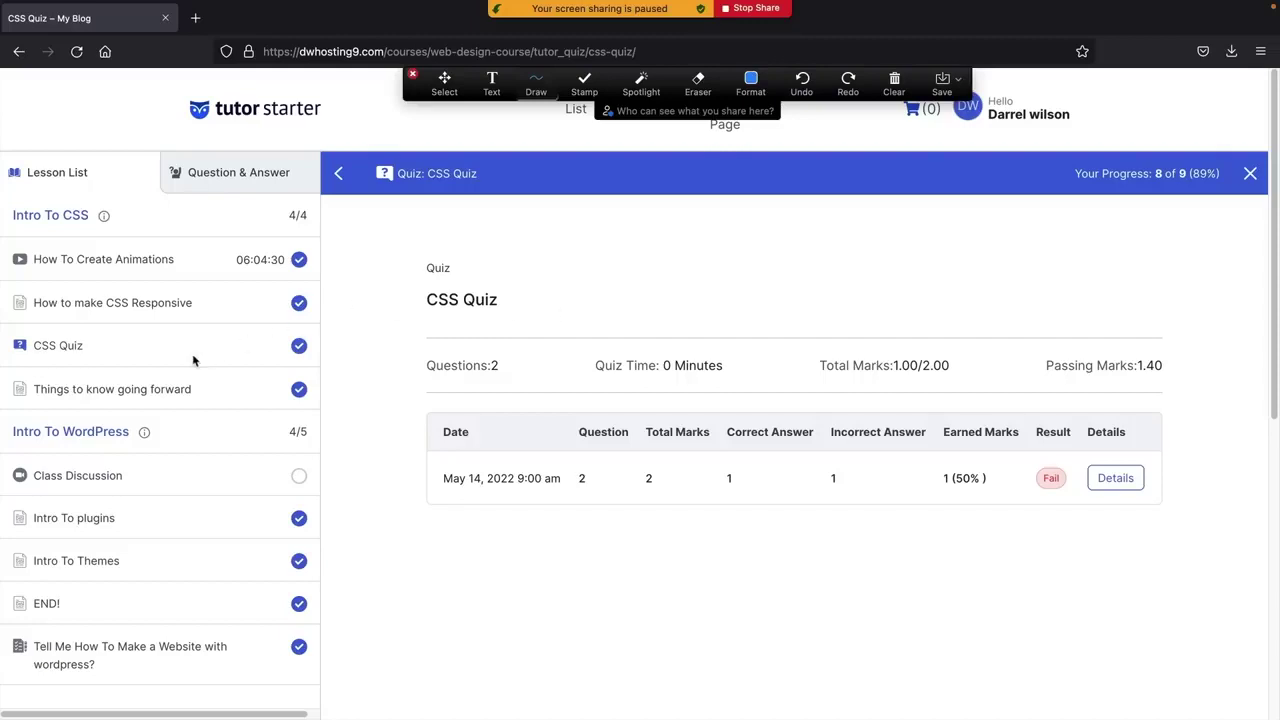
- Open the Class Discussion lesson and choose to join its meeting in the browser
click(70, 479)
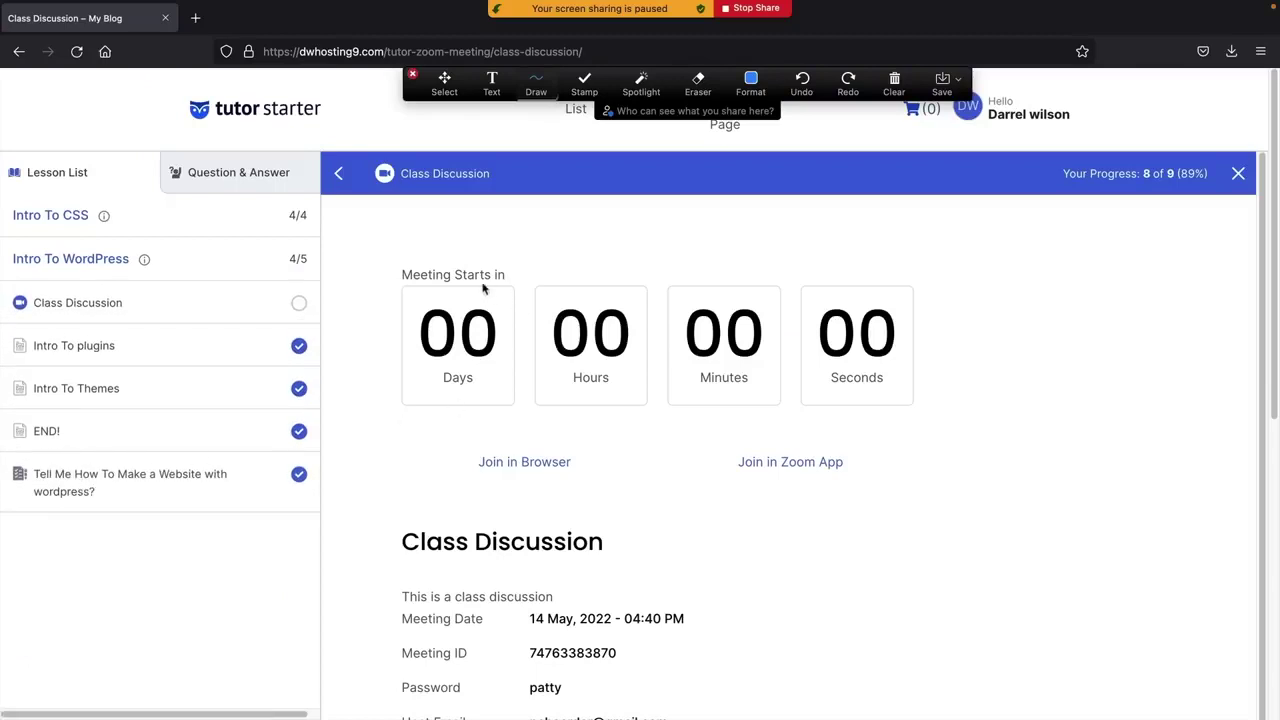
drag(435, 274, 538, 276)
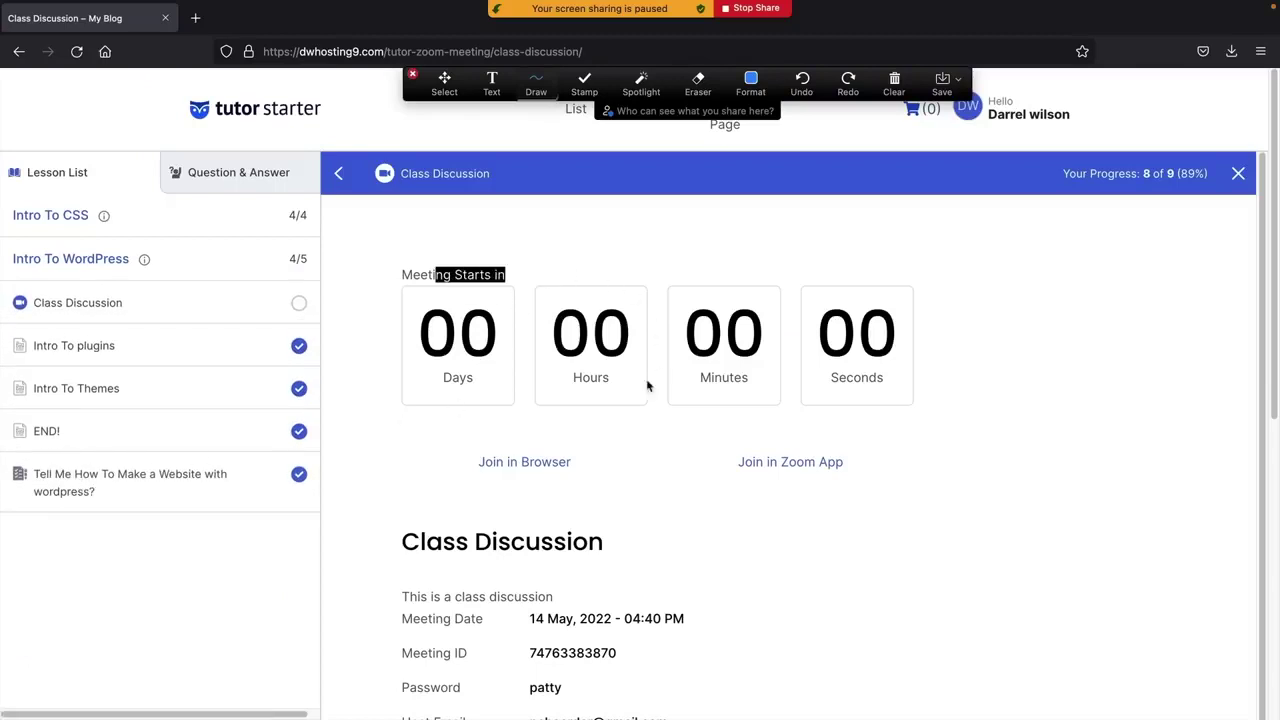
click(493, 466)
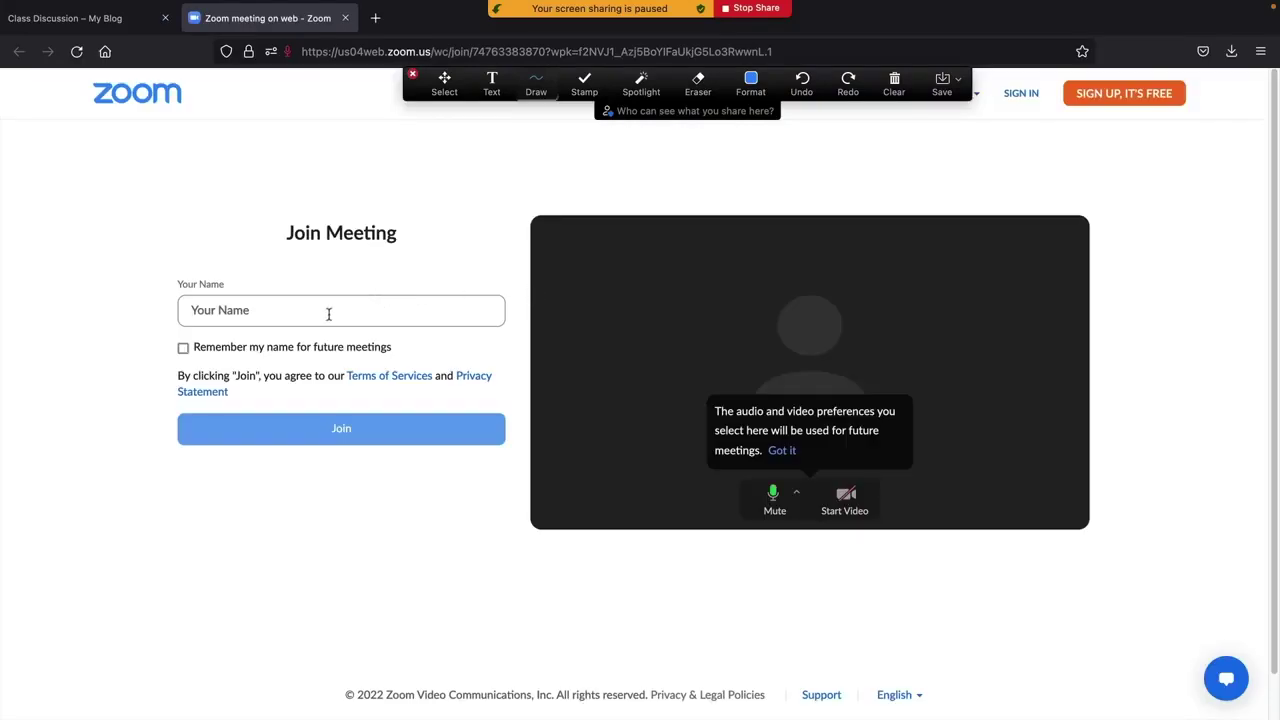
- Enter the student's display name and join the meeting
click(328, 314)
text(Robert)
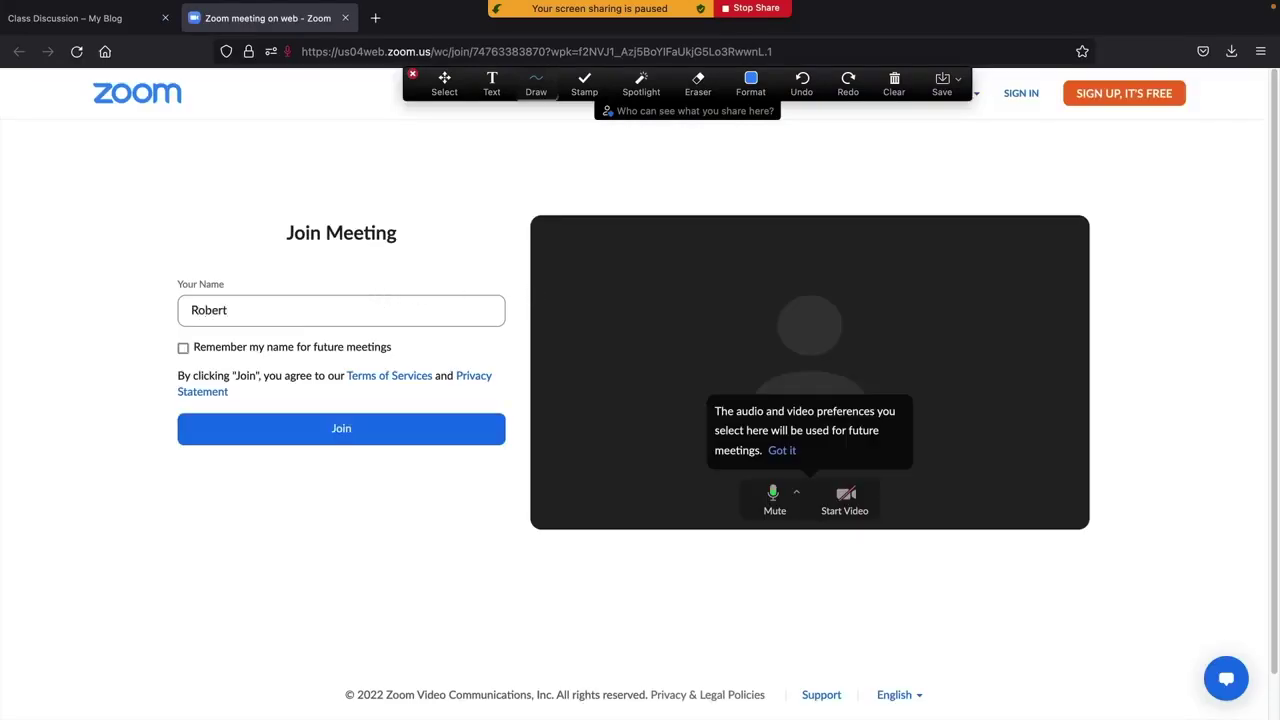
click(350, 432)
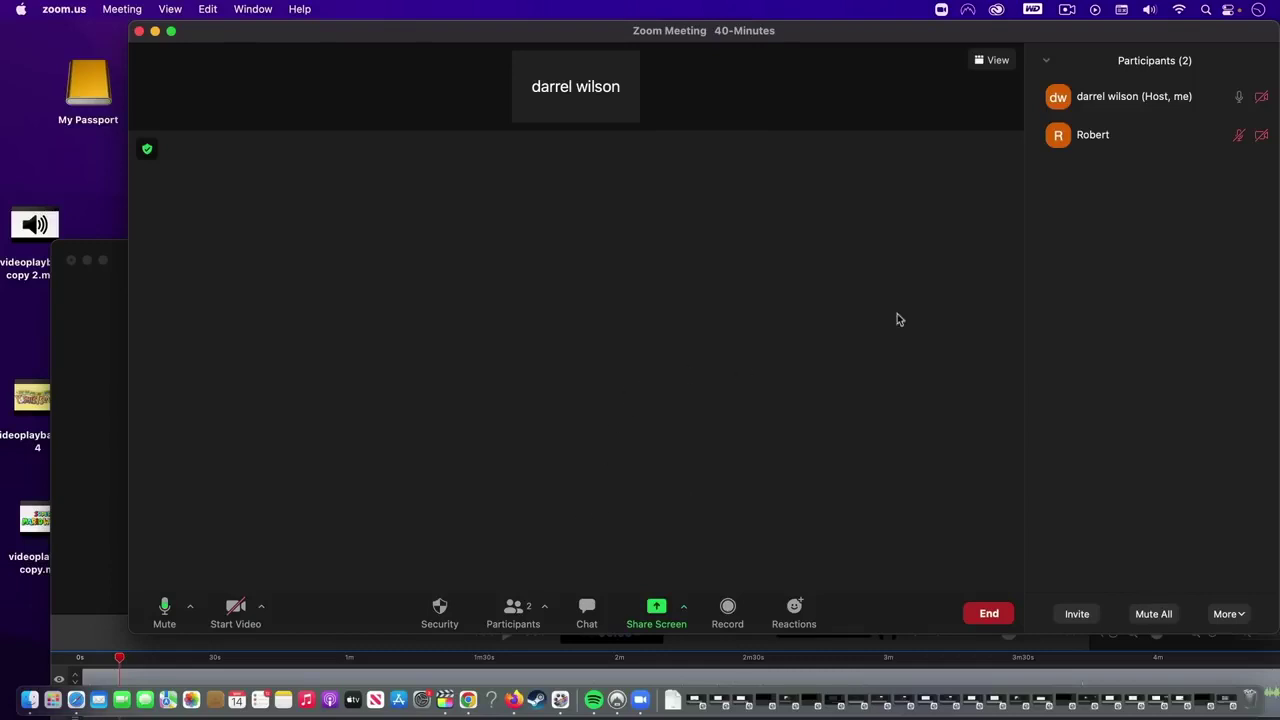
mouse_move(1149, 108)
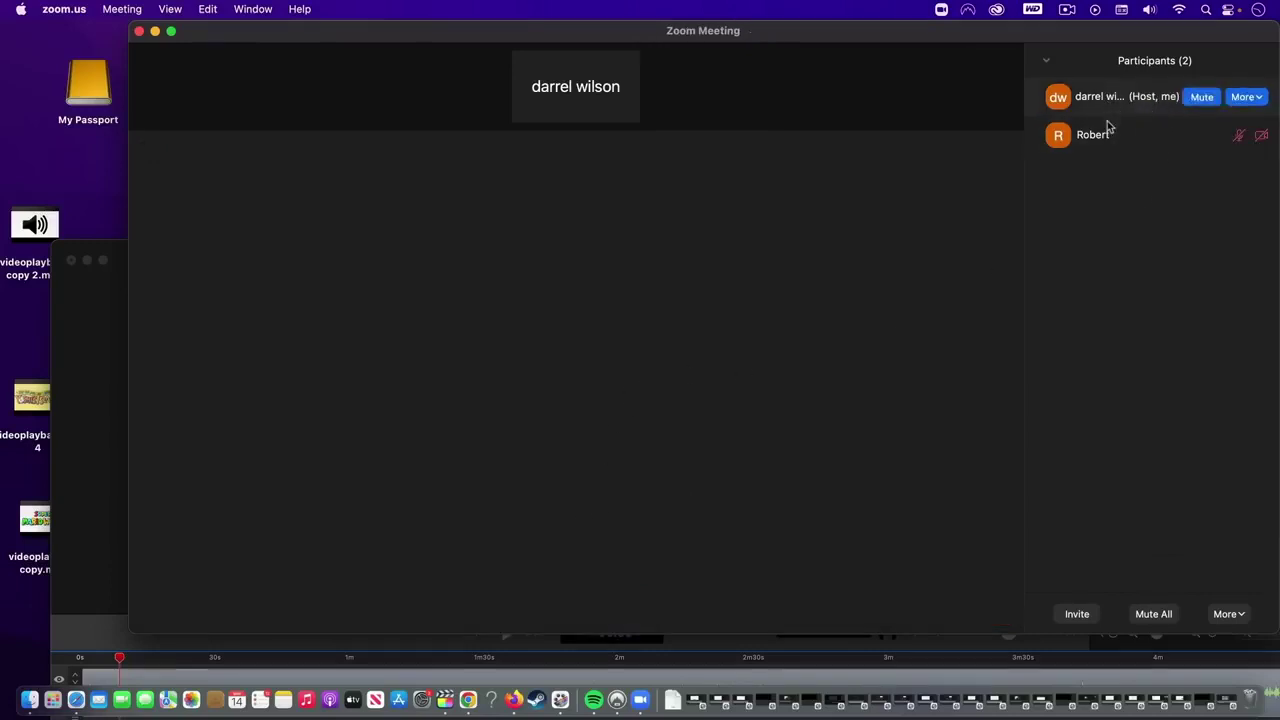
mouse_move(1107, 143)
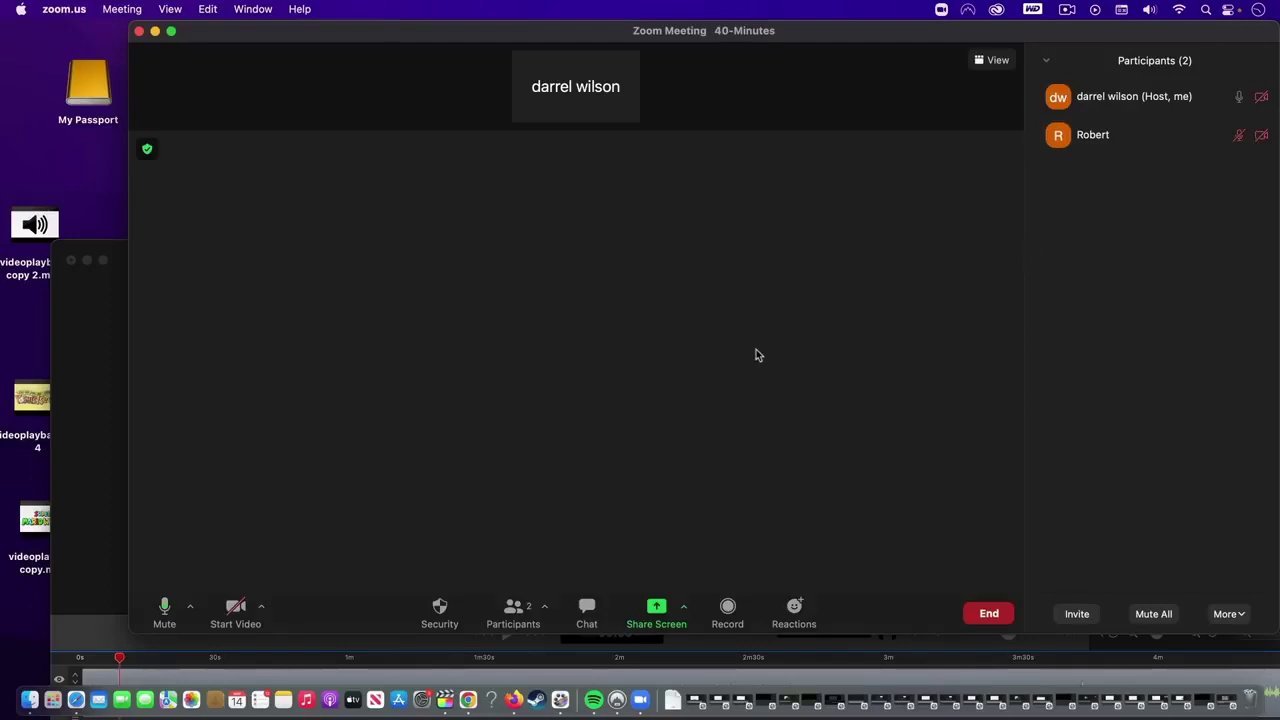
click(652, 610)
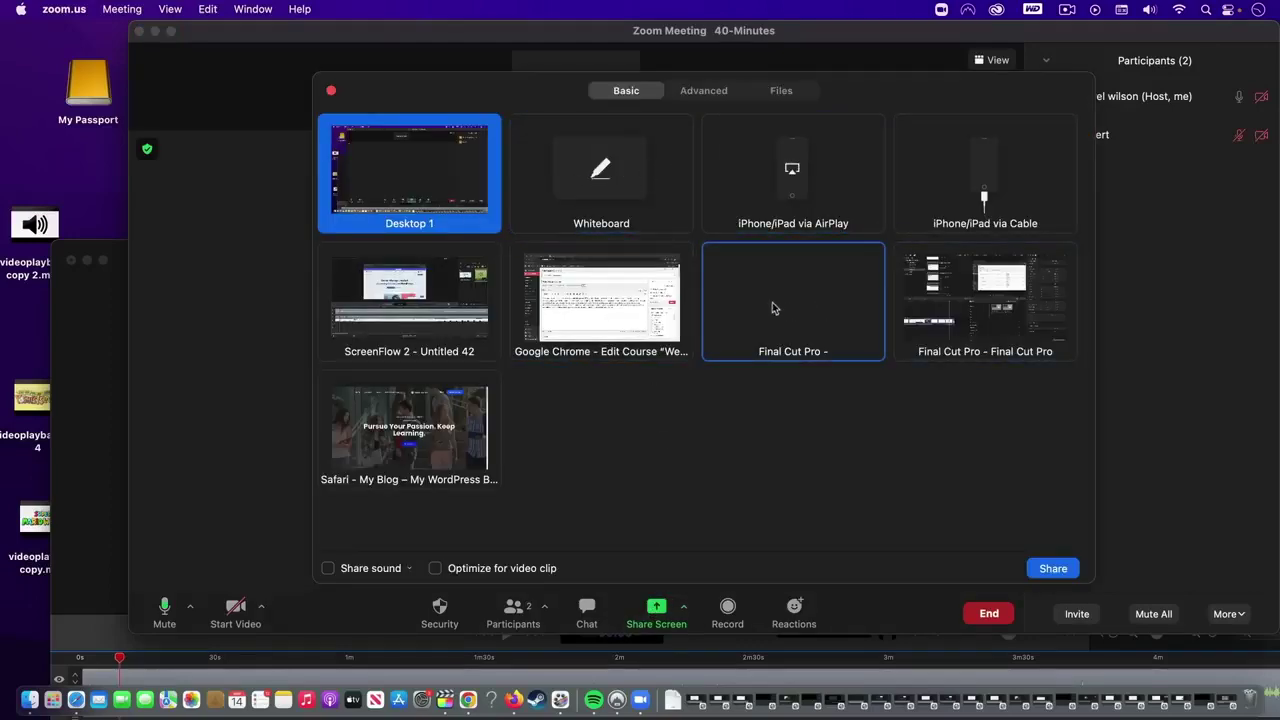
click(367, 428)
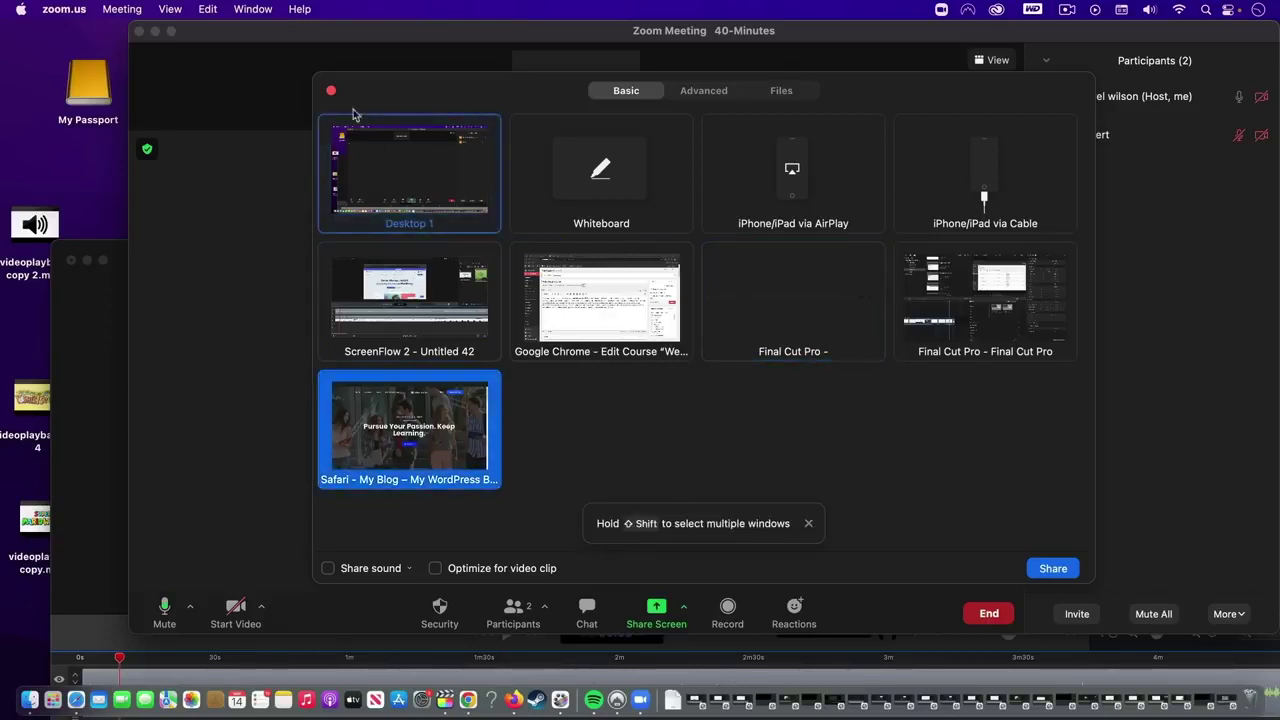
click(331, 90)
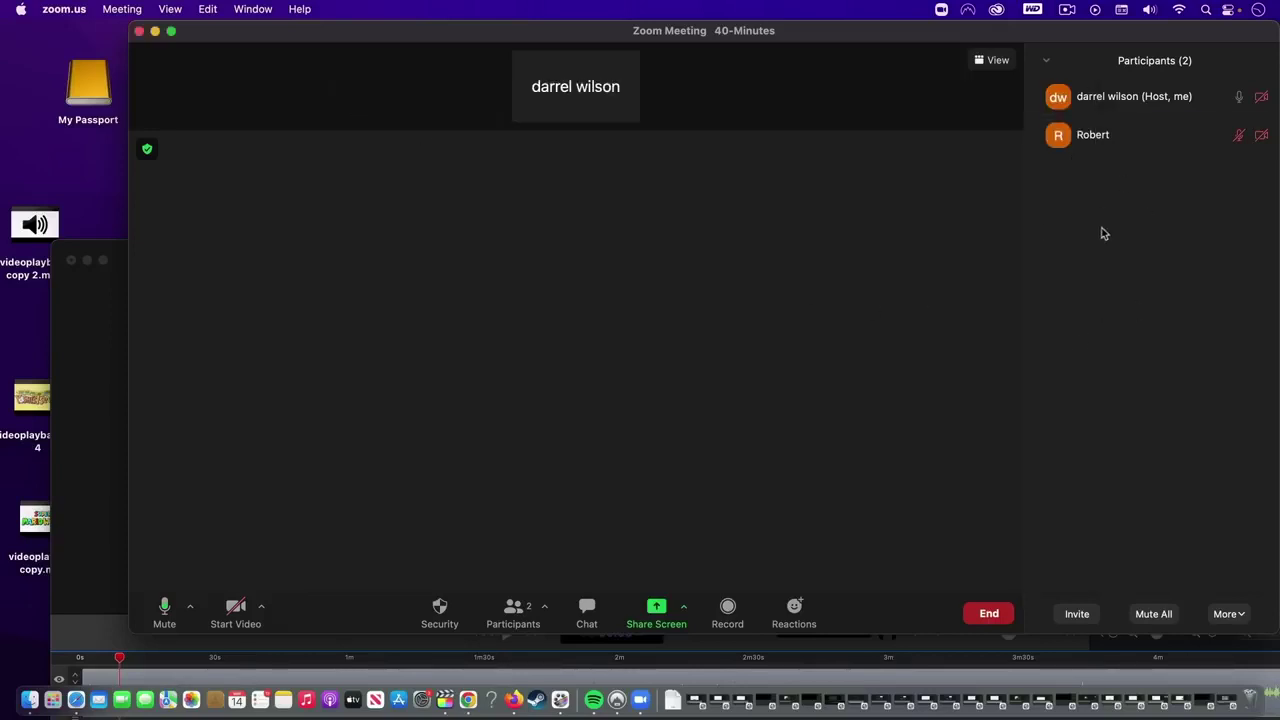